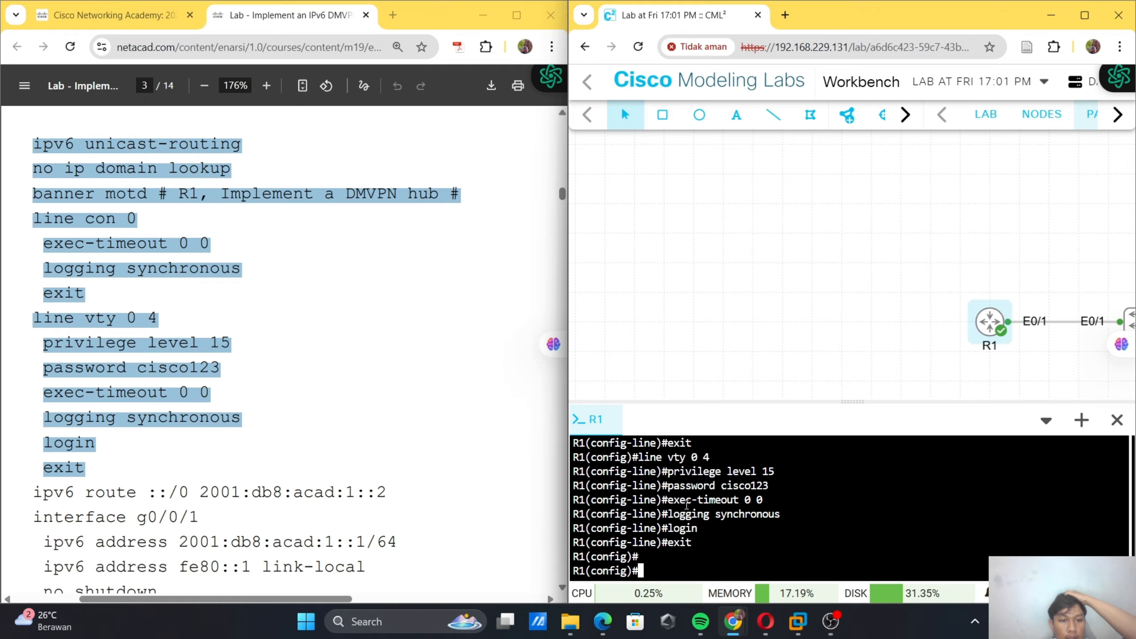
- Copy R1's default IPv6 route from the lab guide and apply it in R1's console: ipv6 route ::/0 2001:db8:acad:1::2
{"action": "scroll", "coordinate": [331, 423], "scroll_direction": "down", "scroll_amount": 2}
{"action": "left_click", "coordinate": [330, 422]}
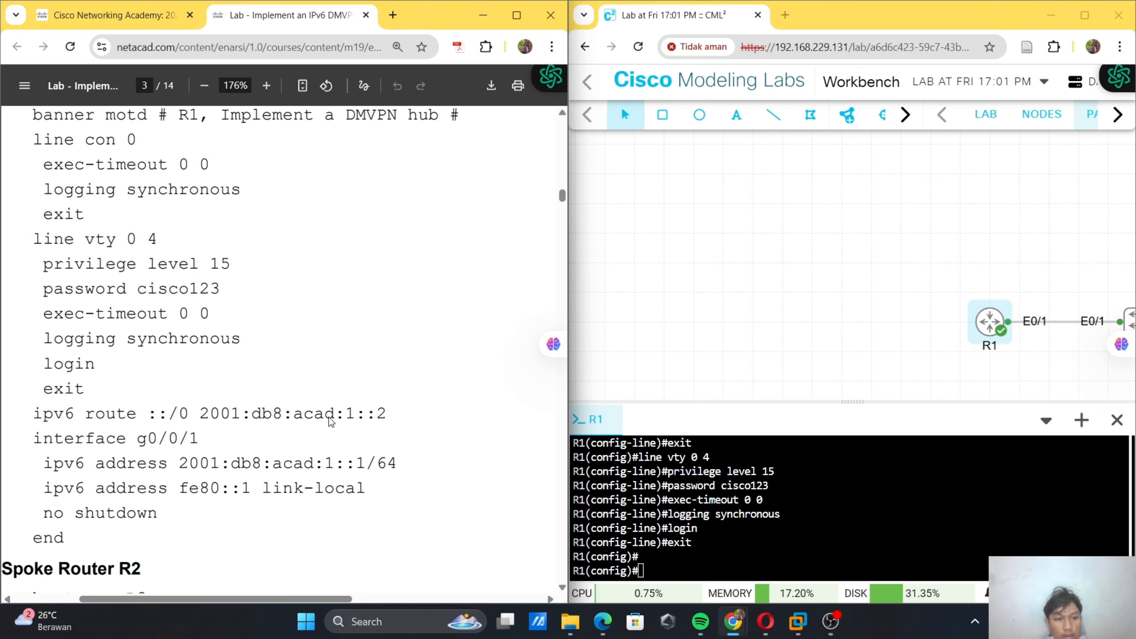
{"action": "scroll", "coordinate": [330, 422], "scroll_direction": "down", "scroll_amount": 1}
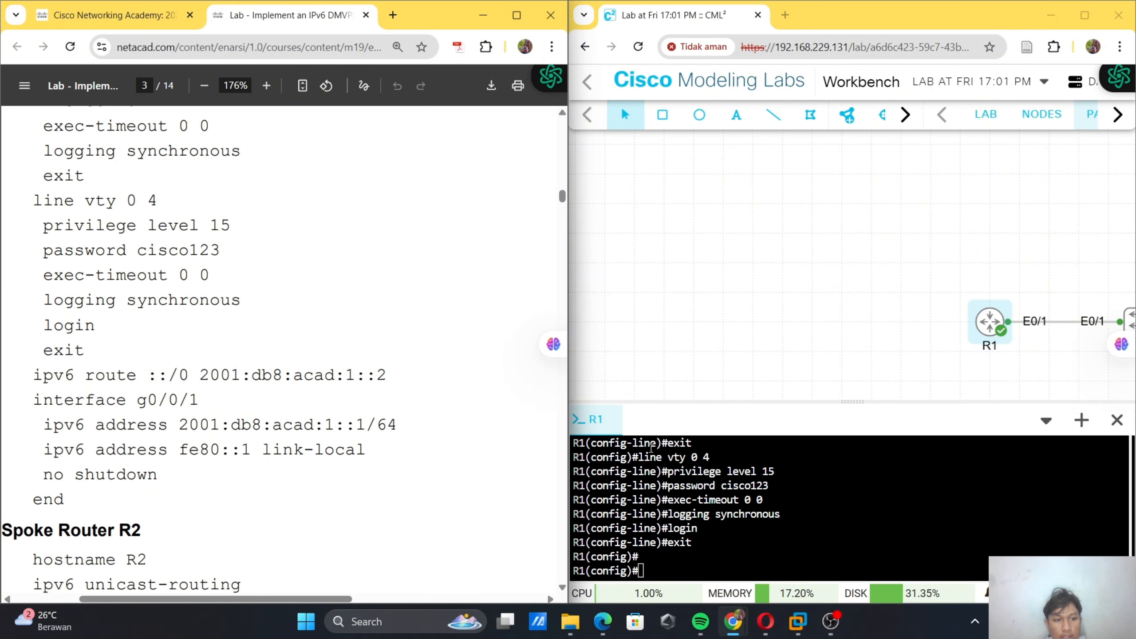
{"action": "scroll", "coordinate": [305, 435], "scroll_direction": "down", "scroll_amount": 2}
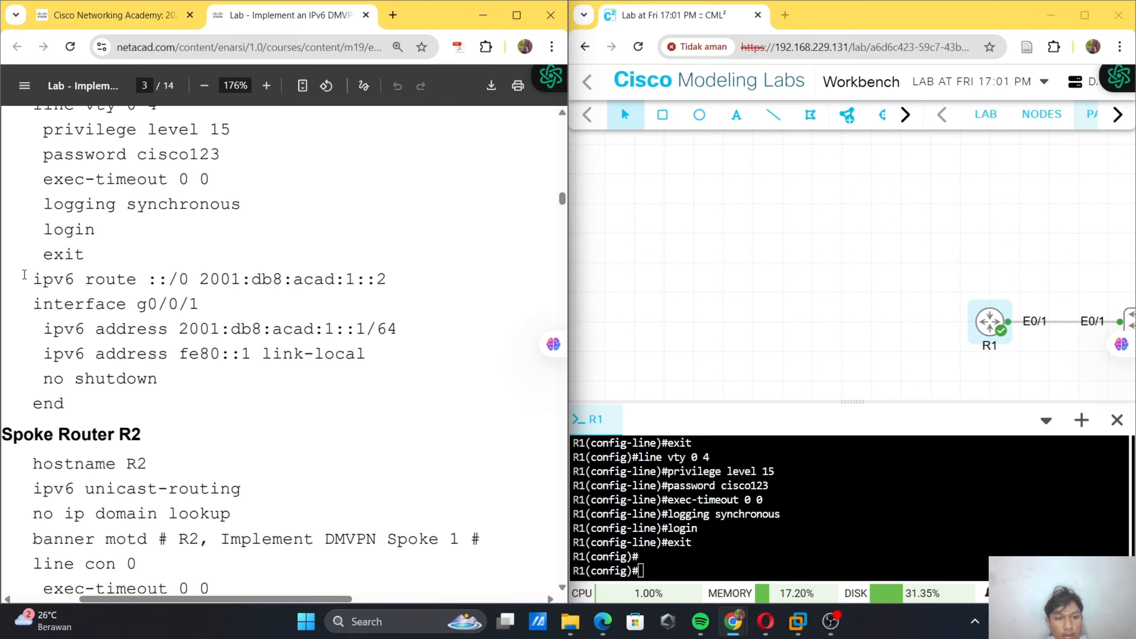
{"action": "left_click_drag", "start_coordinate": [24, 274], "coordinate": [388, 263]}
{"action": "key", "text": "ctrl+c"}
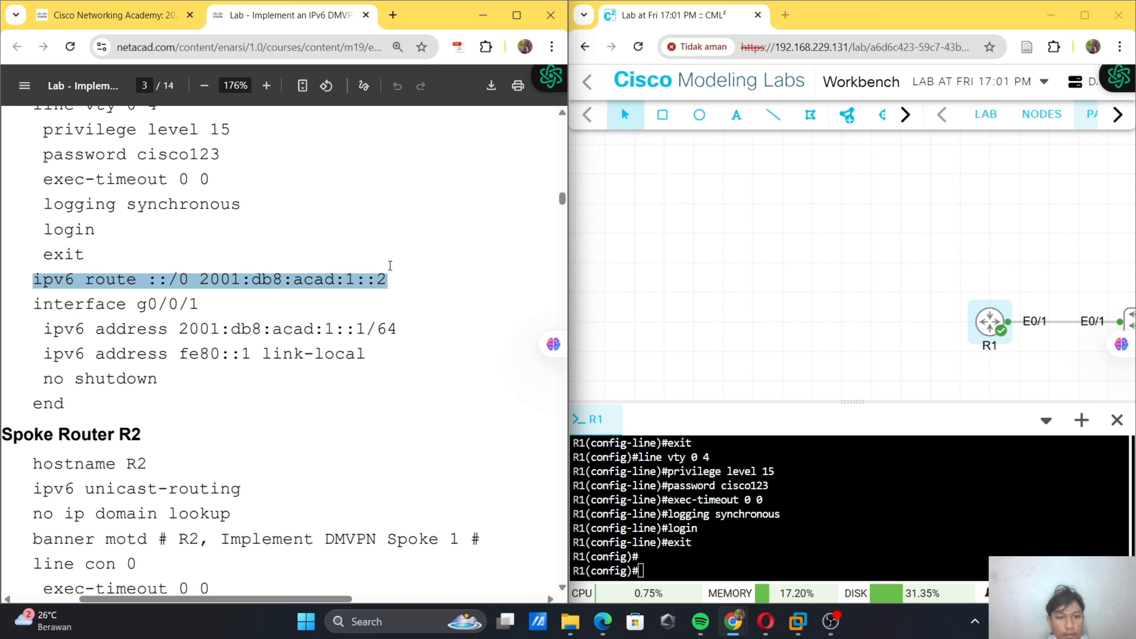
{"action": "right_click", "coordinate": [666, 488]}
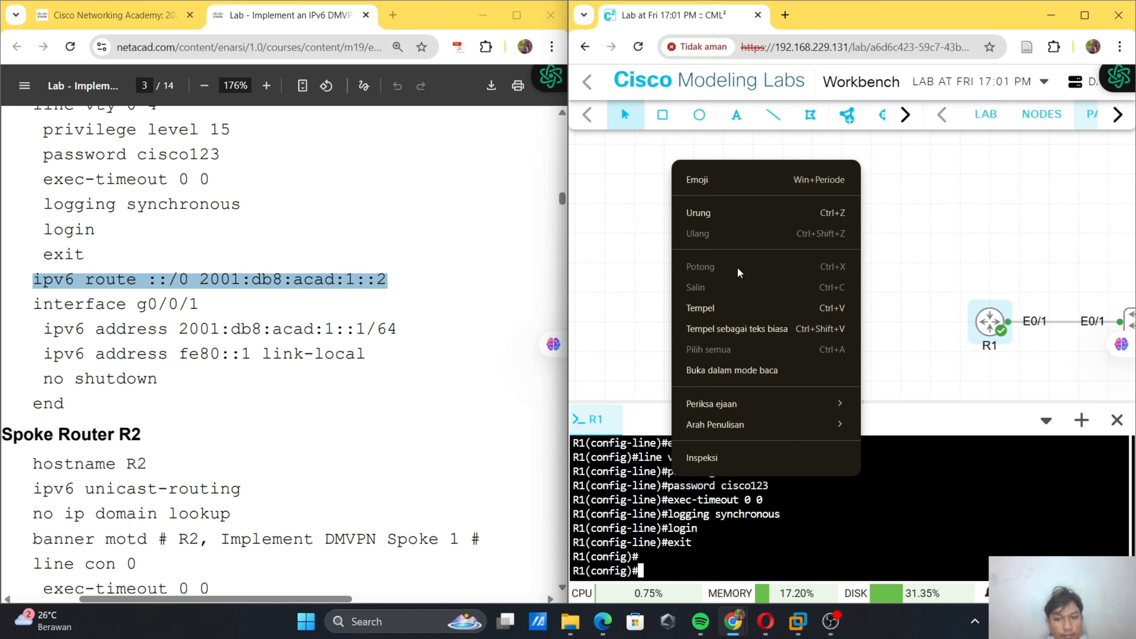
{"action": "left_click", "coordinate": [718, 303]}
{"action": "key", "text": "Return"}
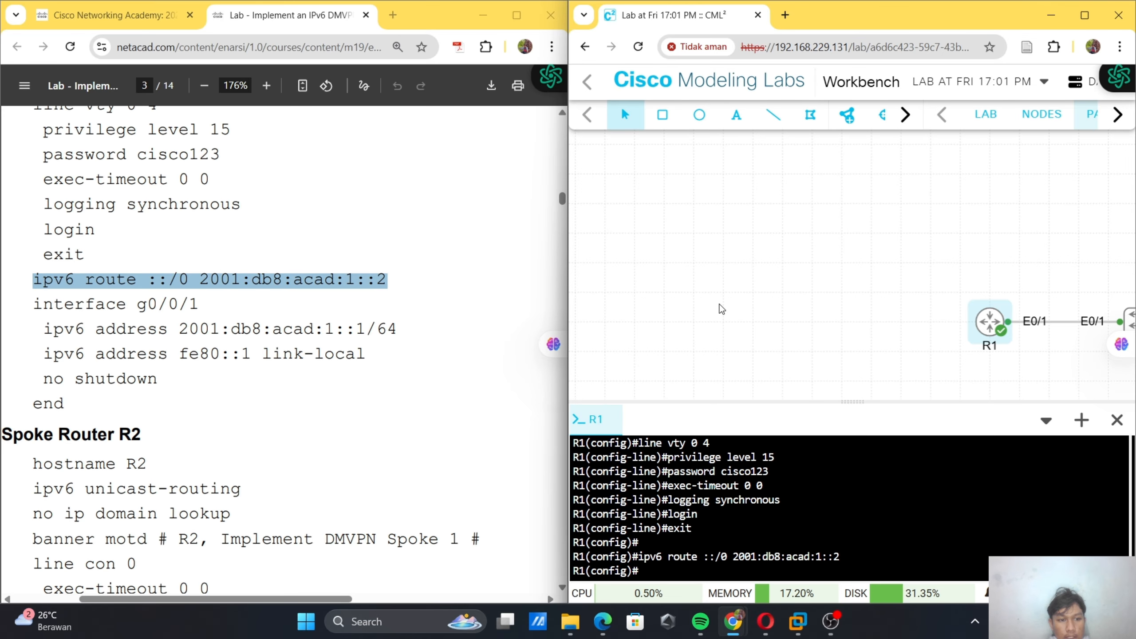
- Configure R1's interface e0/1 with 2001:db8:acad:1::1/64 and link-local fe80::1 from the lab guide, enable it, and end configuration mode
{"action": "type", "text": "interf"}
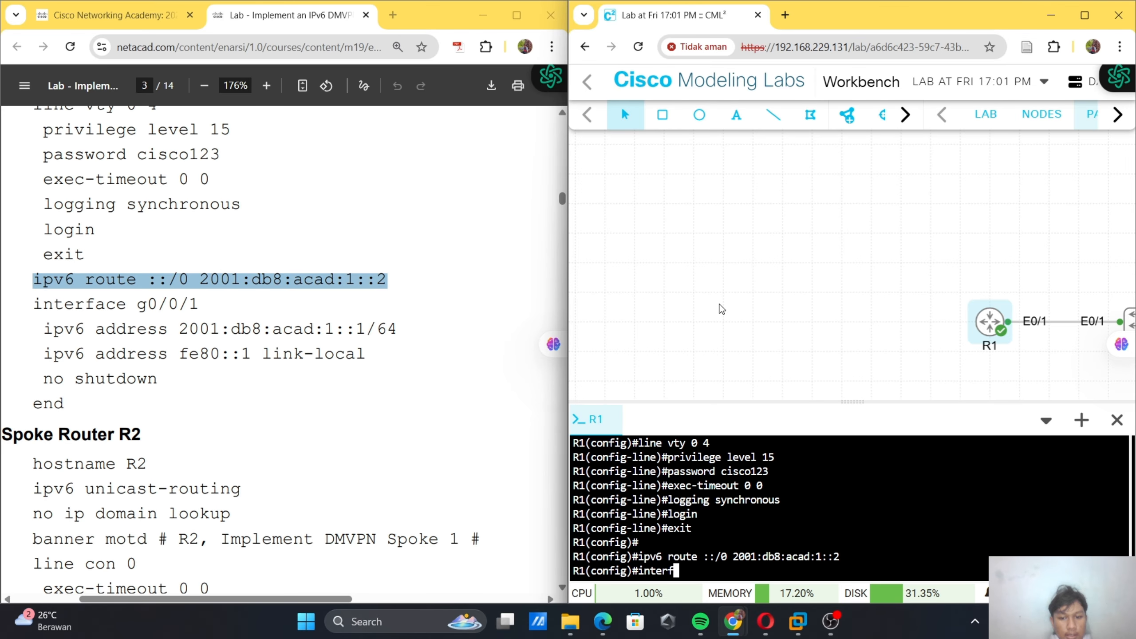
{"action": "type", "text": "ace e0"}
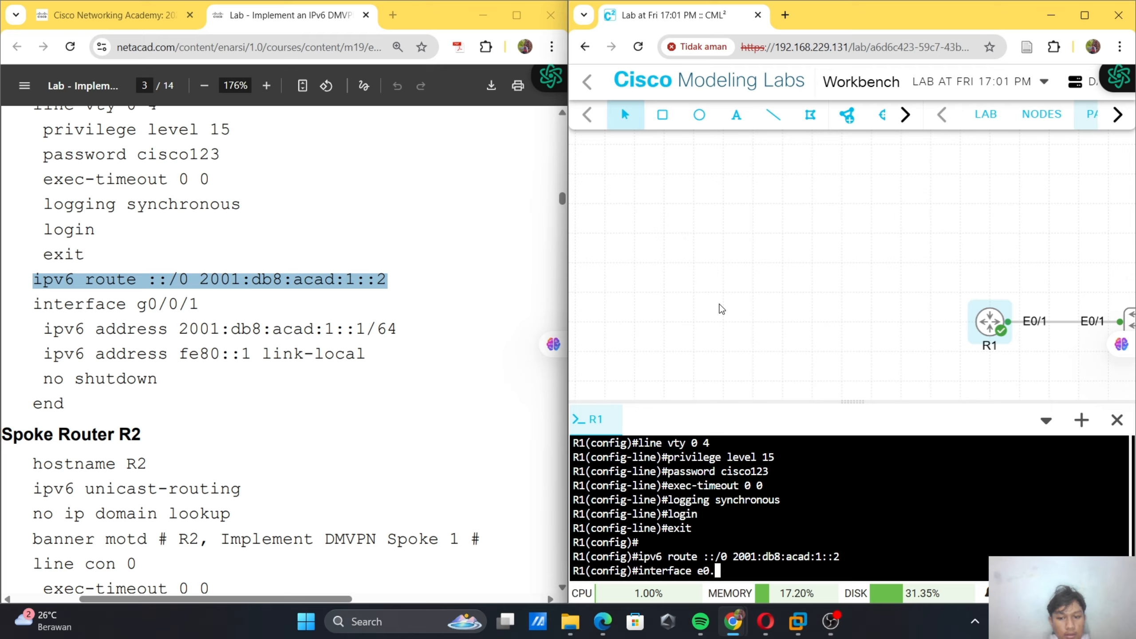
{"action": "type", "text": "/1"}
{"action": "key", "text": "Return"}
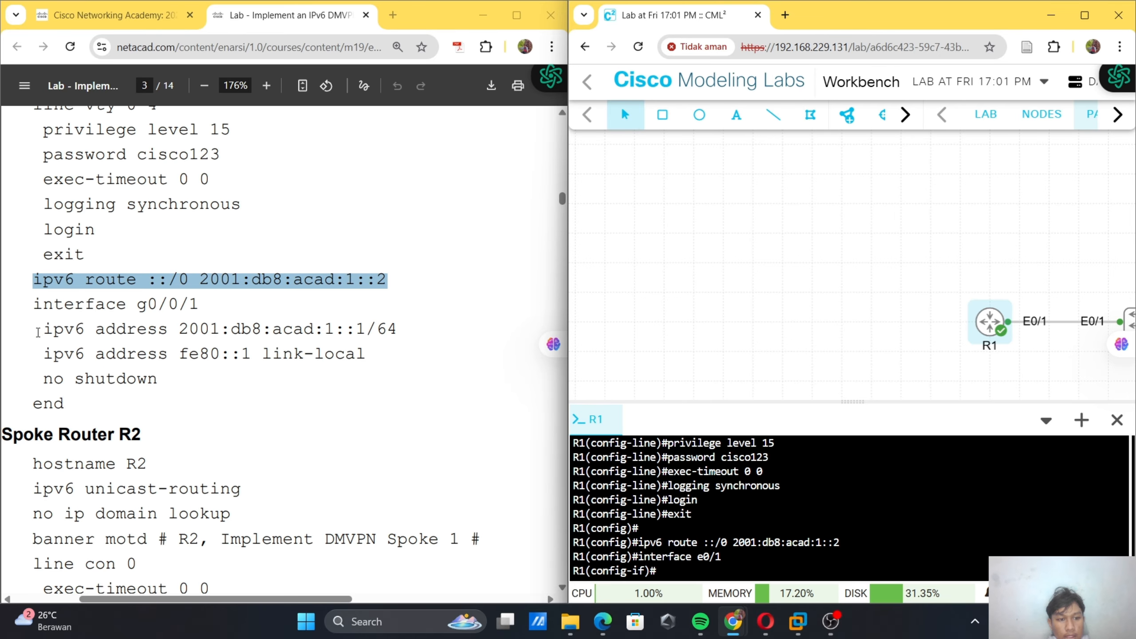
{"action": "left_click_drag", "start_coordinate": [38, 331], "coordinate": [170, 378]}
{"action": "key", "text": "ctrl+c"}
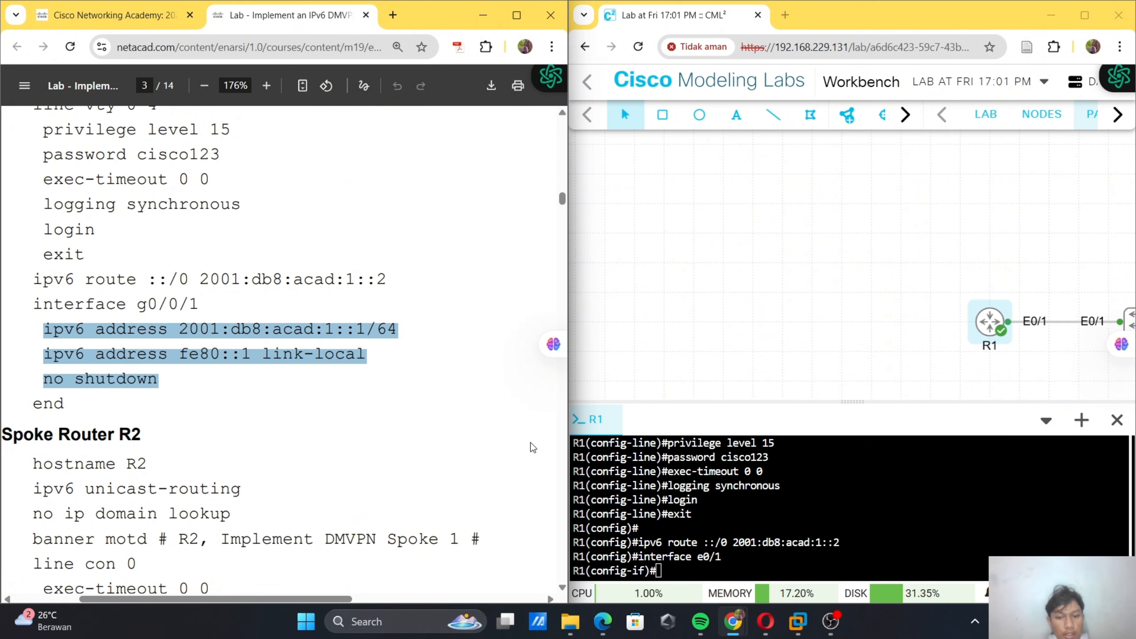
{"action": "right_click", "coordinate": [601, 450]}
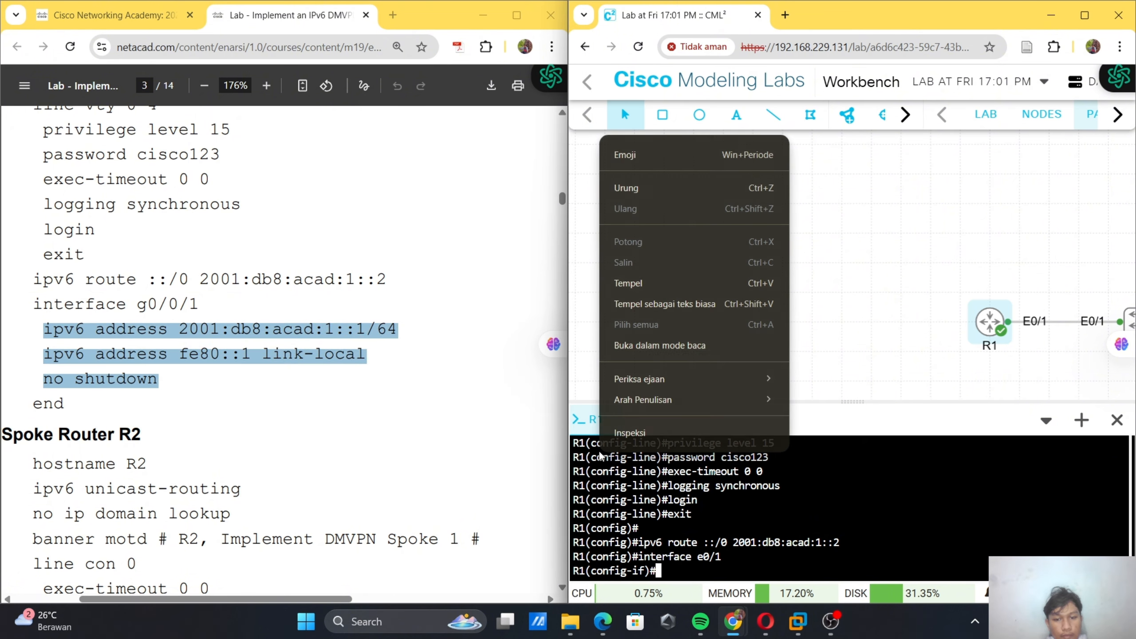
{"action": "left_click", "coordinate": [668, 284]}
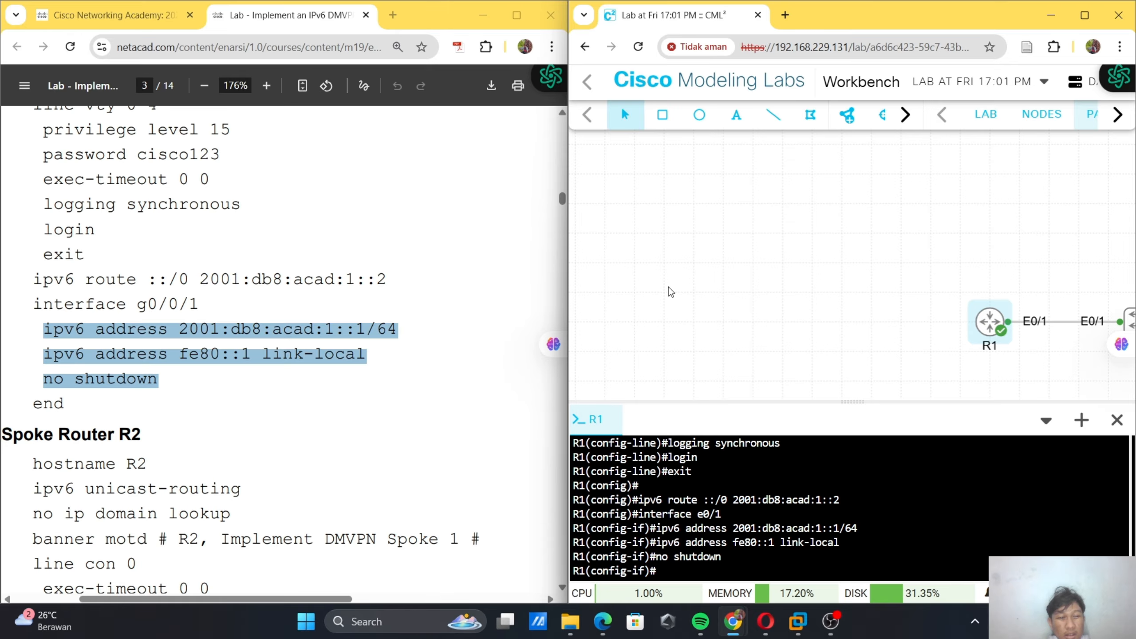
{"action": "type", "text": "end"}
{"action": "key", "text": "Return"}
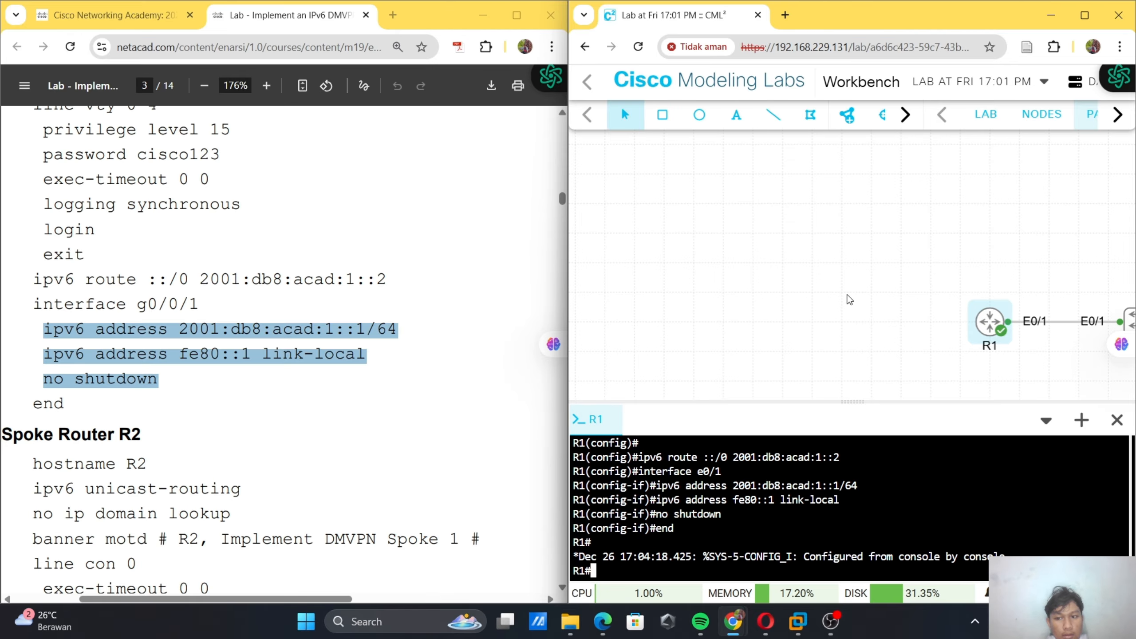
- Bring router R2 into view in the topology and open its console session
{"action": "left_click", "coordinate": [848, 295]}
{"action": "left_click_drag", "start_coordinate": [922, 242], "coordinate": [569, 256]}
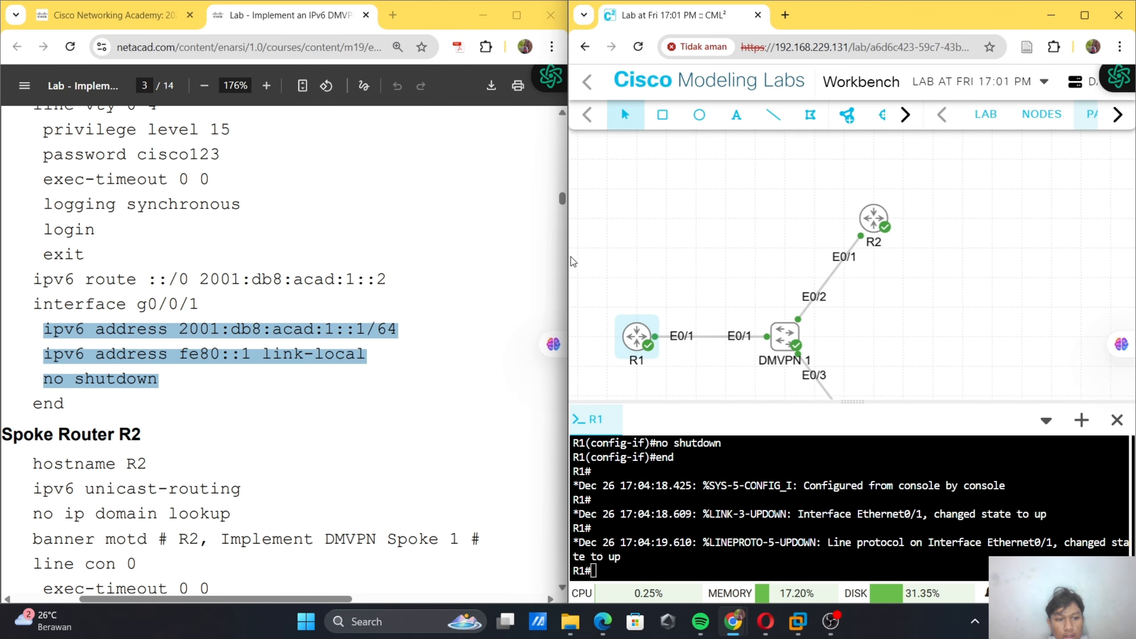
{"action": "right_click", "coordinate": [872, 218]}
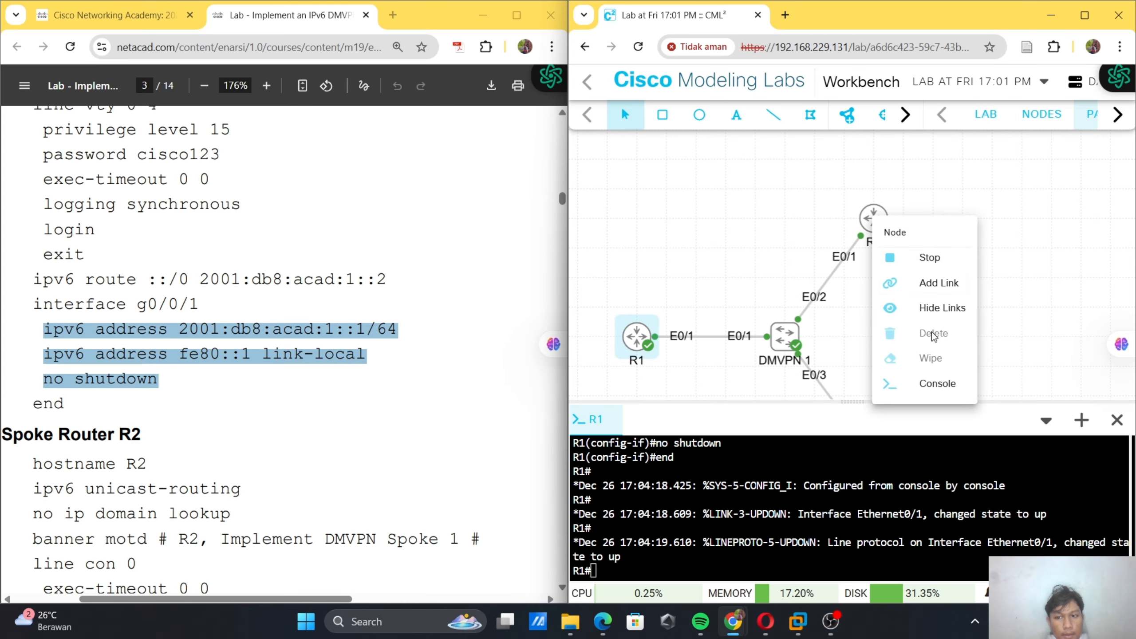
{"action": "left_click", "coordinate": [936, 381]}
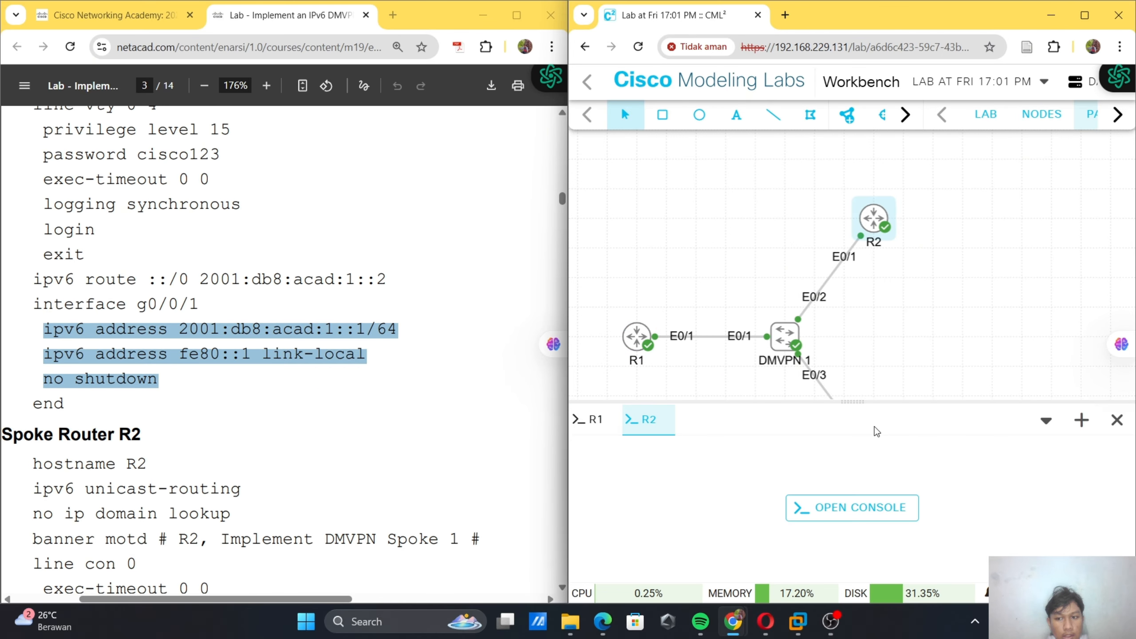
{"action": "left_click", "coordinate": [808, 515]}
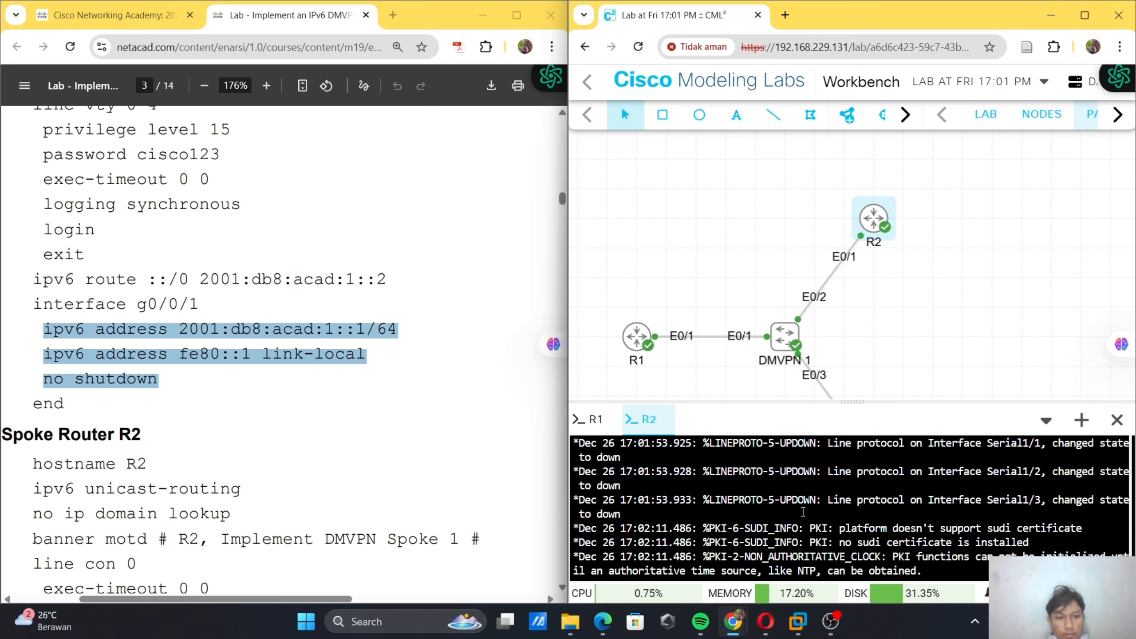
- Wake R2's console prompt, enable privileged mode and enter global configuration mode with conf ter
{"action": "scroll", "coordinate": [351, 405], "scroll_direction": "down", "scroll_amount": 5}
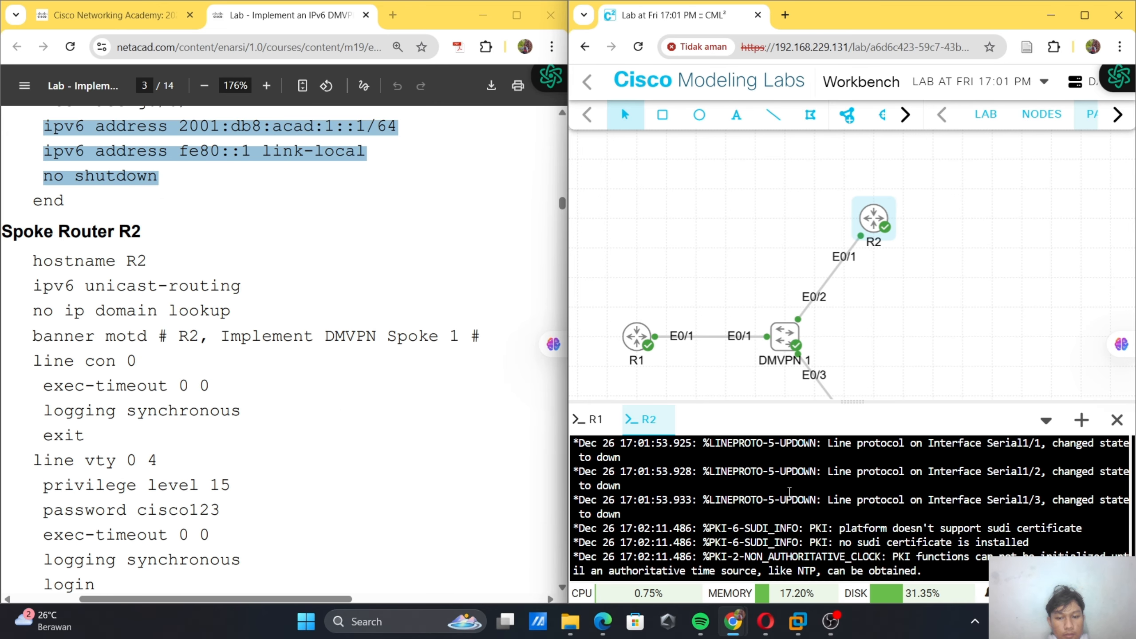
{"action": "key", "text": "Return"}
{"action": "key", "text": "Return"}
{"action": "key", "text": "Return"}
{"action": "key", "text": "Return"}
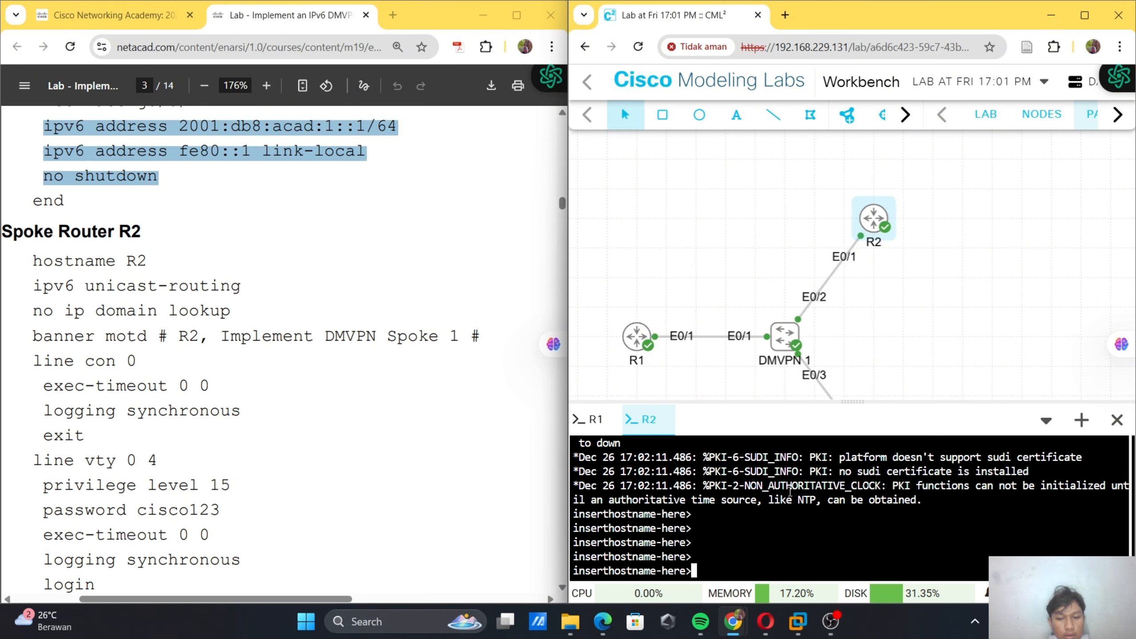
{"action": "type", "text": "en"}
{"action": "key", "text": "Tab"}
{"action": "key", "text": "Return"}
{"action": "type", "text": "conf ter"}
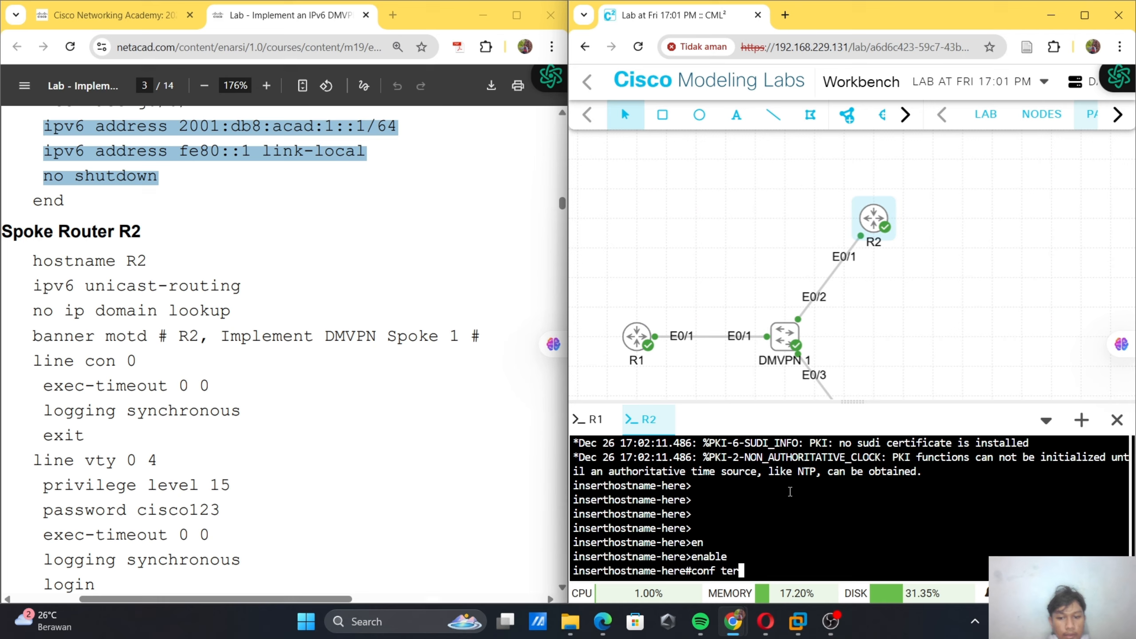
{"action": "key", "text": "Return"}
- Copy the Spoke Router R2 base configuration, from hostname R2 through the vty line settings including the vty password, into R2's console
{"action": "scroll", "coordinate": [201, 408], "scroll_direction": "down", "scroll_amount": 3}
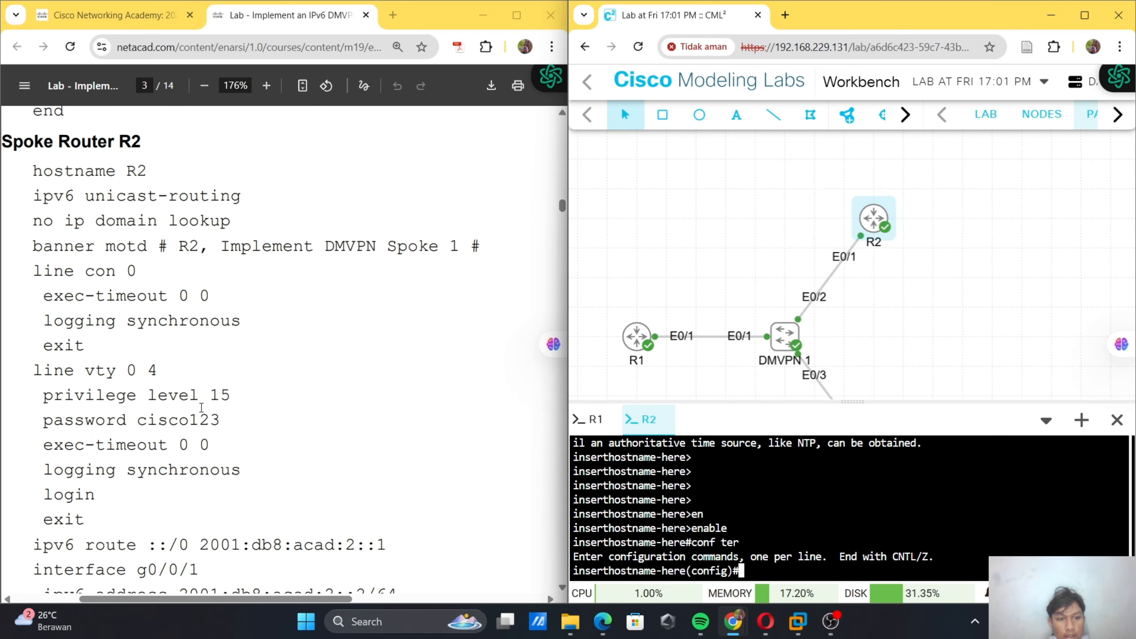
{"action": "left_click_drag", "start_coordinate": [38, 135], "coordinate": [92, 485]}
{"action": "right_click", "coordinate": [92, 485]}
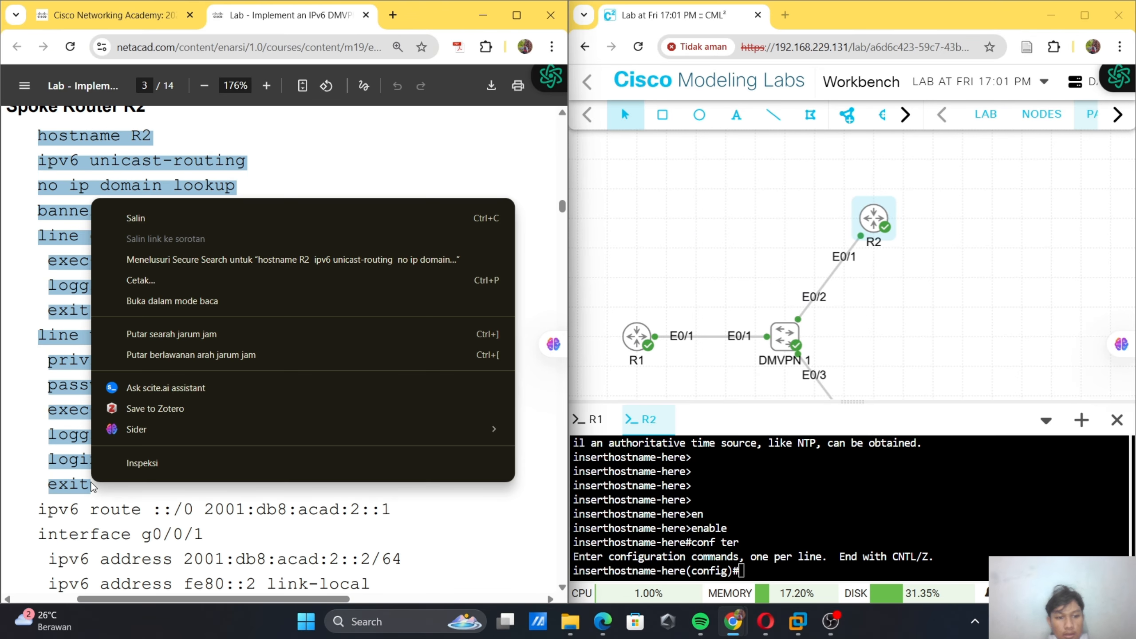
{"action": "left_click", "coordinate": [201, 210]}
{"action": "right_click", "coordinate": [692, 505]}
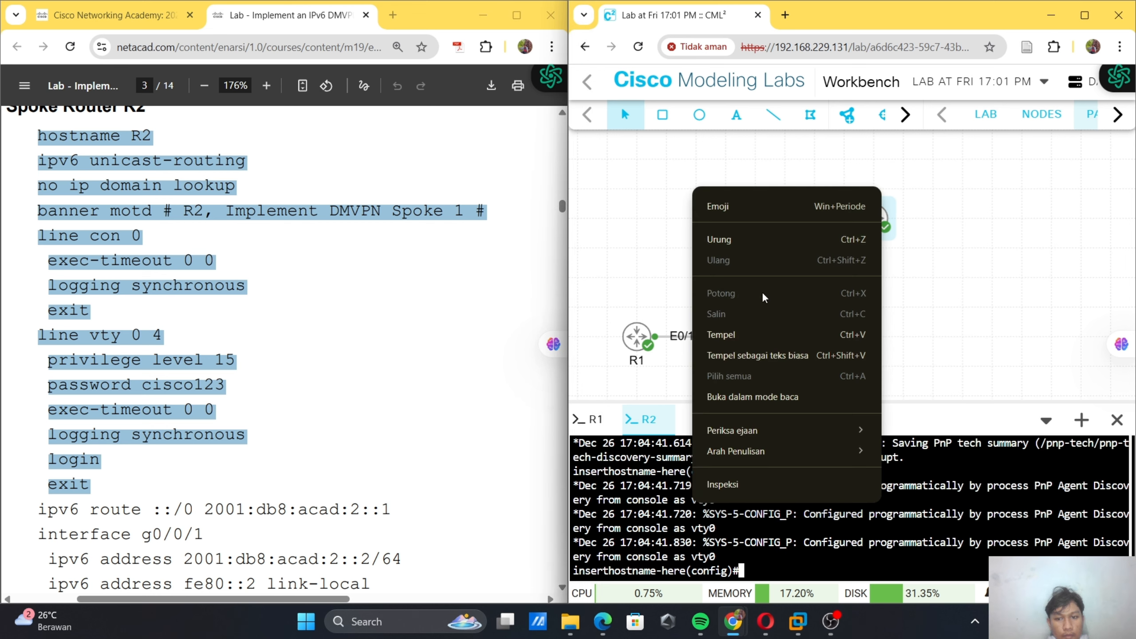
{"action": "left_click", "coordinate": [739, 339]}
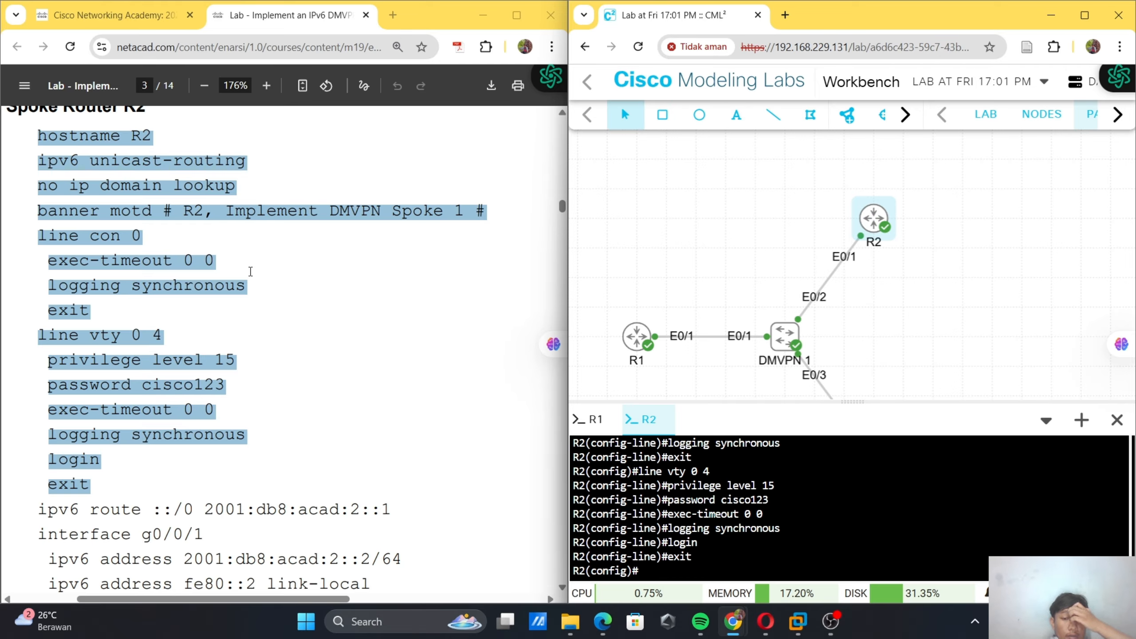
- Copy R2's default IPv6 route from the lab guide and apply it in R2's console: ipv6 route ::/0 2001:db8:acad:2::1
{"action": "scroll", "coordinate": [251, 271], "scroll_direction": "down", "scroll_amount": 2}
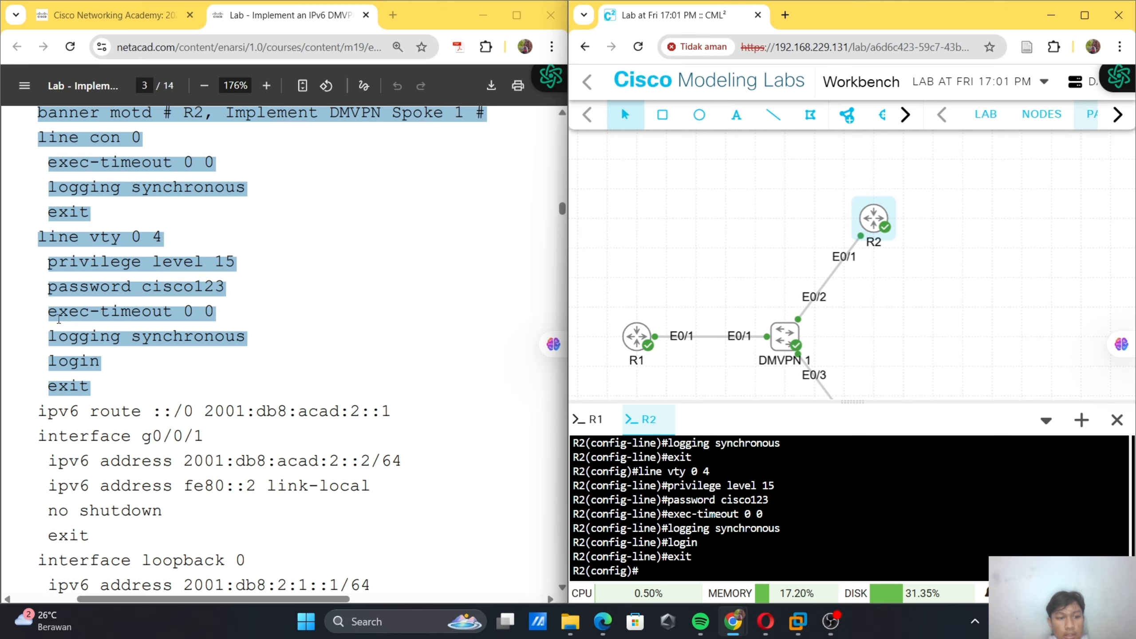
{"action": "left_click_drag", "start_coordinate": [37, 408], "coordinate": [410, 406]}
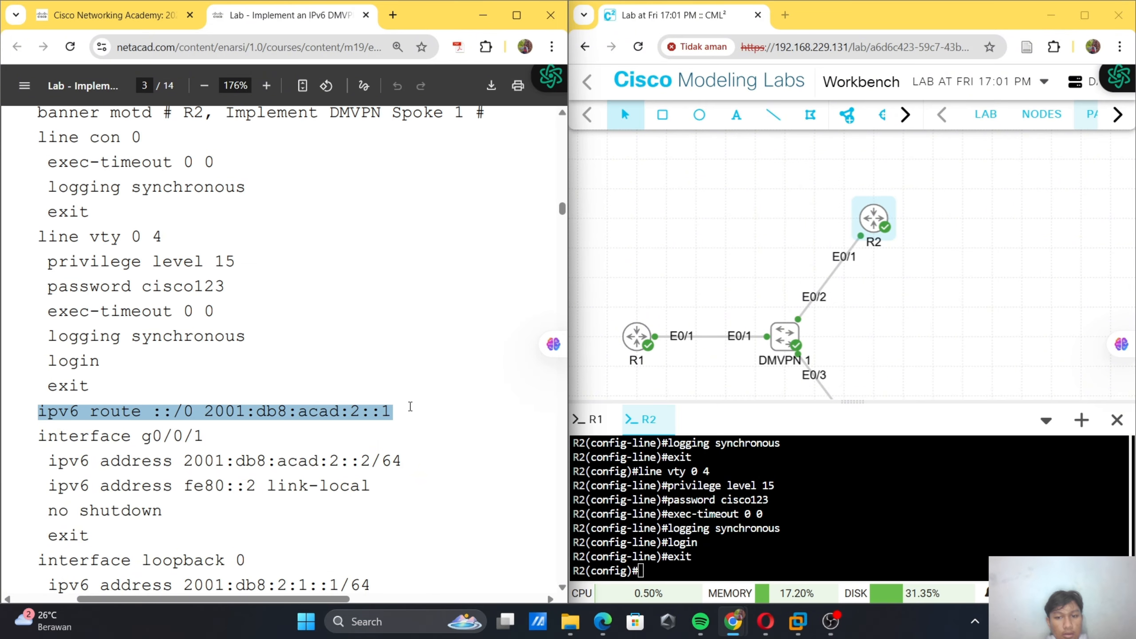
{"action": "key", "text": "ctrl+c"}
{"action": "right_click", "coordinate": [688, 519]}
{"action": "left_click", "coordinate": [738, 341]}
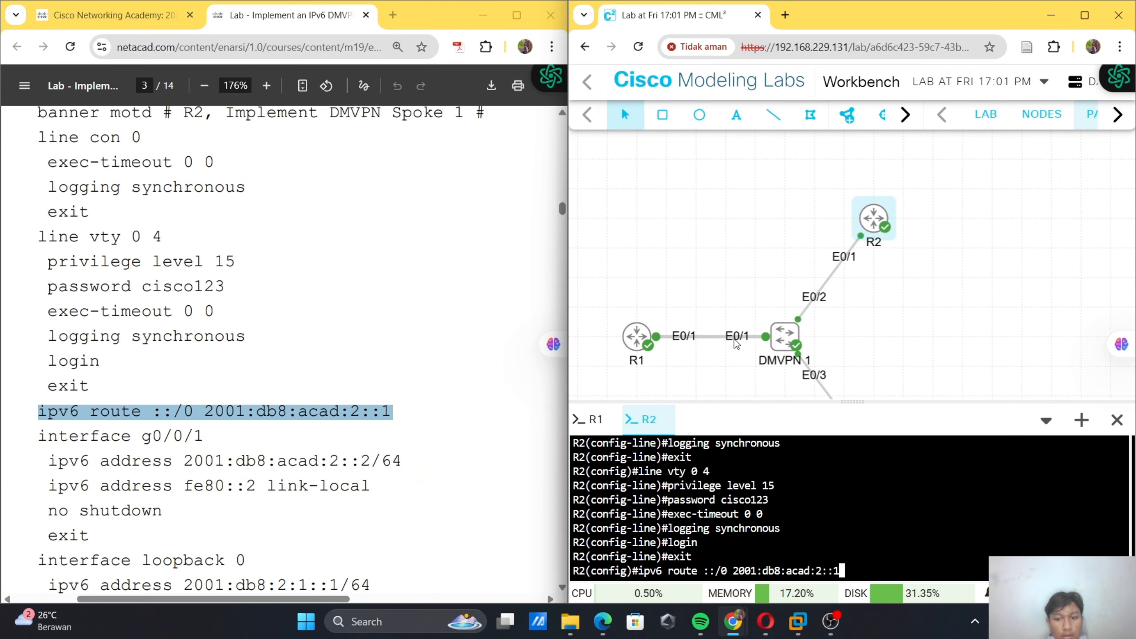
{"action": "key", "text": "Return"}
- Enter interface configuration mode for e0/1 on R2, in place of the guide's g0/0/1
{"action": "left_click", "coordinate": [226, 368]}
{"action": "scroll", "coordinate": [226, 368], "scroll_direction": "down", "scroll_amount": 1}
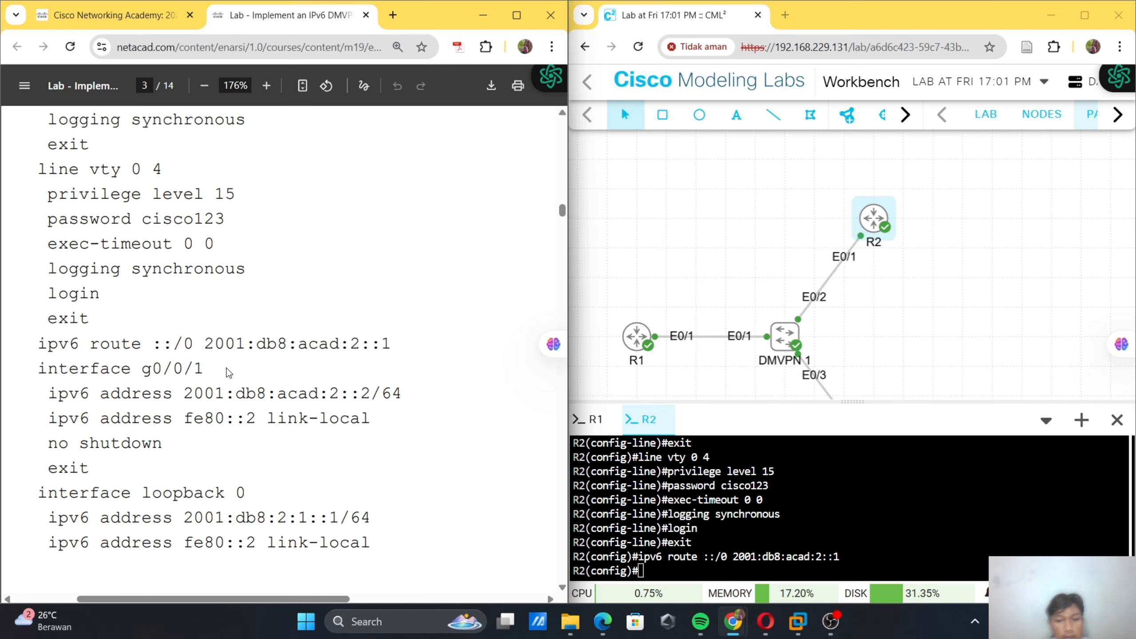
{"action": "left_click", "coordinate": [690, 513]}
{"action": "type", "text": "in"}
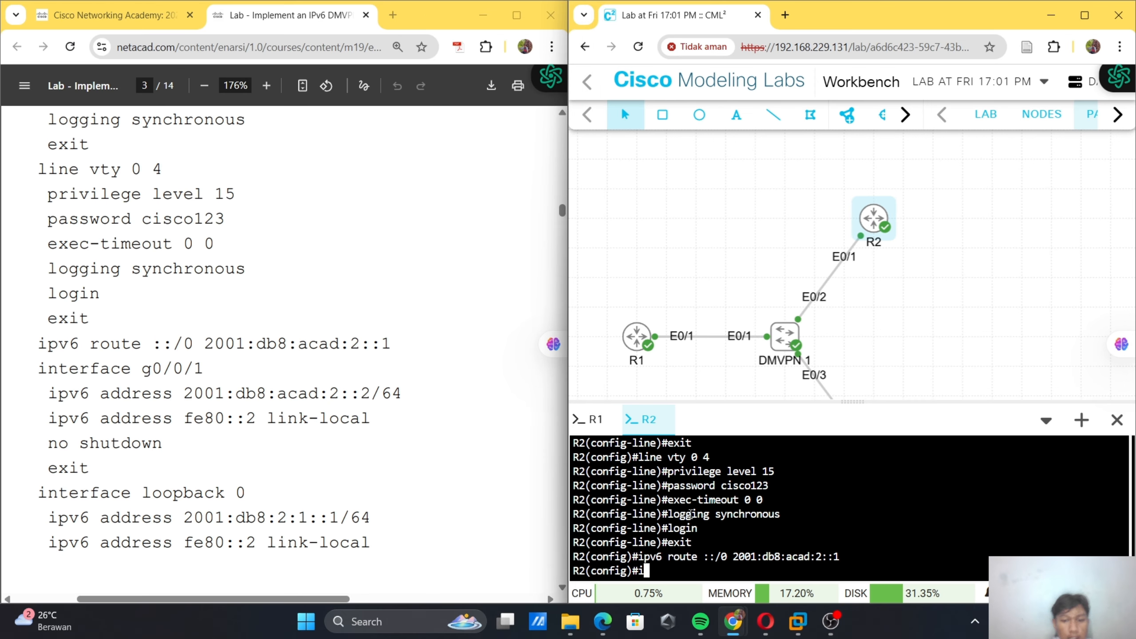
{"action": "key", "text": "Tab"}
{"action": "type", "text": "e0.1"}
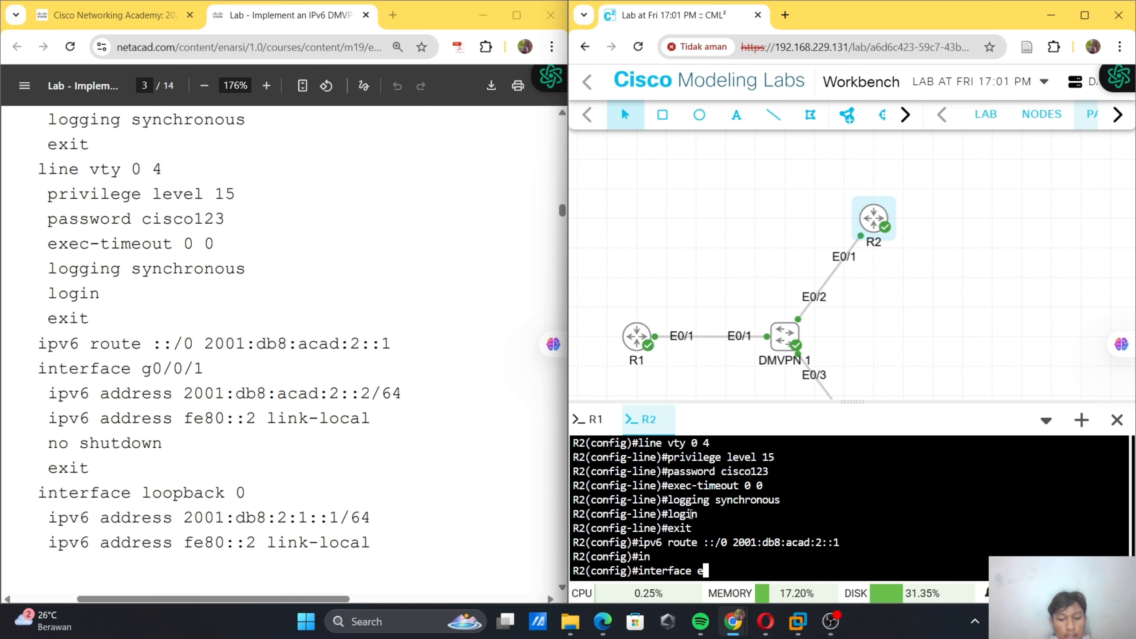
{"action": "key", "text": "BackSpace"}
{"action": "key", "text": "BackSpace"}
{"action": "type", "text": "/1"}
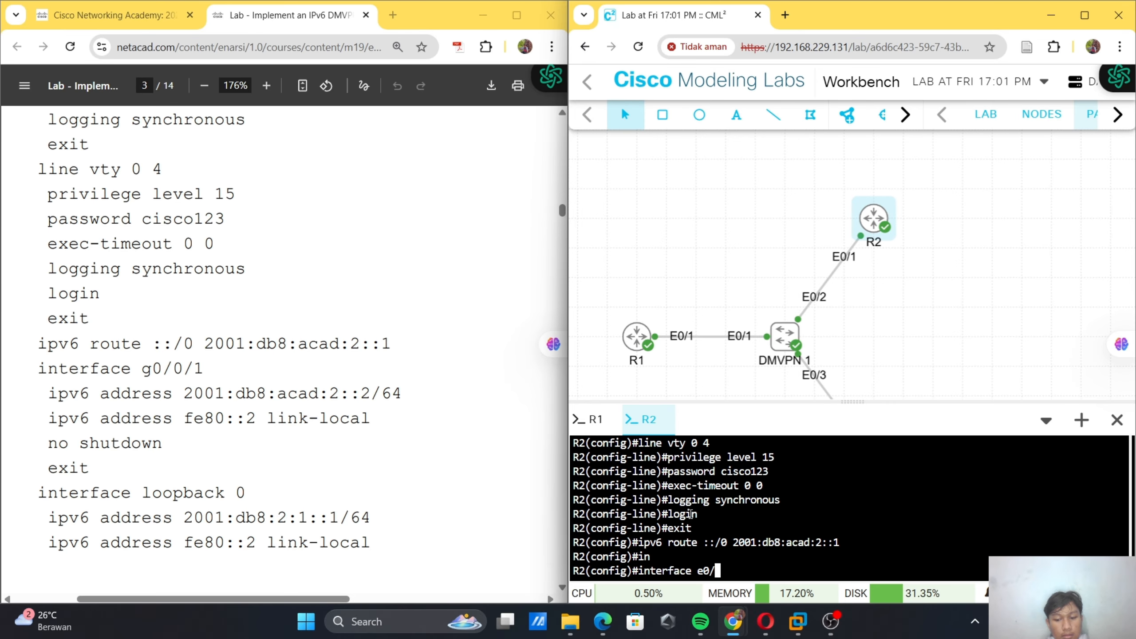
{"action": "key", "text": "Return"}
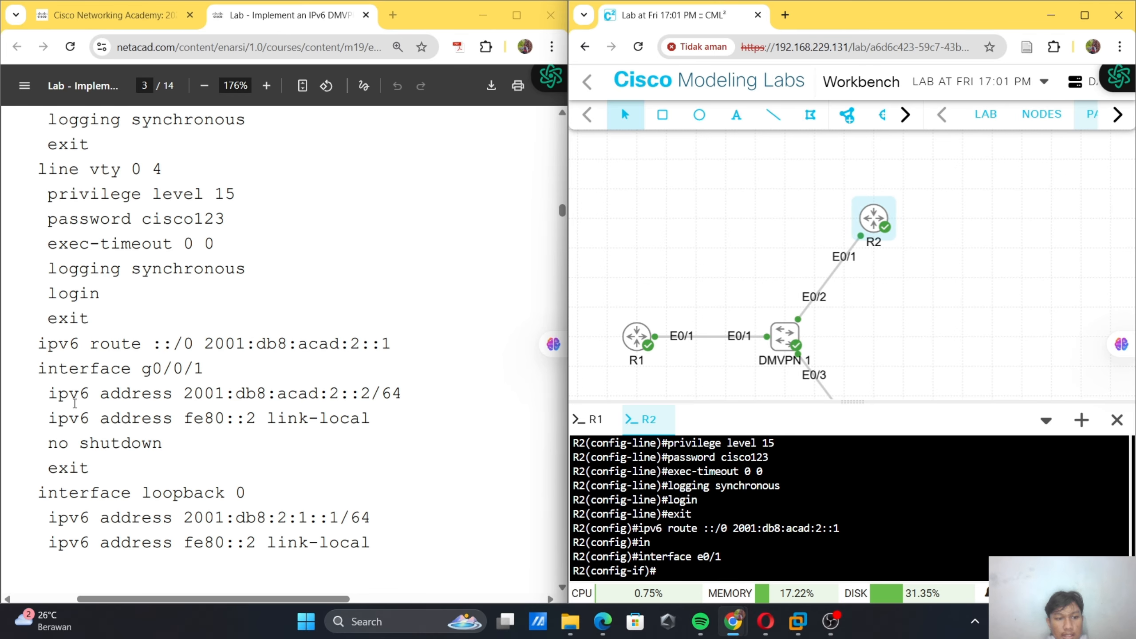
- Apply the guide's R2 interface commands: e0/1 with 2001:db8:acad:2::2/64, fe80::2 and no shutdown, and loopback 0 with 2001:db8:2:1::1/64 and fe80::2
{"action": "left_click", "coordinate": [52, 396]}
{"action": "left_click_drag", "start_coordinate": [52, 396], "coordinate": [386, 540]}
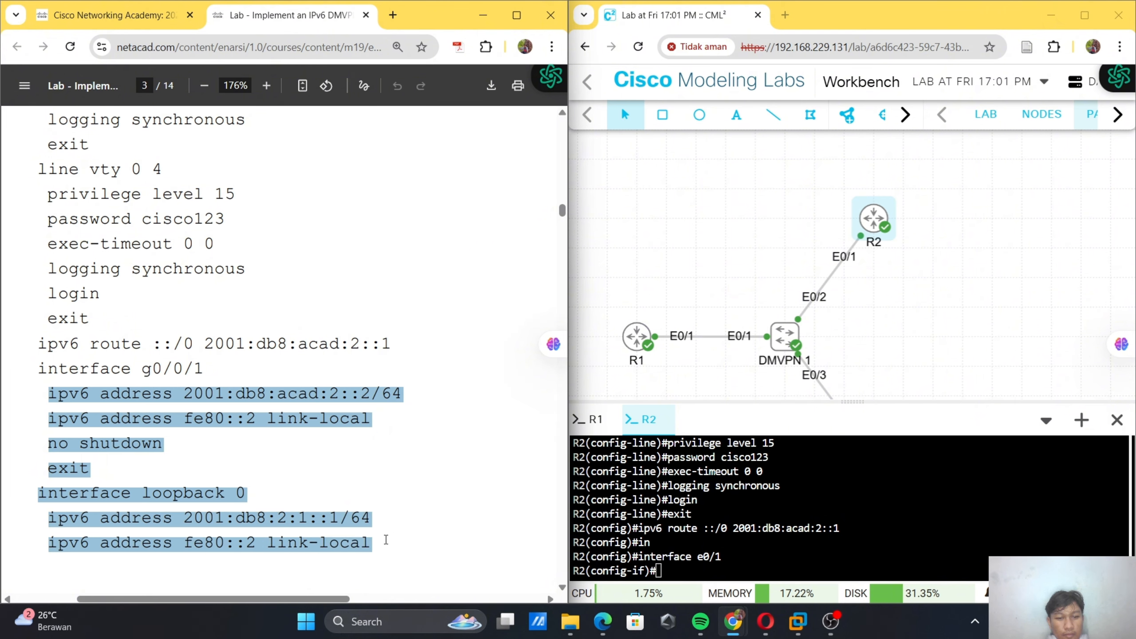
{"action": "right_click", "coordinate": [691, 499]}
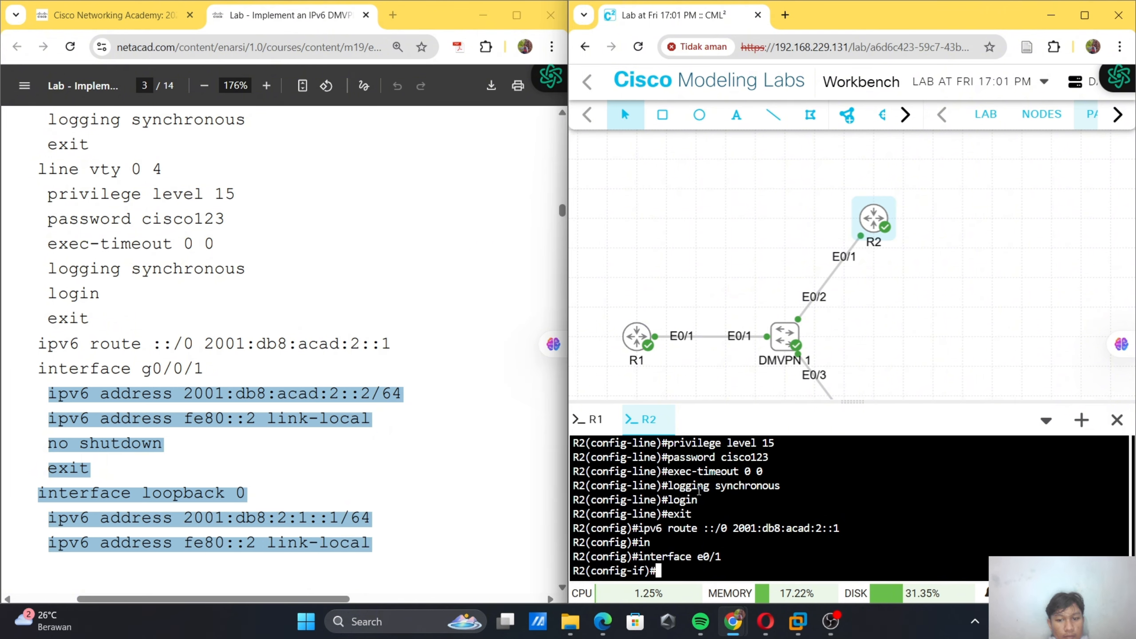
{"action": "left_click", "coordinate": [745, 328]}
{"action": "key", "text": "Return"}
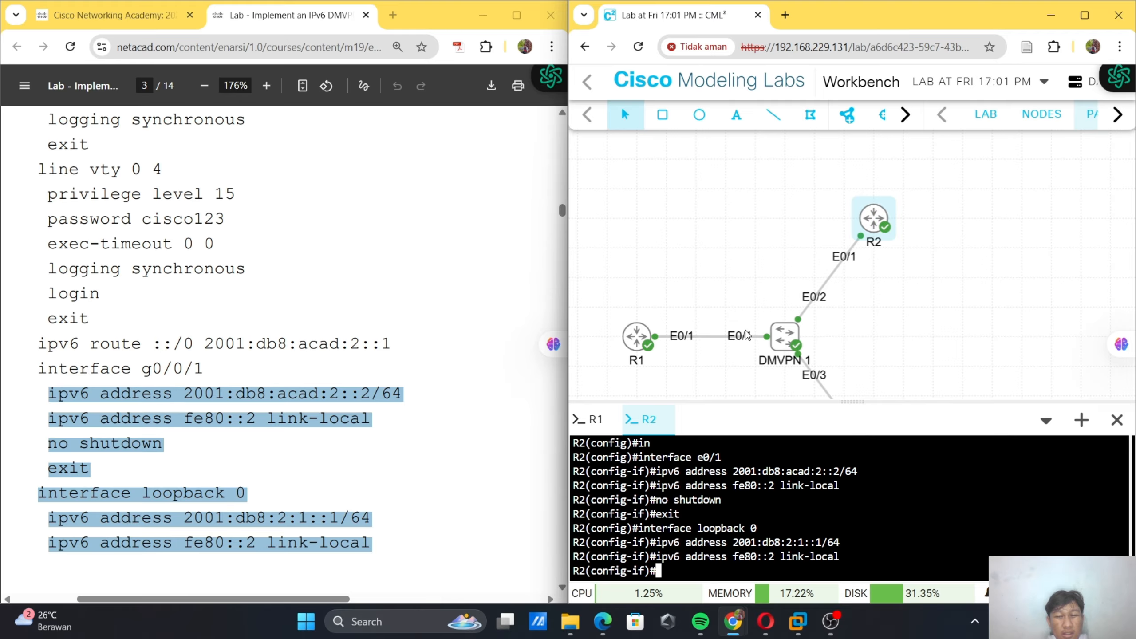
- Bring up R2's loopback 0 with no shutdown, then exit to global configuration mode
{"action": "scroll", "coordinate": [424, 353], "scroll_direction": "down", "scroll_amount": 5}
{"action": "scroll", "coordinate": [424, 354], "scroll_direction": "down", "scroll_amount": 3}
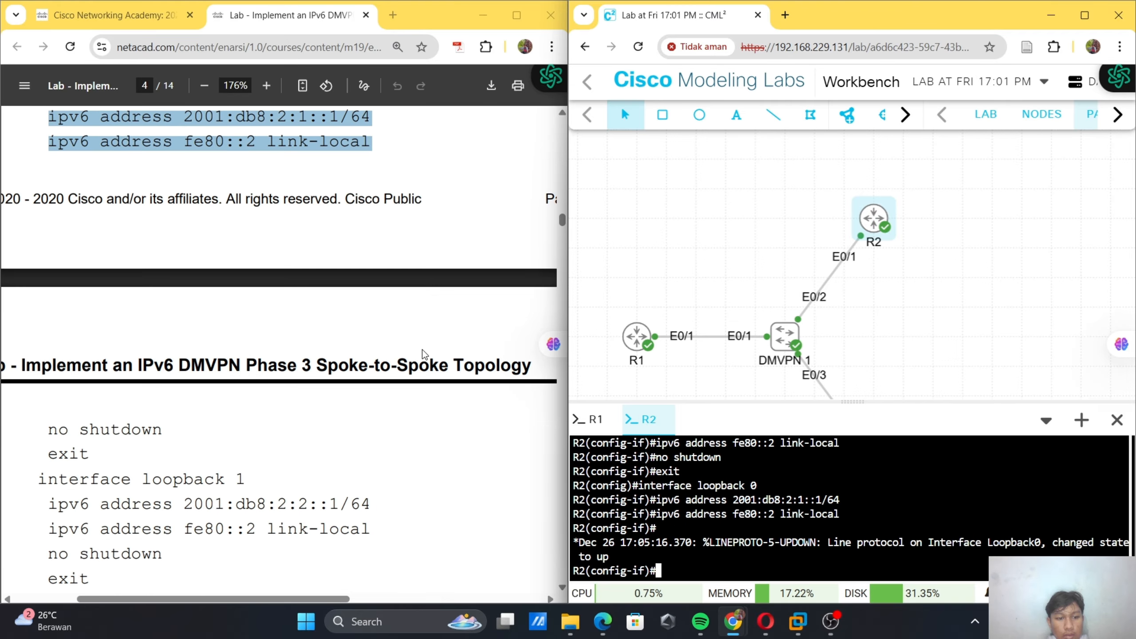
{"action": "type", "text": "no sh"}
{"action": "key", "text": "Tab"}
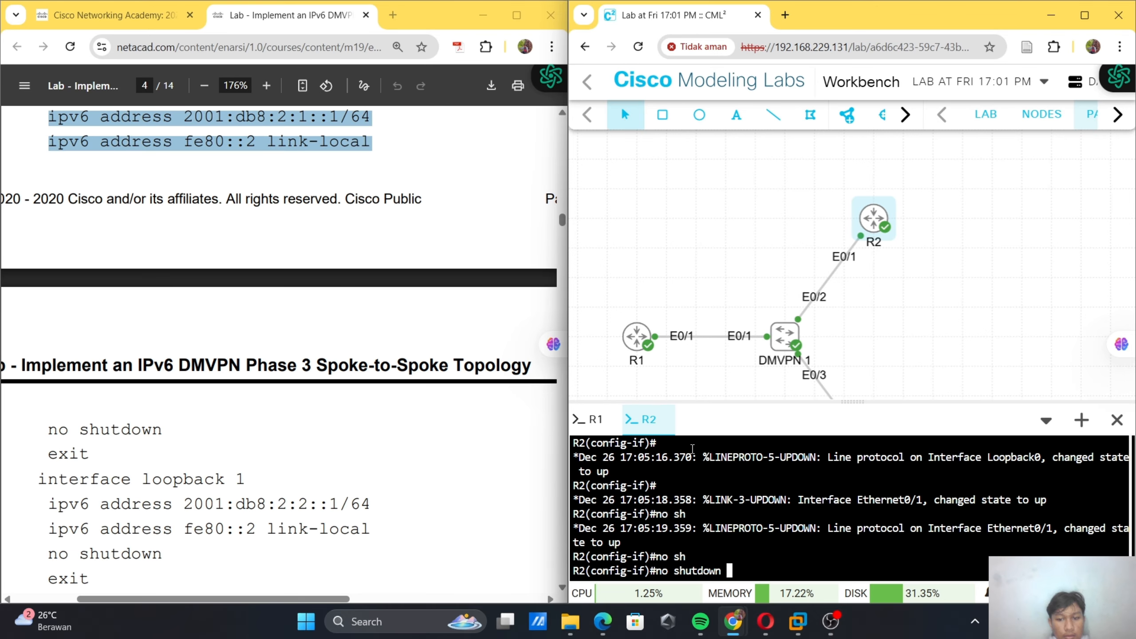
{"action": "key", "text": "Return"}
{"action": "type", "text": "in"}
{"action": "key", "text": "Tab"}
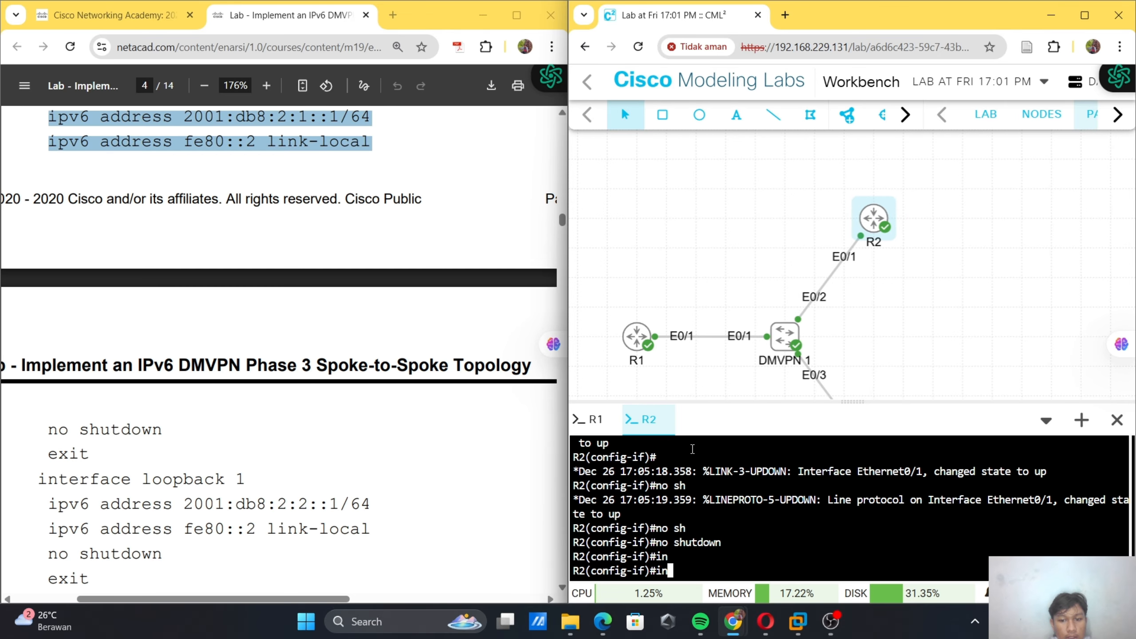
{"action": "scroll", "coordinate": [343, 433], "scroll_direction": "down", "scroll_amount": 2}
{"action": "key", "text": "BackSpace"}
{"action": "key", "text": "BackSpace"}
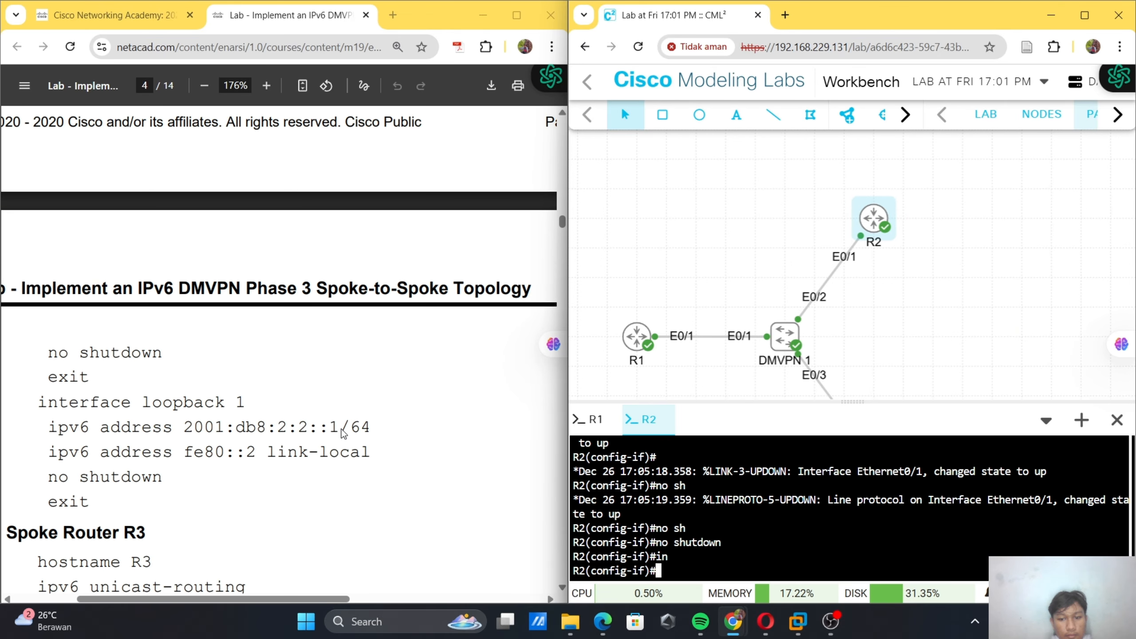
{"action": "type", "text": "ex"}
{"action": "key", "text": "Tab"}
{"action": "key", "text": "Return"}
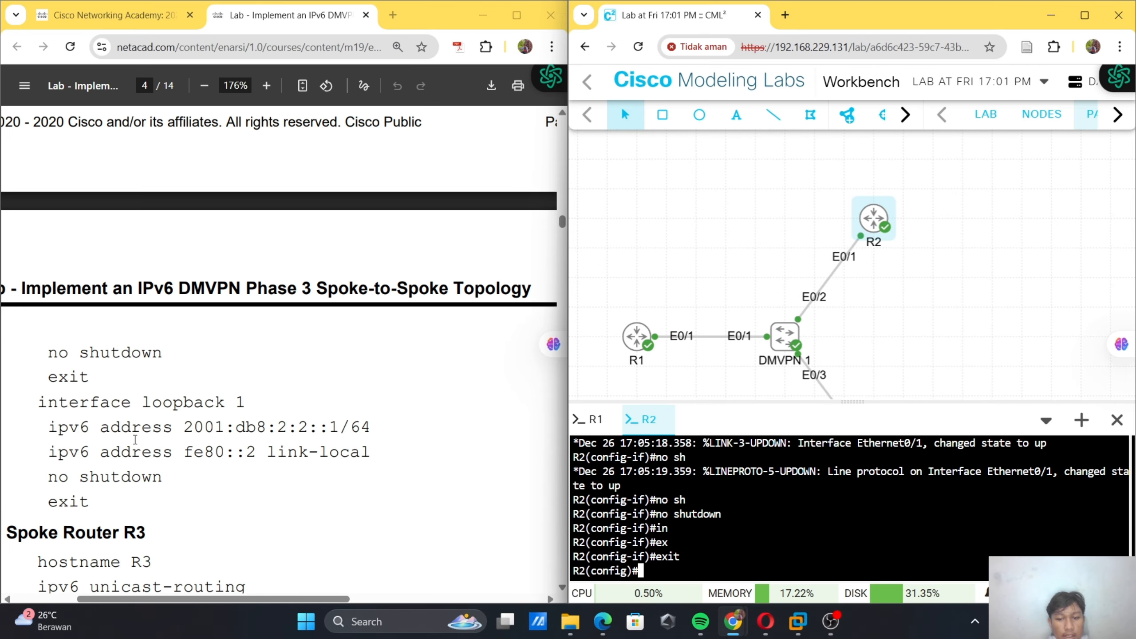
- Copy the guide's loopback 1 block into R2's console: 2001:db8:2:2::1/64, fe80::2 link-local, no shutdown and exit
{"action": "left_click_drag", "start_coordinate": [12, 405], "coordinate": [99, 497]}
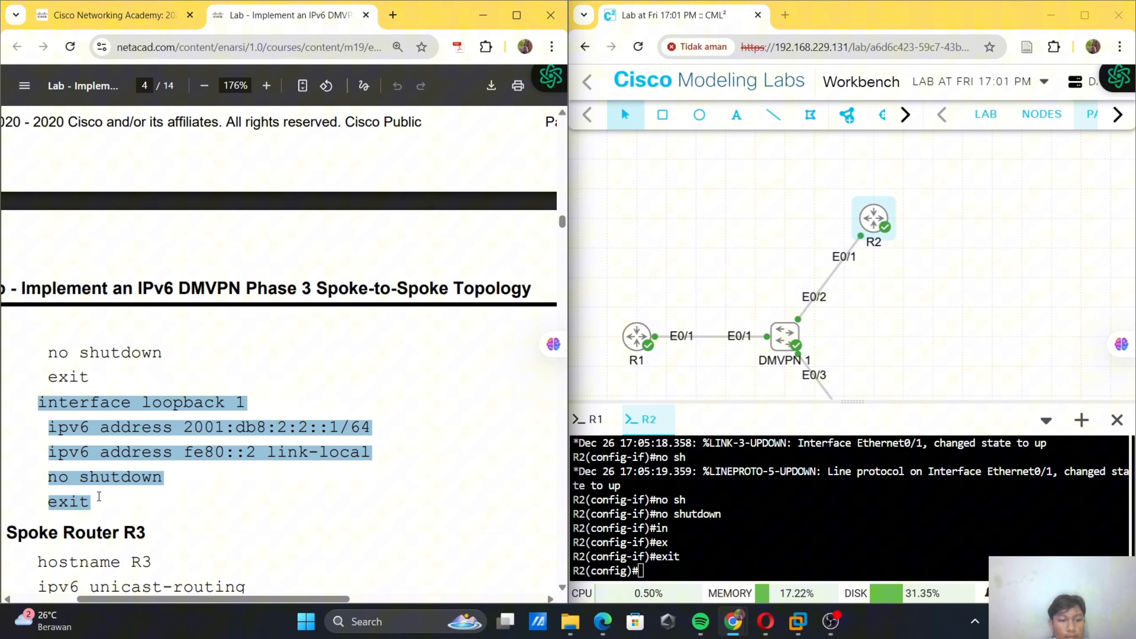
{"action": "right_click", "coordinate": [790, 489]}
{"action": "left_click", "coordinate": [821, 310]}
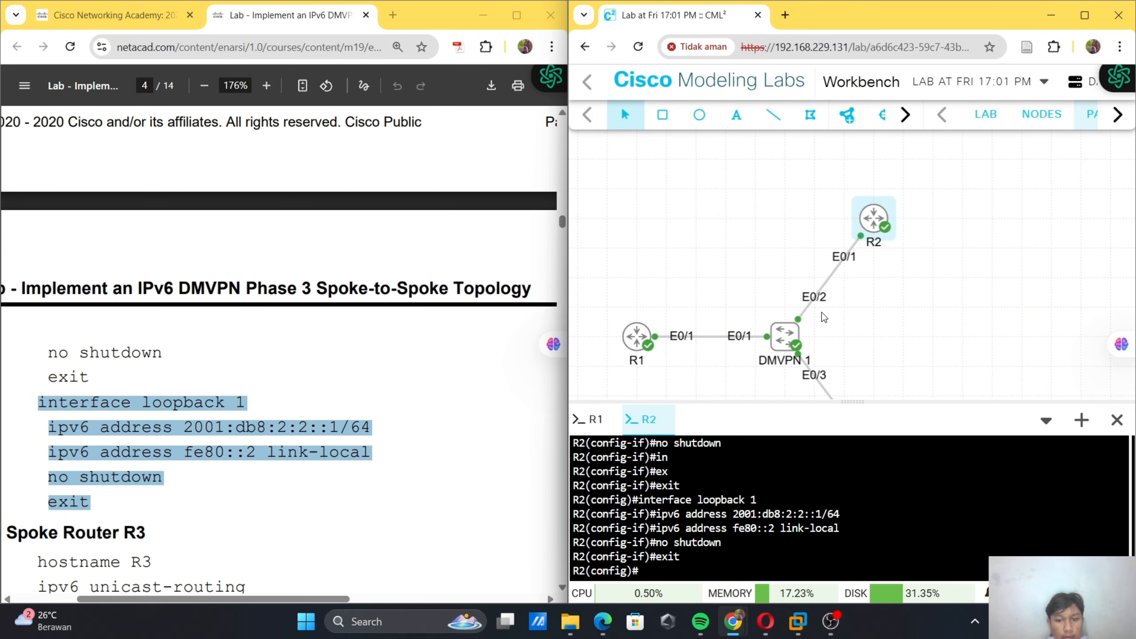
- Bring up the Spoke Router R3 section of the guide and open the console of node R3 in the topology
{"action": "scroll", "coordinate": [285, 352], "scroll_direction": "down", "scroll_amount": 8}
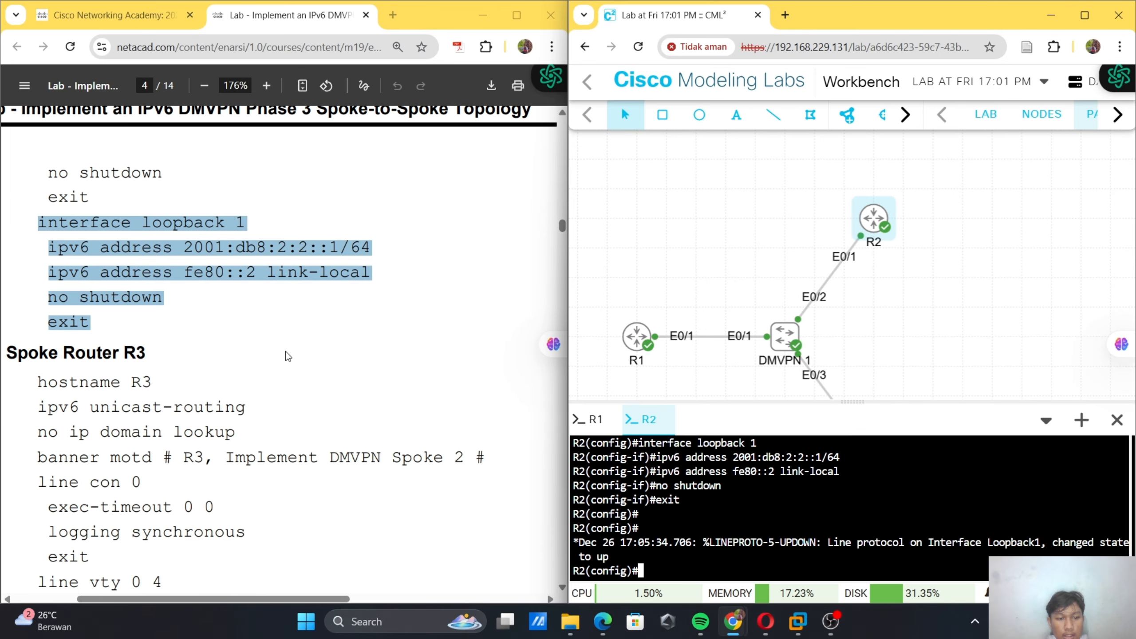
{"action": "scroll", "coordinate": [286, 351], "scroll_direction": "left", "scroll_amount": 2}
{"action": "left_click_drag", "start_coordinate": [782, 312], "coordinate": [714, 171]}
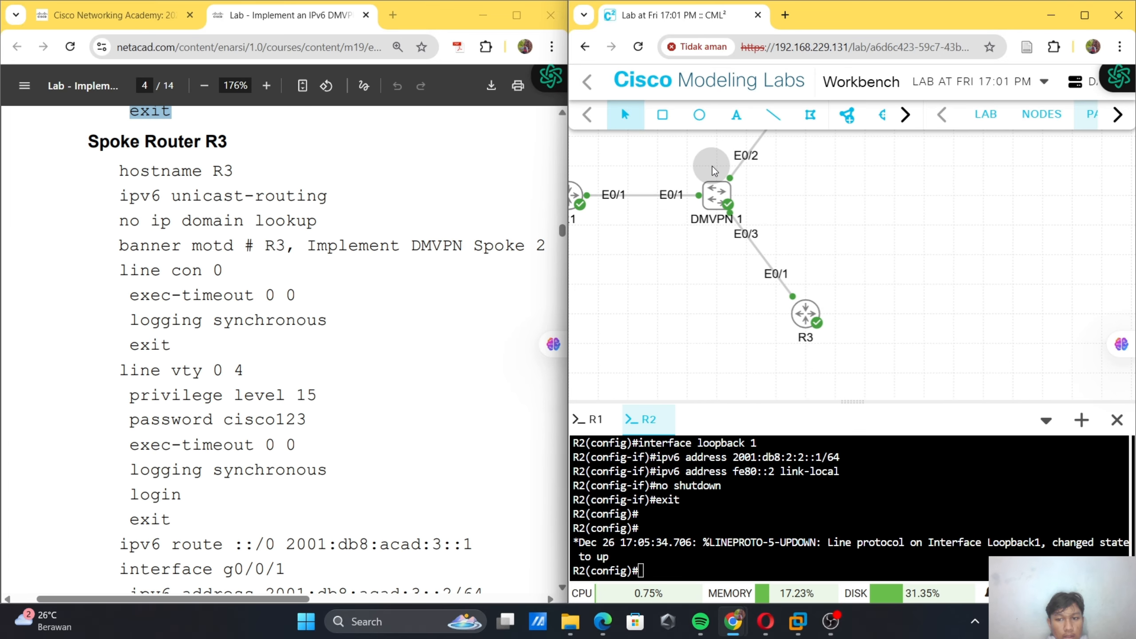
{"action": "right_click", "coordinate": [798, 312]}
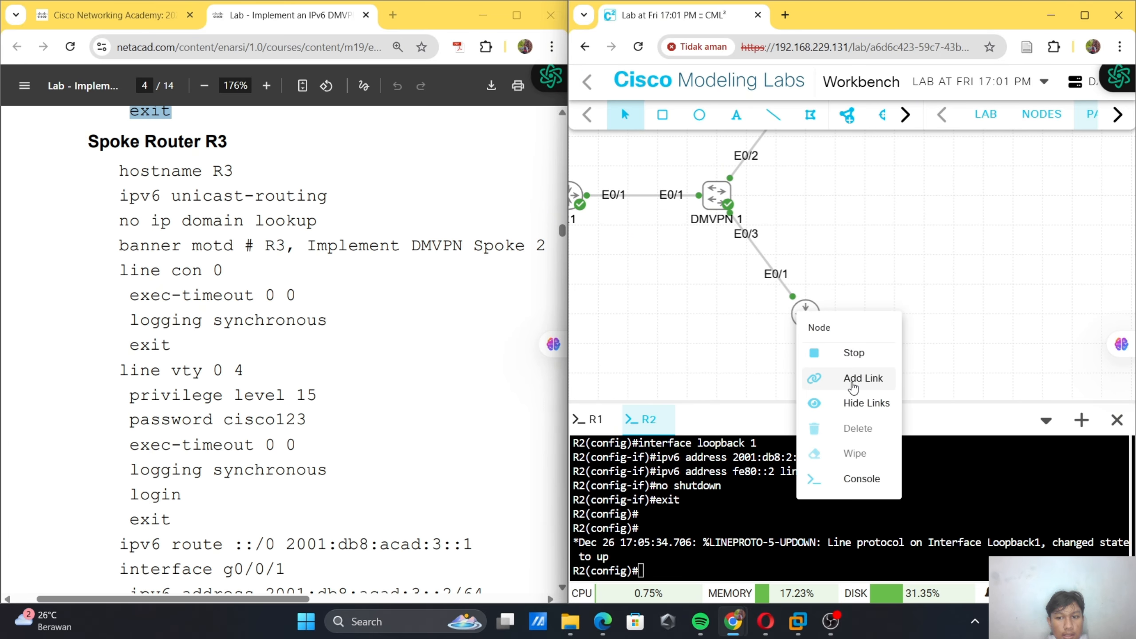
{"action": "left_click", "coordinate": [850, 479]}
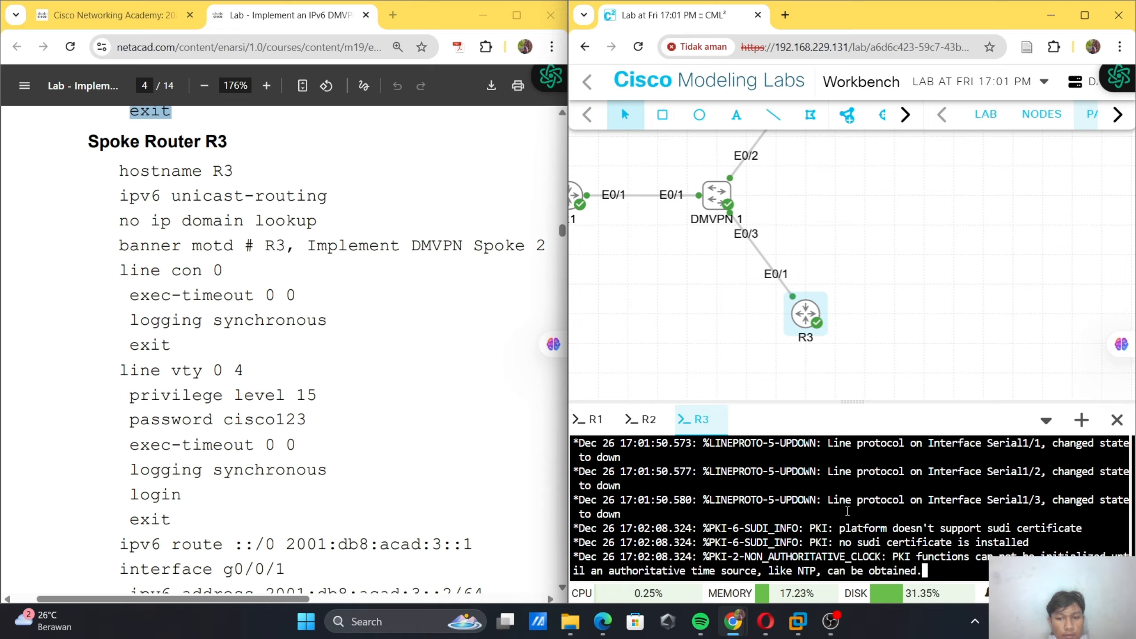
- Enter privileged EXEC mode and then global configuration mode on R3
{"action": "key", "text": "Return"}
{"action": "key", "text": "Return"}
{"action": "type", "text": "en"}
{"action": "key", "text": "Tab"}
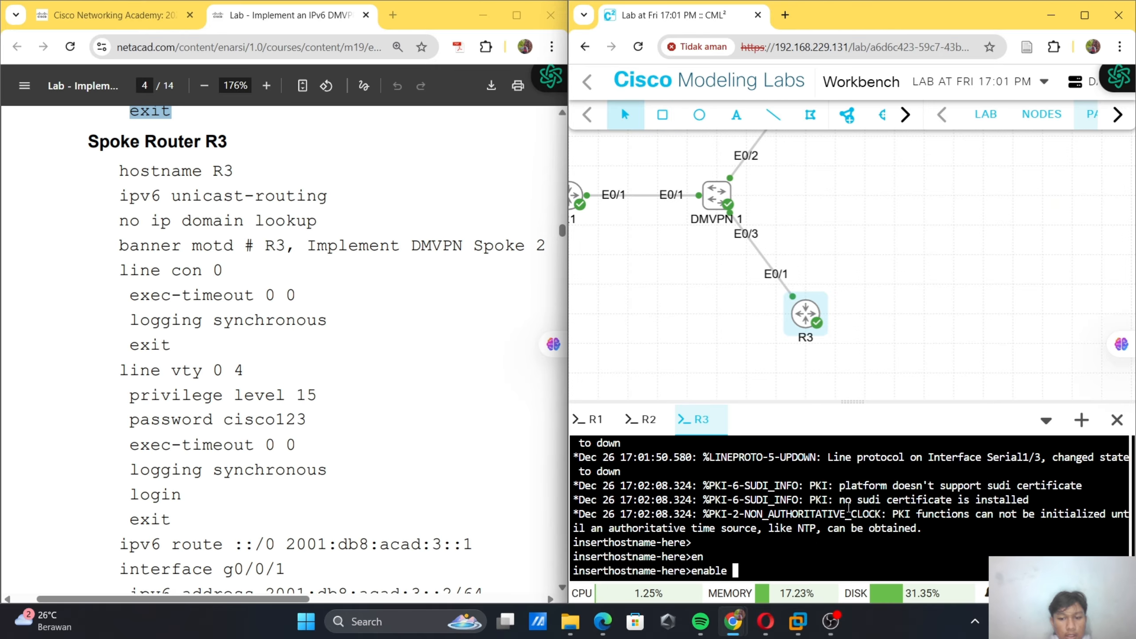
{"action": "key", "text": "Return"}
{"action": "type", "text": "conf t"}
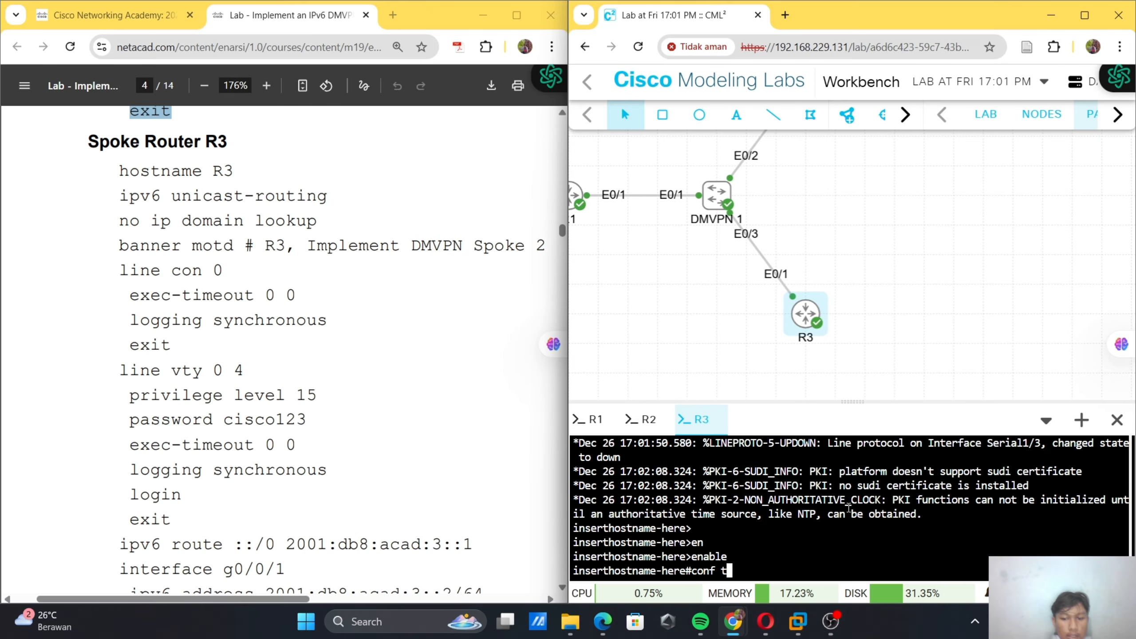
{"action": "type", "text": "er"}
{"action": "key", "text": "Tab"}
{"action": "key", "text": "Return"}
- Copy the Spoke Router R3 configuration into R3's console, from hostname R3 through the vty password and ipv6 route ::/0 2001:db8:acad:3::1
{"action": "scroll", "coordinate": [303, 374], "scroll_direction": "down", "scroll_amount": 3, "text": "ctrl"}
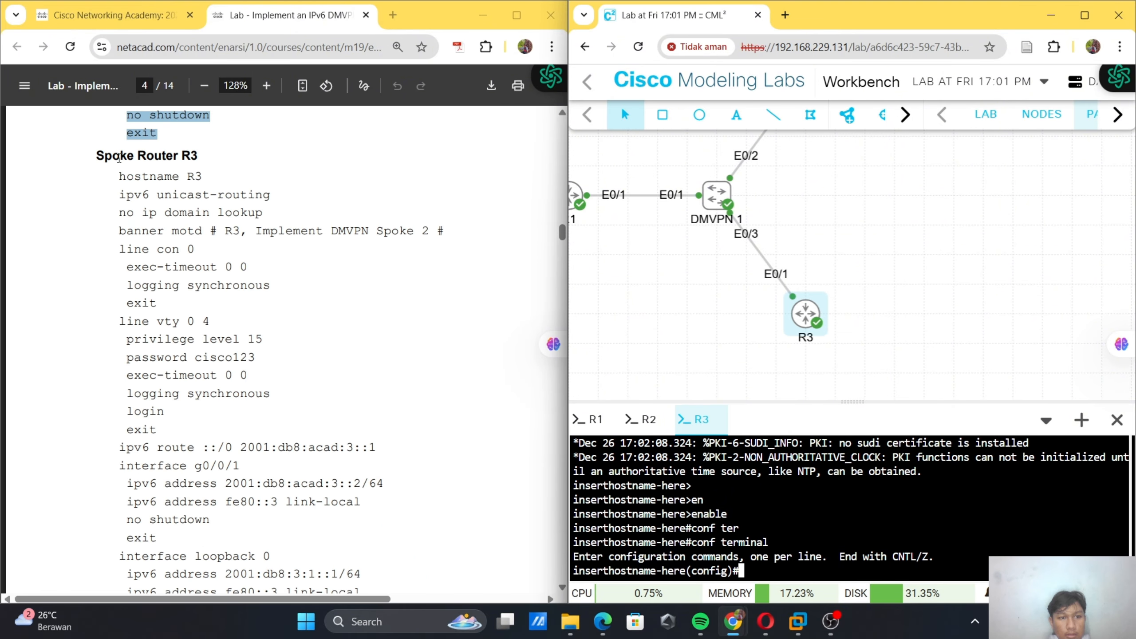
{"action": "left_click_drag", "start_coordinate": [118, 176], "coordinate": [376, 444]}
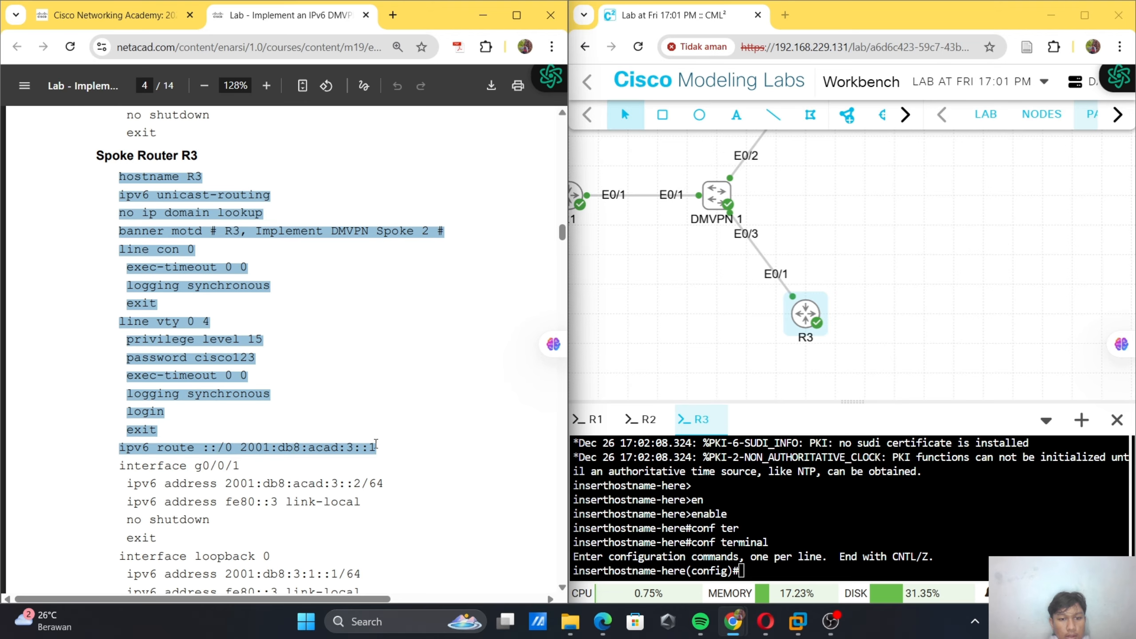
{"action": "right_click", "coordinate": [376, 445]}
{"action": "left_click", "coordinate": [454, 178]}
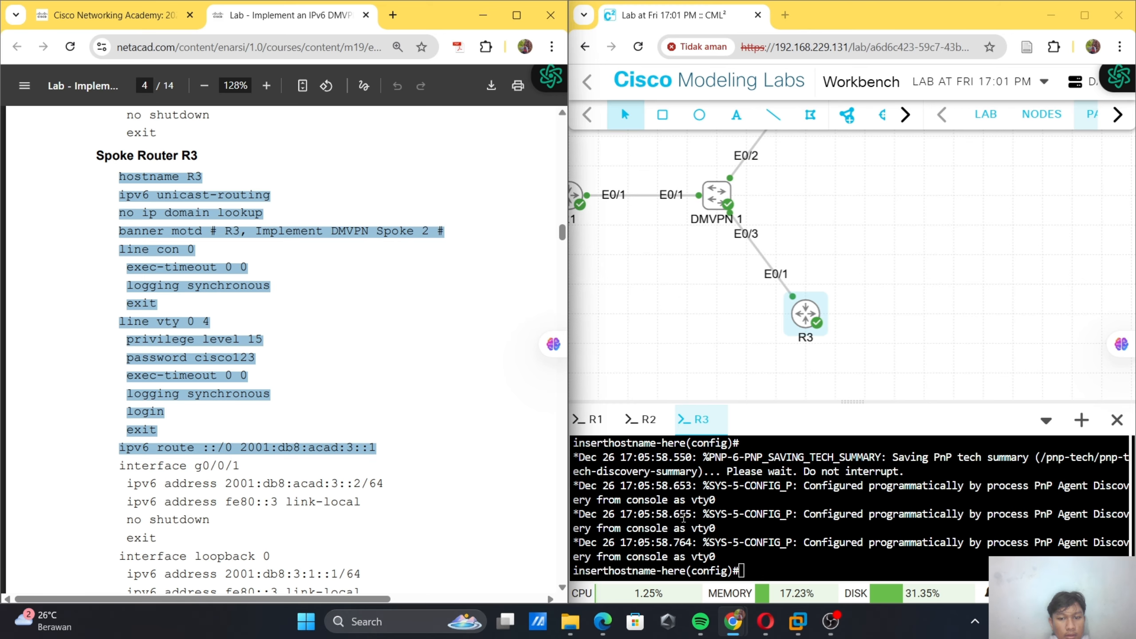
{"action": "right_click", "coordinate": [696, 526]}
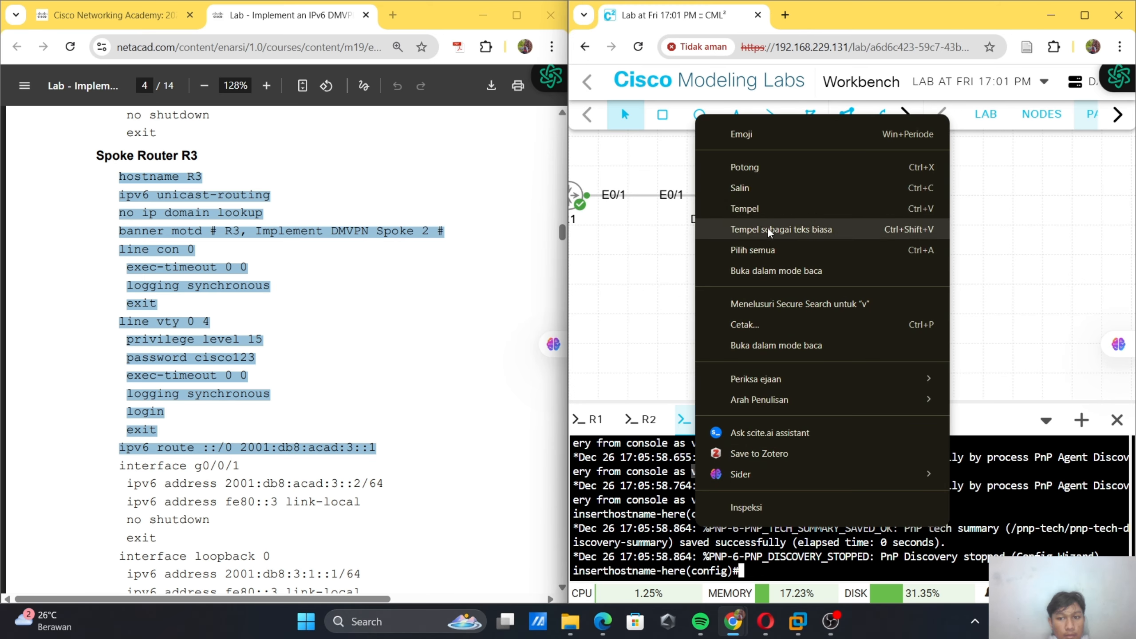
{"action": "left_click", "coordinate": [765, 204]}
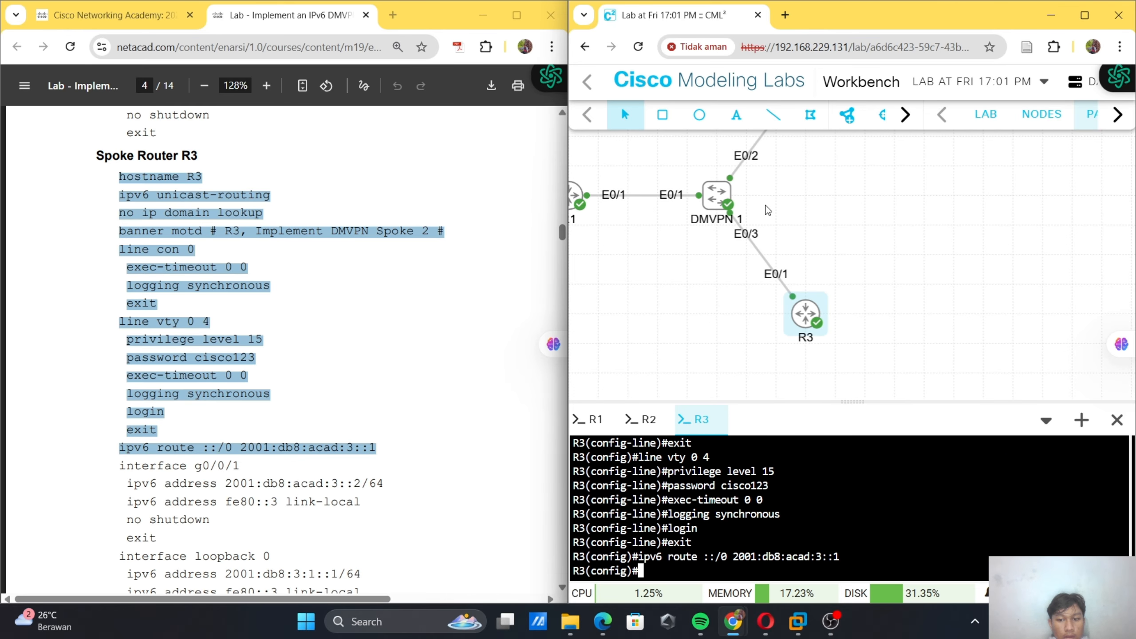
- Enter interface configuration mode for e0/1 on R3, in place of the guide's g0/0/1
{"action": "left_click", "coordinate": [365, 341]}
{"action": "scroll", "coordinate": [366, 341], "scroll_direction": "down", "scroll_amount": 3}
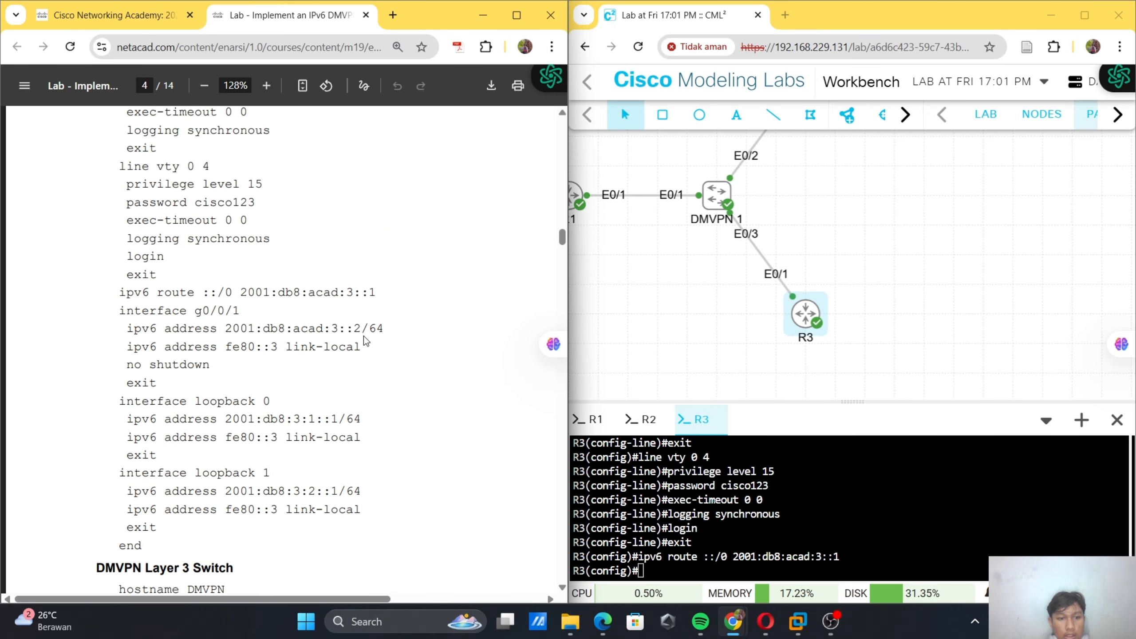
{"action": "left_click", "coordinate": [733, 547]}
{"action": "type", "text": "in"}
{"action": "key", "text": "Tab"}
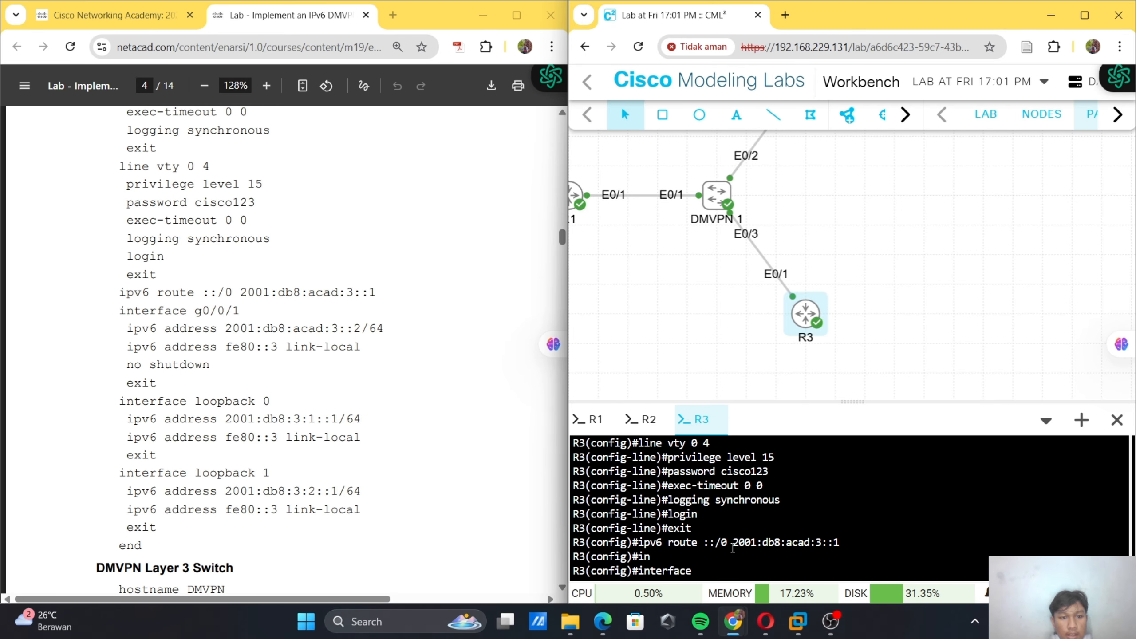
{"action": "type", "text": "e0."}
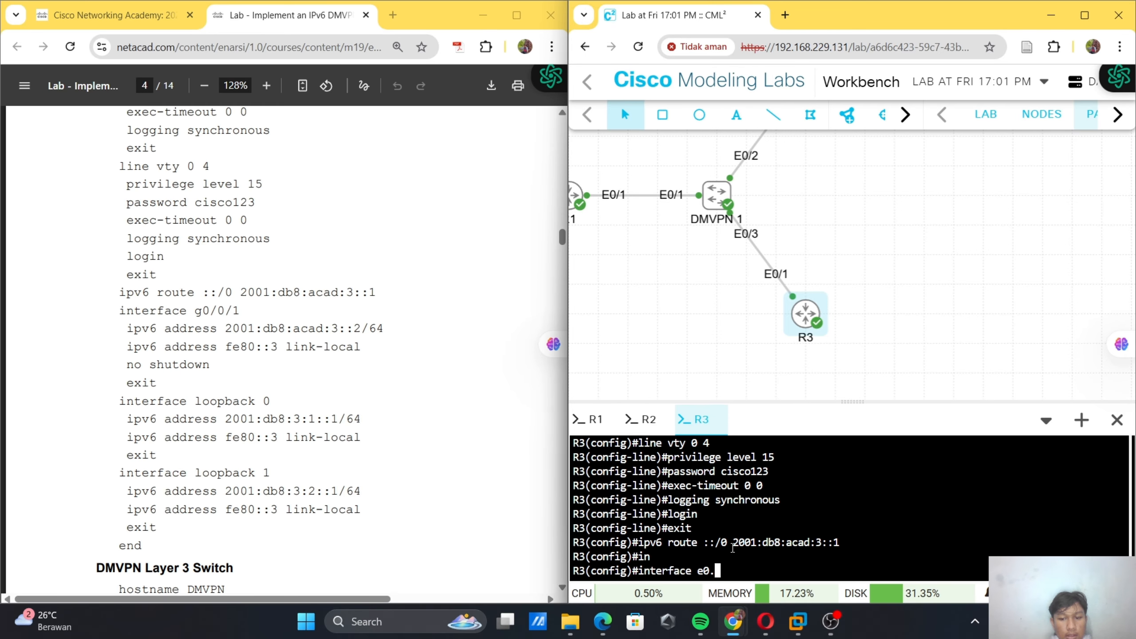
{"action": "key", "text": "BackSpace"}
{"action": "type", "text": "/1"}
{"action": "key", "text": "Return"}
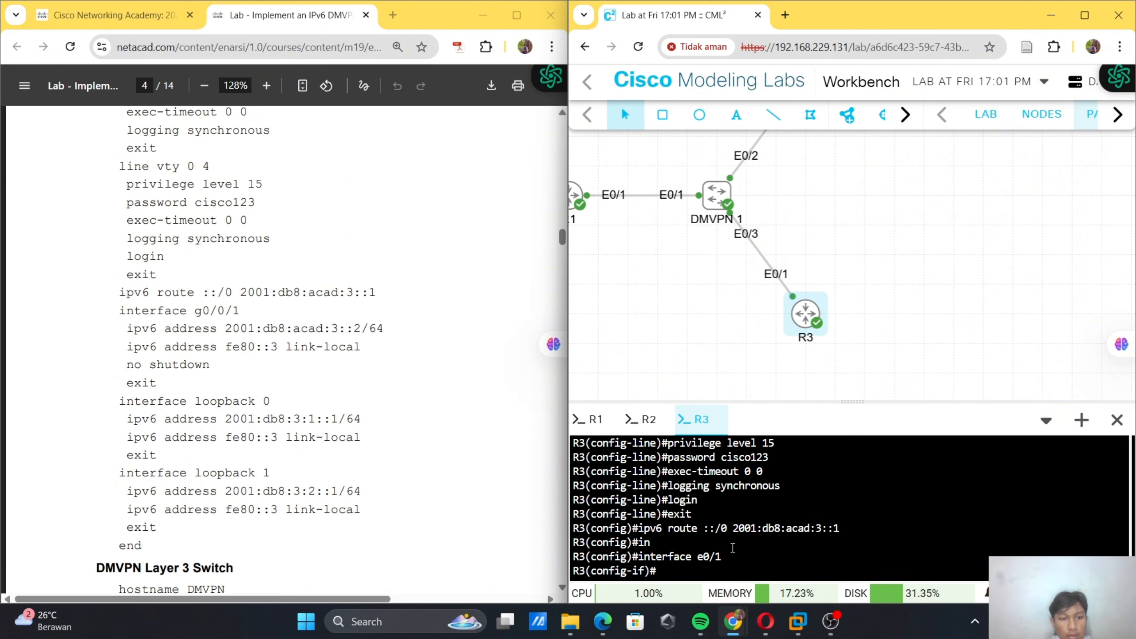
- Apply the guide's interface commands to R3's e0/1: 2001:db8:acad:3::2/64, fe80::3 link-local, no shutdown and exit
{"action": "left_click_drag", "start_coordinate": [128, 328], "coordinate": [158, 375]}
{"action": "key", "text": "ctrl+c"}
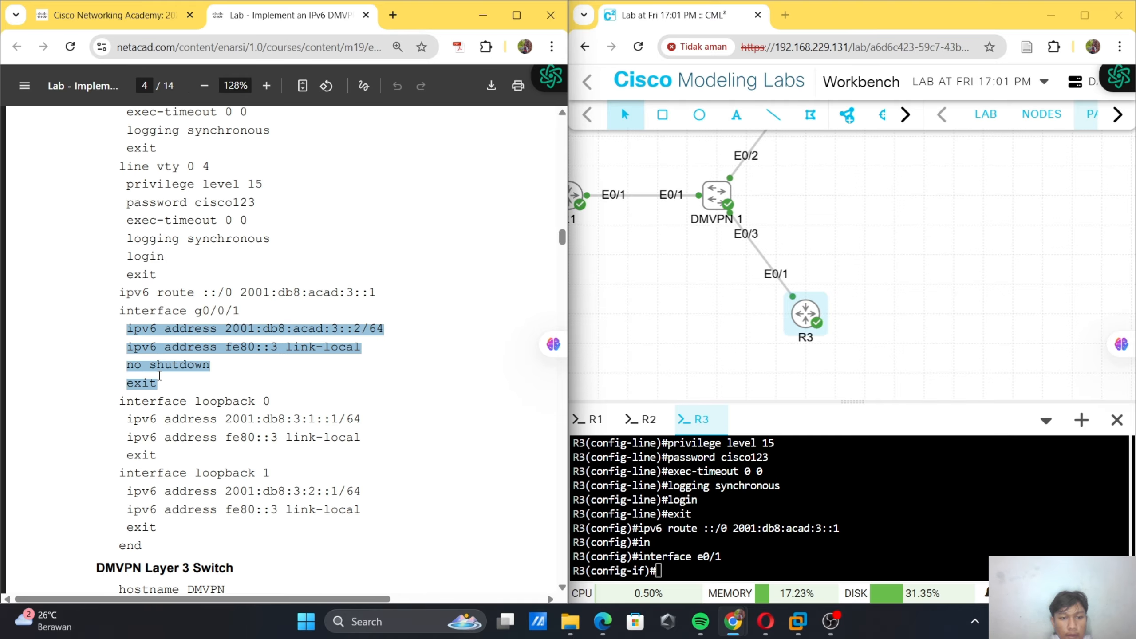
{"action": "right_click", "coordinate": [740, 486]}
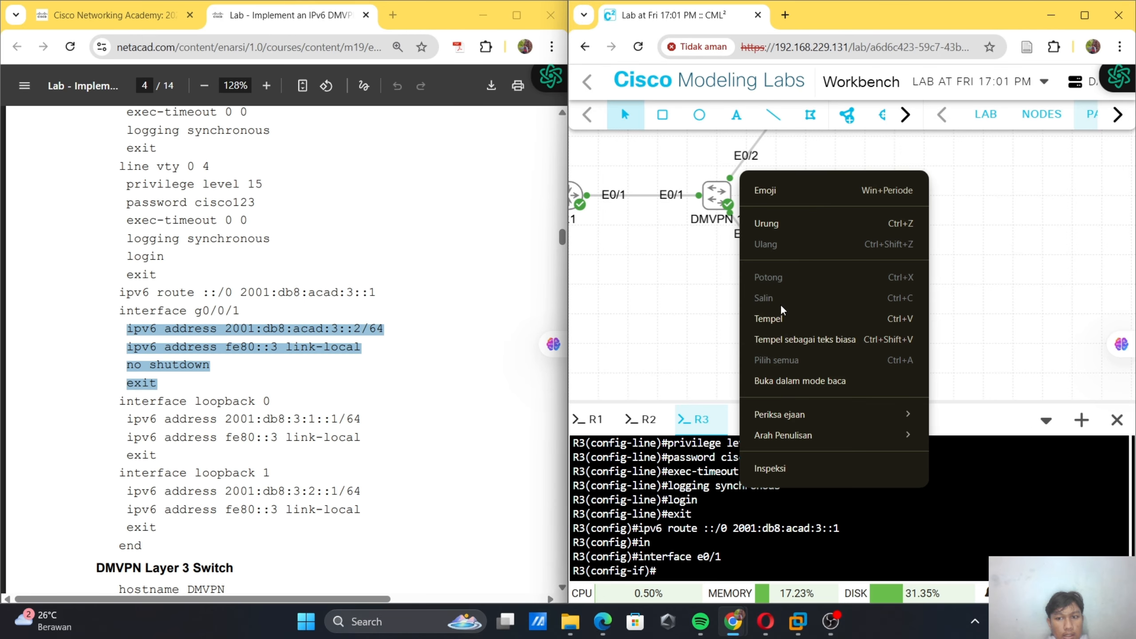
{"action": "left_click", "coordinate": [779, 321]}
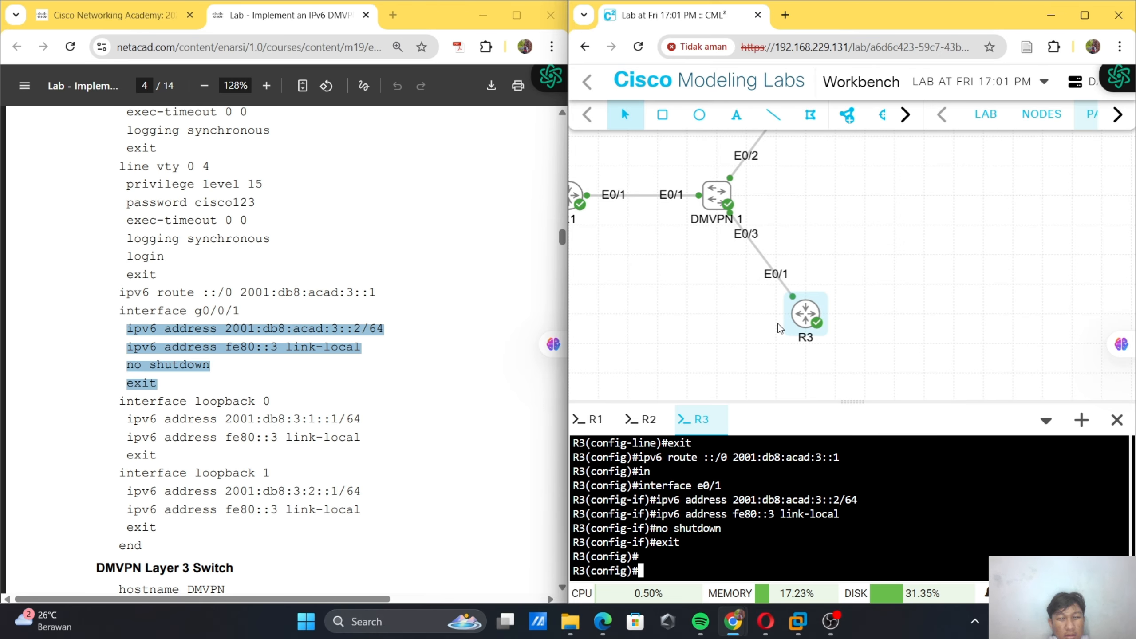
- Apply the guide's R3 loopback blocks through end: loopback 0 with 2001:db8:3:1::1/64, loopback 1 with 2001:db8:3:2::1/64, both with fe80::3 link-local
{"action": "scroll", "coordinate": [153, 334], "scroll_direction": "down", "scroll_amount": 2}
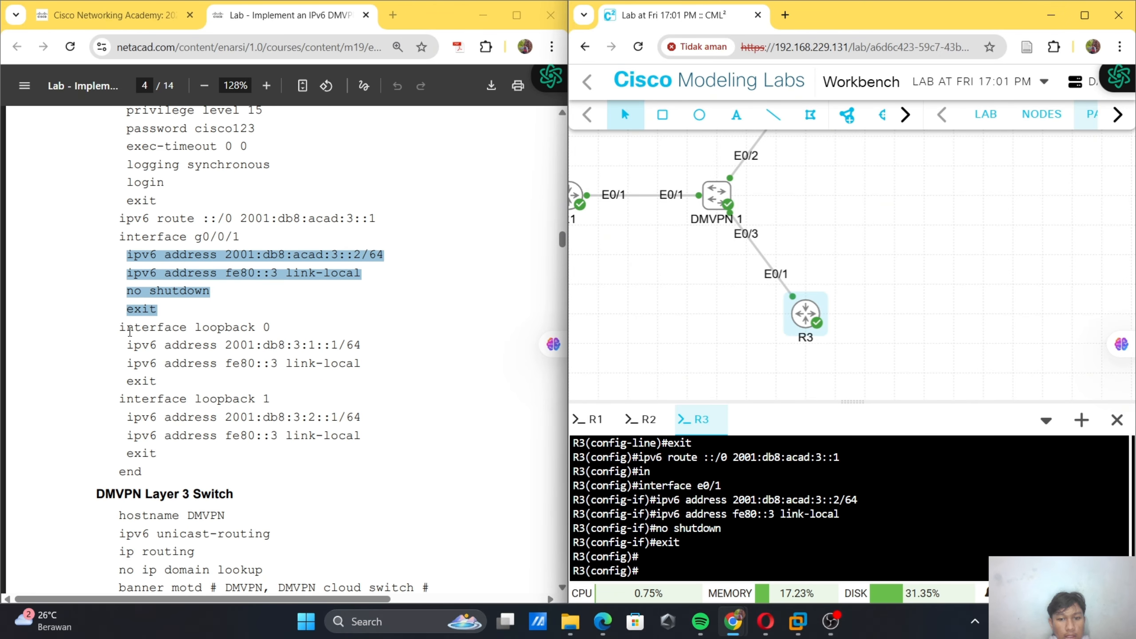
{"action": "mouse_move", "coordinate": [119, 327]}
{"action": "left_mouse_down"}
{"action": "mouse_move", "coordinate": [204, 400]}
{"action": "mouse_move", "coordinate": [211, 438]}
{"action": "mouse_move", "coordinate": [154, 471]}
{"action": "left_mouse_up"}
{"action": "key", "text": "ctrl+c"}
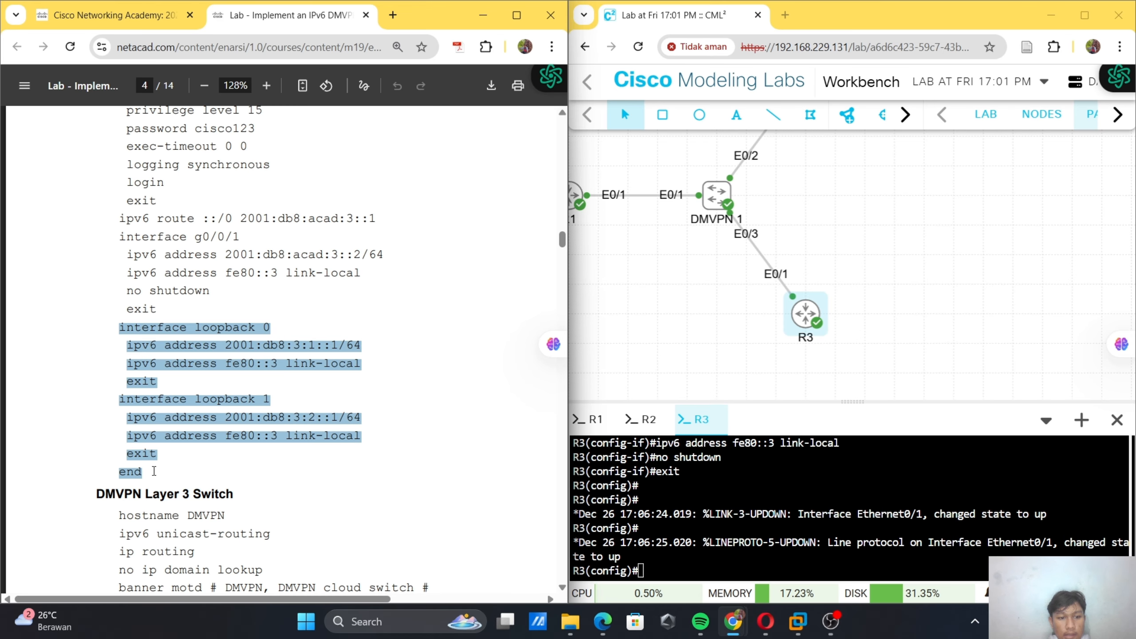
{"action": "right_click", "coordinate": [154, 472]}
{"action": "left_click", "coordinate": [208, 202]}
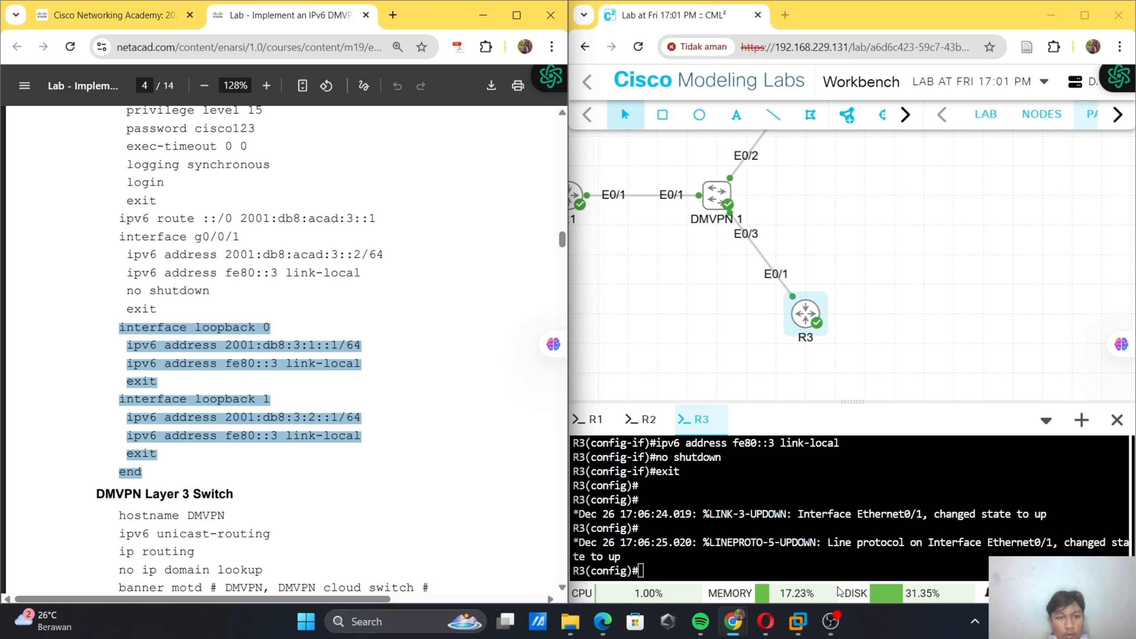
{"action": "right_click", "coordinate": [755, 499]}
{"action": "left_click", "coordinate": [795, 334]}
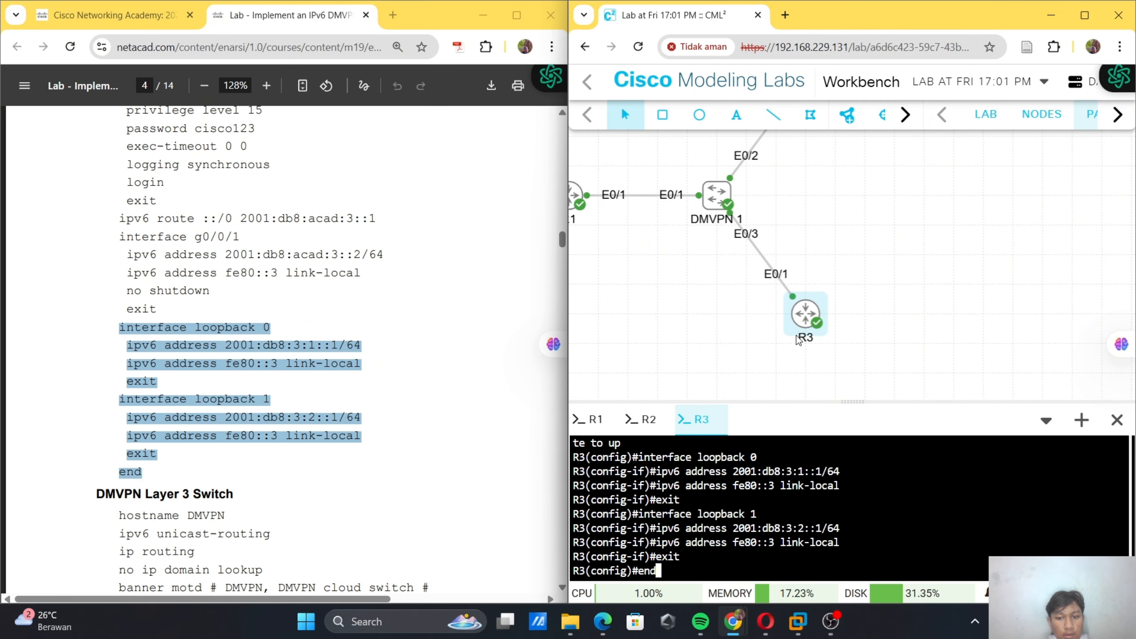
- Bring up the DMVPN Layer 3 Switch section of the guide and open the console of node DMVPN 1
{"action": "scroll", "coordinate": [315, 370], "scroll_direction": "down", "scroll_amount": 1}
{"action": "scroll", "coordinate": [308, 371], "scroll_direction": "down", "scroll_amount": 2}
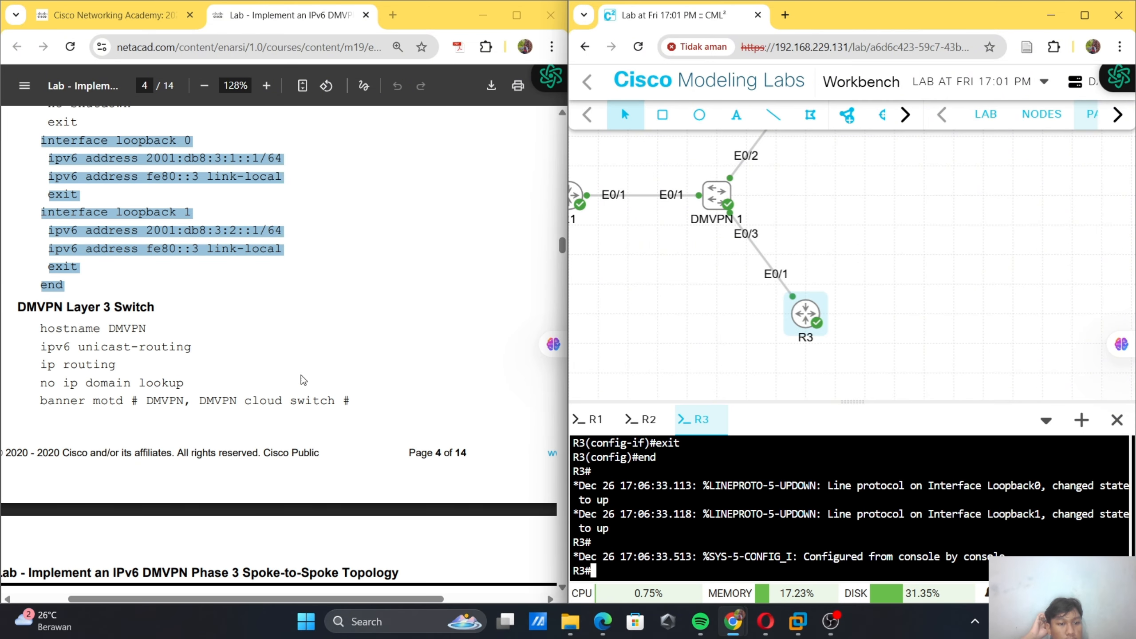
{"action": "scroll", "coordinate": [252, 268], "scroll_direction": "down", "scroll_amount": 4}
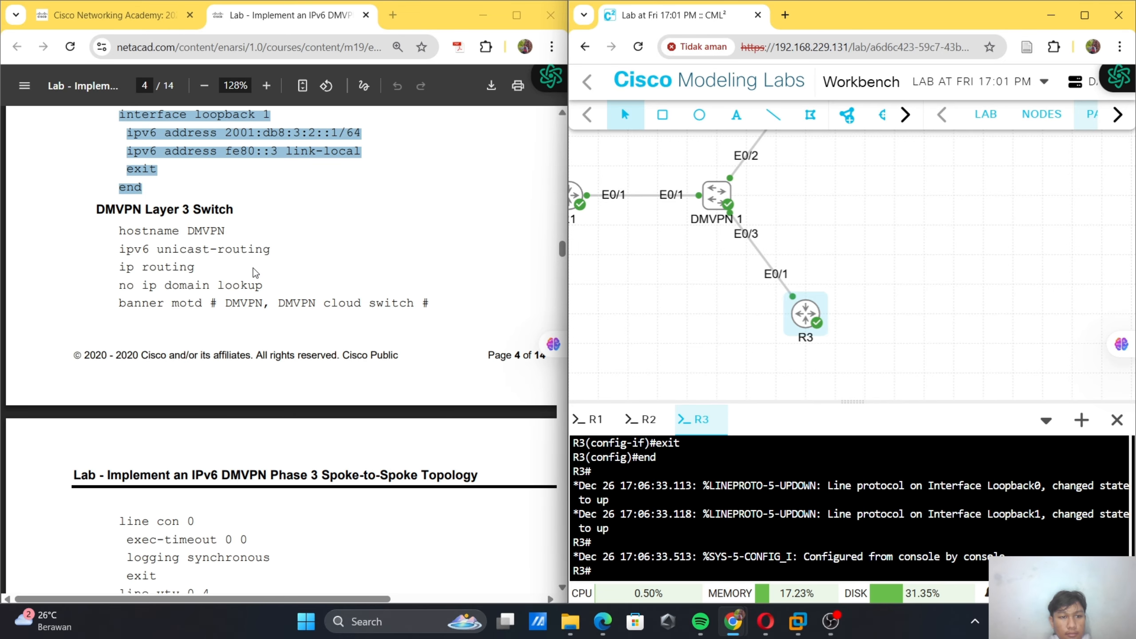
{"action": "scroll", "coordinate": [253, 268], "scroll_direction": "down", "scroll_amount": 1}
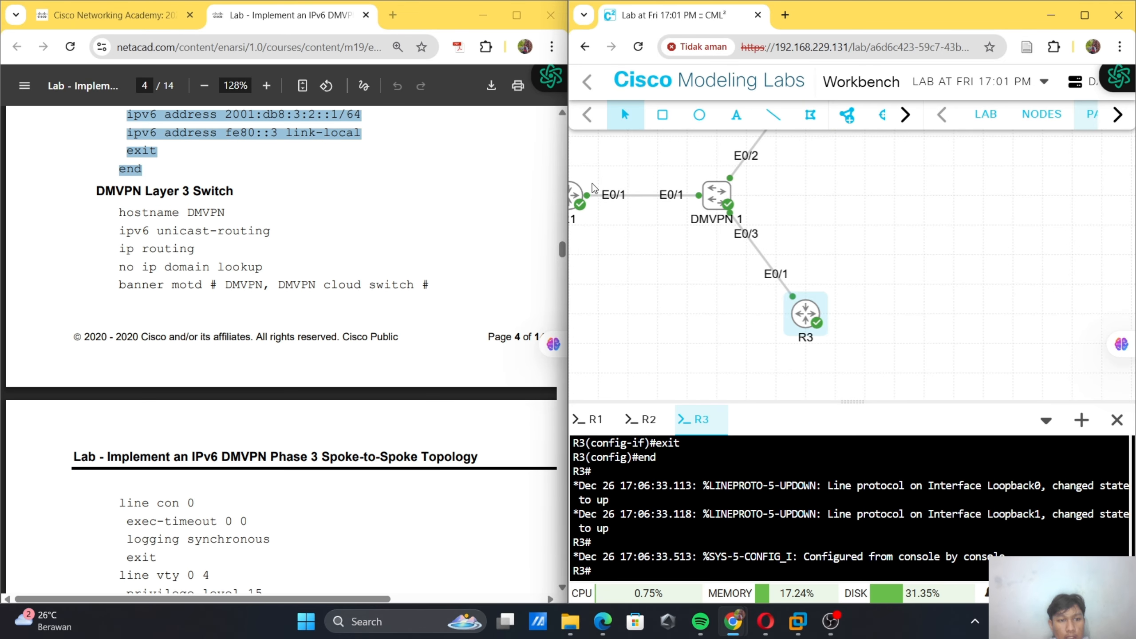
{"action": "right_click", "coordinate": [715, 197]}
{"action": "left_click", "coordinate": [784, 372]}
{"action": "left_click", "coordinate": [852, 508]}
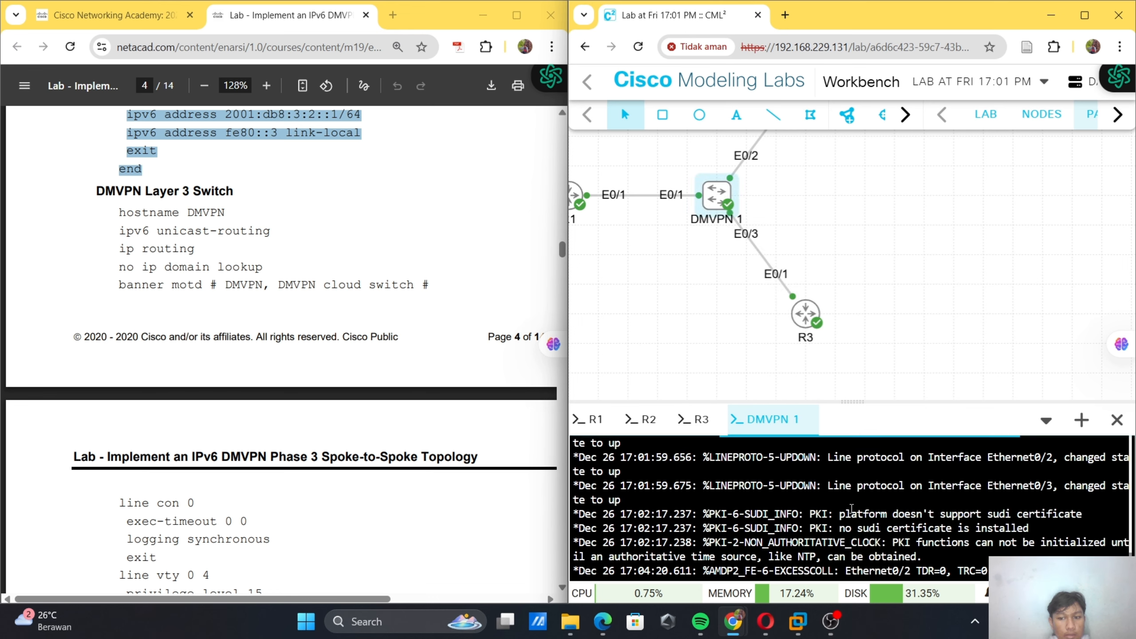
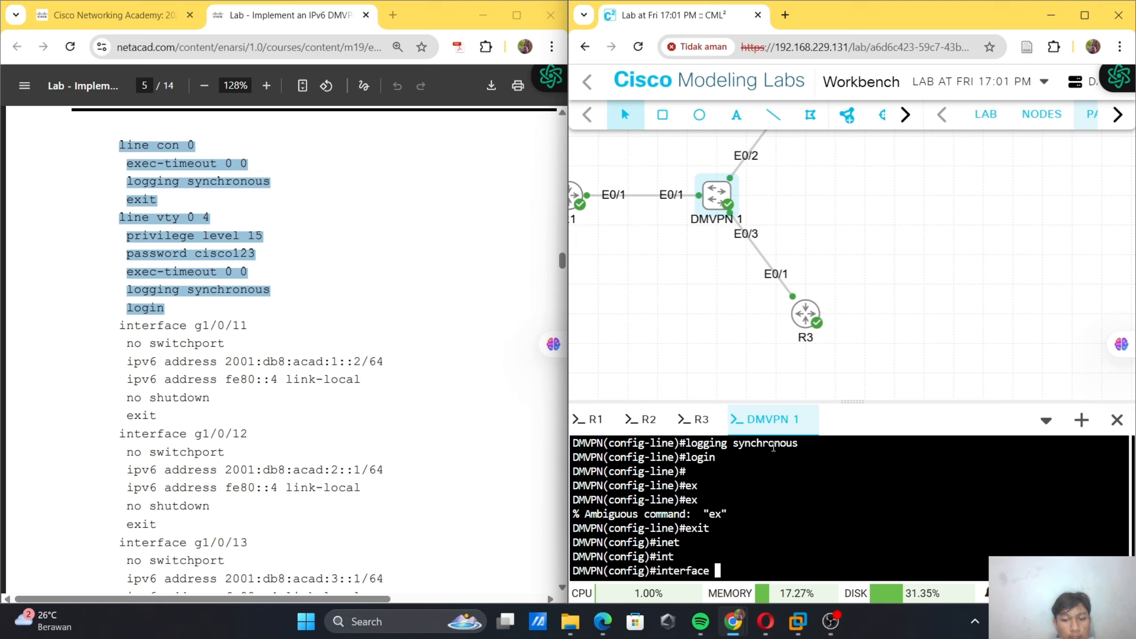
- Configure e0/1 on the DMVPN switch with the guide's g1/0/11 commands: no switchport, 2001:db8:acad:1::2/64, fe80::4 link-local, no shutdown and exit
{"action": "type", "text": "e0/"}
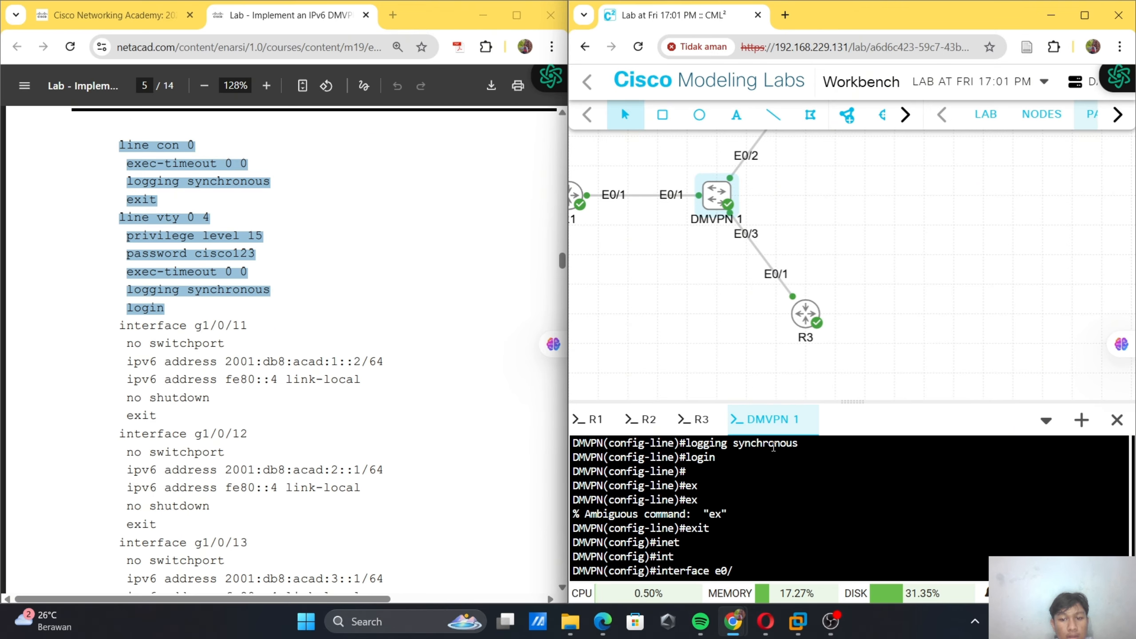
{"action": "type", "text": "1"}
{"action": "key", "text": "Return"}
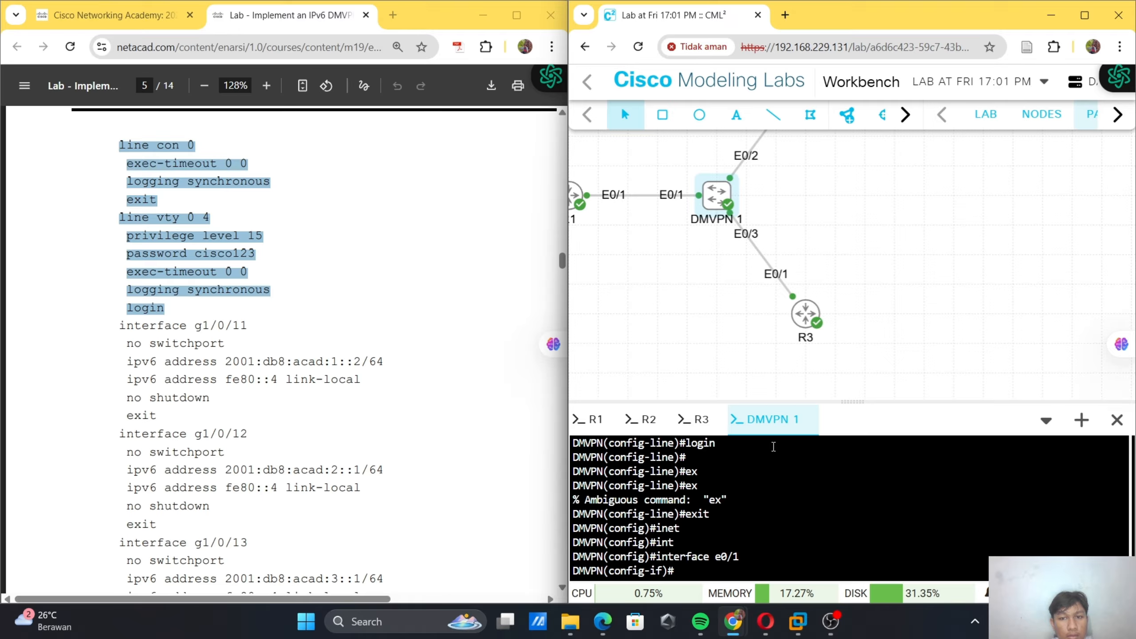
{"action": "scroll", "coordinate": [363, 362], "scroll_direction": "down", "scroll_amount": 1}
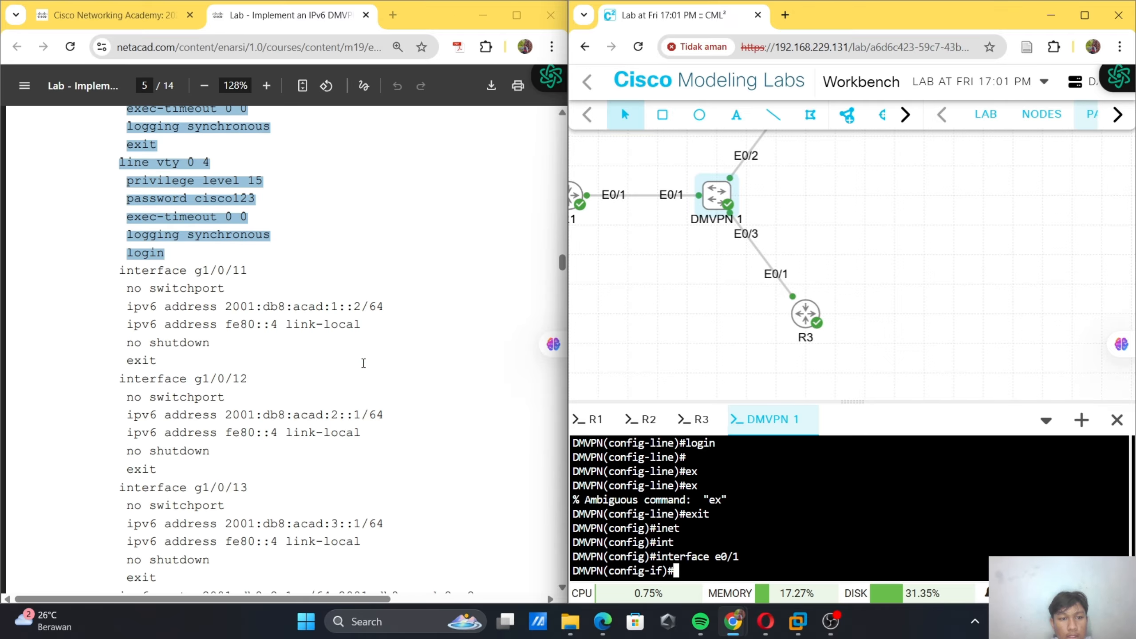
{"action": "scroll", "coordinate": [363, 363], "scroll_direction": "down", "scroll_amount": 1}
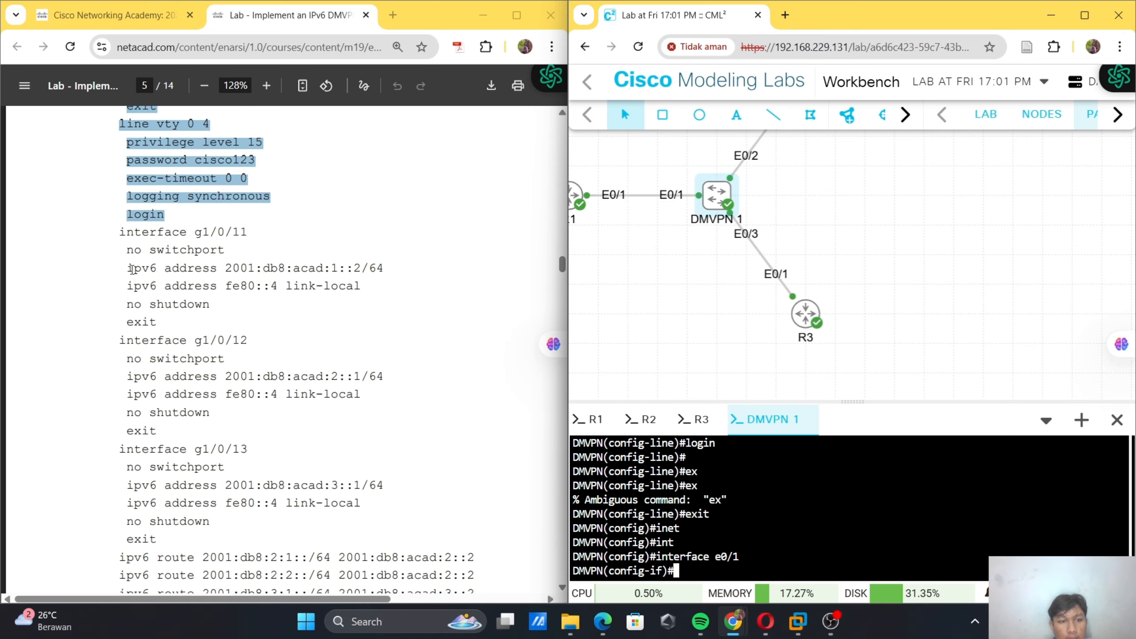
{"action": "left_click_drag", "start_coordinate": [127, 252], "coordinate": [158, 323]}
{"action": "key", "text": "ctrl+c"}
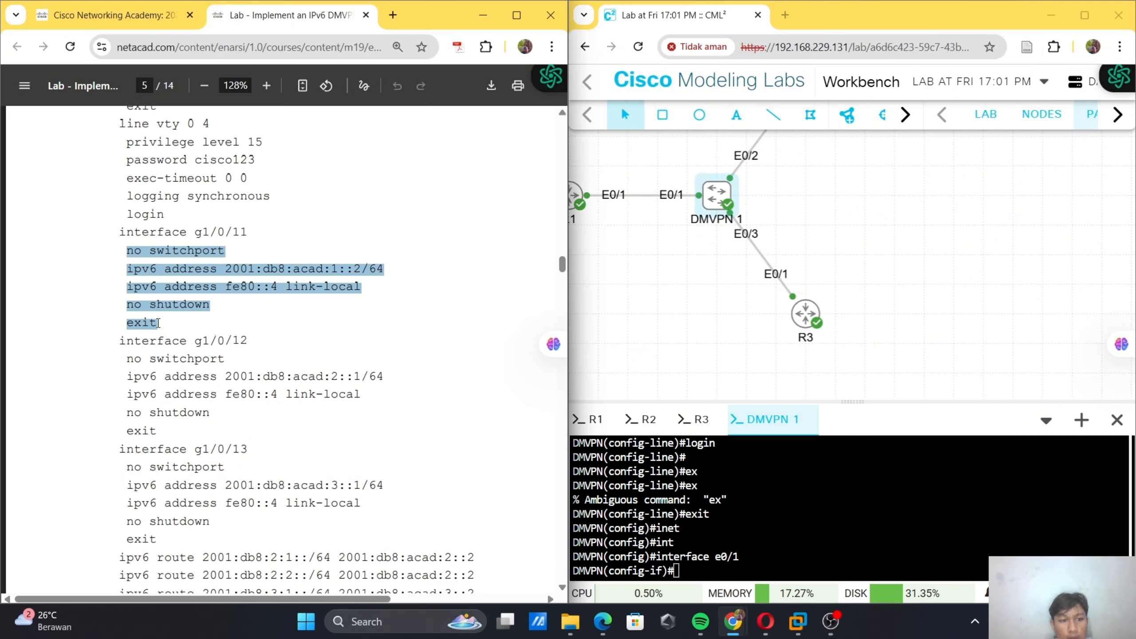
{"action": "right_click", "coordinate": [775, 509]}
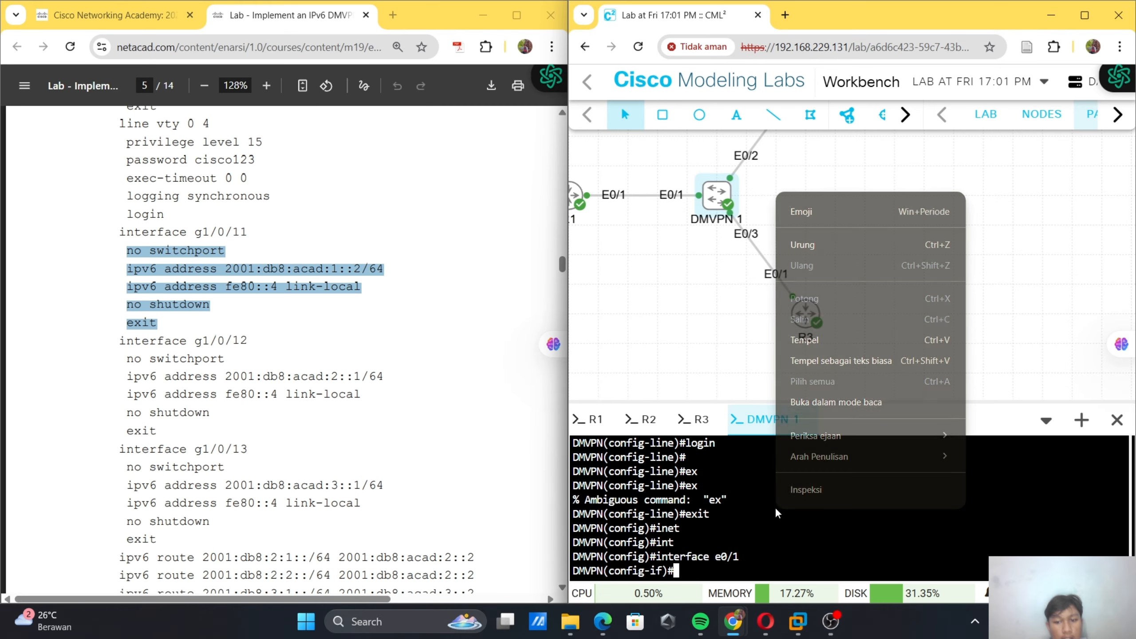
{"action": "left_click", "coordinate": [809, 332]}
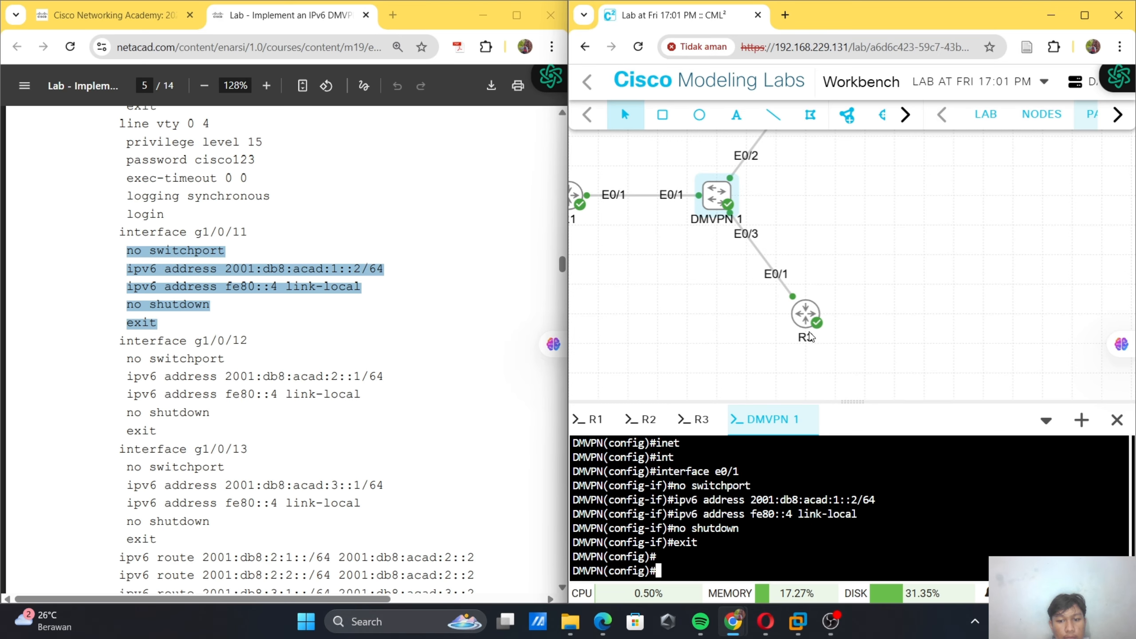
- Configure e0/2 on the DMVPN switch with the guide's g1/0/12 commands: no switchport, 2001:db8:acad:2::1/64, fe80::4 link-local, no shutdown and exit
{"action": "scroll", "coordinate": [333, 301], "scroll_direction": "down", "scroll_amount": 1}
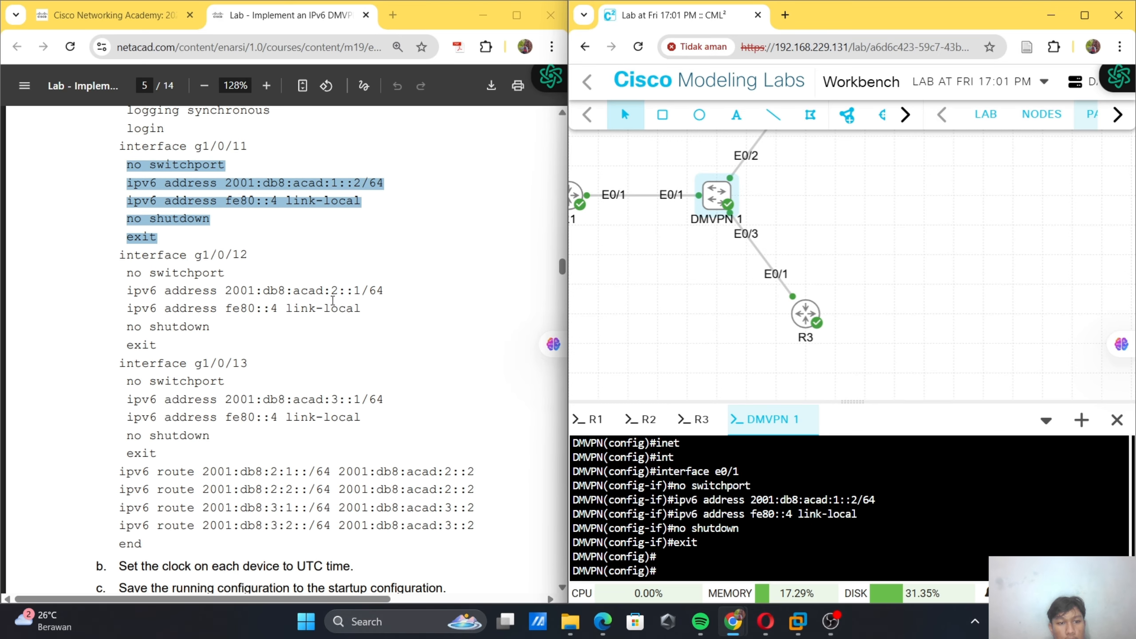
{"action": "type", "text": "in"}
{"action": "key", "text": "Tab"}
{"action": "type", "text": "e"}
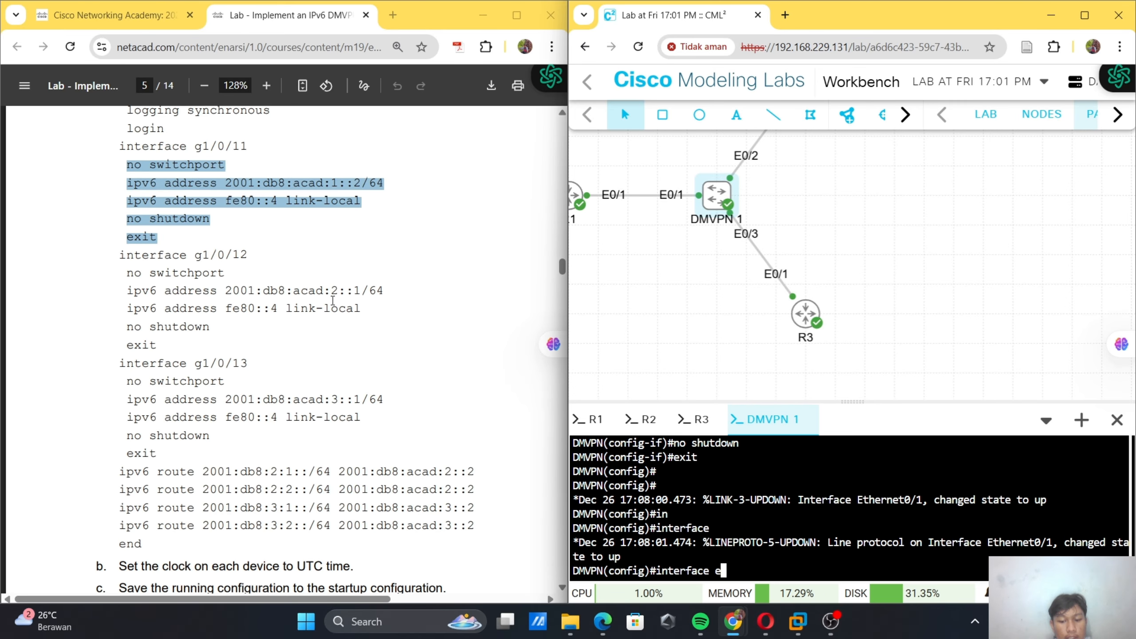
{"action": "type", "text": "0/2"}
{"action": "key", "text": "Return"}
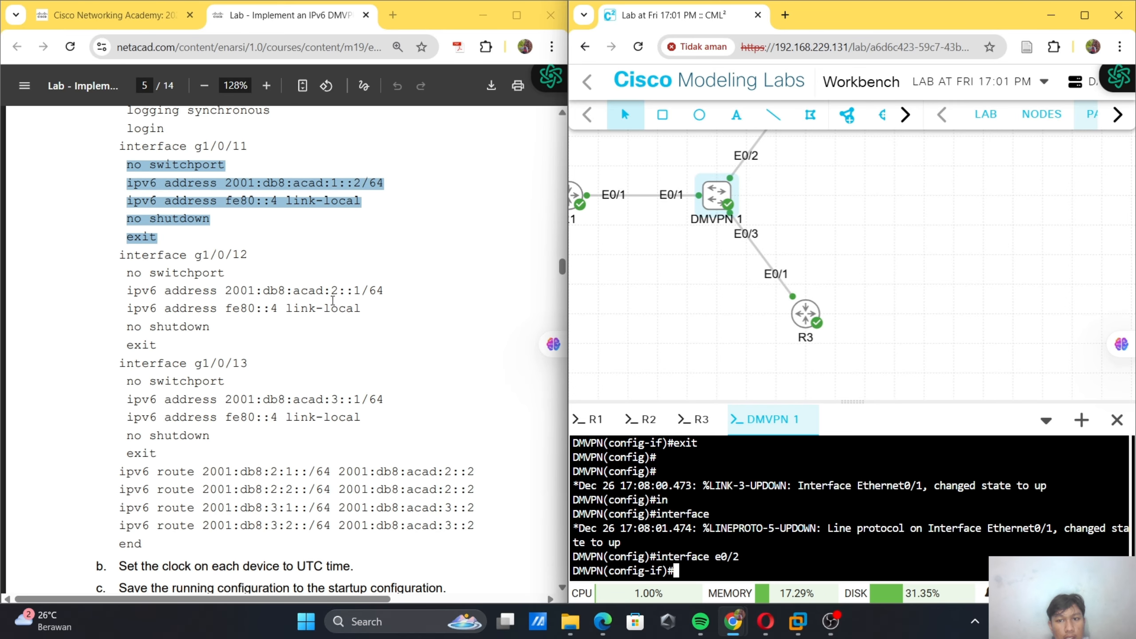
{"action": "scroll", "coordinate": [249, 281], "scroll_direction": "up", "scroll_amount": 1}
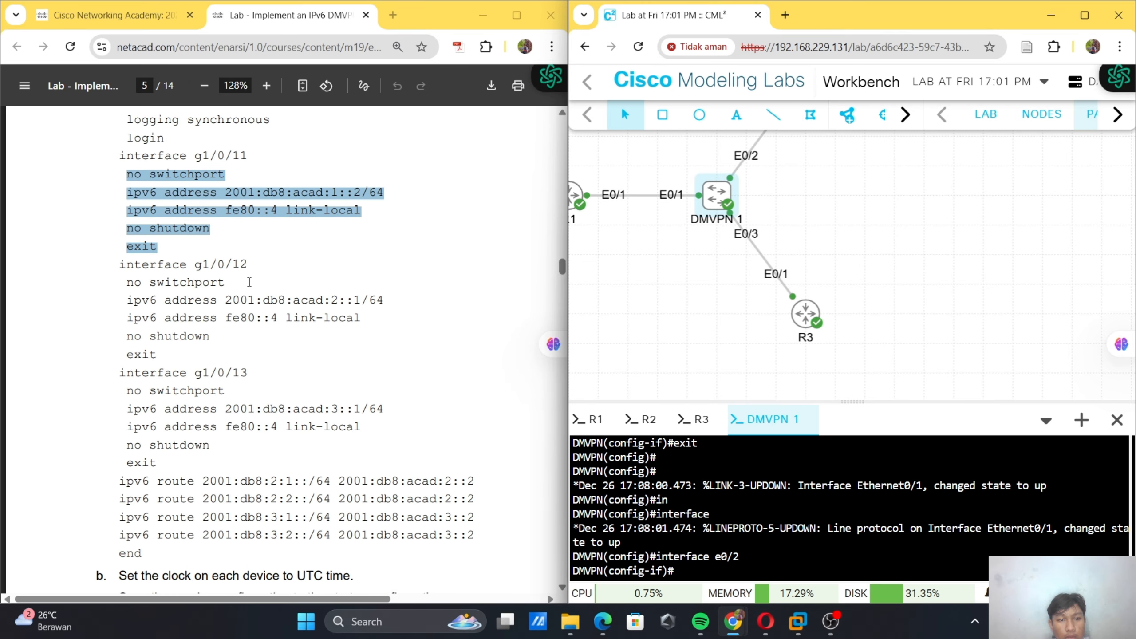
{"action": "left_click_drag", "start_coordinate": [127, 282], "coordinate": [160, 356]}
{"action": "key", "text": "ctrl+c"}
{"action": "right_click", "coordinate": [704, 496]}
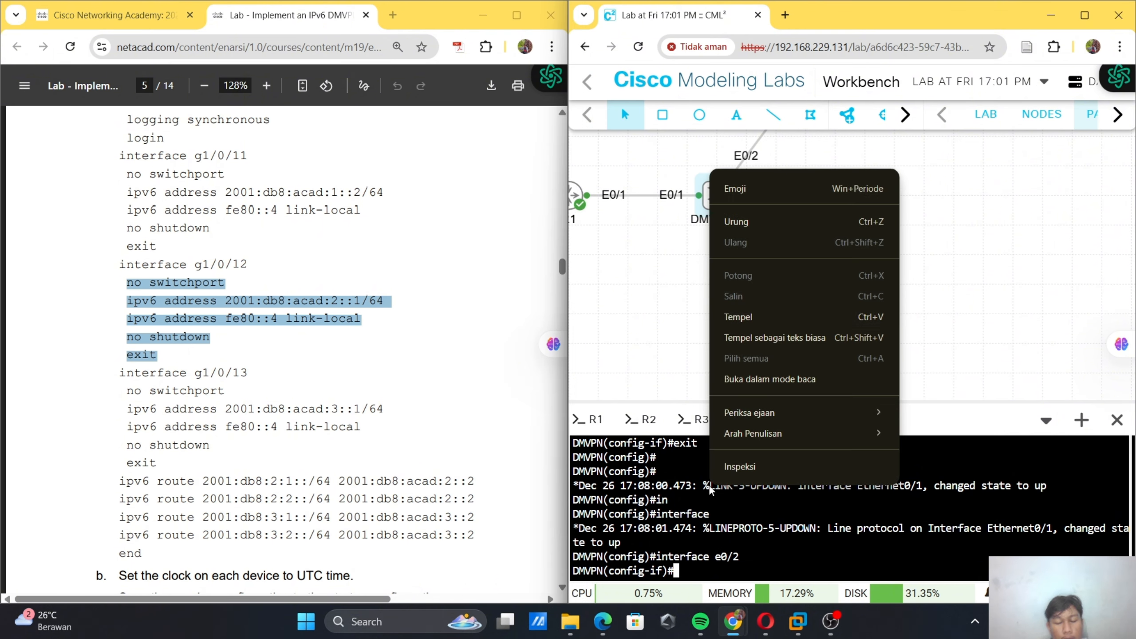
{"action": "left_click", "coordinate": [802, 319]}
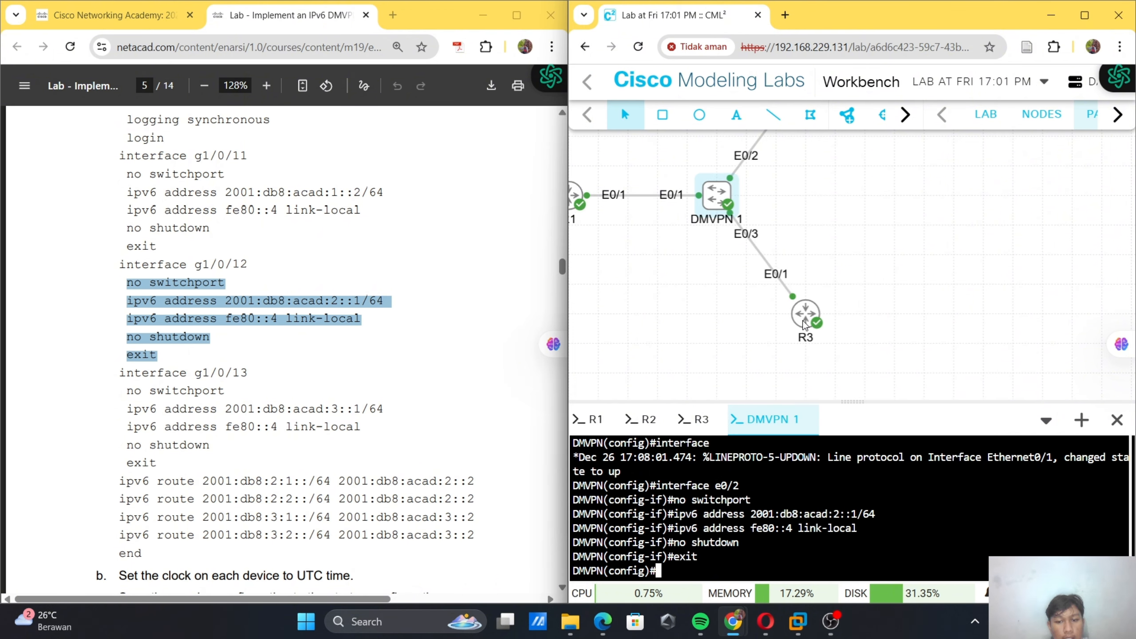
- Enter interface configuration mode for e0/3 on the DMVPN switch, in place of the guide's g1/0/13
{"action": "left_click", "coordinate": [274, 386]}
{"action": "scroll", "coordinate": [274, 386], "scroll_direction": "down", "scroll_amount": 1}
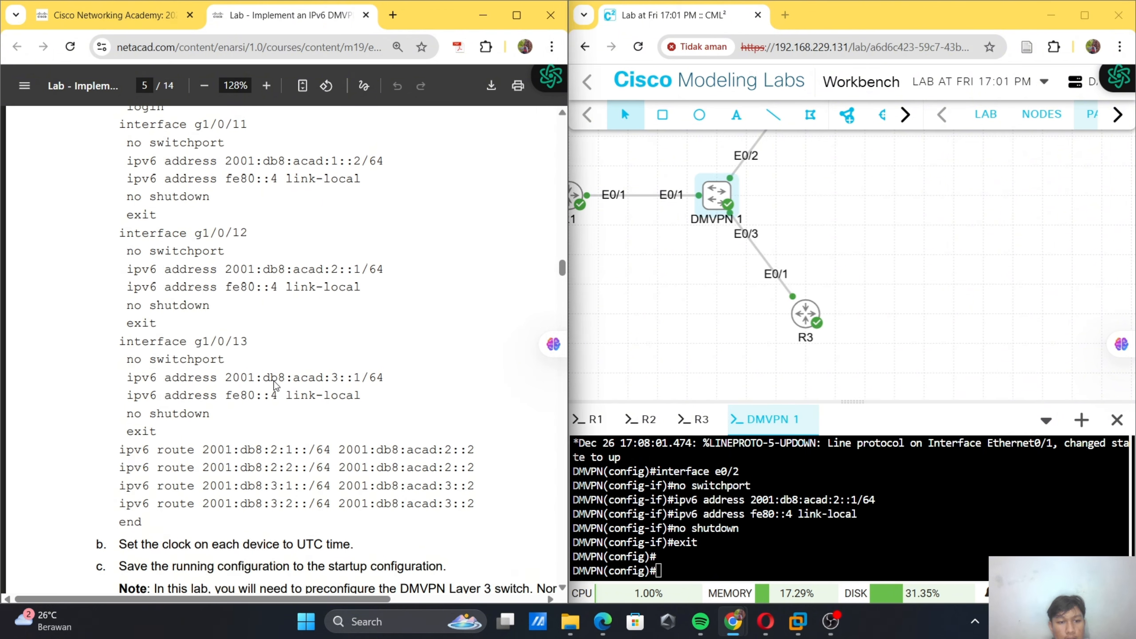
{"action": "left_click", "coordinate": [700, 509]}
{"action": "type", "text": "in"}
{"action": "key", "text": "Tab"}
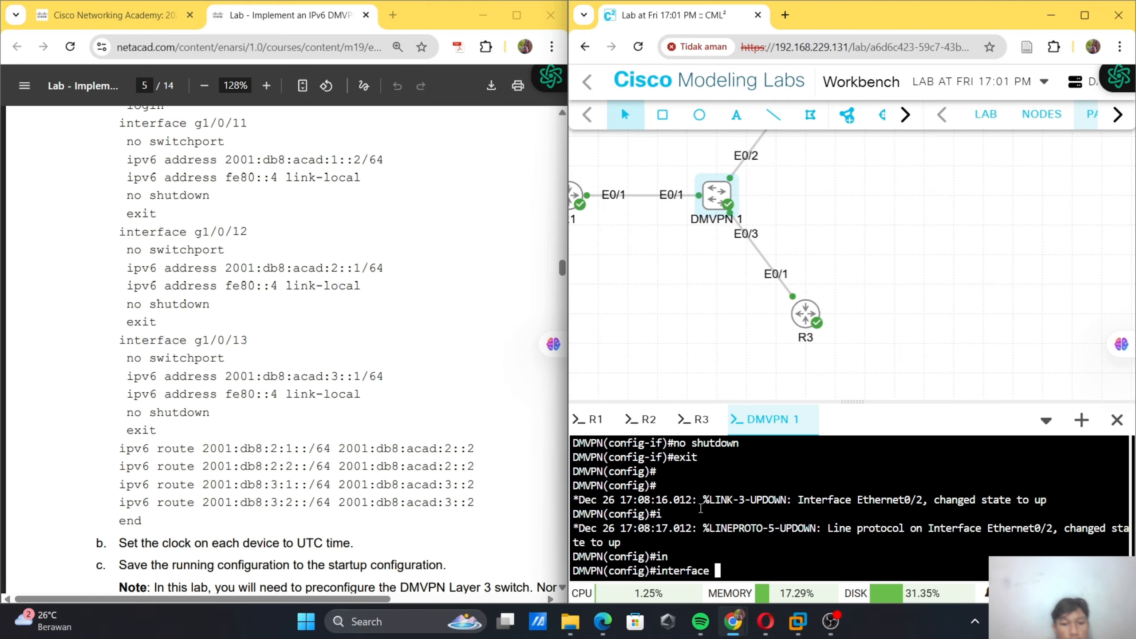
{"action": "type", "text": "e0"}
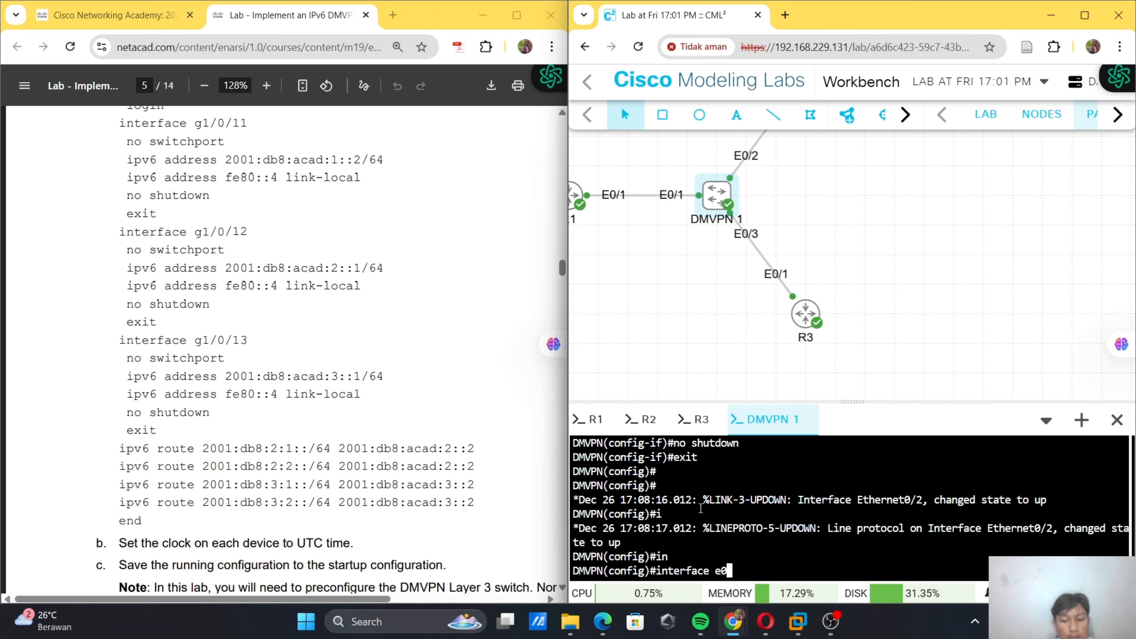
{"action": "type", "text": "/3"}
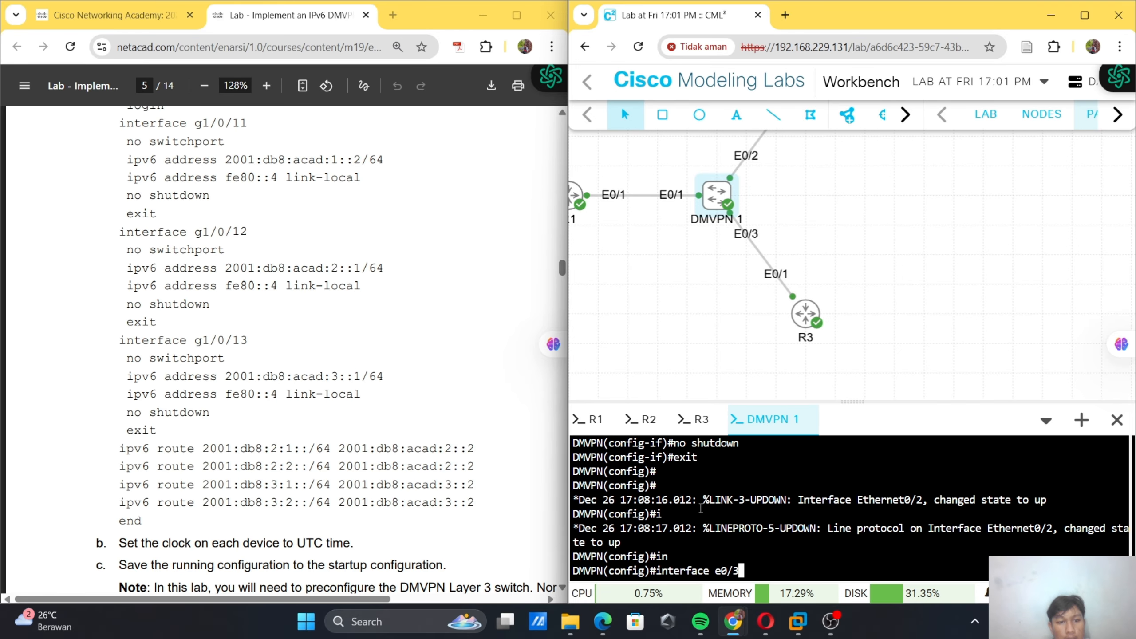
{"action": "key", "text": "Return"}
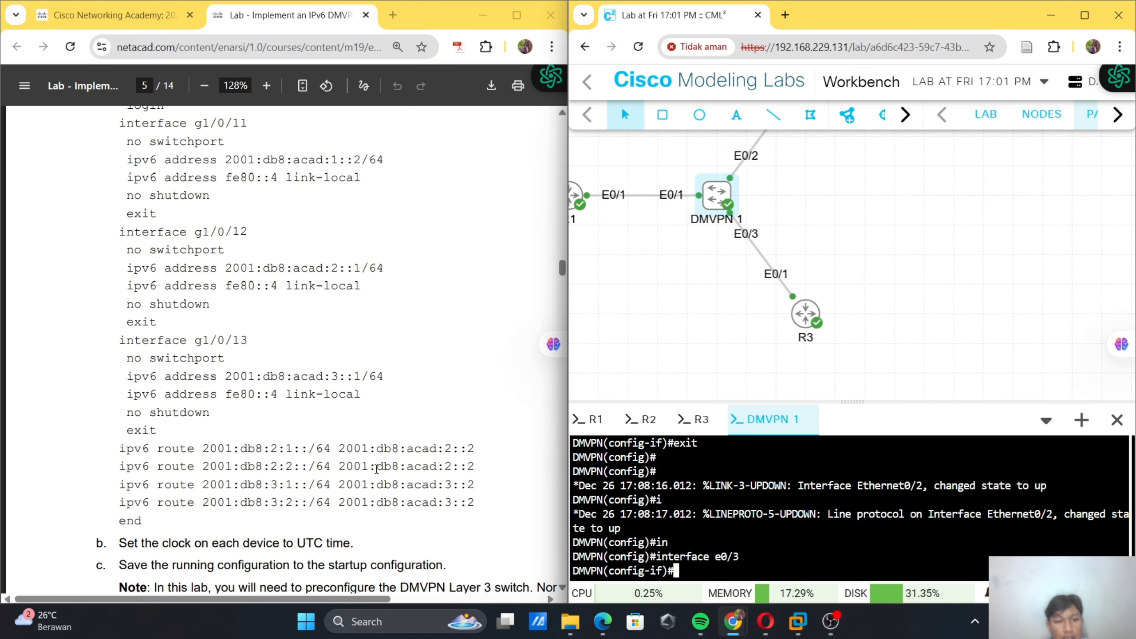
- Apply the guide's g1/0/13 commands to e0/3 (no switchport, 2001:db8:acad:3::1/64, fe80::4 link-local, no shutdown, exit) and the four static IPv6 routes
{"action": "scroll", "coordinate": [250, 336], "scroll_direction": "down", "scroll_amount": 3}
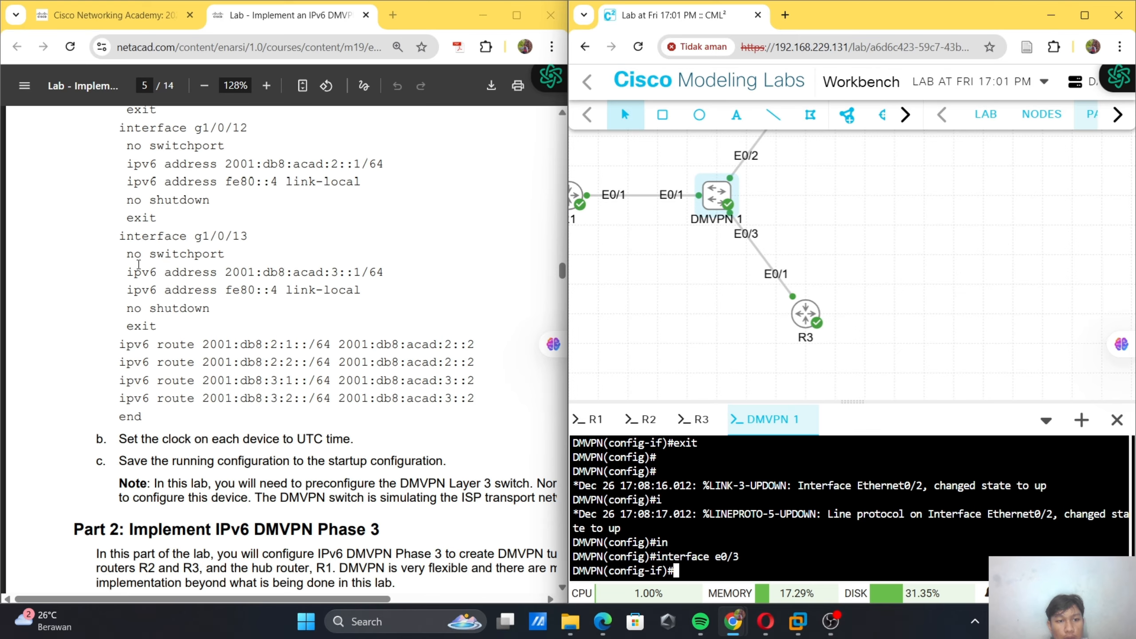
{"action": "left_click_drag", "start_coordinate": [126, 254], "coordinate": [485, 396]}
{"action": "right_click", "coordinate": [514, 388]}
{"action": "left_click", "coordinate": [122, 286]}
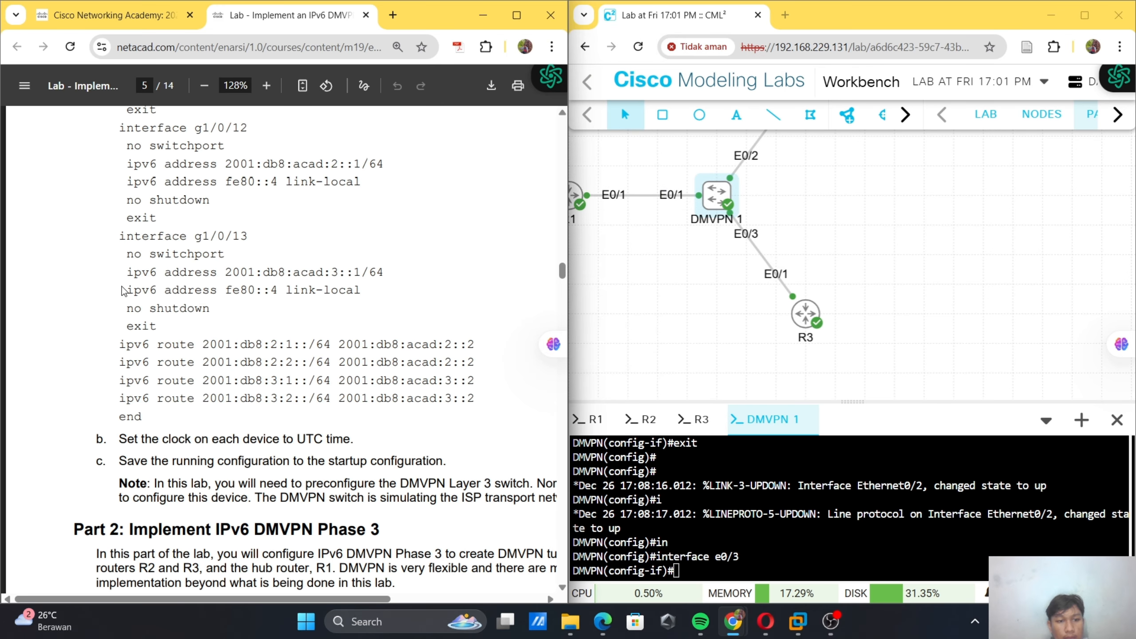
{"action": "left_click_drag", "start_coordinate": [117, 261], "coordinate": [481, 391]}
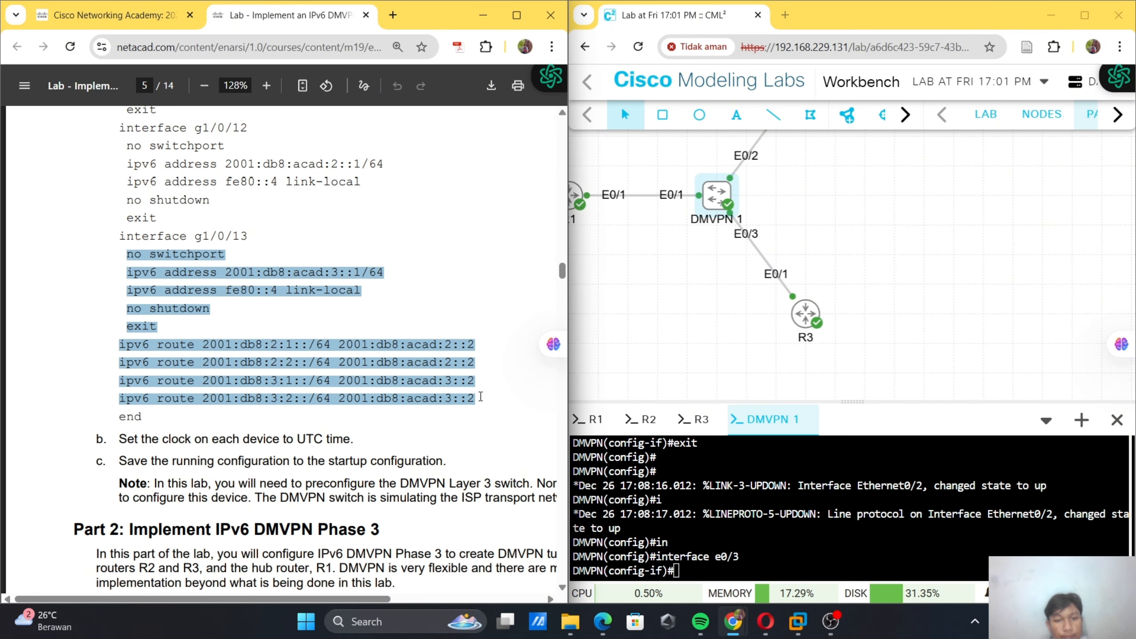
{"action": "left_click_drag", "start_coordinate": [733, 486], "coordinate": [731, 494]}
{"action": "right_click", "coordinate": [731, 492]}
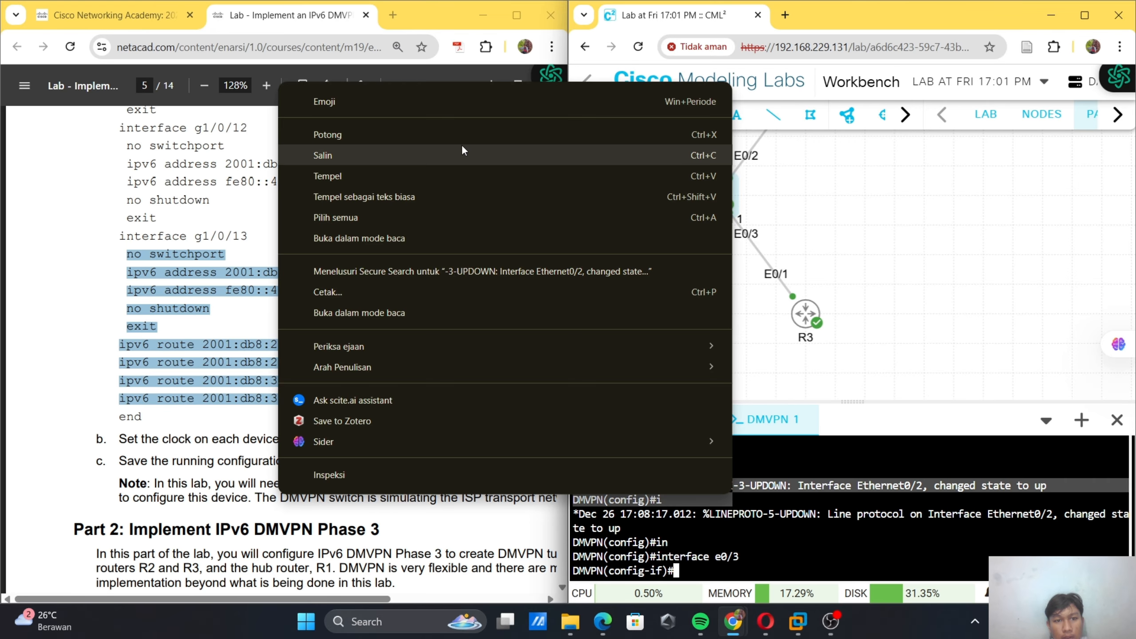
{"action": "left_click", "coordinate": [430, 175]}
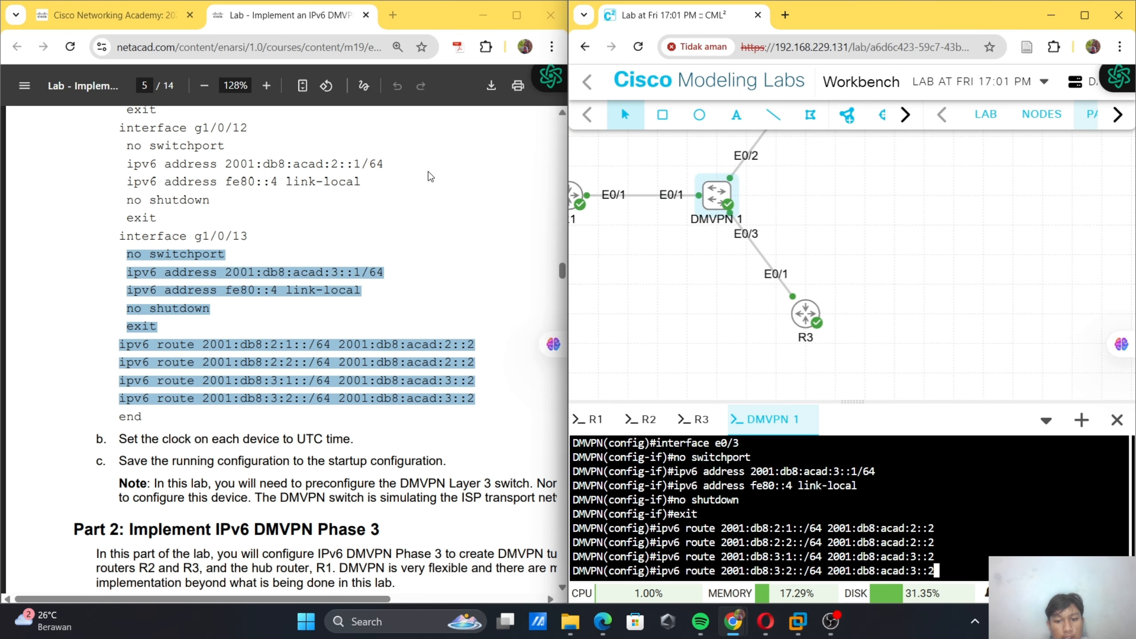
- Read the guide's clock and configuration-saving tasks, the DMVPN switch note and the introduction to Part 2: Implement IPv6 DMVPN Phase 3
{"action": "scroll", "coordinate": [240, 236], "scroll_direction": "down", "scroll_amount": 2}
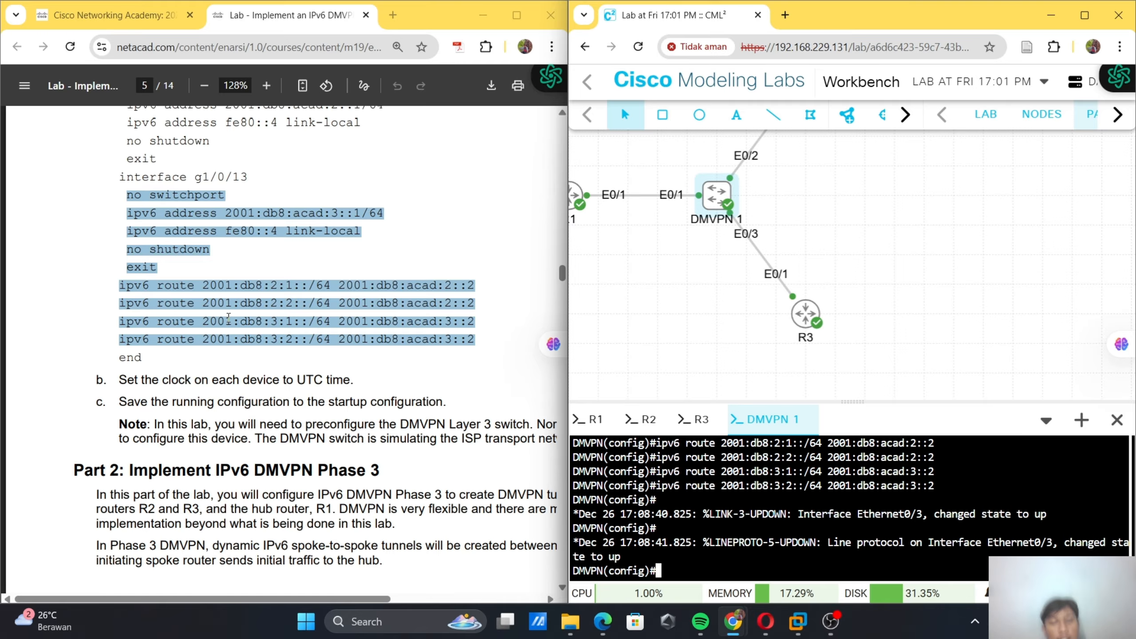
{"action": "scroll", "coordinate": [228, 316], "scroll_direction": "down", "scroll_amount": 5}
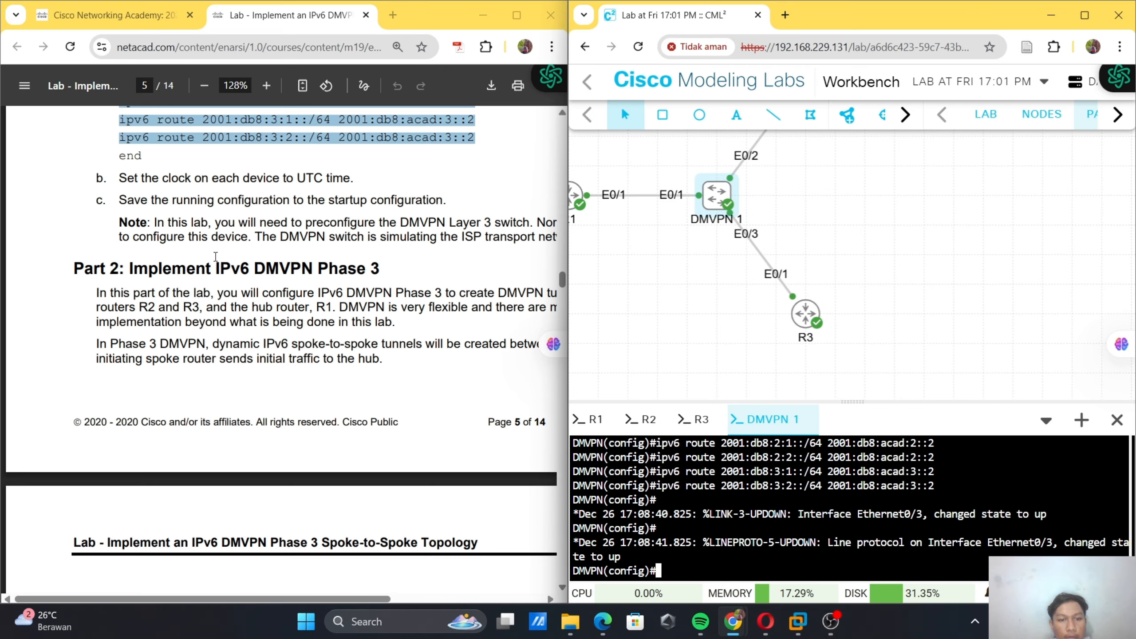
{"action": "scroll", "coordinate": [216, 256], "scroll_direction": "right", "scroll_amount": 1}
{"action": "scroll", "coordinate": [216, 256], "scroll_direction": "right", "scroll_amount": 1}
{"action": "scroll", "coordinate": [216, 257], "scroll_direction": "down", "scroll_amount": 1}
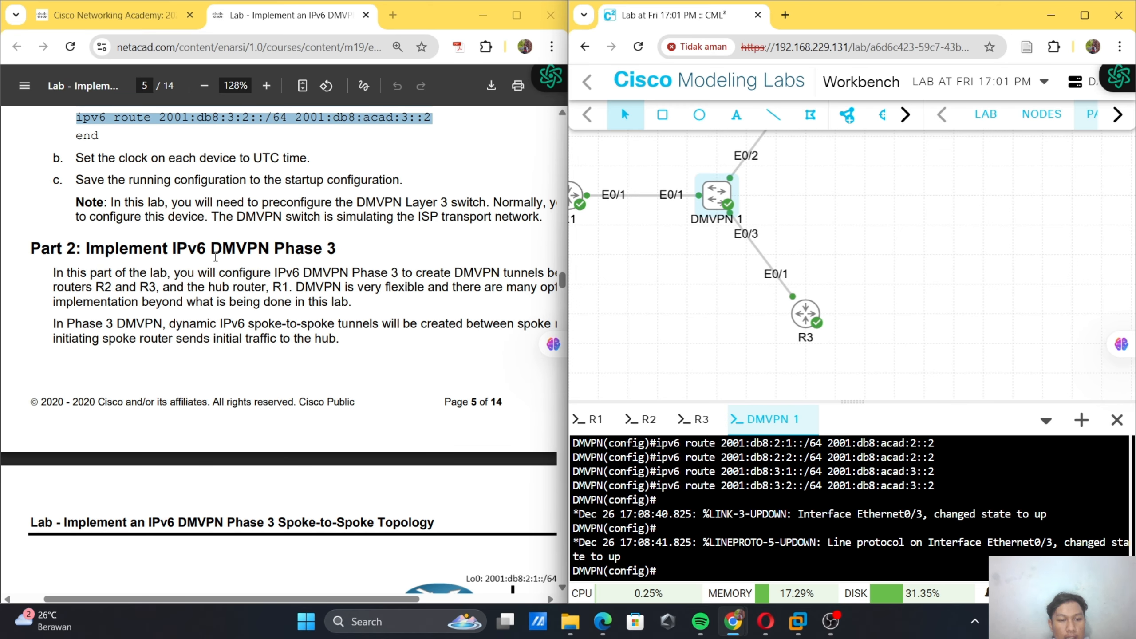
{"action": "scroll", "coordinate": [216, 257], "scroll_direction": "right", "scroll_amount": 2}
{"action": "scroll", "coordinate": [215, 257], "scroll_direction": "right", "scroll_amount": 2}
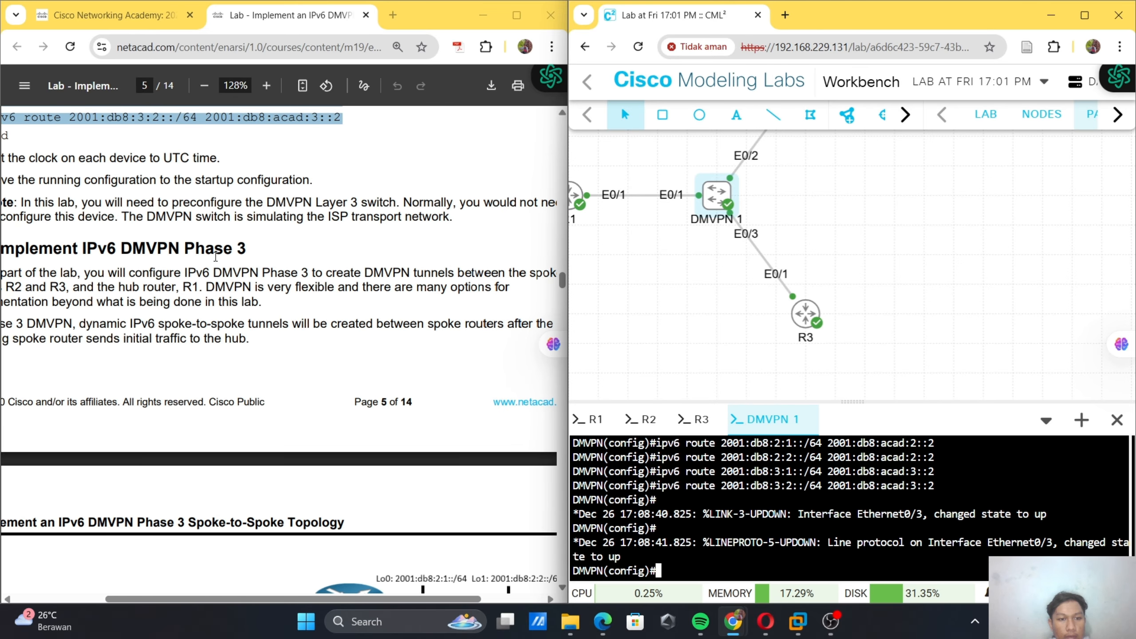
{"action": "scroll", "coordinate": [216, 256], "scroll_direction": "right", "scroll_amount": 3}
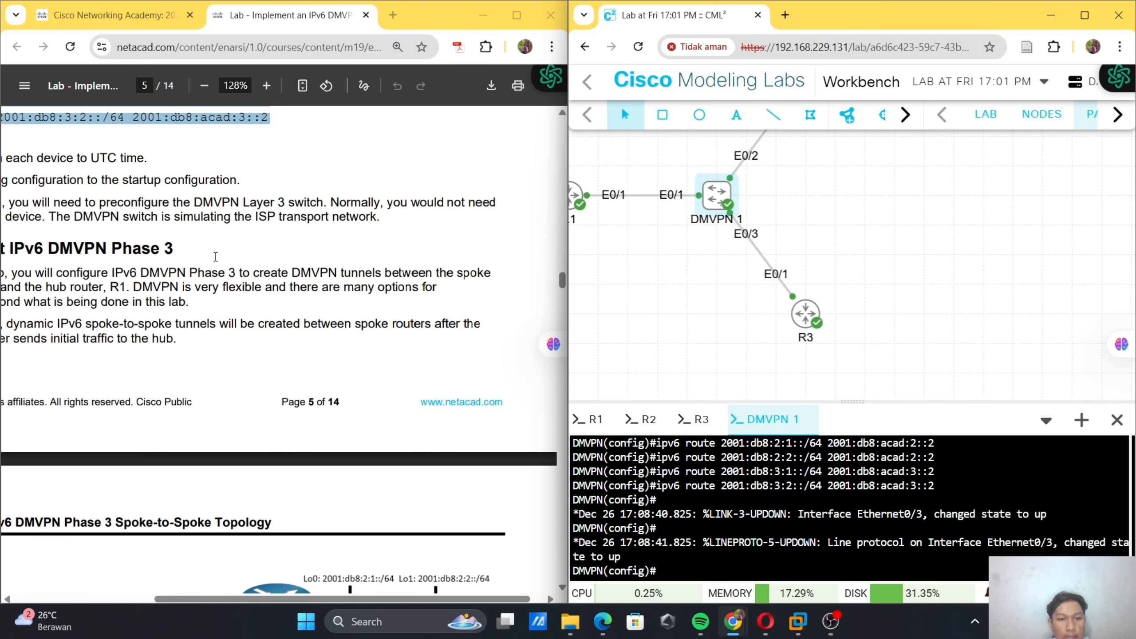
{"action": "scroll", "coordinate": [216, 256], "scroll_direction": "left", "scroll_amount": 5}
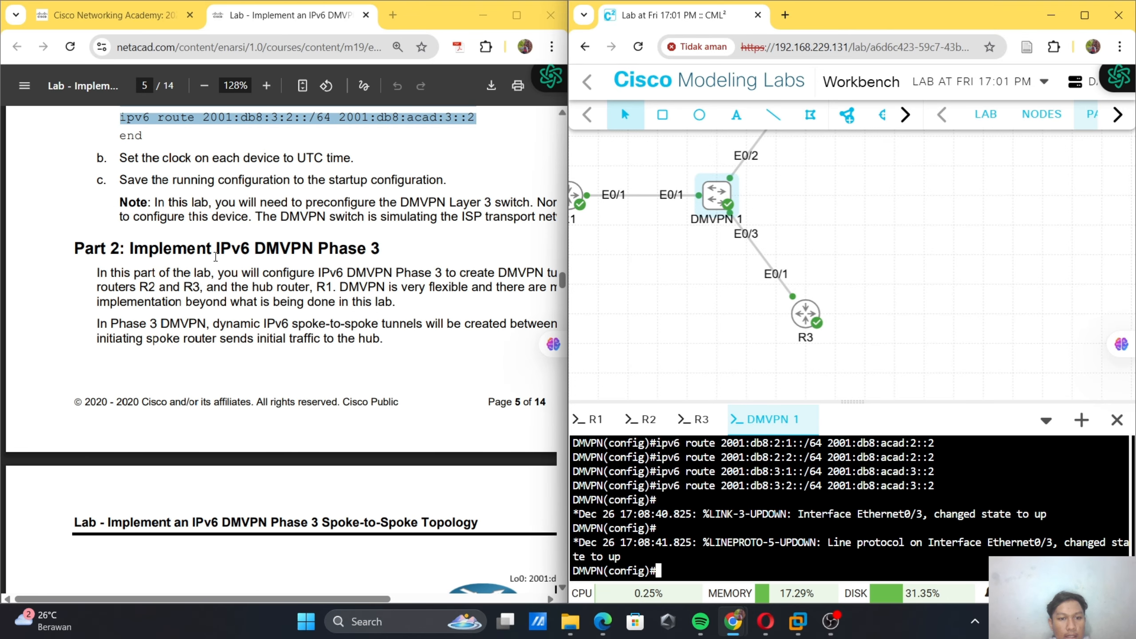
{"action": "scroll", "coordinate": [216, 256], "scroll_direction": "right", "scroll_amount": 3}
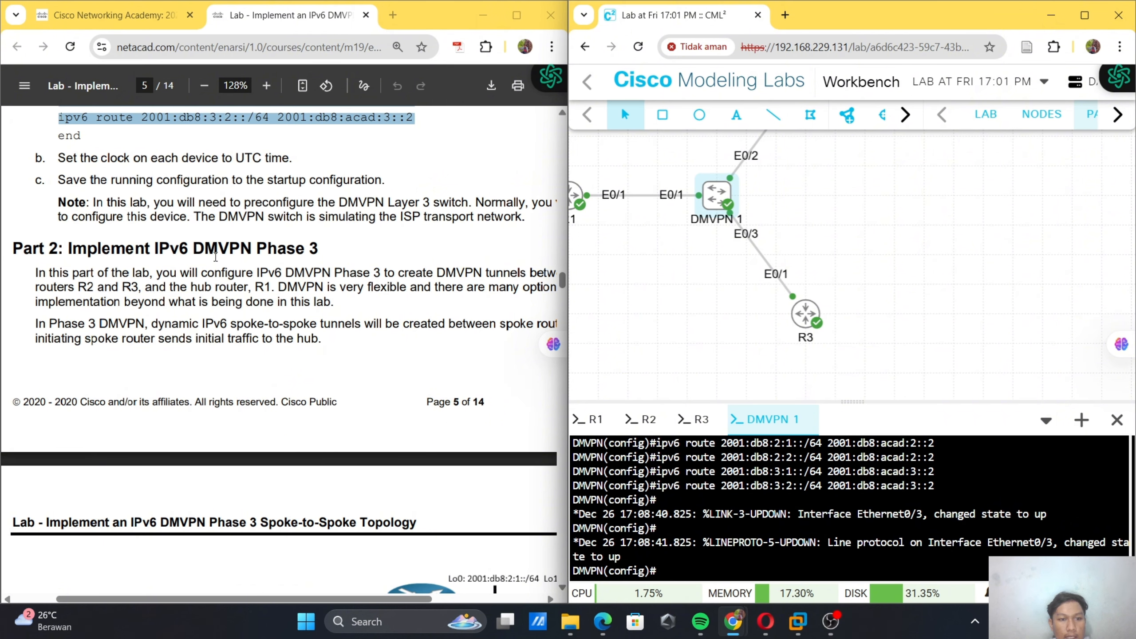
{"action": "scroll", "coordinate": [216, 257], "scroll_direction": "right", "scroll_amount": 4}
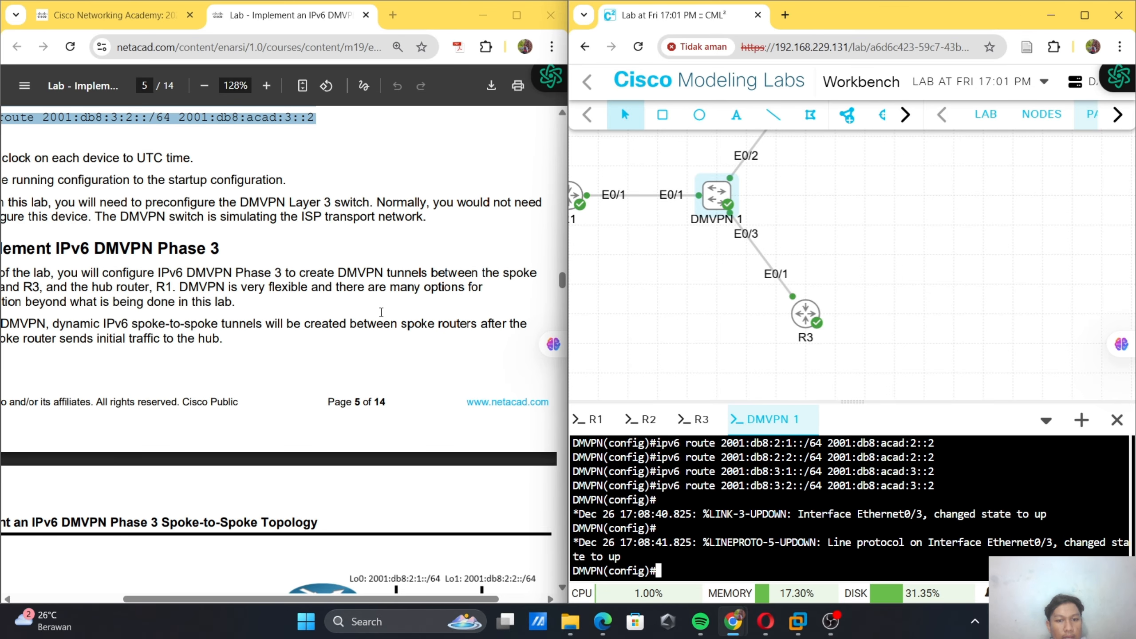
{"action": "scroll", "coordinate": [382, 312], "scroll_direction": "left", "scroll_amount": 2}
{"action": "scroll", "coordinate": [381, 312], "scroll_direction": "left", "scroll_amount": 5}
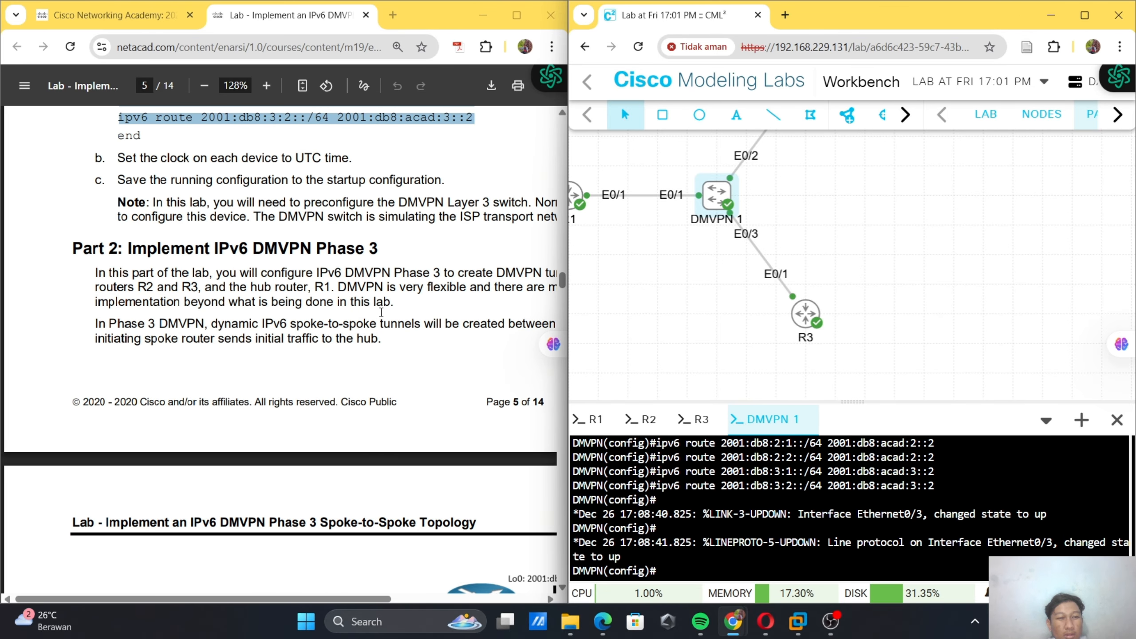
{"action": "scroll", "coordinate": [381, 312], "scroll_direction": "right", "scroll_amount": 2}
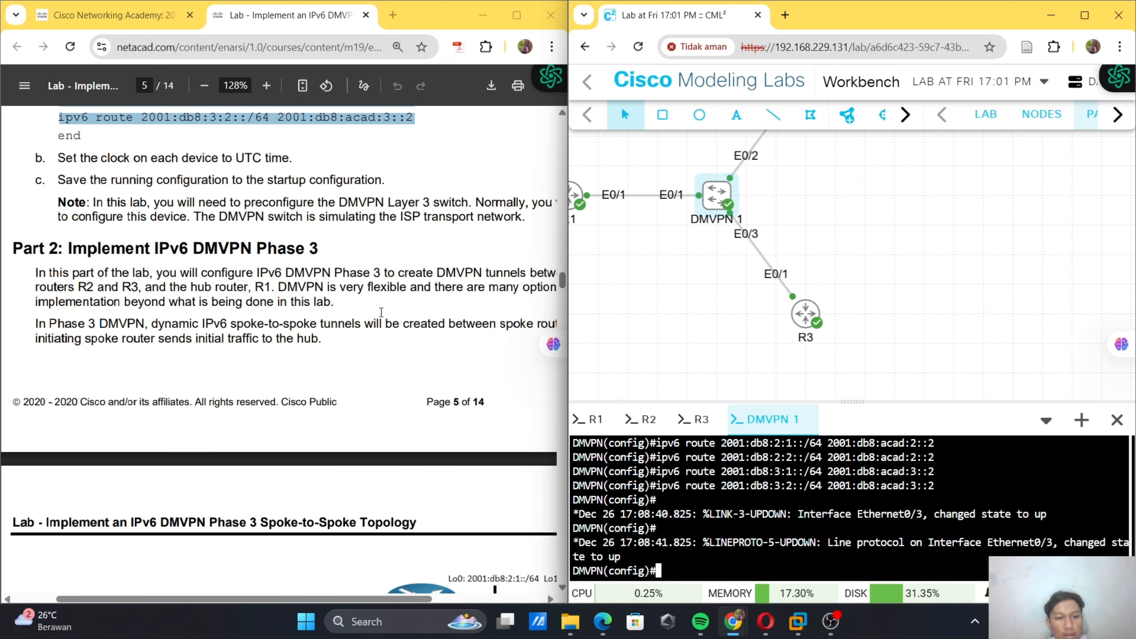
{"action": "scroll", "coordinate": [381, 312], "scroll_direction": "down", "scroll_amount": 1}
{"action": "scroll", "coordinate": [381, 312], "scroll_direction": "down", "scroll_amount": 1}
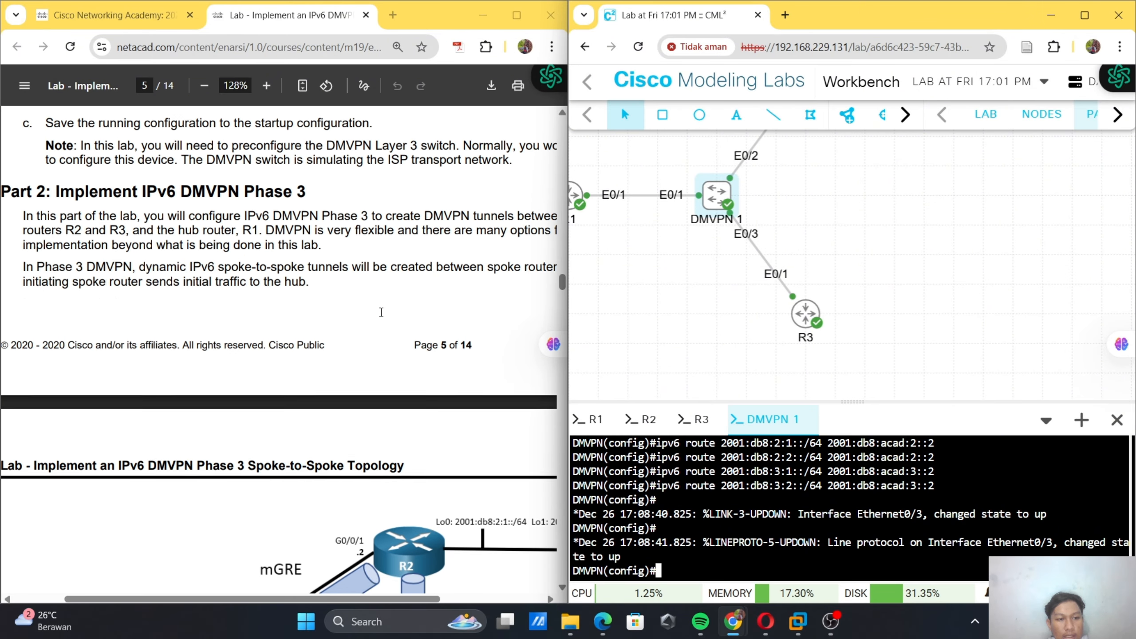
{"action": "scroll", "coordinate": [381, 312], "scroll_direction": "right", "scroll_amount": 2}
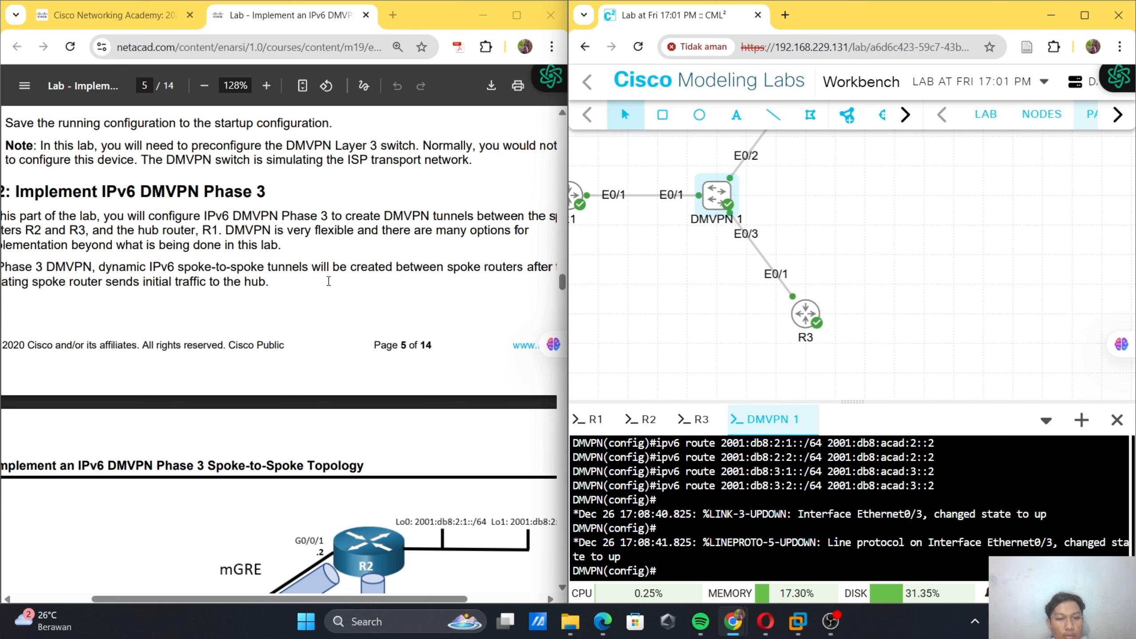
- From R1's console, ping R2's Loopback 0 address 2001:db8:2:1::1 as the guide's underlay connectivity check requires
{"action": "scroll", "coordinate": [429, 295], "scroll_direction": "right", "scroll_amount": 4}
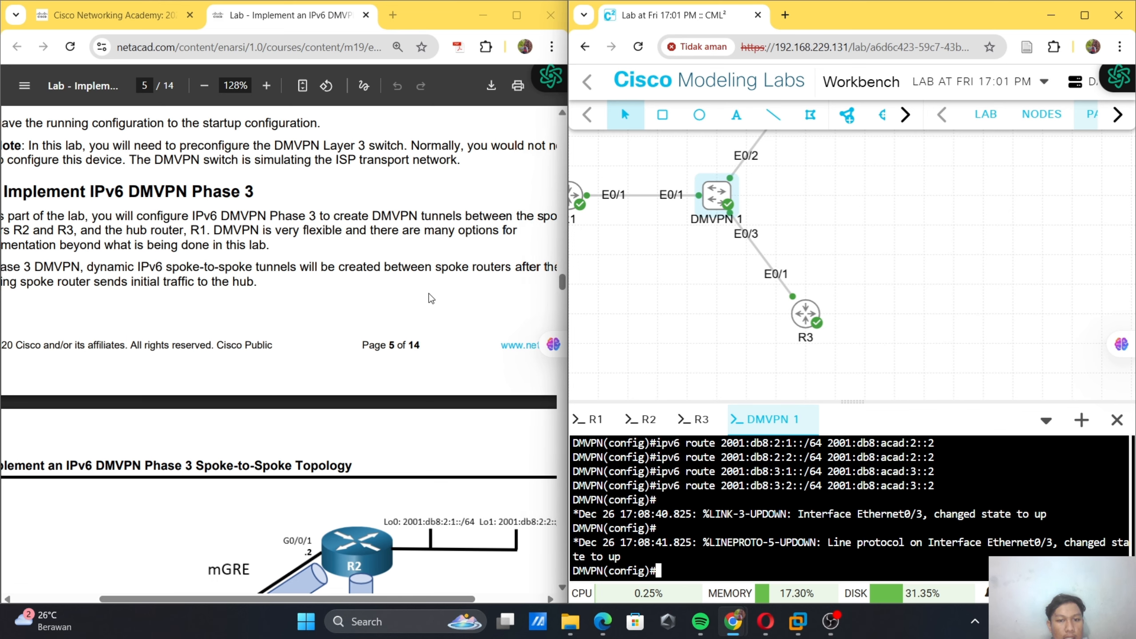
{"action": "scroll", "coordinate": [429, 295], "scroll_direction": "left", "scroll_amount": 10}
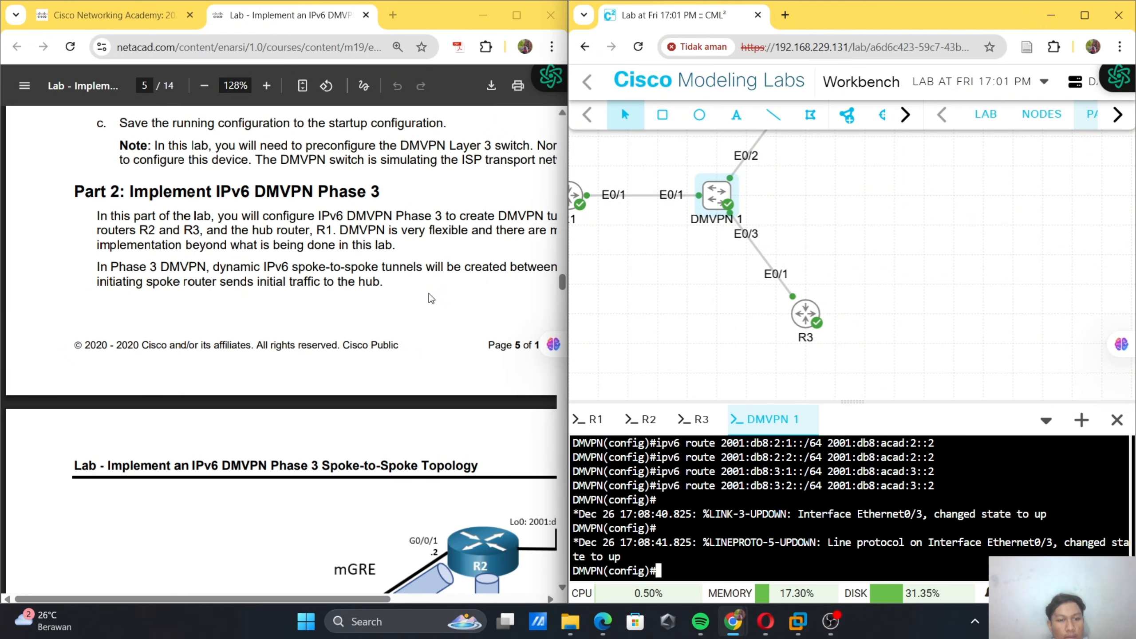
{"action": "scroll", "coordinate": [312, 287], "scroll_direction": "down", "scroll_amount": 10}
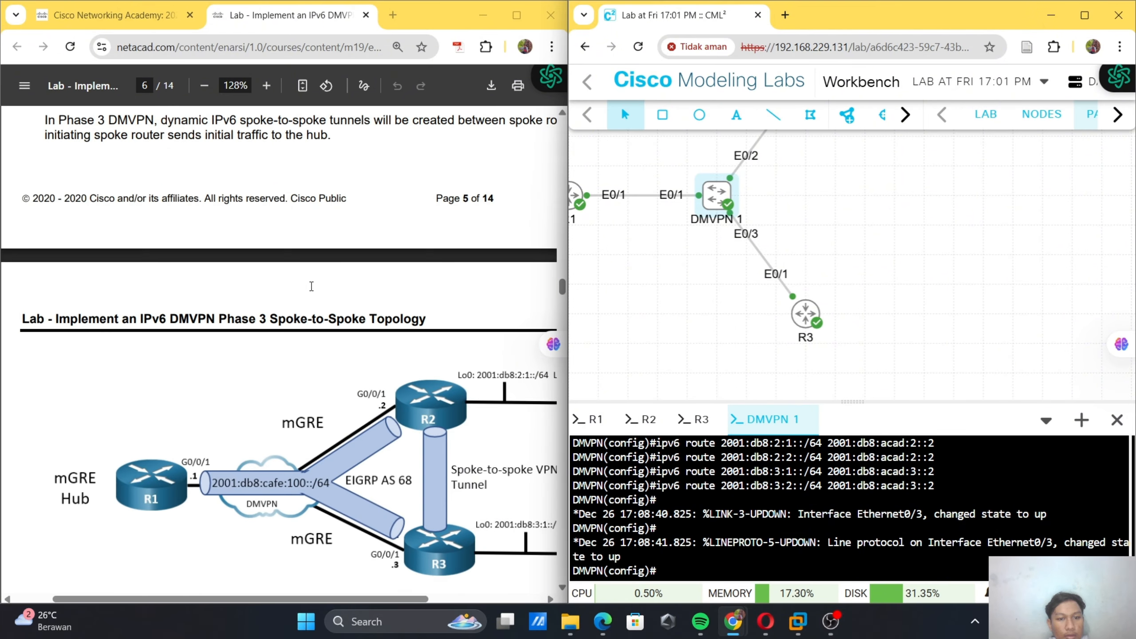
{"action": "scroll", "coordinate": [312, 287], "scroll_direction": "left", "scroll_amount": 1}
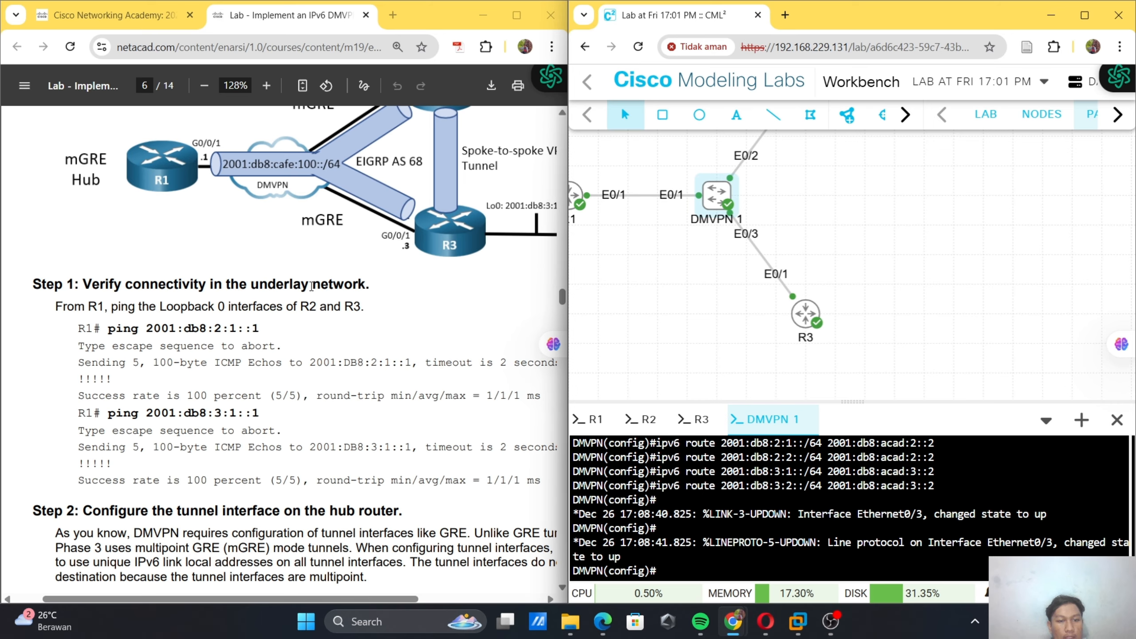
{"action": "left_click", "coordinate": [613, 420]}
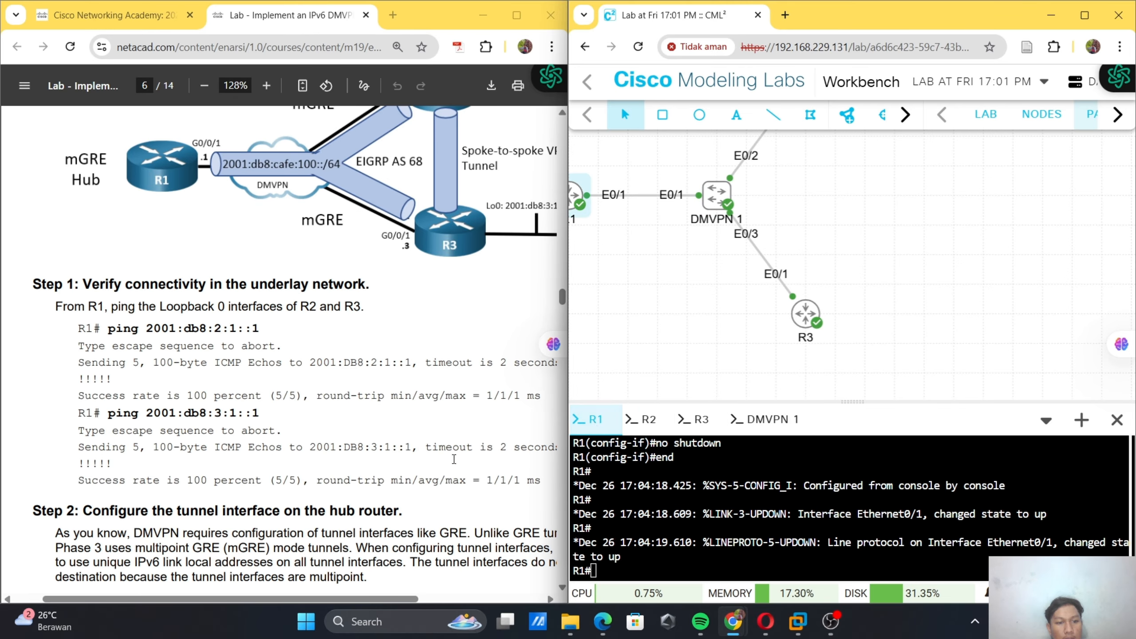
{"action": "type", "text": "ping"}
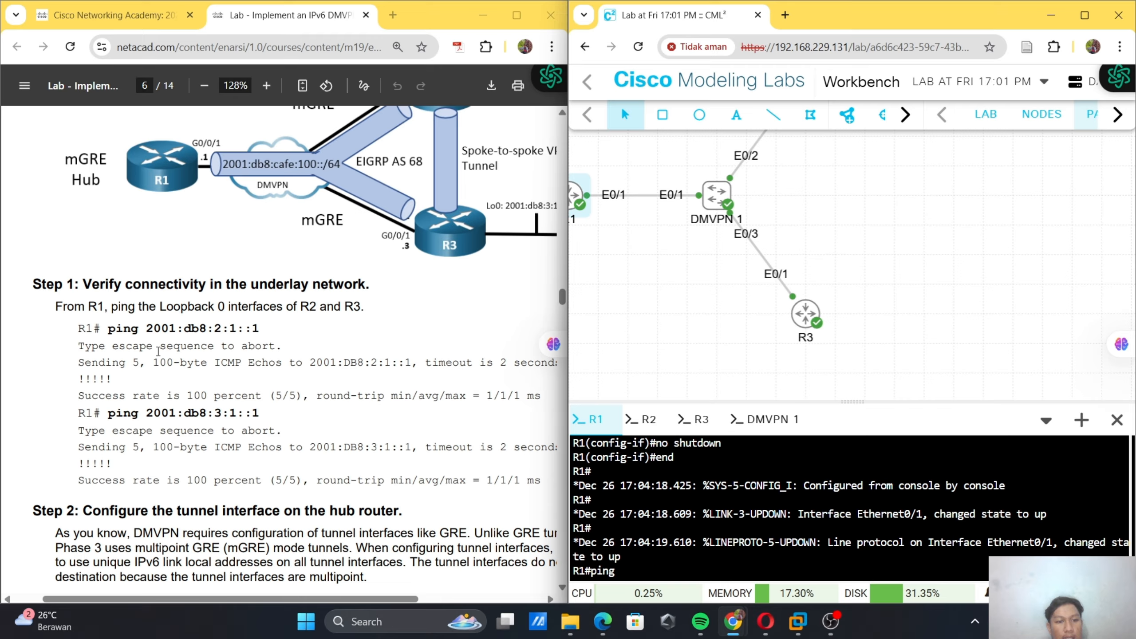
{"action": "left_click_drag", "start_coordinate": [146, 329], "coordinate": [279, 328]}
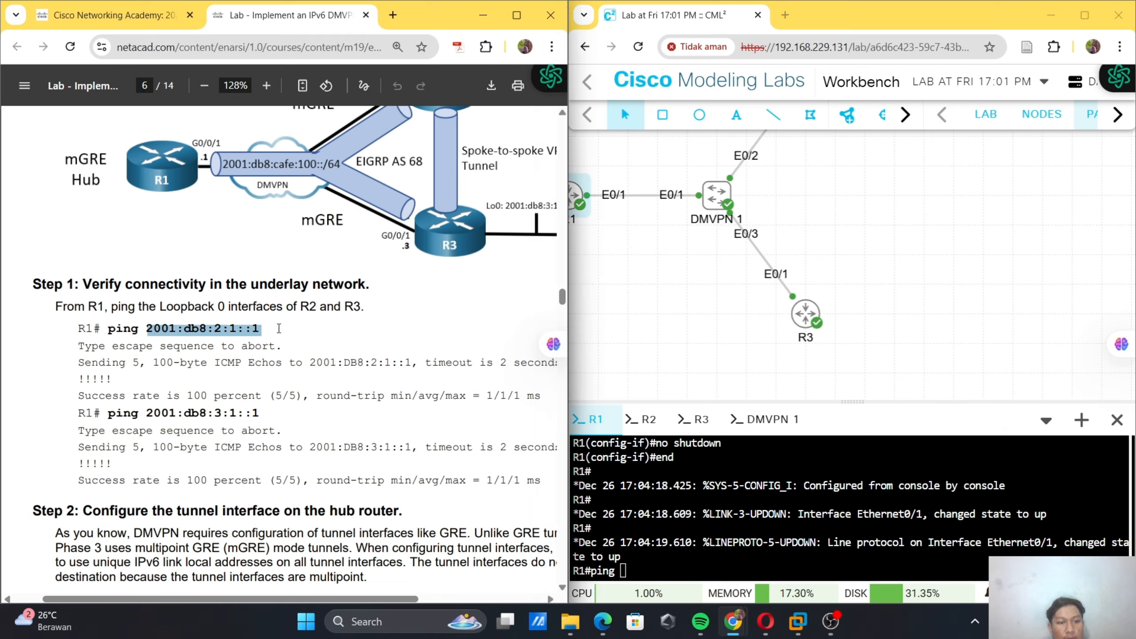
{"action": "right_click", "coordinate": [688, 500]}
{"action": "left_click", "coordinate": [720, 332]}
{"action": "key", "text": "Return"}
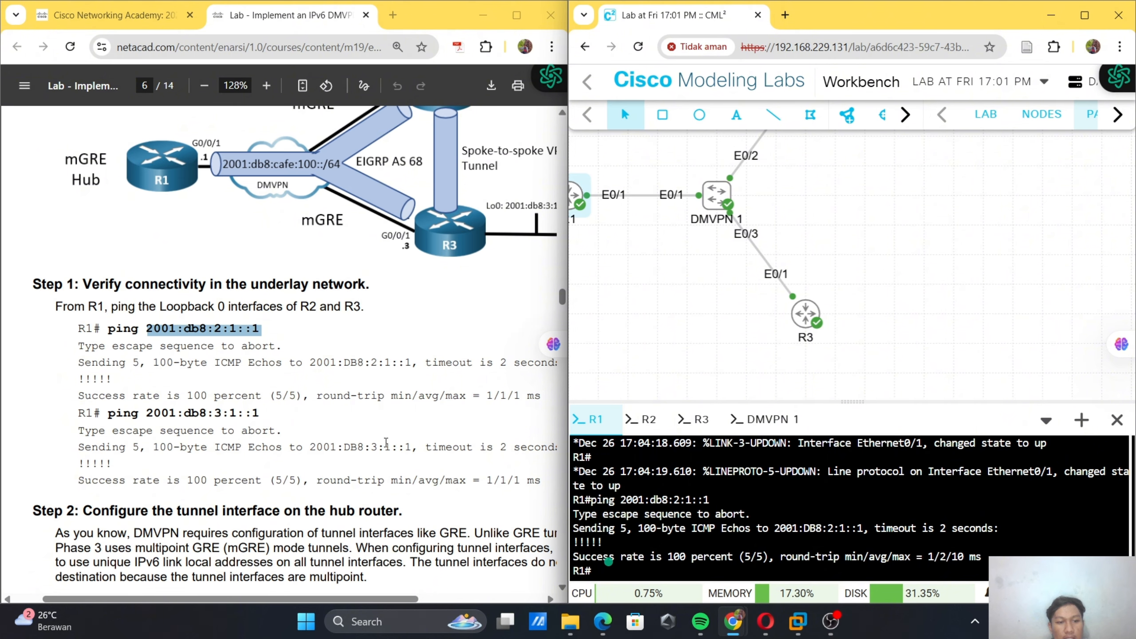
- Ping R3's Loopback 0 address 2001:db8:3:1::1 from R1 using the guide's command
{"action": "scroll", "coordinate": [387, 442], "scroll_direction": "down", "scroll_amount": 1}
{"action": "scroll", "coordinate": [209, 393], "scroll_direction": "right", "scroll_amount": 1}
{"action": "scroll", "coordinate": [209, 393], "scroll_direction": "down", "scroll_amount": 1}
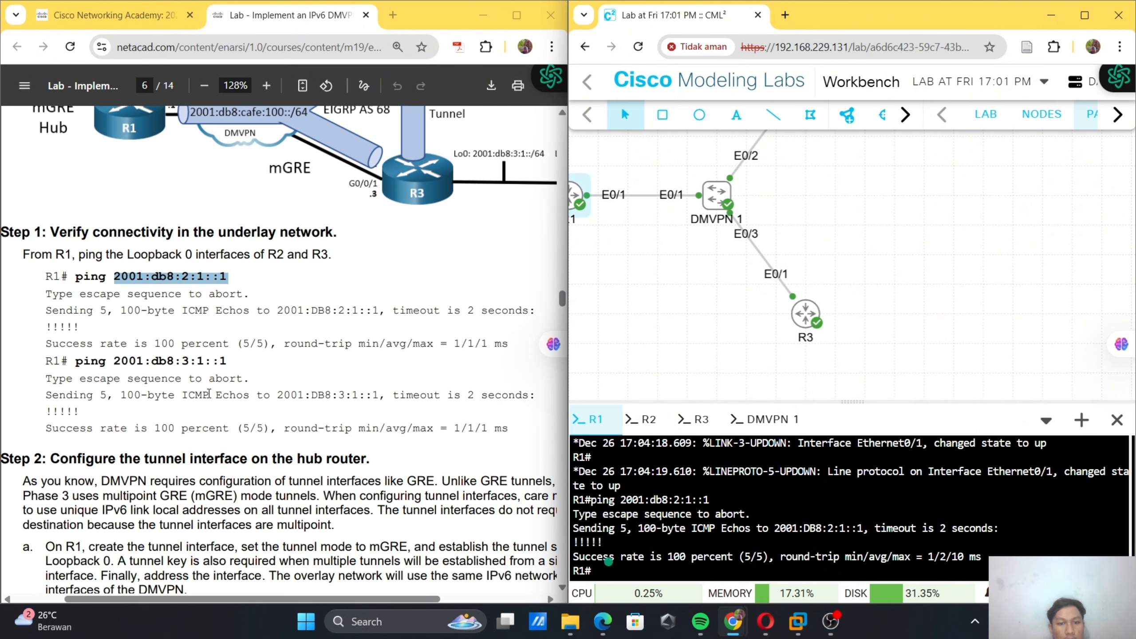
{"action": "left_click_drag", "start_coordinate": [75, 362], "coordinate": [236, 361]}
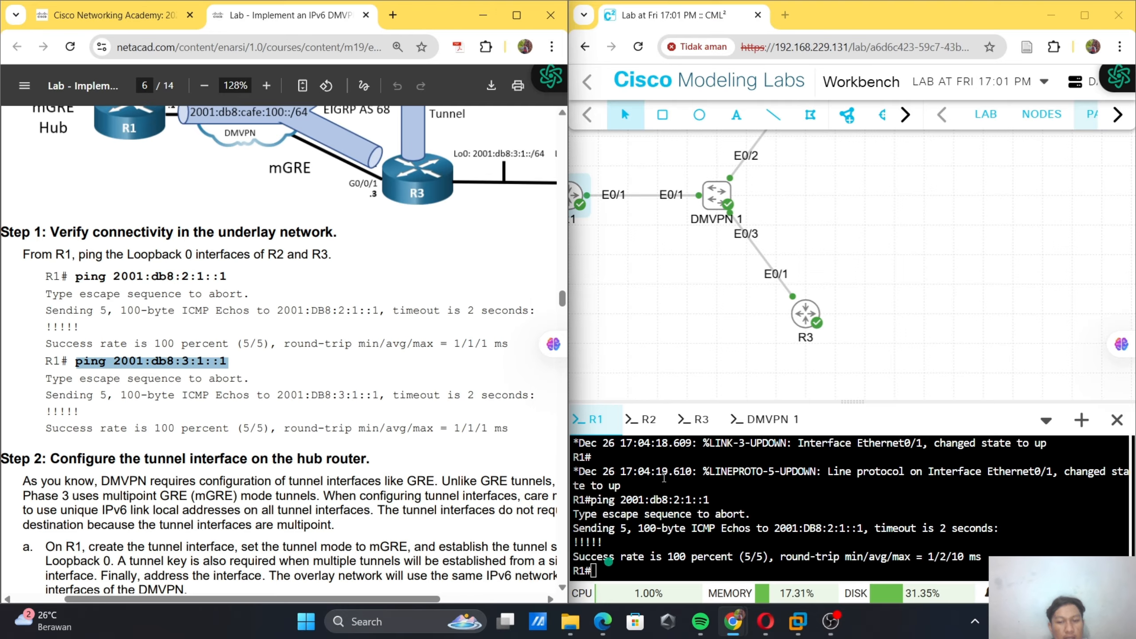
{"action": "right_click", "coordinate": [680, 477]}
{"action": "left_click", "coordinate": [717, 306]}
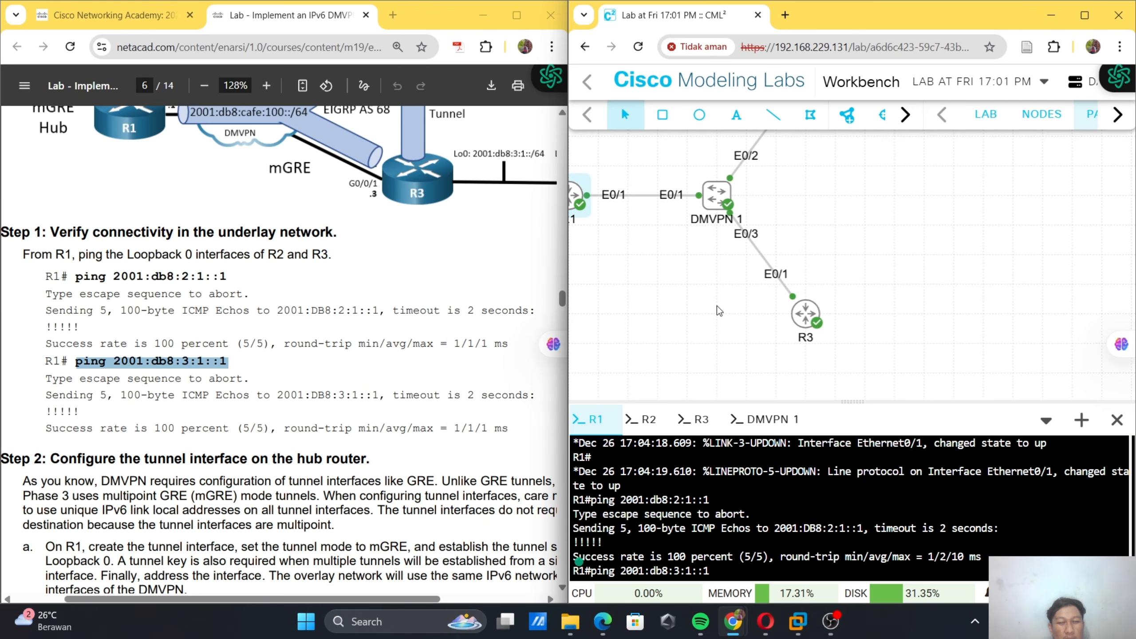
{"action": "key", "text": "Return"}
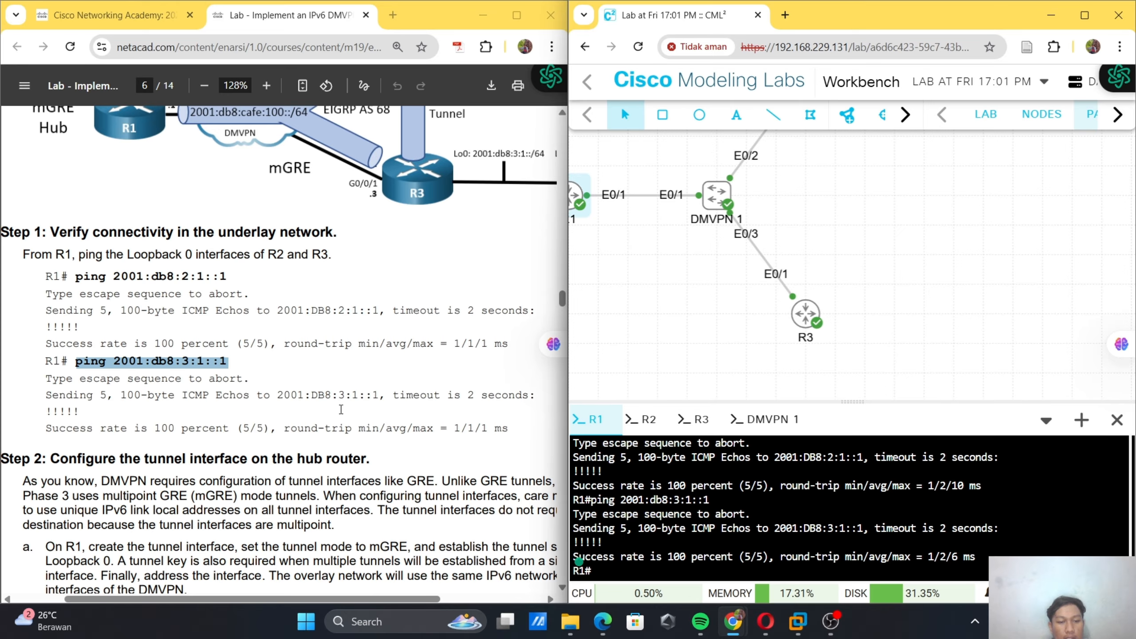
- Read the guide's Step 2 on configuring the hub router's tunnel interface, including the mGRE mode, source, key and addressing commands
{"action": "scroll", "coordinate": [341, 409], "scroll_direction": "down", "scroll_amount": 5}
{"action": "scroll", "coordinate": [331, 407], "scroll_direction": "up", "scroll_amount": 2, "text": "ctrl"}
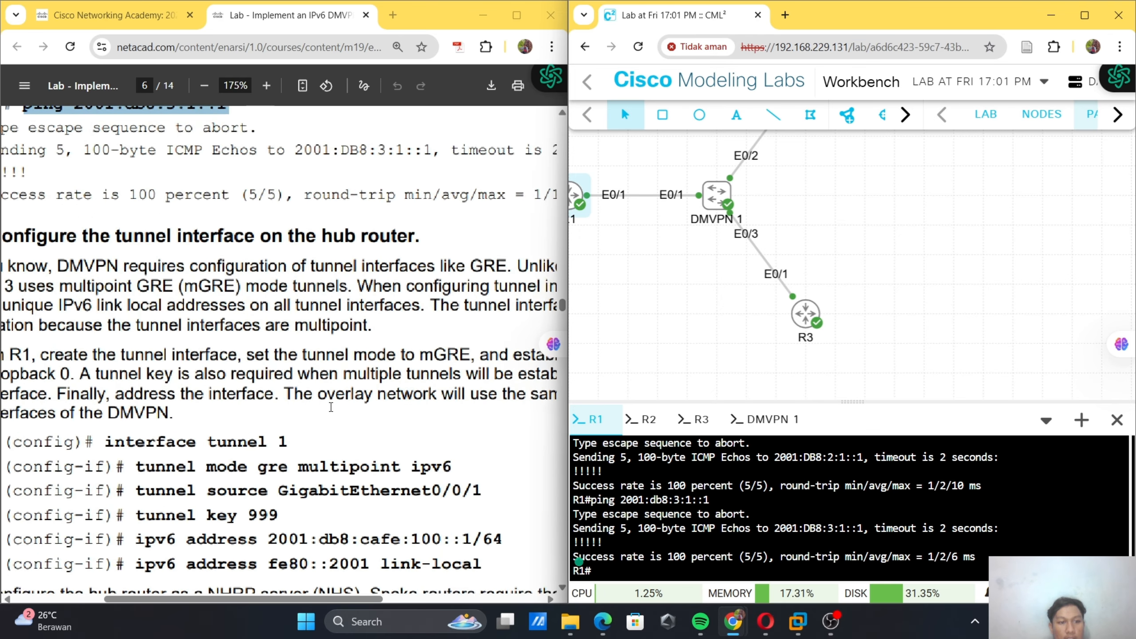
{"action": "scroll", "coordinate": [331, 407], "scroll_direction": "down", "scroll_amount": 3, "text": "ctrl"}
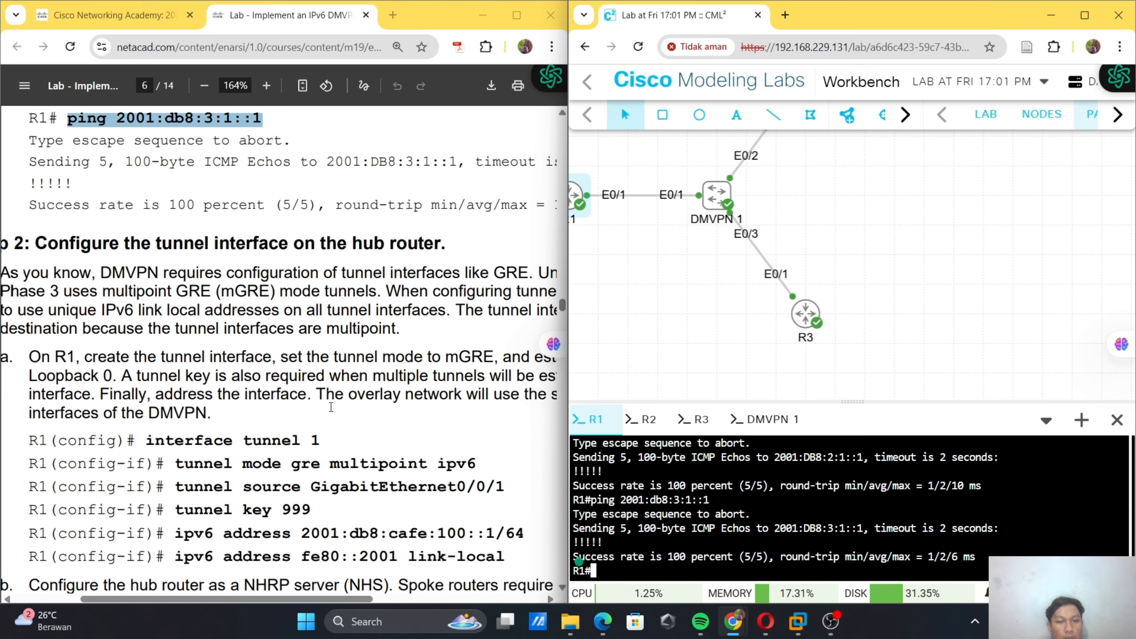
{"action": "scroll", "coordinate": [331, 407], "scroll_direction": "left", "scroll_amount": 2}
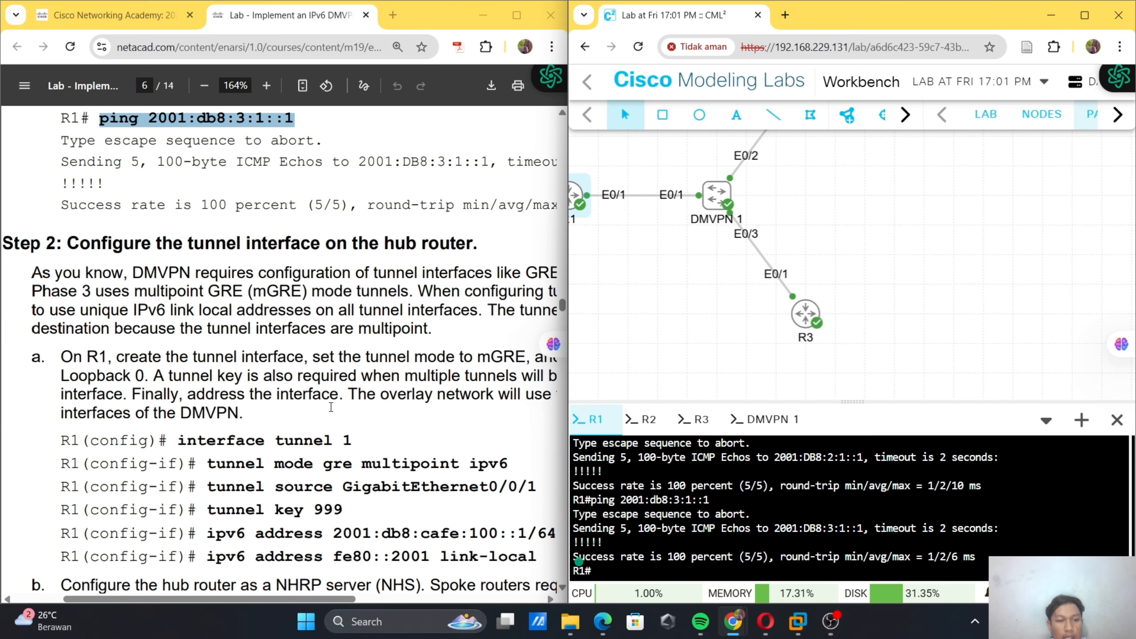
{"action": "scroll", "coordinate": [331, 407], "scroll_direction": "right", "scroll_amount": 6}
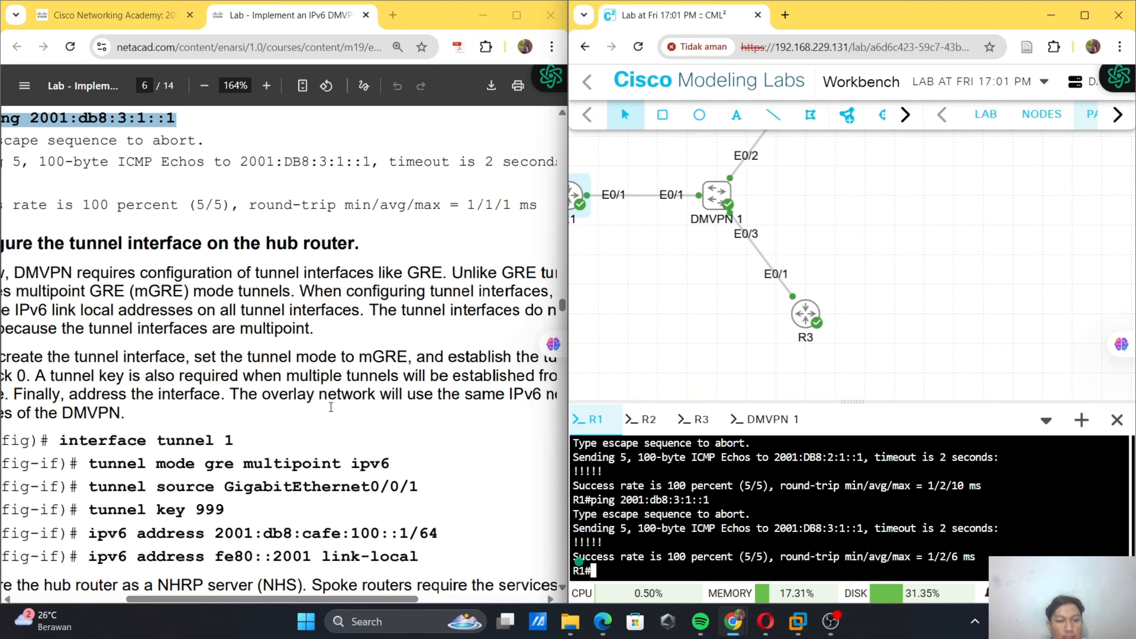
{"action": "scroll", "coordinate": [331, 407], "scroll_direction": "right", "scroll_amount": 3}
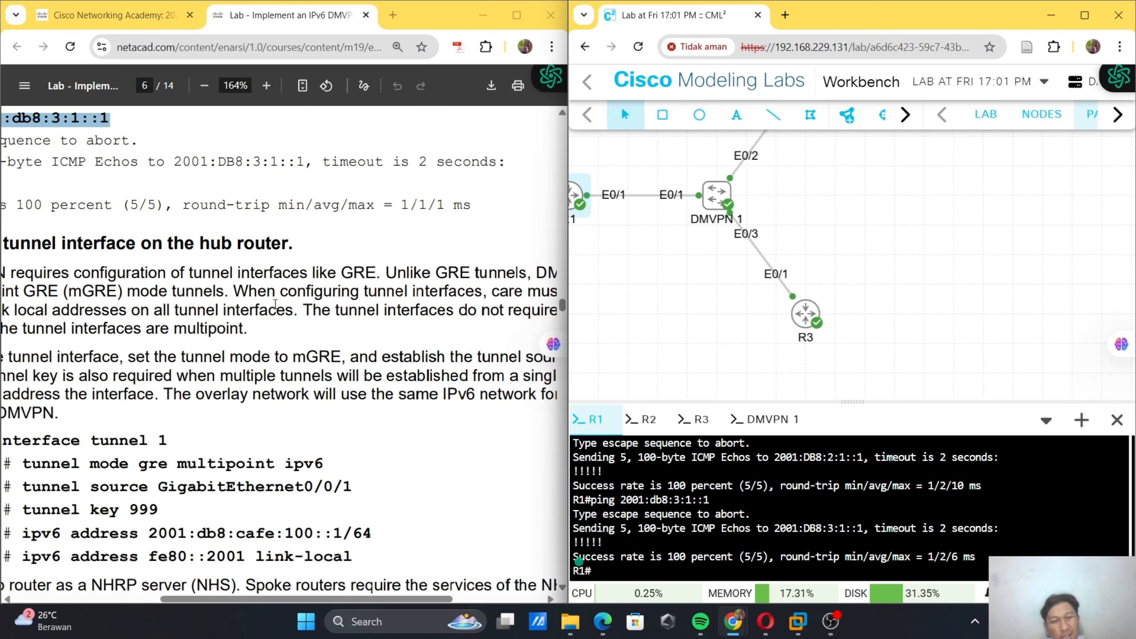
{"action": "scroll", "coordinate": [334, 296], "scroll_direction": "right", "scroll_amount": 1}
{"action": "scroll", "coordinate": [333, 296], "scroll_direction": "right", "scroll_amount": 2}
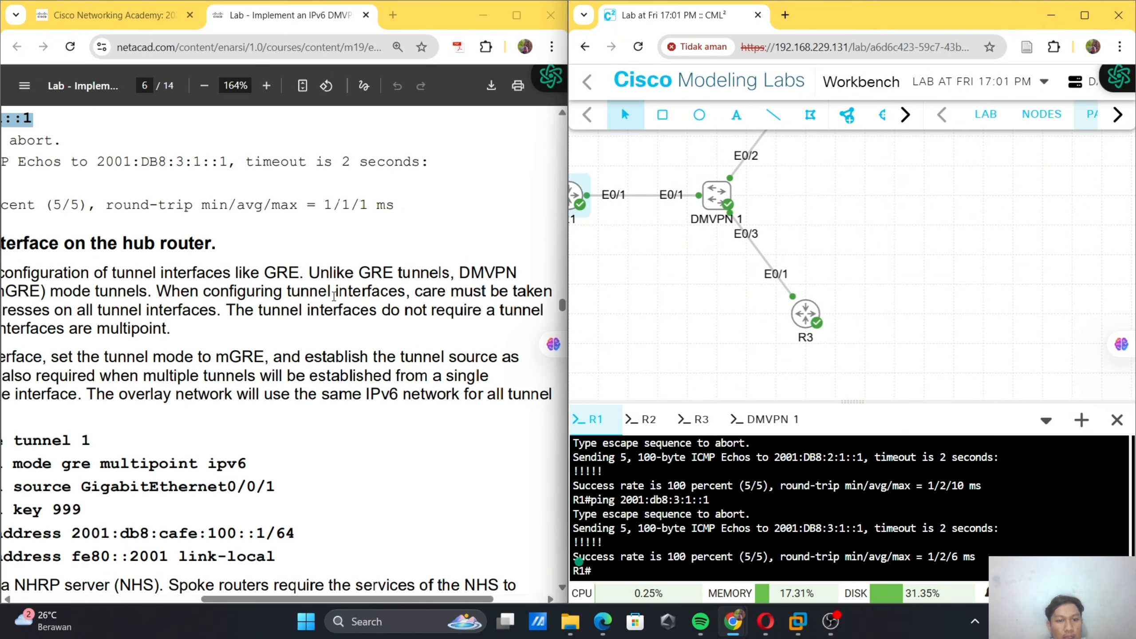
{"action": "scroll", "coordinate": [333, 297], "scroll_direction": "left", "scroll_amount": 3}
{"action": "scroll", "coordinate": [334, 296], "scroll_direction": "right", "scroll_amount": 4}
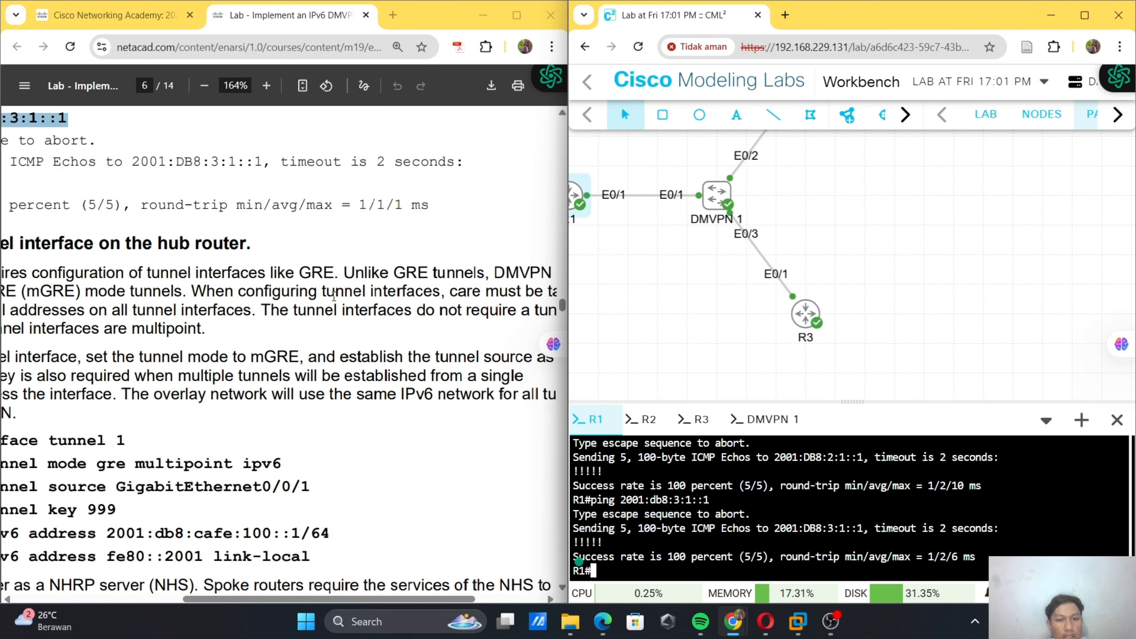
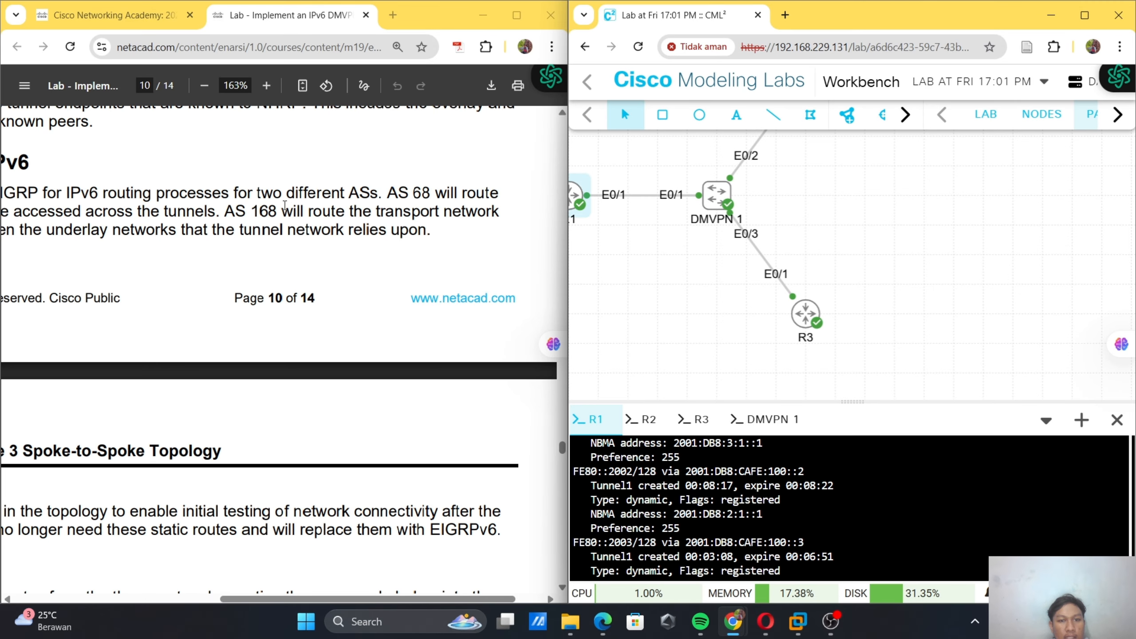
- Read the guide's explanation of replacing static routes with EIGRPv6 and the Step 1: Remove static routes instructions for each device
{"action": "scroll", "coordinate": [284, 205], "scroll_direction": "left", "scroll_amount": 5}
{"action": "scroll", "coordinate": [285, 205], "scroll_direction": "down", "scroll_amount": 4}
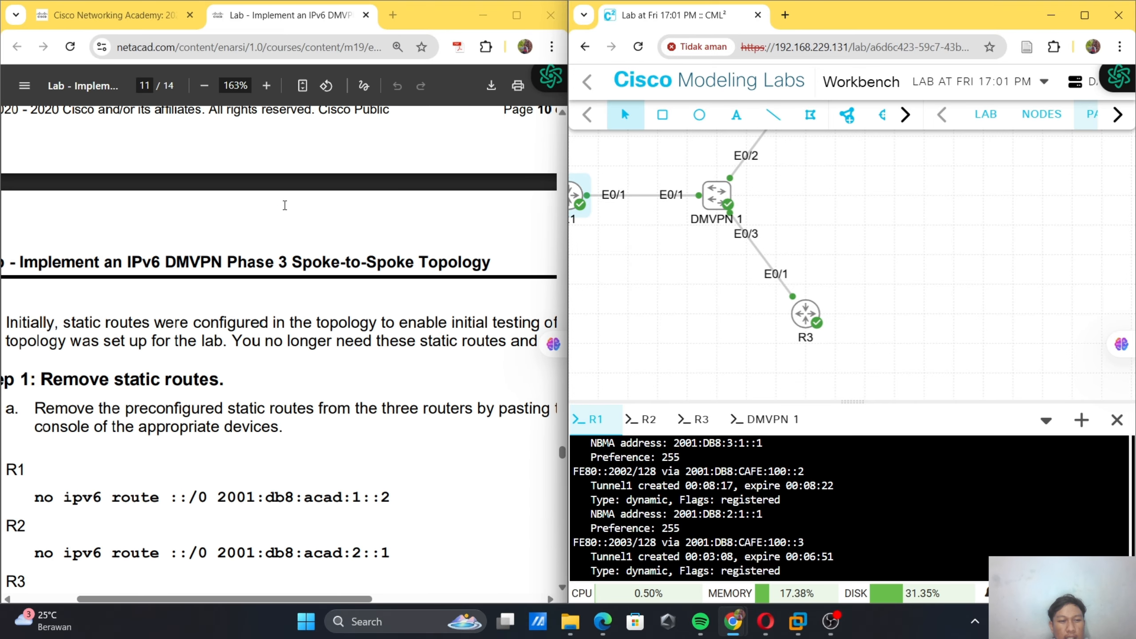
{"action": "scroll", "coordinate": [285, 205], "scroll_direction": "left", "scroll_amount": 4}
{"action": "scroll", "coordinate": [284, 205], "scroll_direction": "down", "scroll_amount": 1}
{"action": "scroll", "coordinate": [285, 205], "scroll_direction": "down", "scroll_amount": 2}
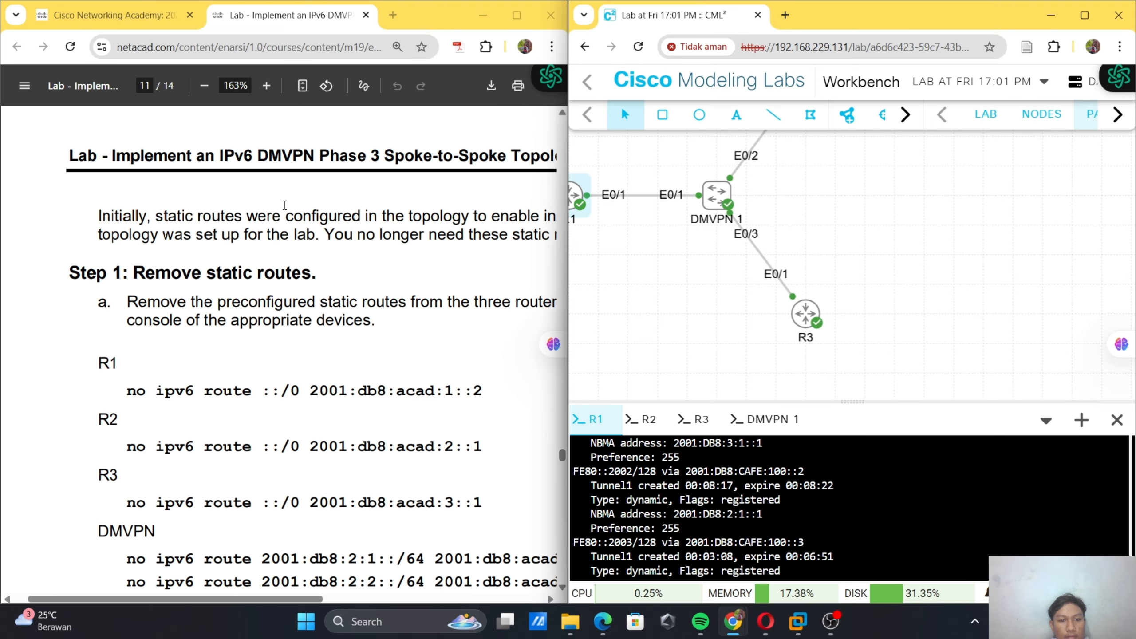
{"action": "scroll", "coordinate": [285, 205], "scroll_direction": "up", "scroll_amount": 1}
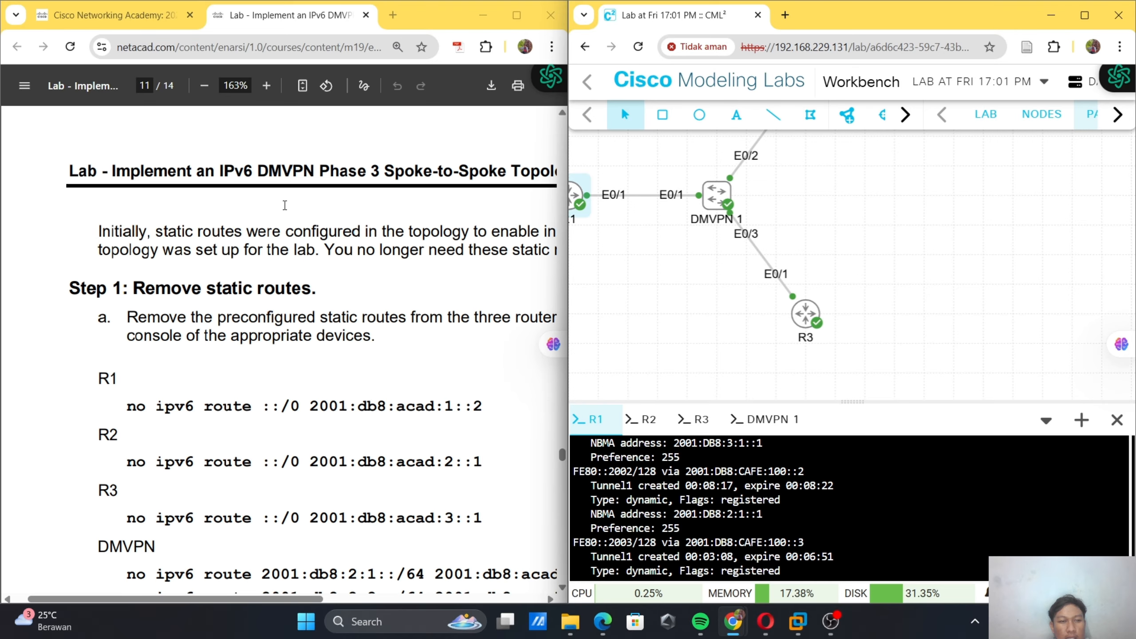
{"action": "scroll", "coordinate": [285, 205], "scroll_direction": "right", "scroll_amount": 1}
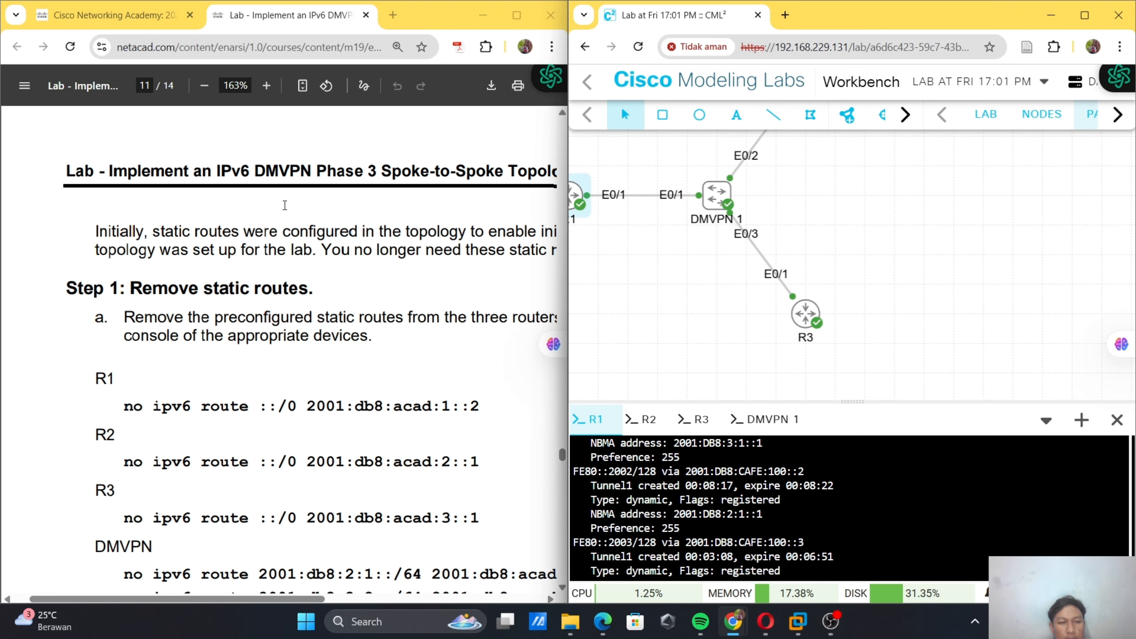
{"action": "scroll", "coordinate": [285, 205], "scroll_direction": "right", "scroll_amount": 3}
{"action": "scroll", "coordinate": [285, 205], "scroll_direction": "right", "scroll_amount": 6}
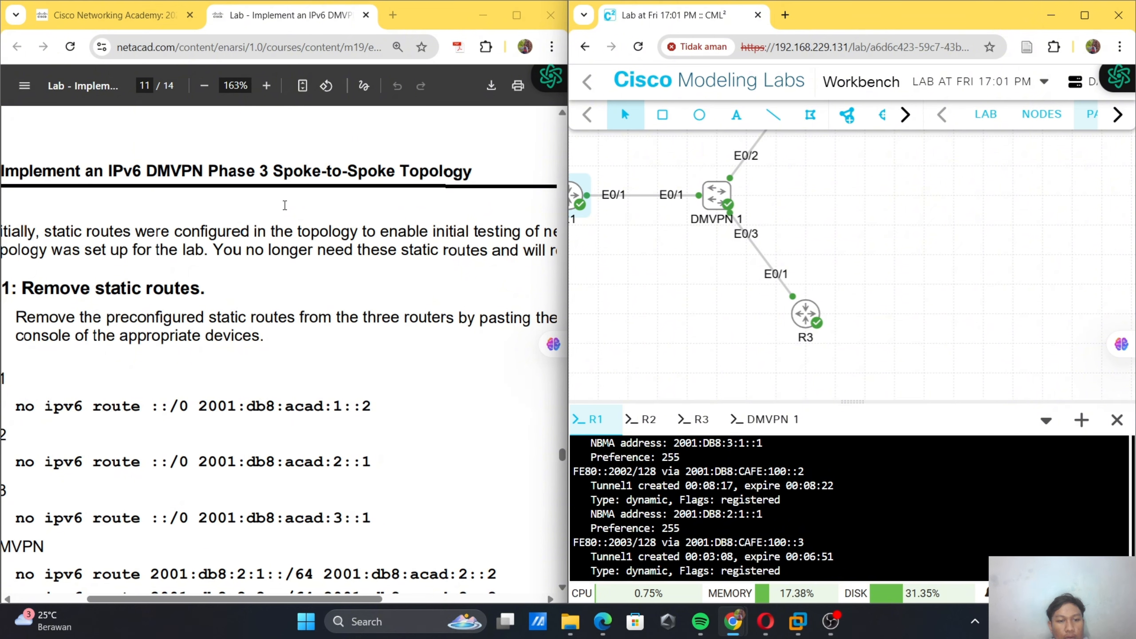
{"action": "scroll", "coordinate": [285, 205], "scroll_direction": "right", "scroll_amount": 10}
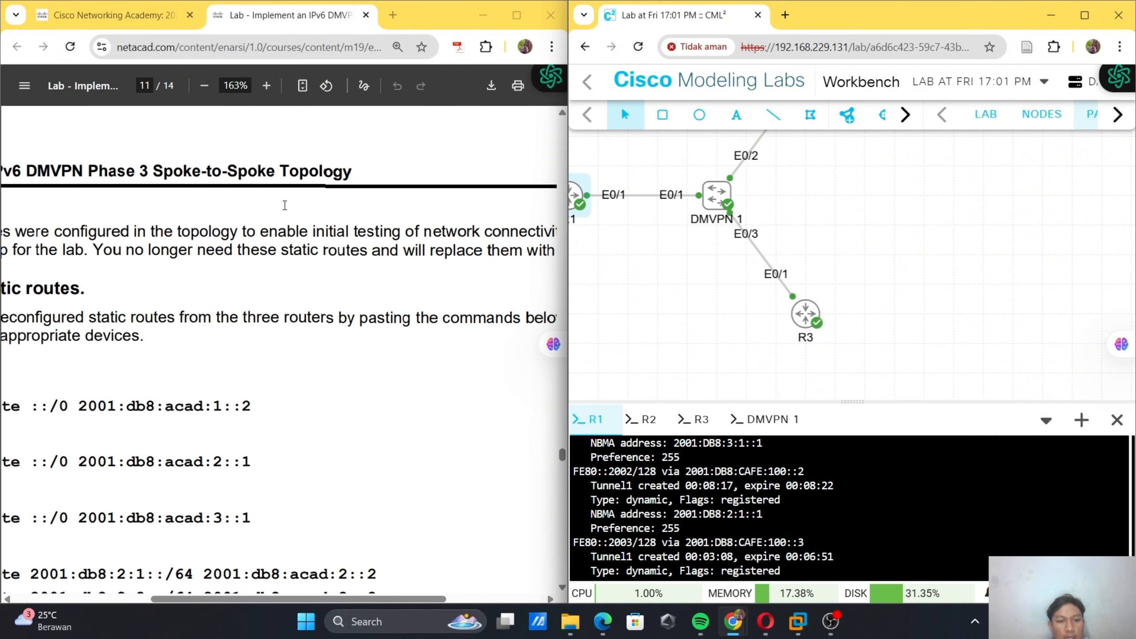
{"action": "scroll", "coordinate": [285, 205], "scroll_direction": "right", "scroll_amount": 7}
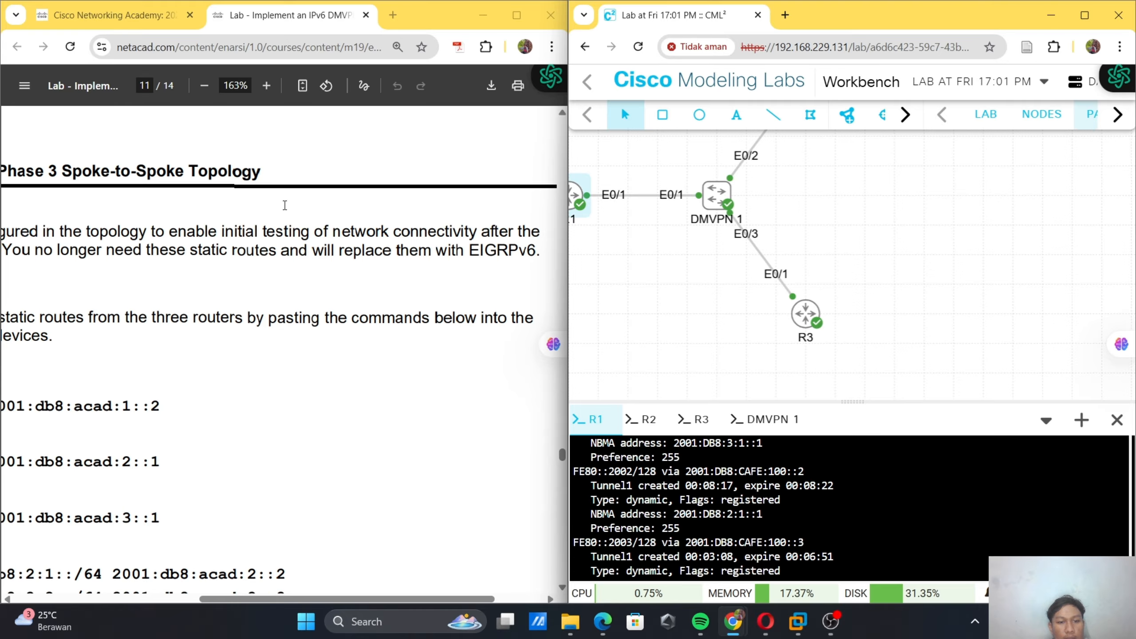
{"action": "scroll", "coordinate": [285, 205], "scroll_direction": "left", "scroll_amount": 20}
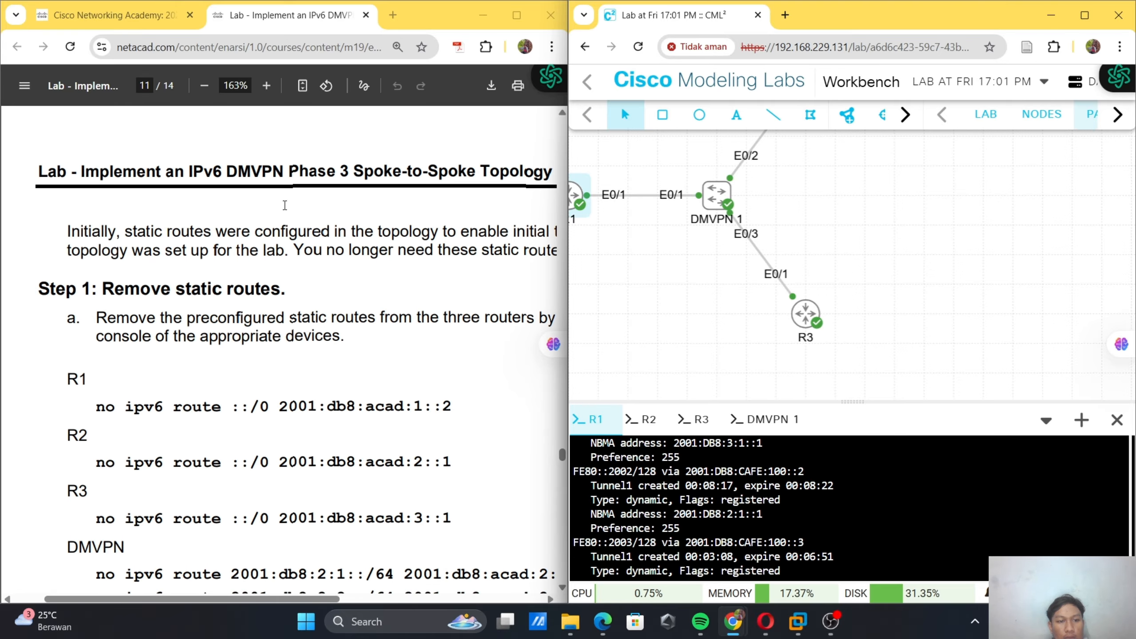
- Enter global configuration mode on R1 and remove its default static route with no ipv6 route ::/0 2001:db8:acad:1::2
{"action": "scroll", "coordinate": [285, 205], "scroll_direction": "down", "scroll_amount": 4}
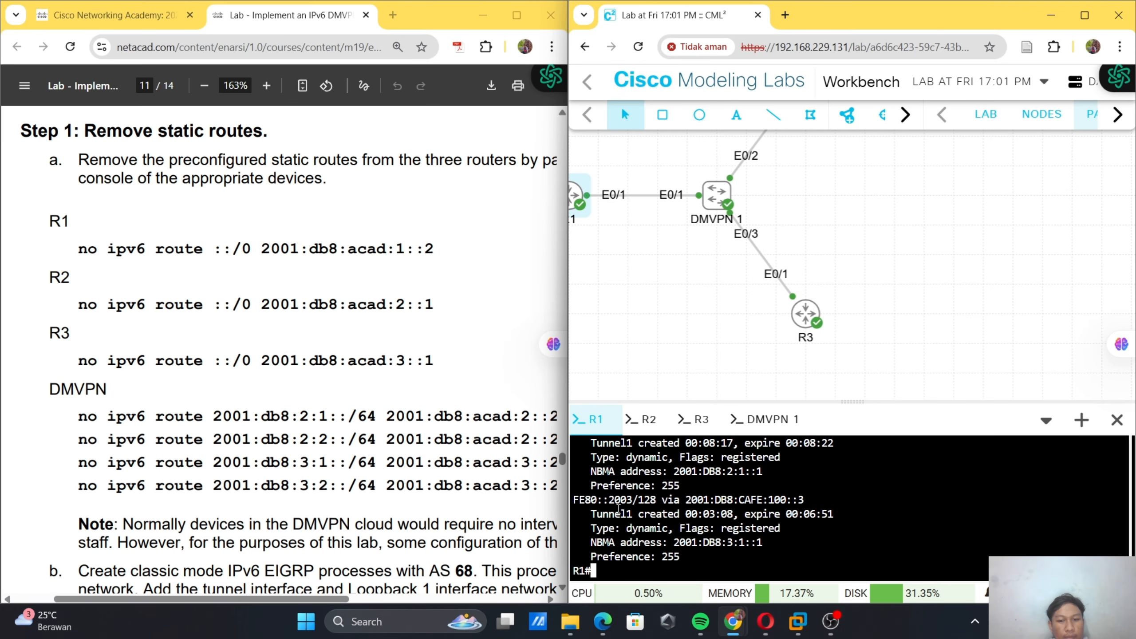
{"action": "type", "text": "conf ter"}
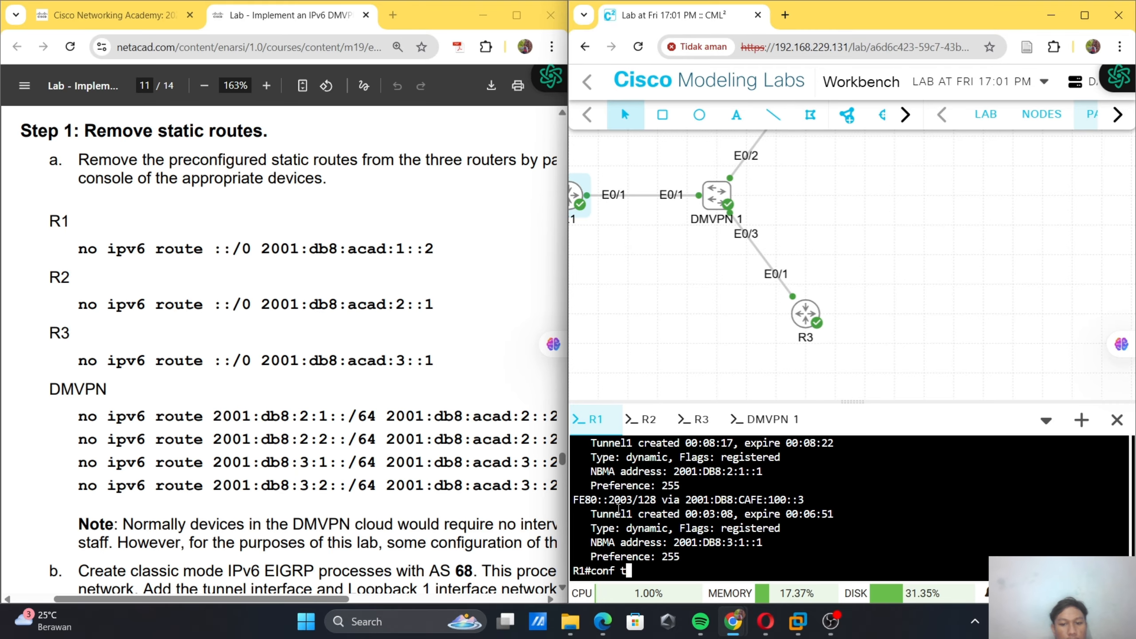
{"action": "key", "text": "Tab"}
{"action": "key", "text": "Return"}
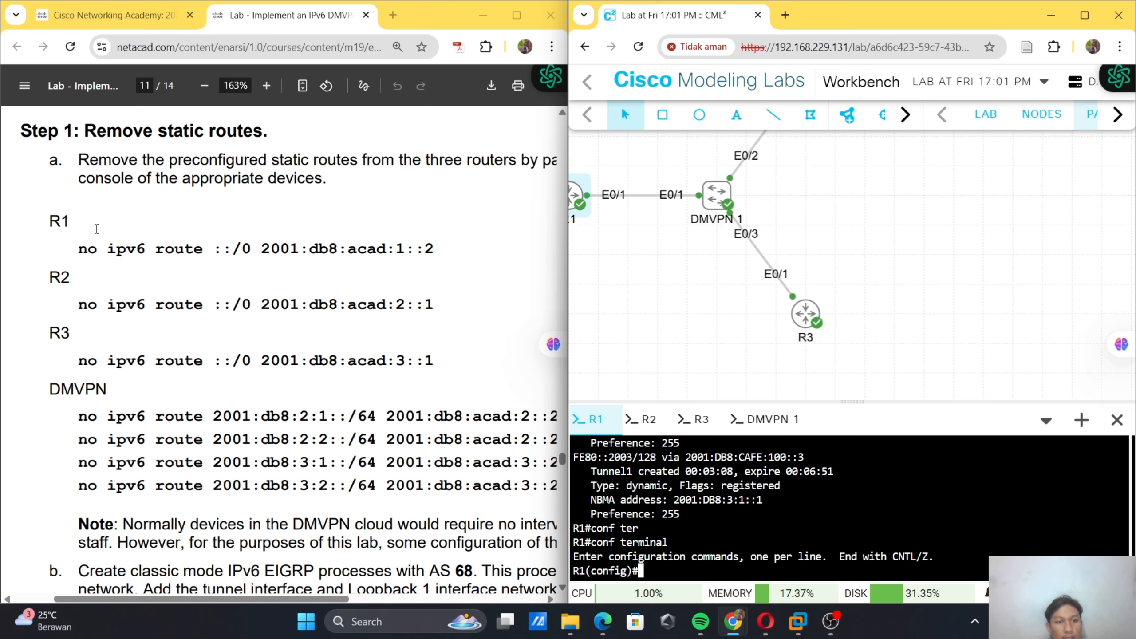
{"action": "left_click_drag", "start_coordinate": [76, 251], "coordinate": [439, 264]}
{"action": "key", "text": "ctrl+c"}
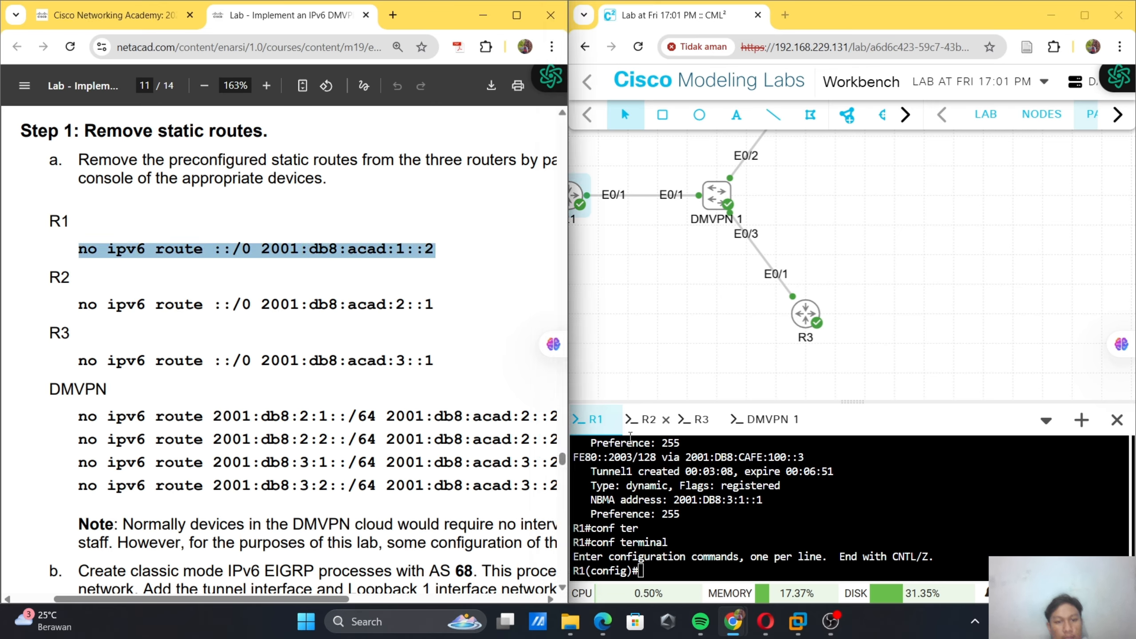
{"action": "right_click", "coordinate": [654, 470]}
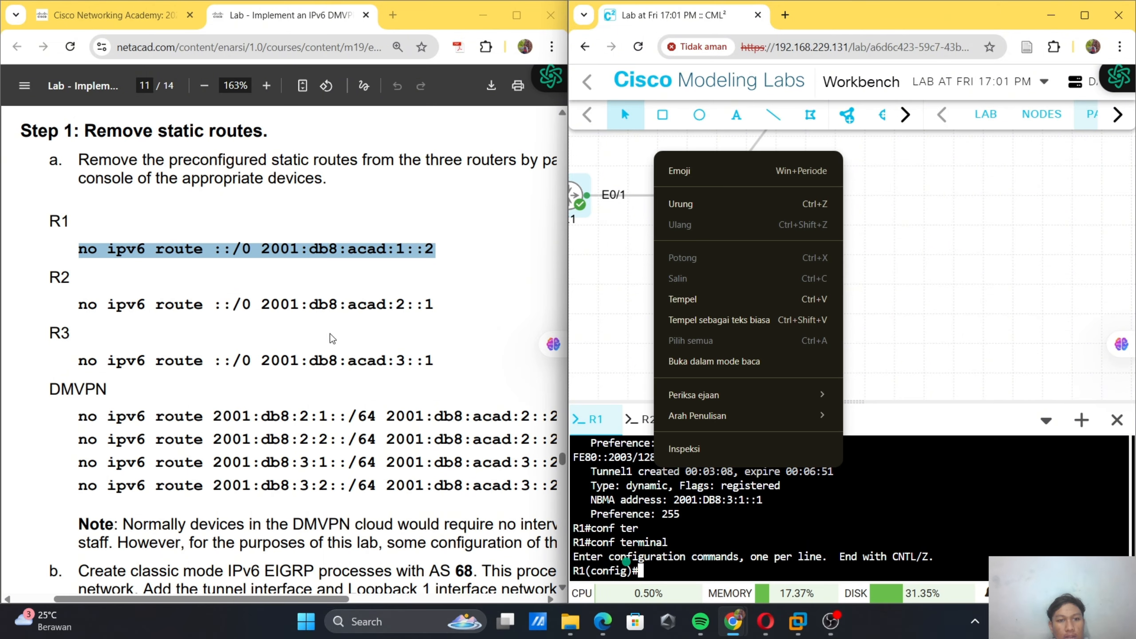
{"action": "left_click", "coordinate": [697, 299]}
{"action": "key", "text": "Return"}
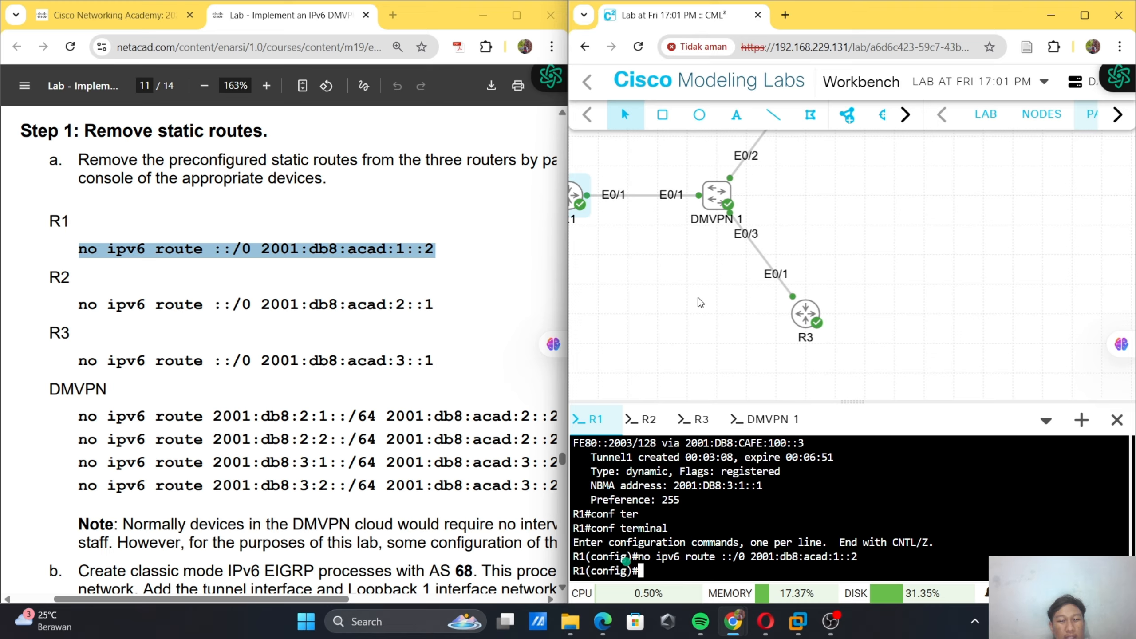
- Return R2 to global configuration mode and remove its default static route with no ipv6 route ::/0 2001:db8:acad:2::1
{"action": "left_click", "coordinate": [644, 418]}
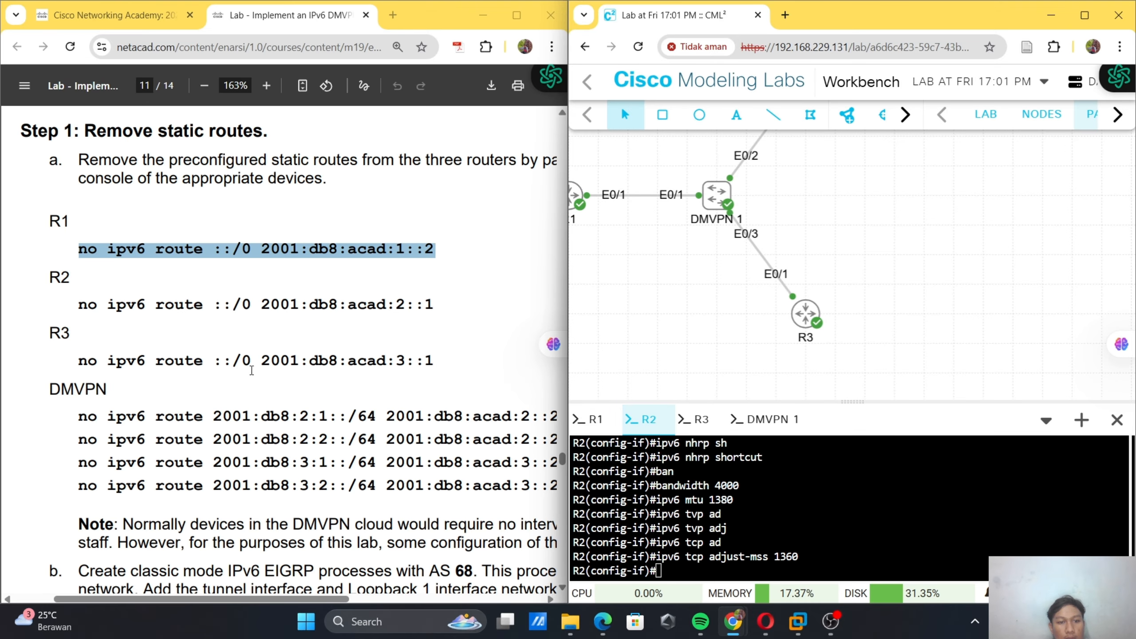
{"action": "left_click_drag", "start_coordinate": [78, 308], "coordinate": [433, 308]}
{"action": "key", "text": "ctrl+c"}
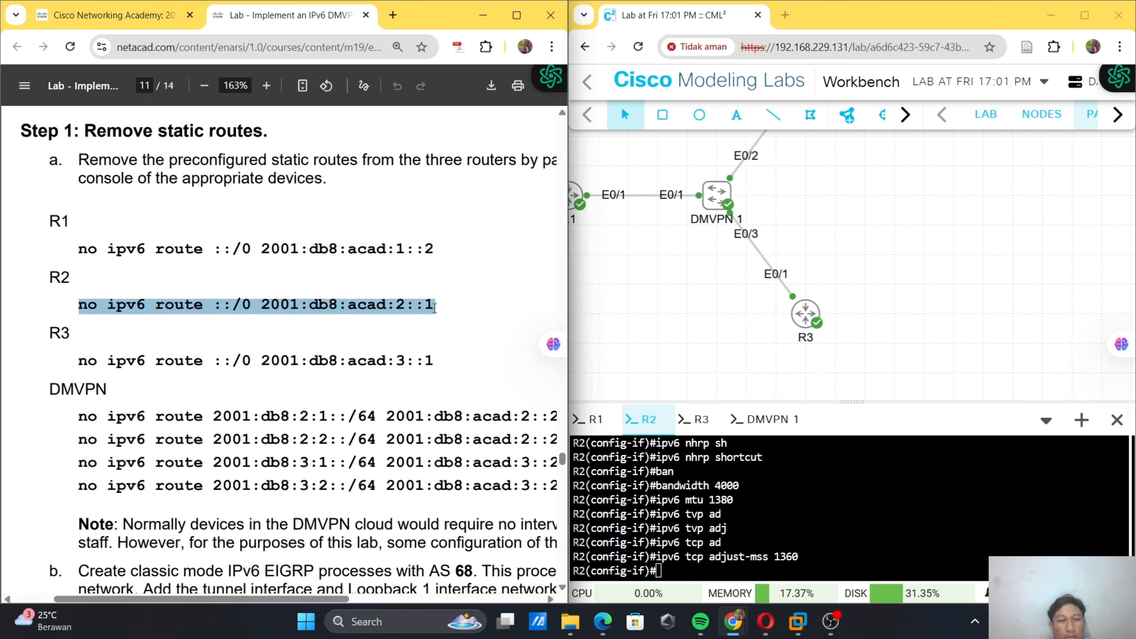
{"action": "left_click", "coordinate": [610, 456]}
{"action": "type", "text": "ex"}
{"action": "key", "text": "Tab"}
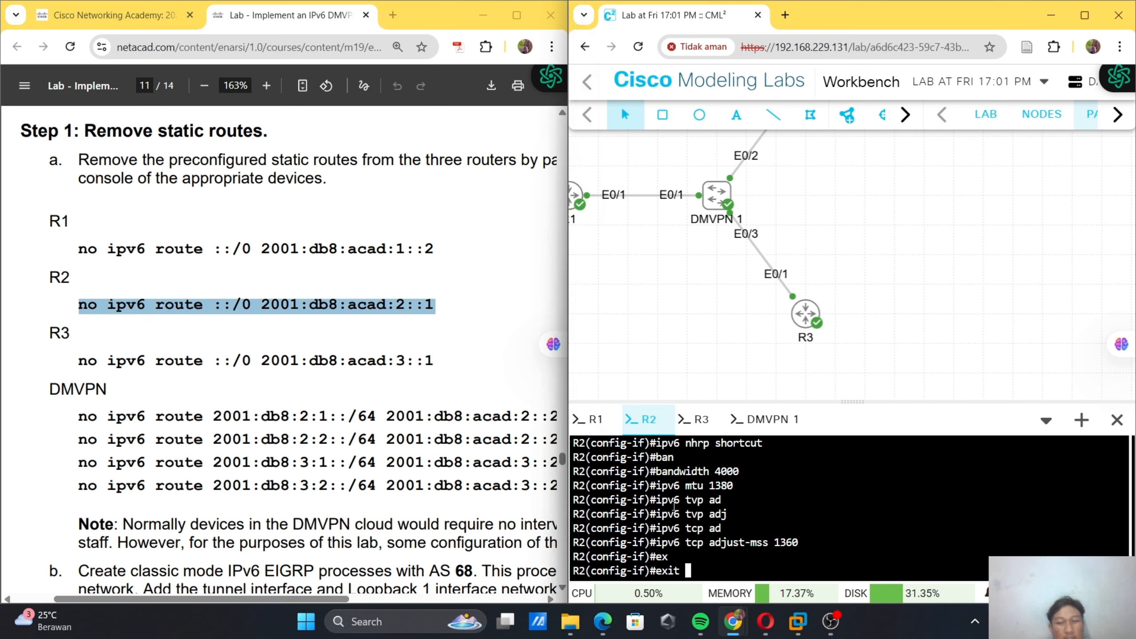
{"action": "key", "text": "Return"}
{"action": "right_click", "coordinate": [689, 531]}
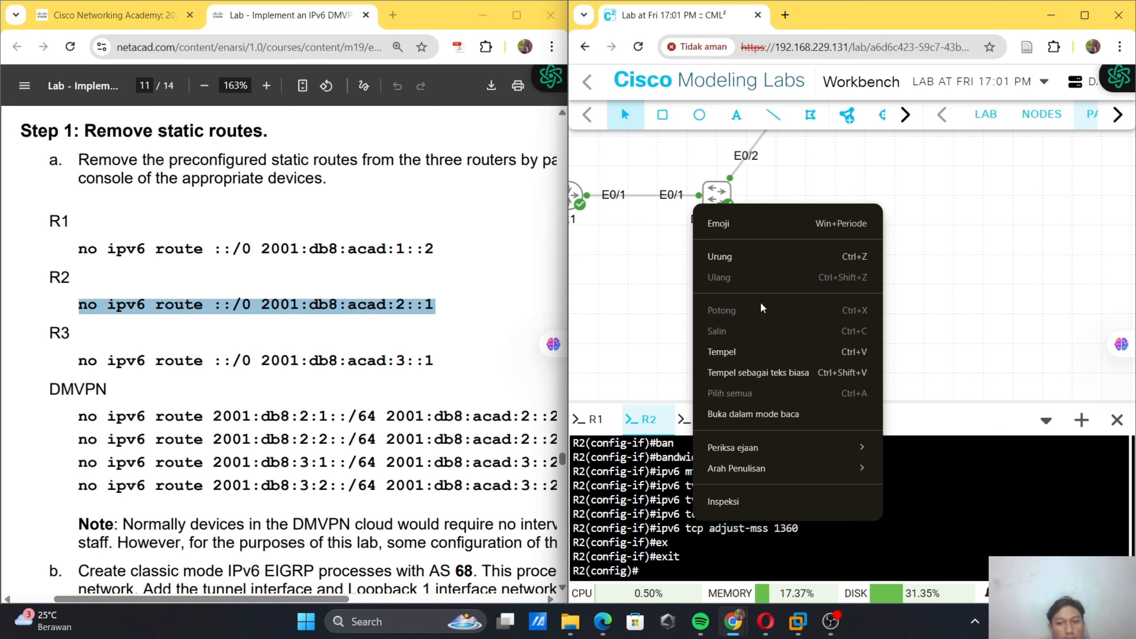
{"action": "left_click", "coordinate": [746, 352]}
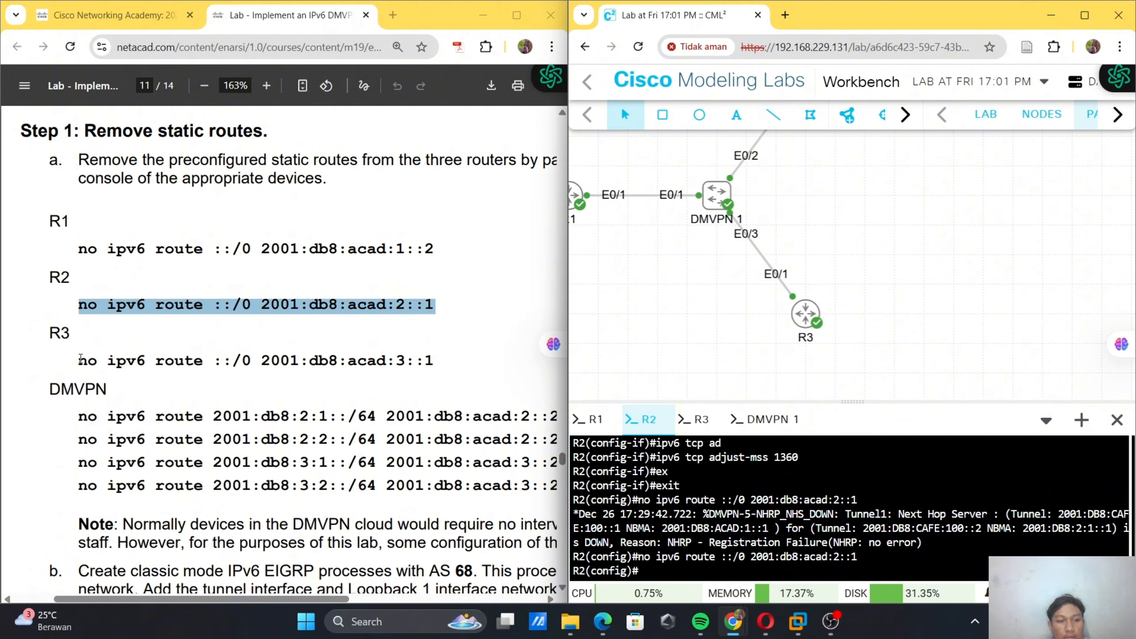
- Enter global configuration mode on R3 and remove its default static route with no ipv6 route ::/0 2001:db8:acad:3::1
{"action": "left_click_drag", "start_coordinate": [80, 358], "coordinate": [461, 364]}
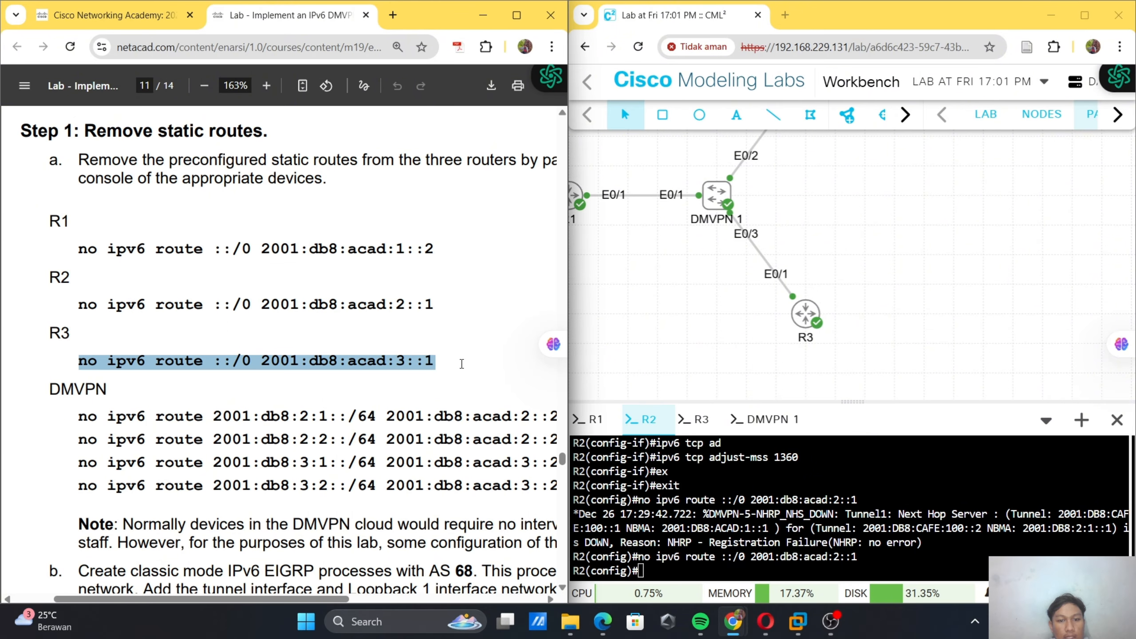
{"action": "left_click", "coordinate": [694, 415]}
{"action": "type", "text": "end"}
{"action": "key", "text": "Return"}
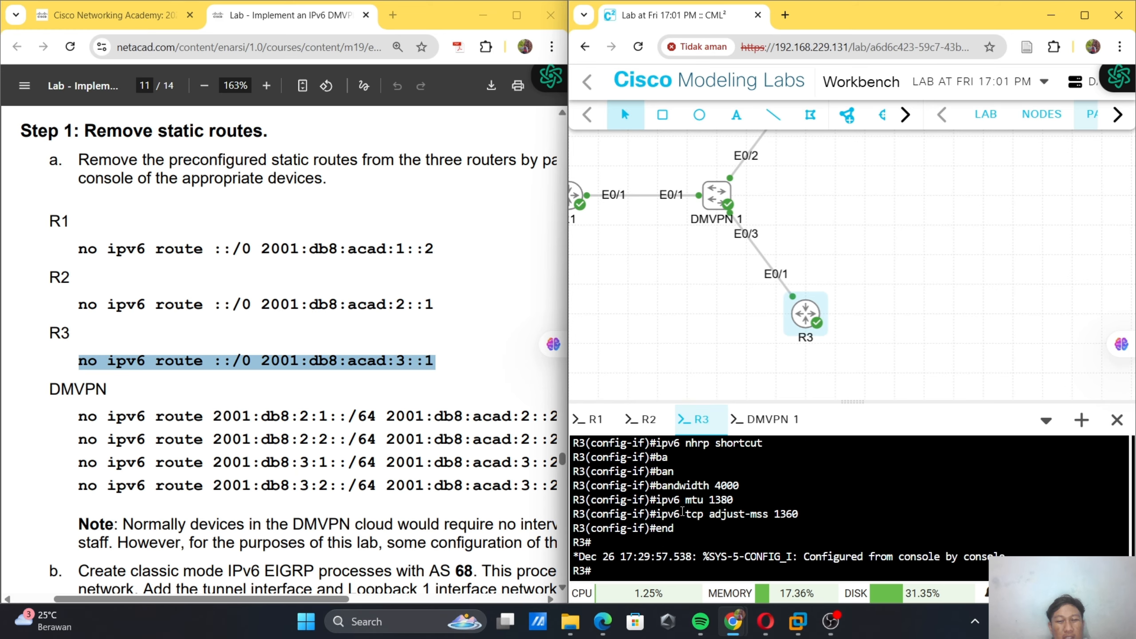
{"action": "type", "text": "conf"}
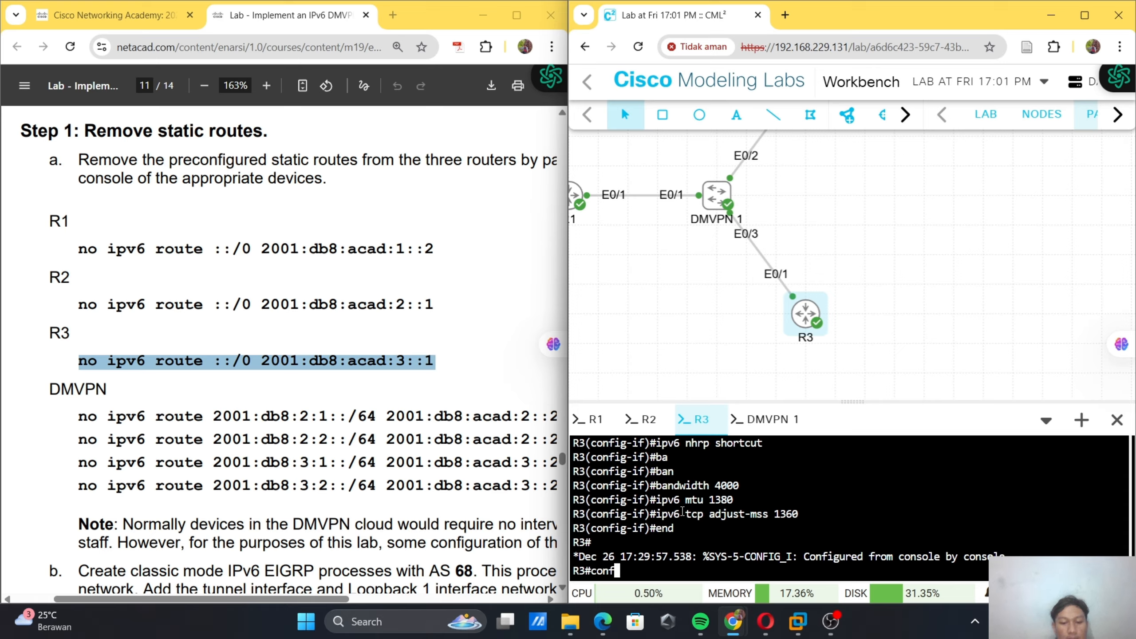
{"action": "type", "text": " ter"}
{"action": "key", "text": "Return"}
{"action": "right_click", "coordinate": [681, 510]}
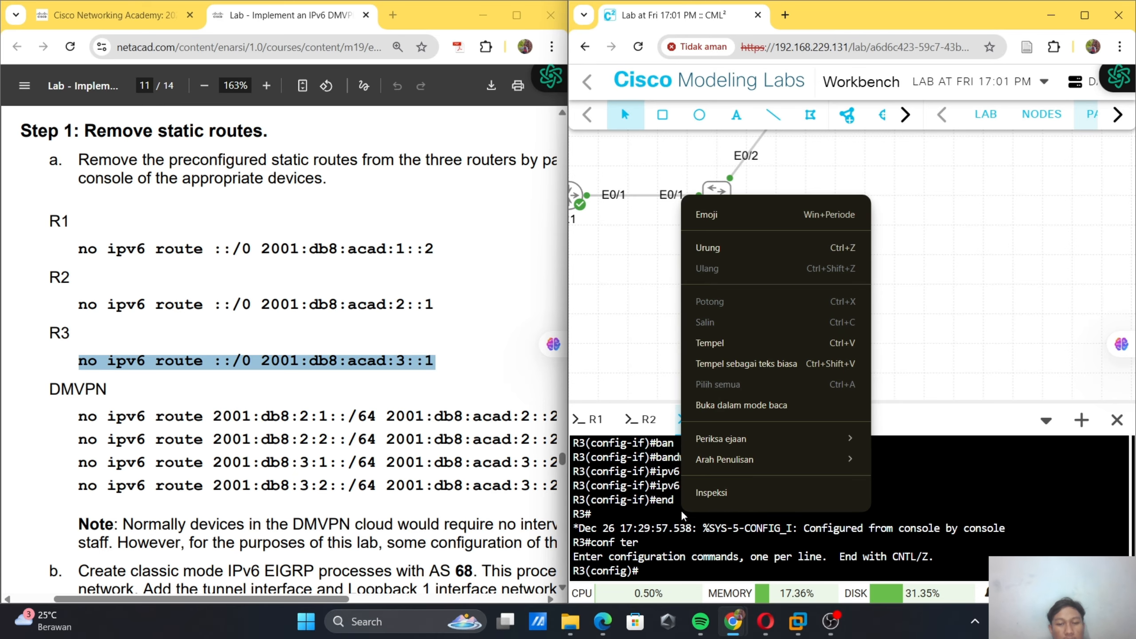
{"action": "left_click", "coordinate": [724, 344]}
{"action": "key", "text": "Return"}
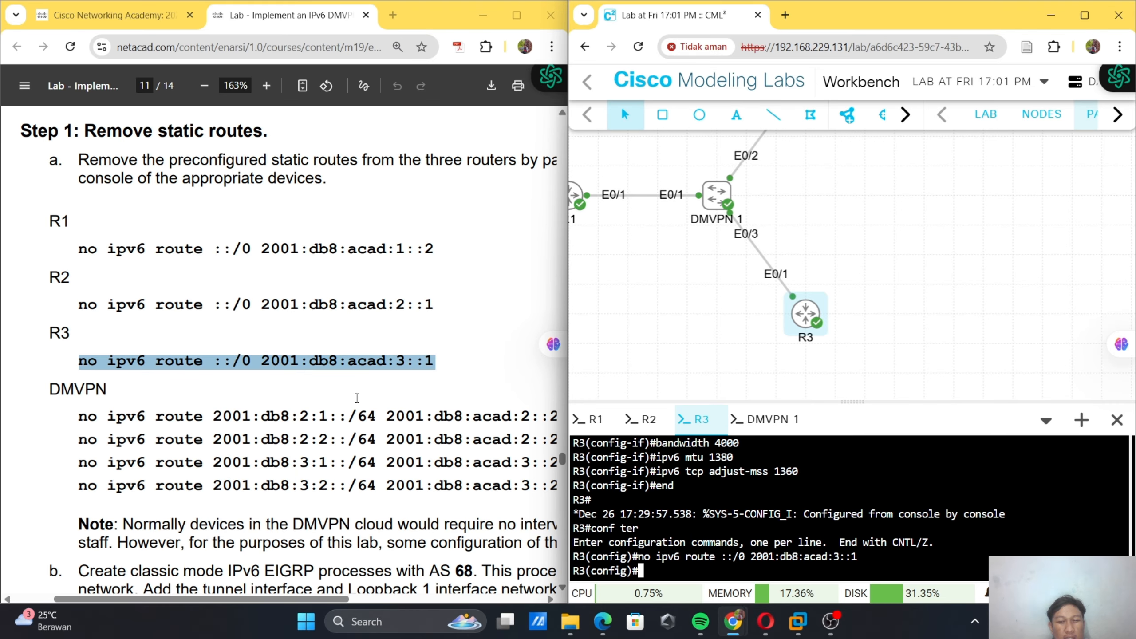
- Remove the four static routes on the DMVPN switch using the guide's no ipv6 route commands for 2001:db8:2:1::/64, 2:2::/64, 3:1::/64 and 3:2::/64
{"action": "scroll", "coordinate": [357, 398], "scroll_direction": "down", "scroll_amount": 1}
{"action": "scroll", "coordinate": [356, 397], "scroll_direction": "down", "scroll_amount": 2}
{"action": "scroll", "coordinate": [356, 397], "scroll_direction": "right", "scroll_amount": 3}
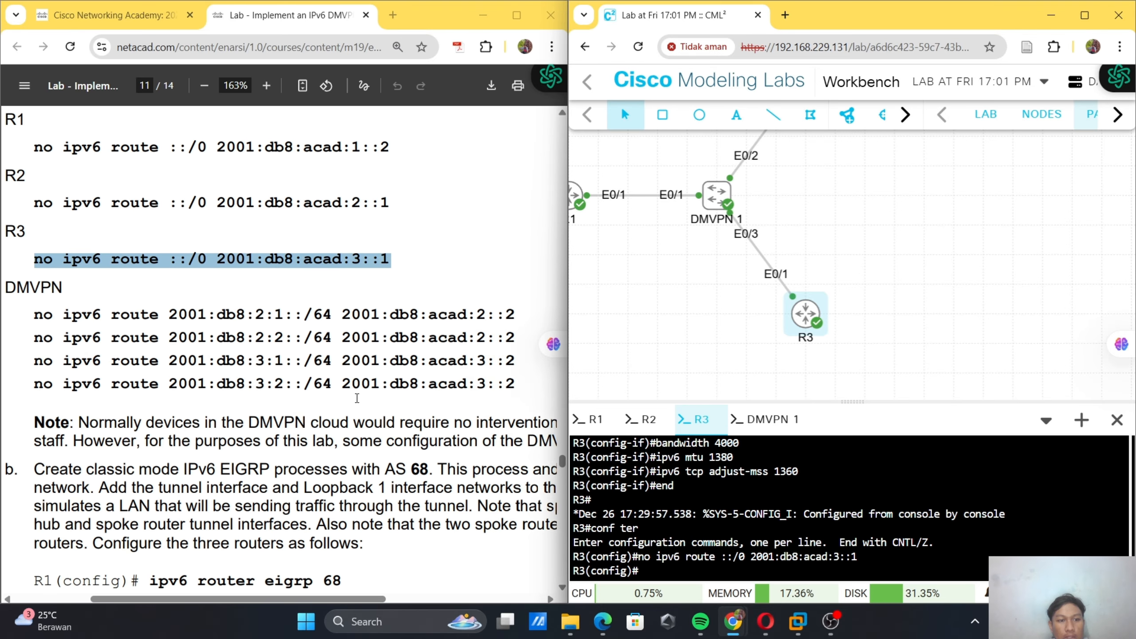
{"action": "scroll", "coordinate": [356, 398], "scroll_direction": "left", "scroll_amount": 3}
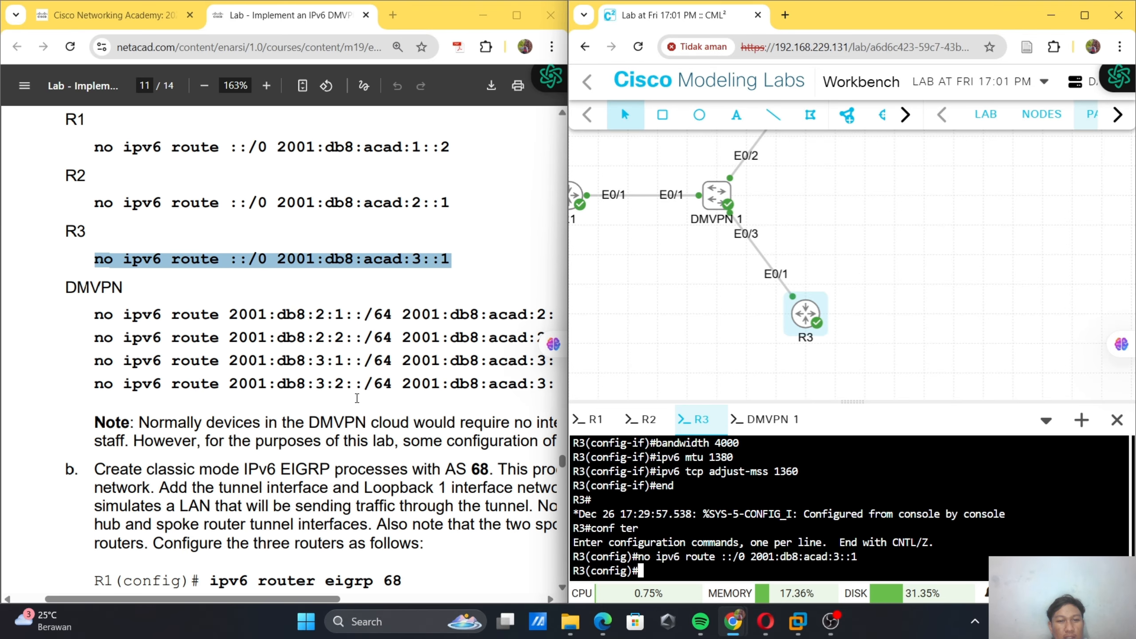
{"action": "scroll", "coordinate": [357, 398], "scroll_direction": "right", "scroll_amount": 3}
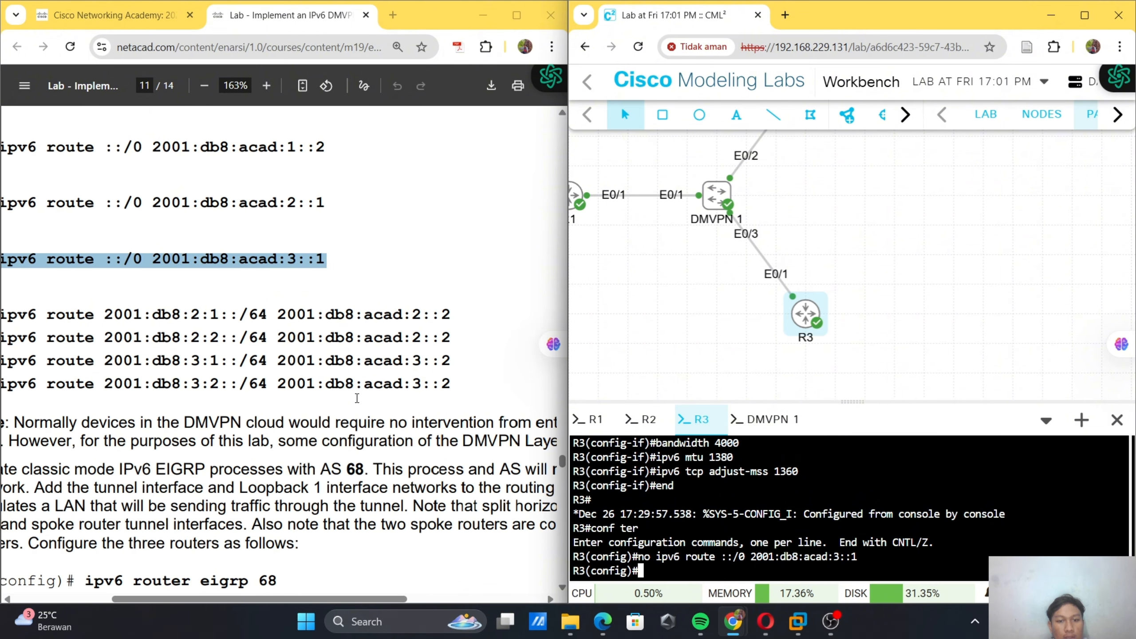
{"action": "scroll", "coordinate": [357, 397], "scroll_direction": "left", "scroll_amount": 1}
{"action": "scroll", "coordinate": [357, 397], "scroll_direction": "left", "scroll_amount": 3}
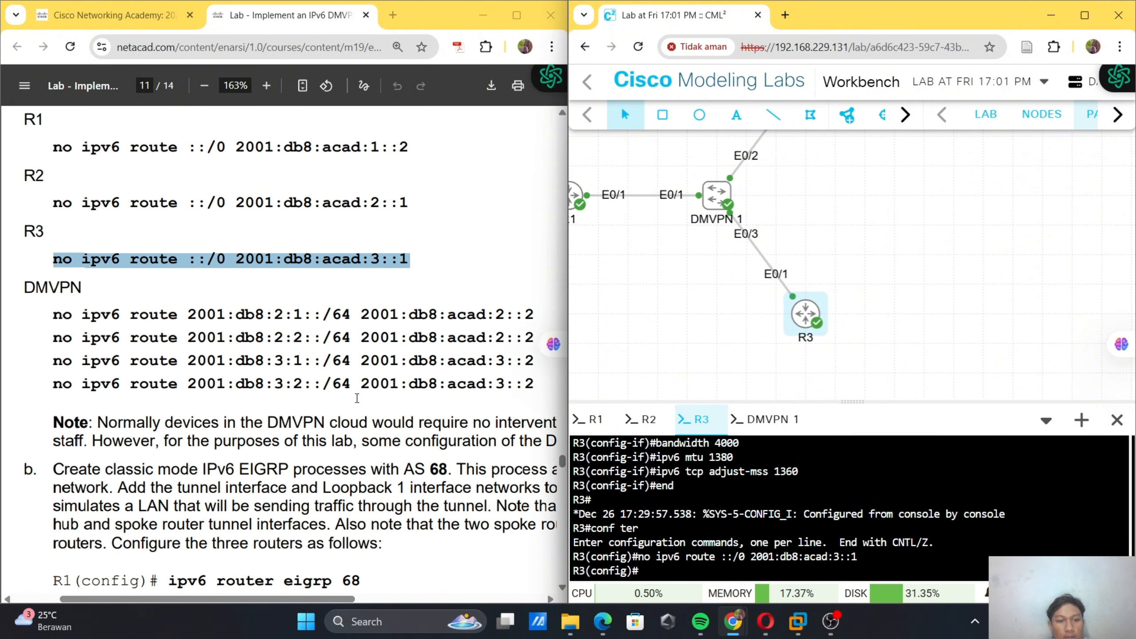
{"action": "scroll", "coordinate": [356, 398], "scroll_direction": "right", "scroll_amount": 1}
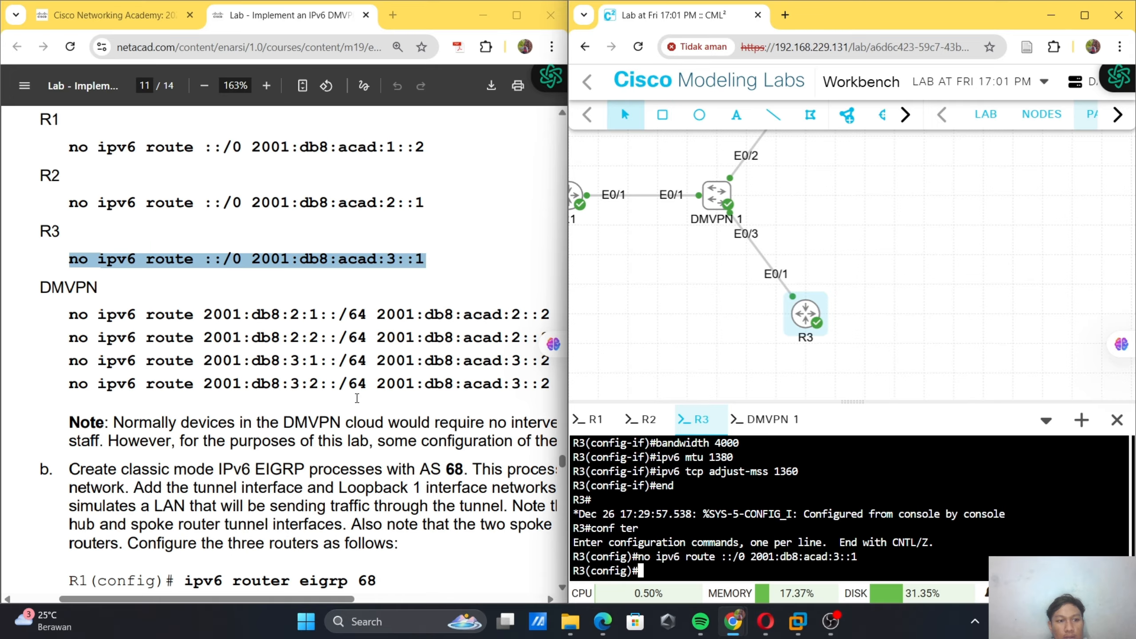
{"action": "left_click", "coordinate": [770, 421]}
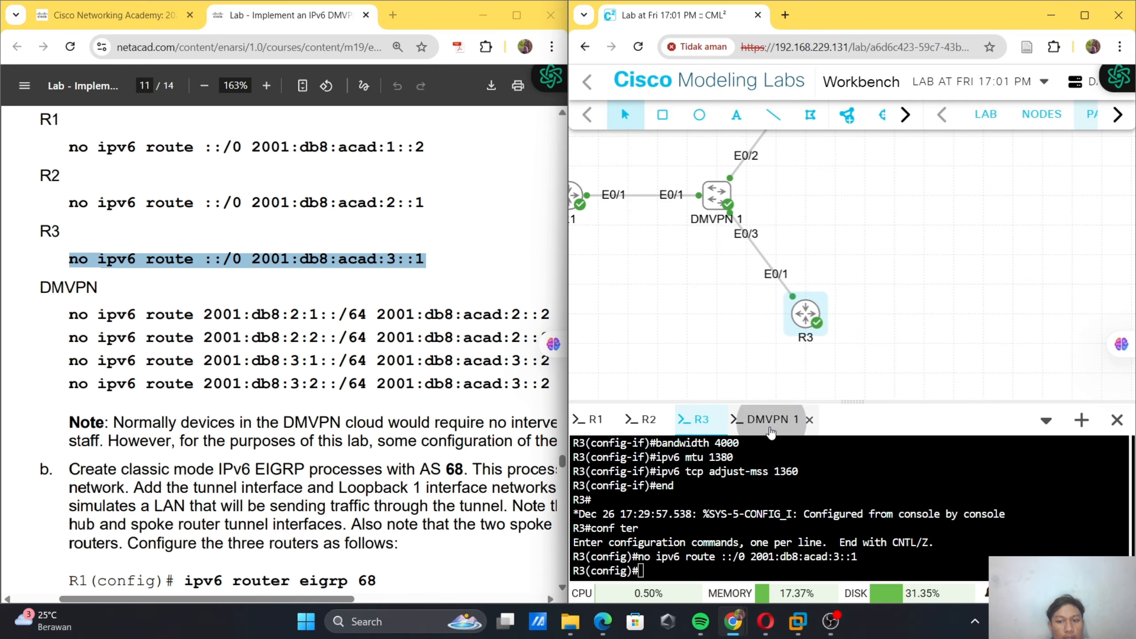
{"action": "scroll", "coordinate": [165, 364], "scroll_direction": "right", "scroll_amount": 1}
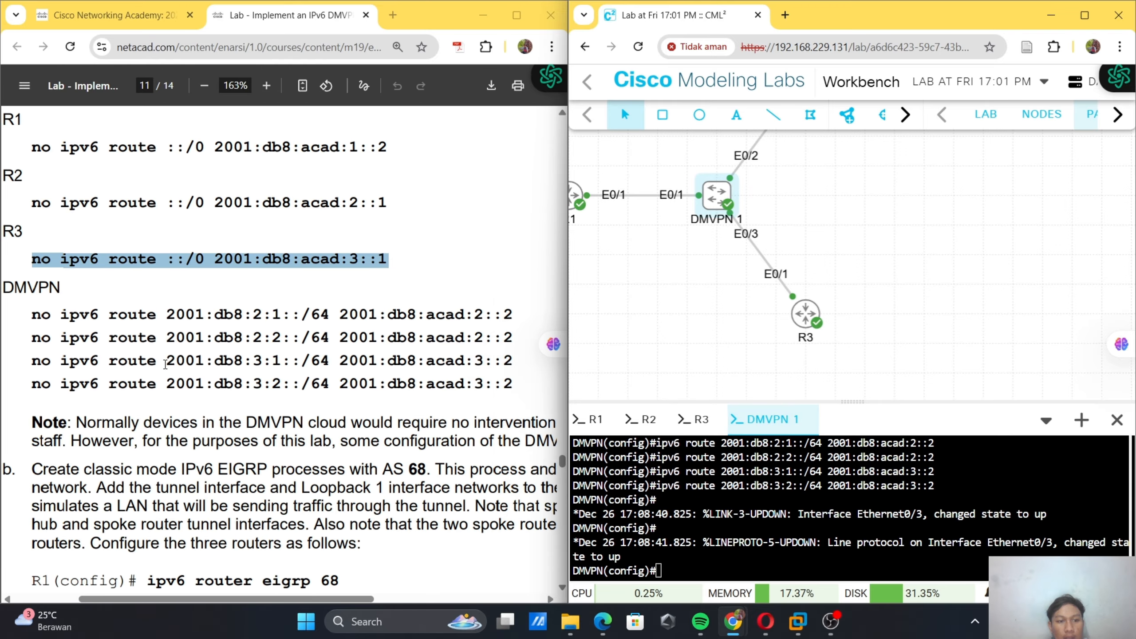
{"action": "scroll", "coordinate": [165, 364], "scroll_direction": "down", "scroll_amount": 3}
{"action": "scroll", "coordinate": [92, 330], "scroll_direction": "up", "scroll_amount": 2}
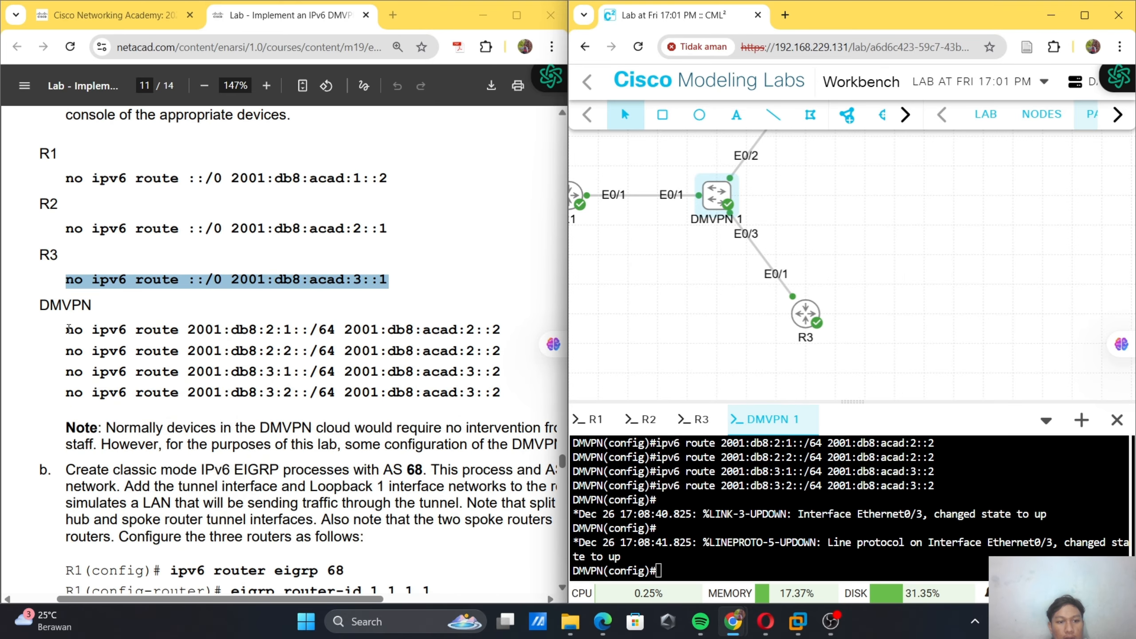
{"action": "left_click_drag", "start_coordinate": [66, 330], "coordinate": [503, 404]}
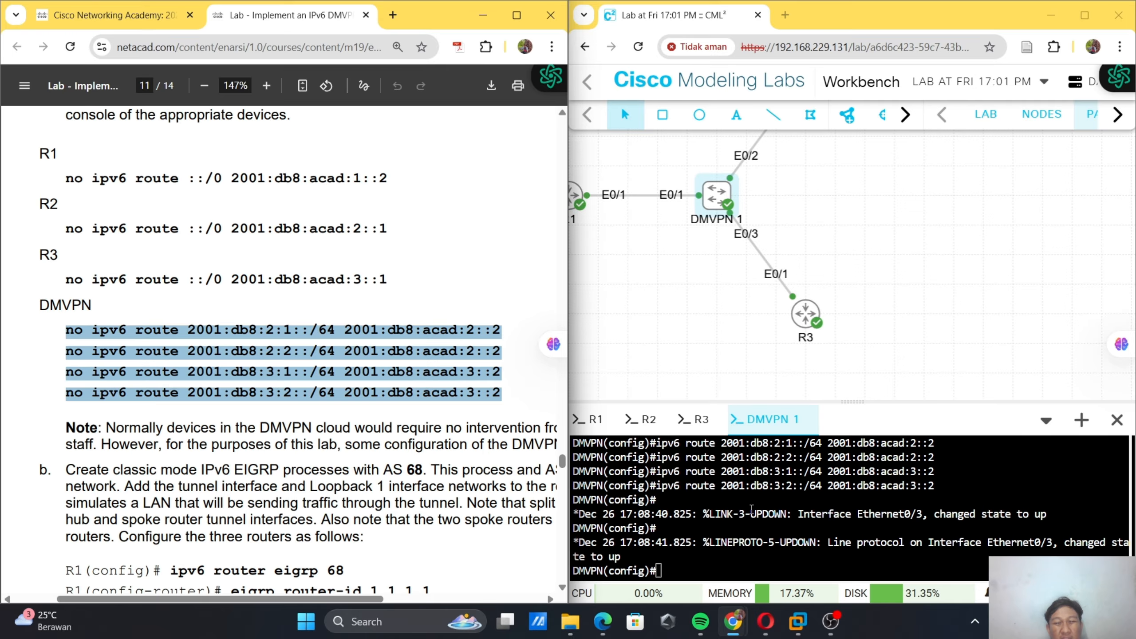
{"action": "scroll", "coordinate": [752, 509], "scroll_direction": "up", "scroll_amount": 1}
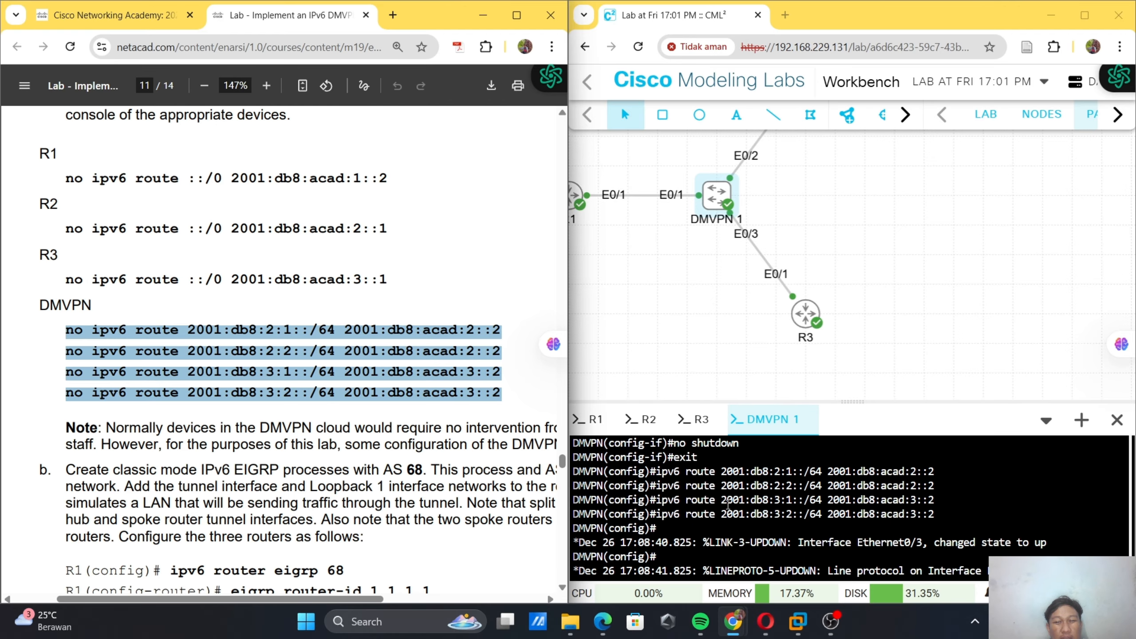
{"action": "scroll", "coordinate": [728, 504], "scroll_direction": "down", "scroll_amount": 1}
{"action": "right_click", "coordinate": [702, 537]}
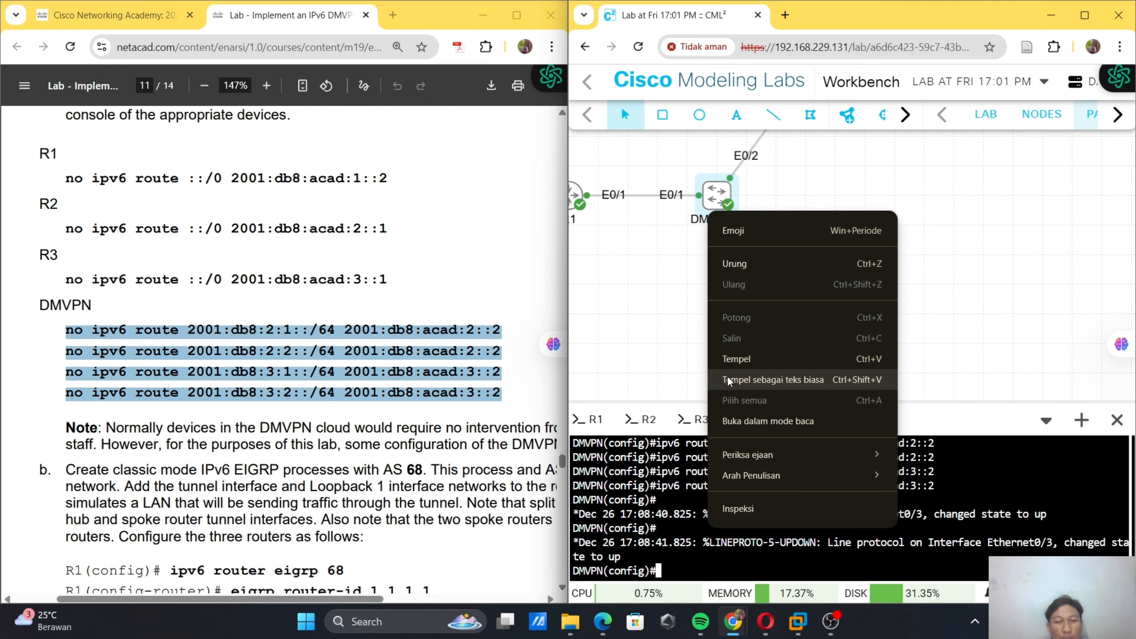
{"action": "left_click", "coordinate": [731, 360]}
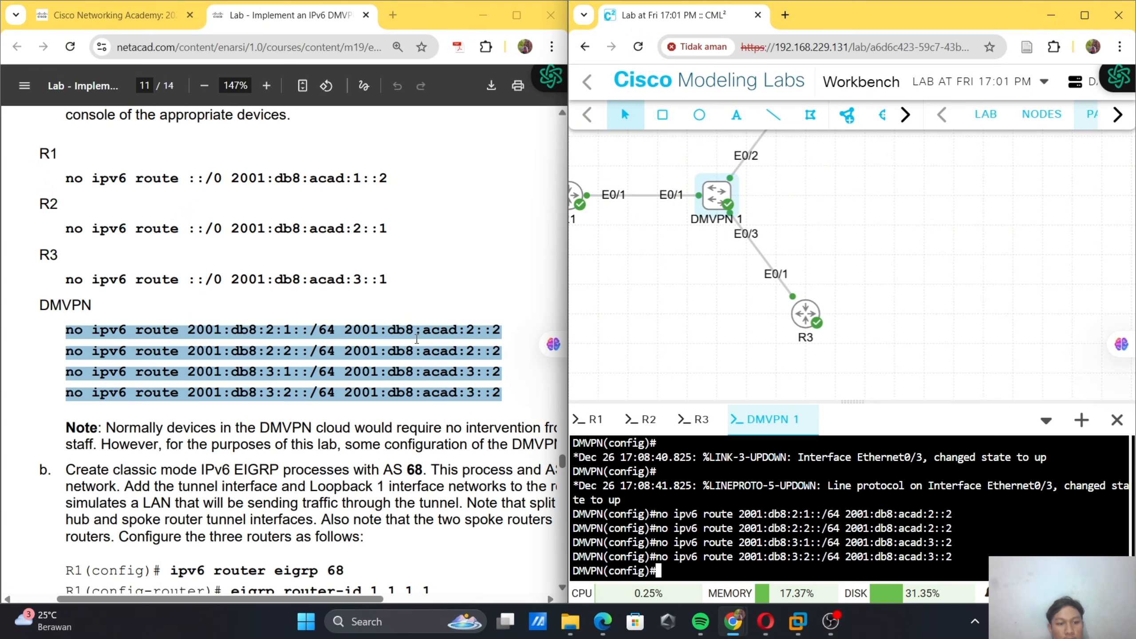
- Read the guide's step b on creating classic mode IPv6 EIGRP processes with AS 68 and its commands for the three routers
{"action": "scroll", "coordinate": [417, 339], "scroll_direction": "down", "scroll_amount": 3}
{"action": "scroll", "coordinate": [417, 339], "scroll_direction": "down", "scroll_amount": 1}
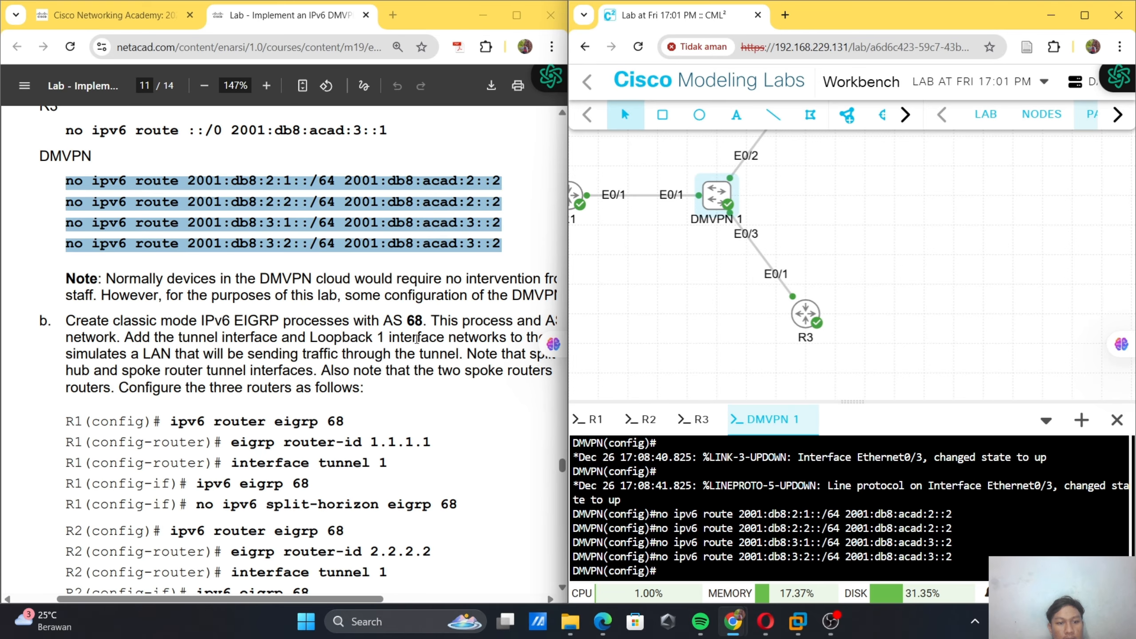
{"action": "scroll", "coordinate": [416, 339], "scroll_direction": "down", "scroll_amount": 1}
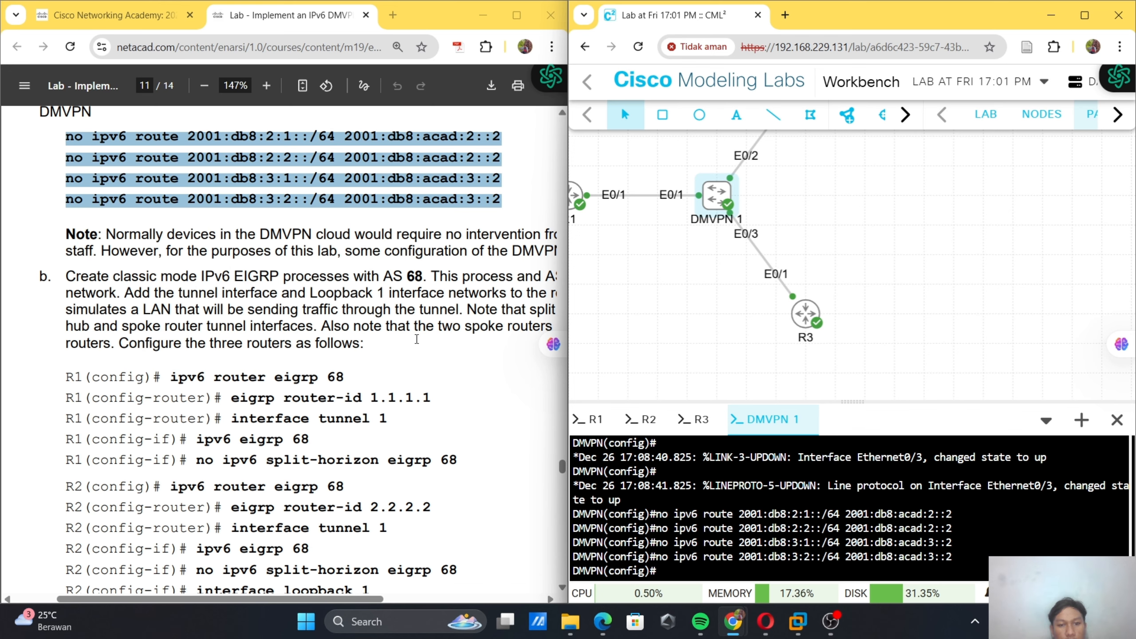
{"action": "scroll", "coordinate": [417, 339], "scroll_direction": "right", "scroll_amount": 3}
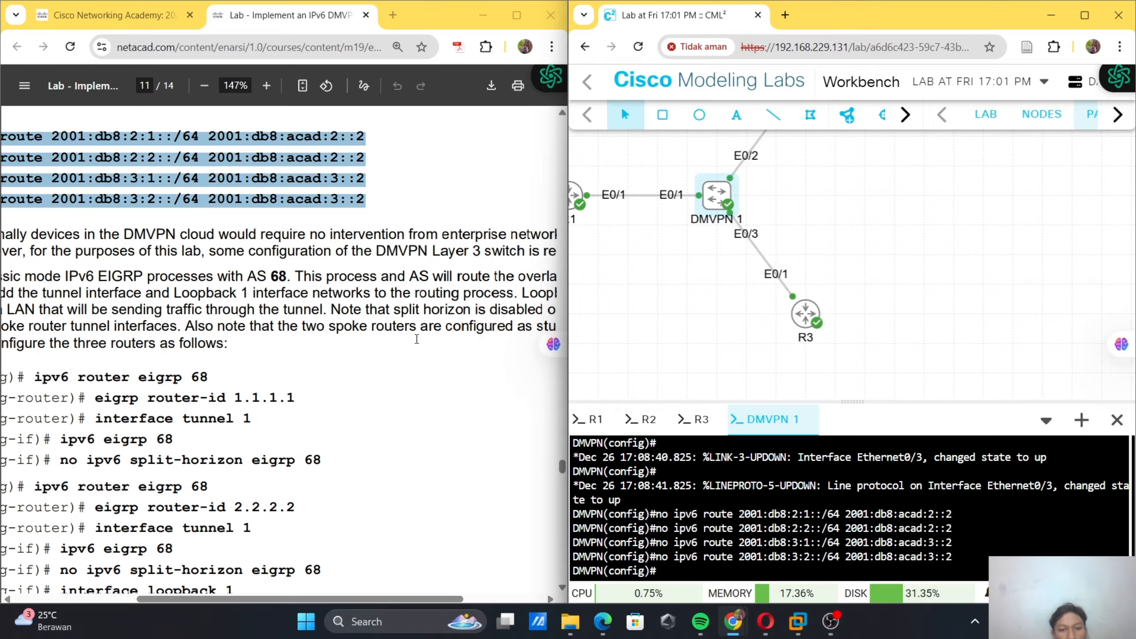
{"action": "scroll", "coordinate": [417, 339], "scroll_direction": "right", "scroll_amount": 1}
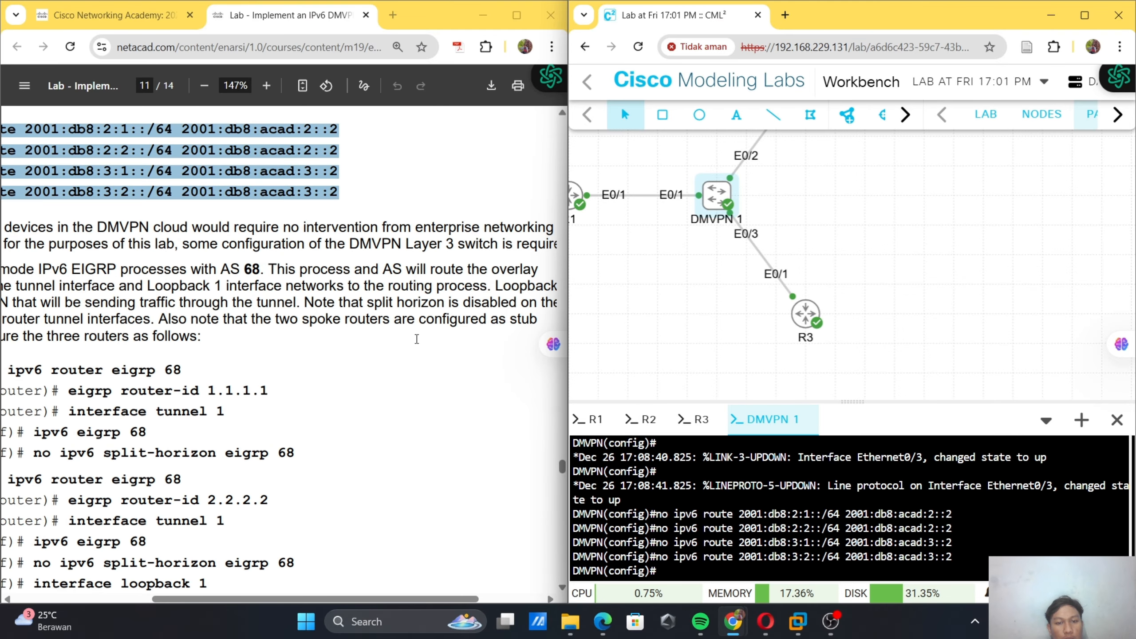
{"action": "scroll", "coordinate": [417, 339], "scroll_direction": "left", "scroll_amount": 5}
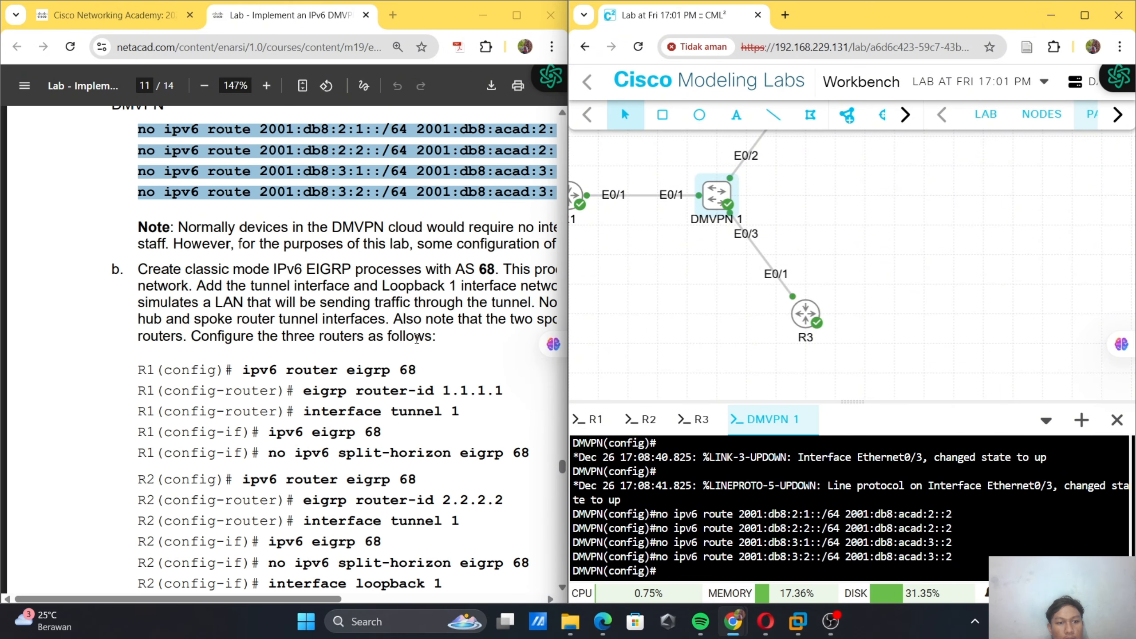
{"action": "scroll", "coordinate": [416, 338], "scroll_direction": "up", "scroll_amount": 1}
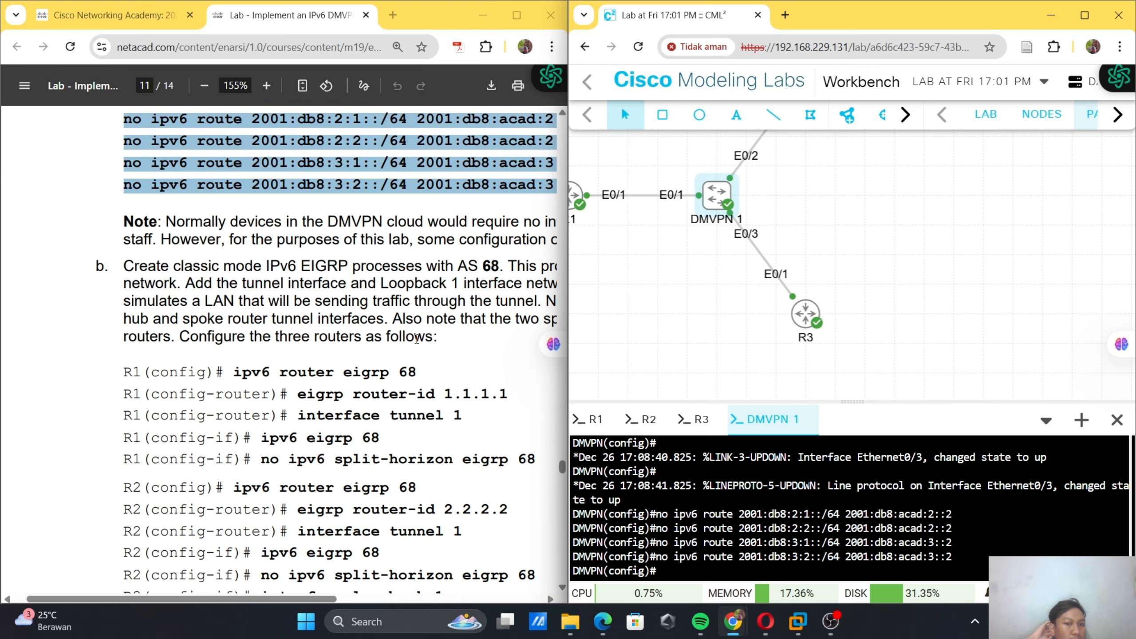
{"action": "scroll", "coordinate": [416, 338], "scroll_direction": "right", "scroll_amount": 5}
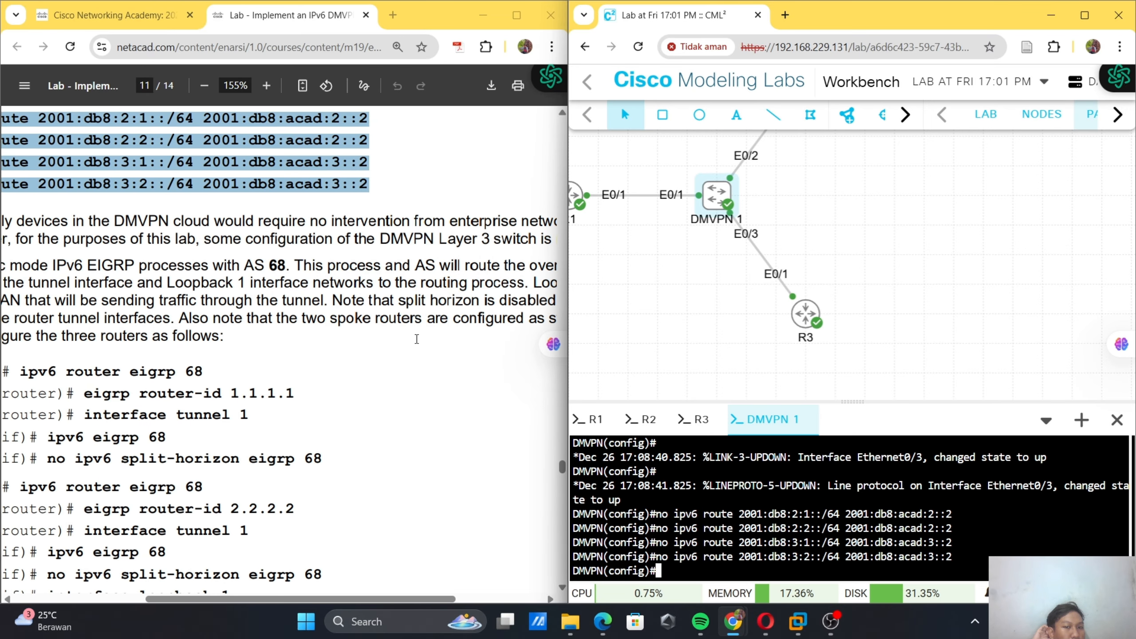
{"action": "scroll", "coordinate": [416, 338], "scroll_direction": "right", "scroll_amount": 1}
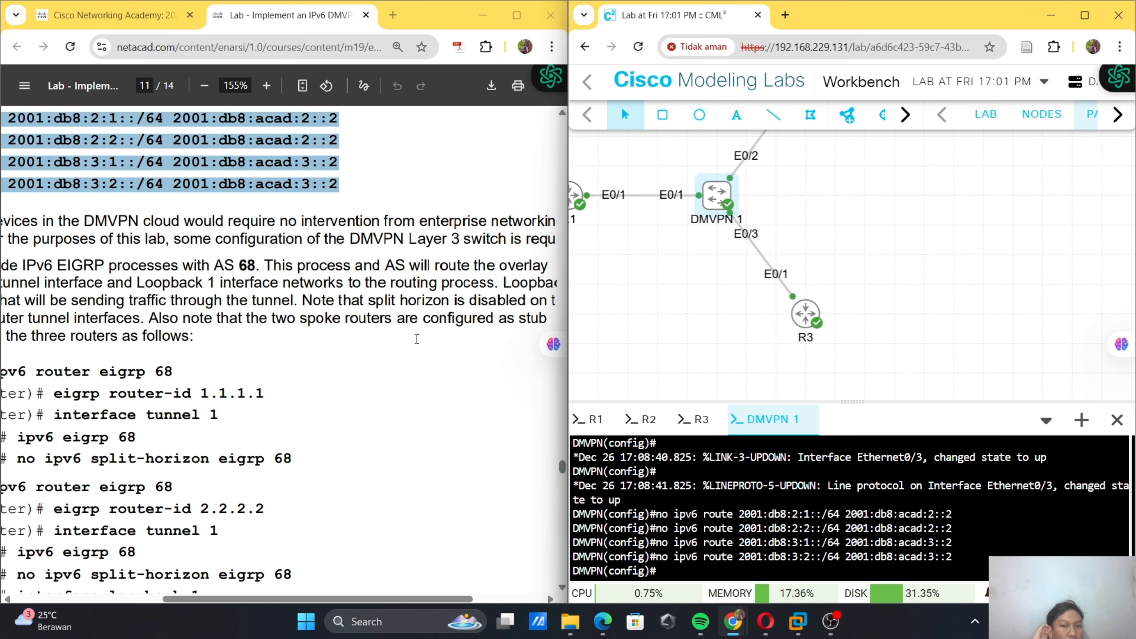
{"action": "scroll", "coordinate": [417, 338], "scroll_direction": "left", "scroll_amount": 5}
{"action": "scroll", "coordinate": [417, 338], "scroll_direction": "down", "scroll_amount": 3}
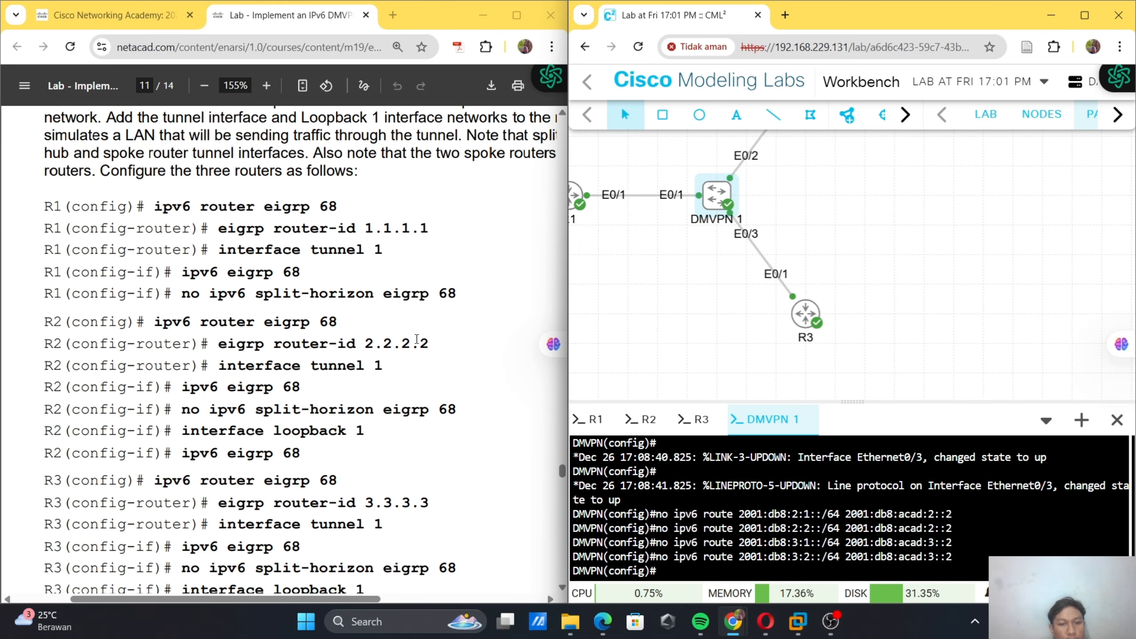
- On R1, create the classic mode IPv6 EIGRP process with ipv6 router eigrp 68
{"action": "left_click", "coordinate": [596, 430]}
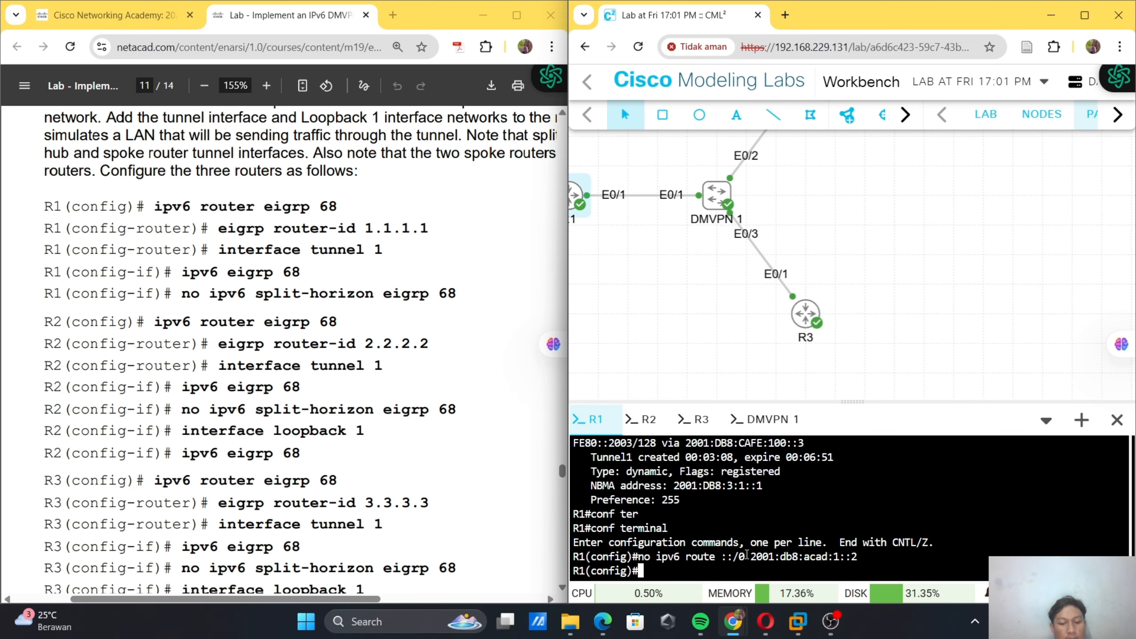
{"action": "type", "text": "ipv6 "}
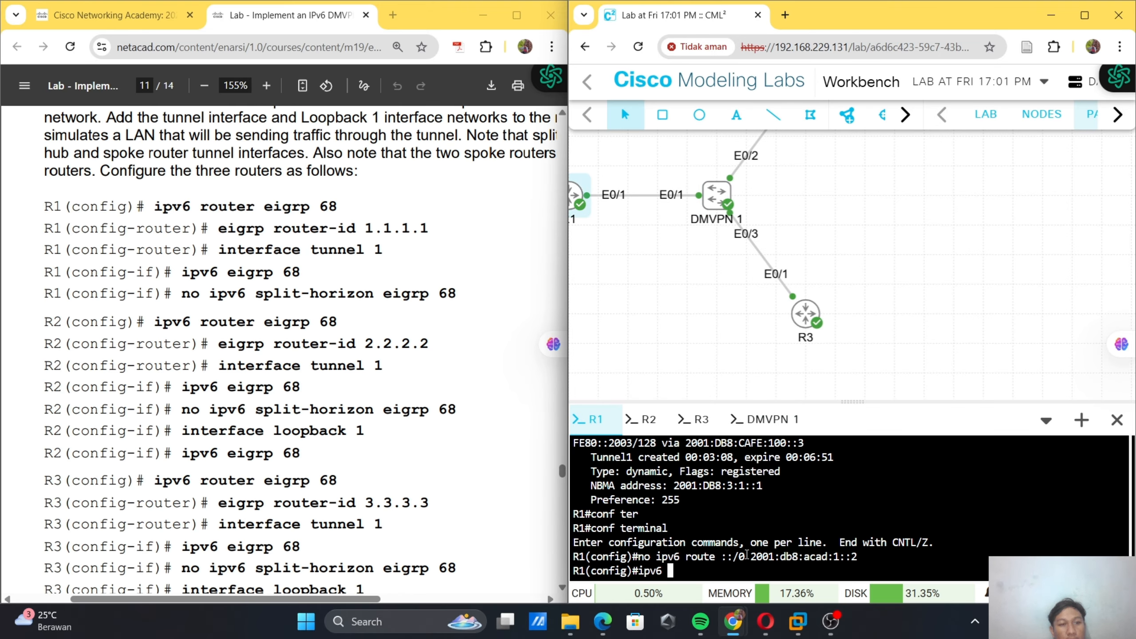
{"action": "type", "text": "ro"}
{"action": "key", "text": "Tab"}
{"action": "type", "text": "r ei"}
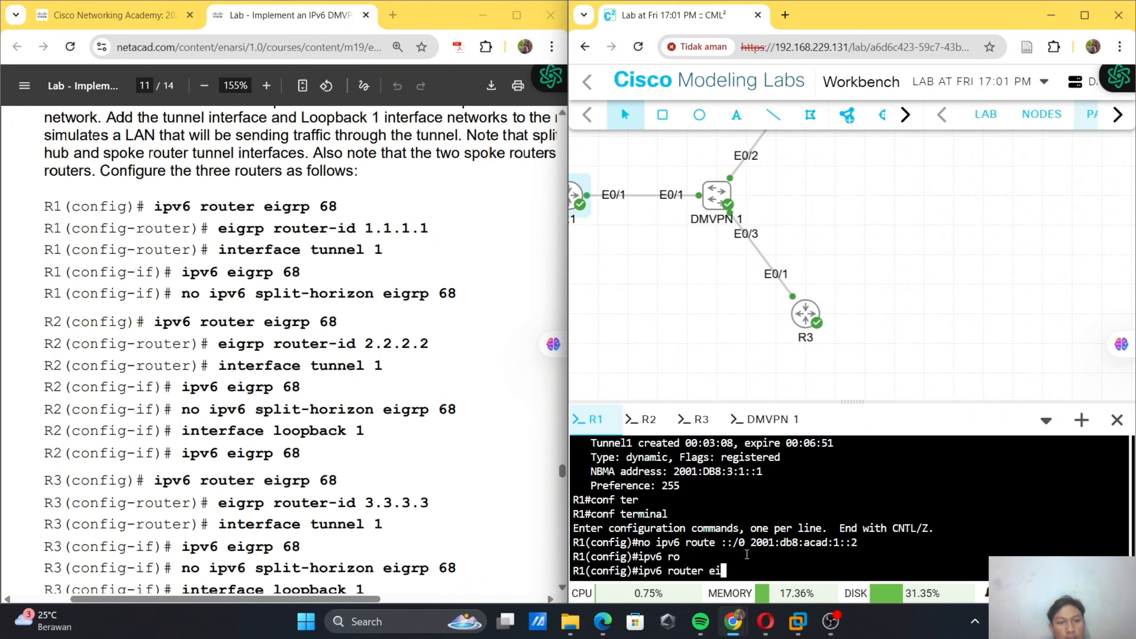
{"action": "key", "text": "Tab"}
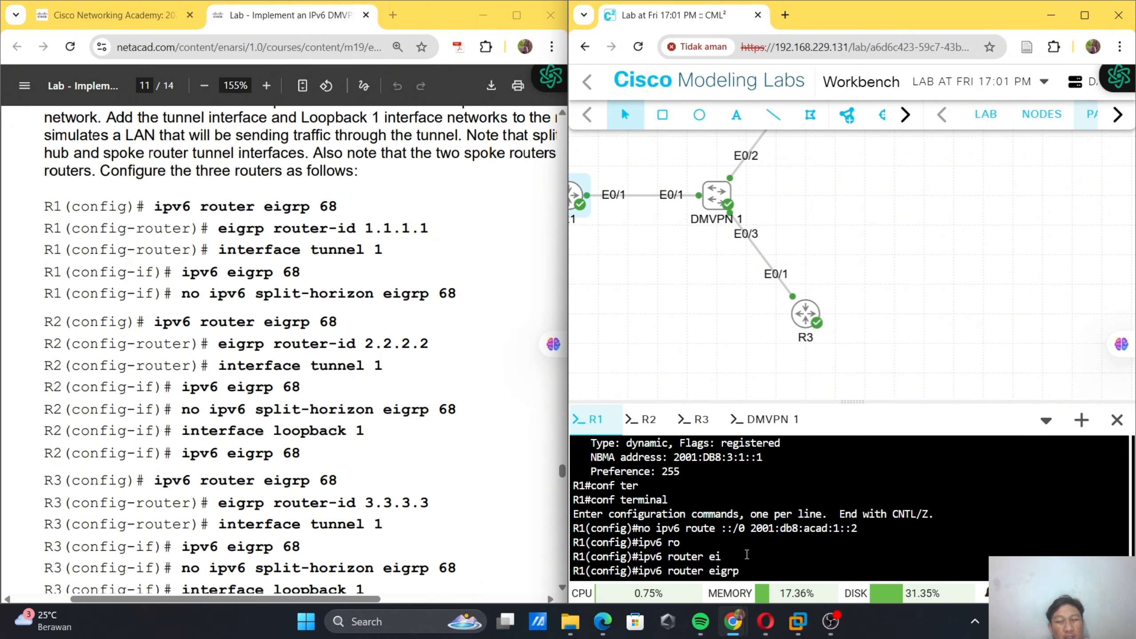
{"action": "type", "text": "68"}
{"action": "key", "text": "Return"}
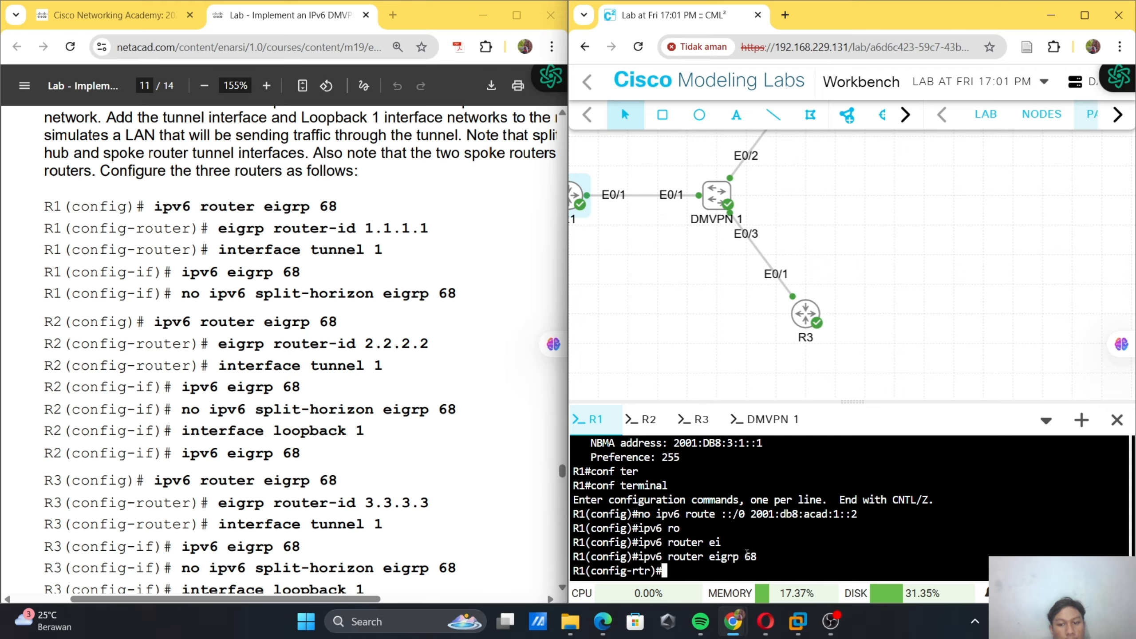
- Set the EIGRP router ID on R1 to 1.1.1.1
{"action": "type", "text": "ei"}
{"action": "key", "text": "Tab"}
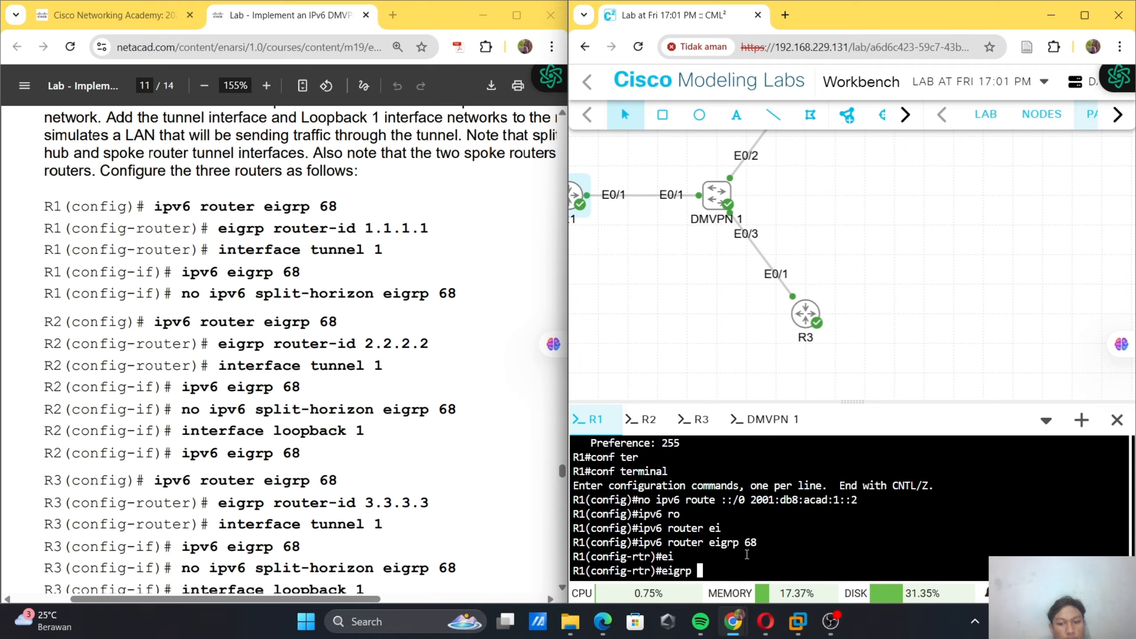
{"action": "type", "text": "ro"}
{"action": "key", "text": "Tab"}
{"action": "type", "text": "1"}
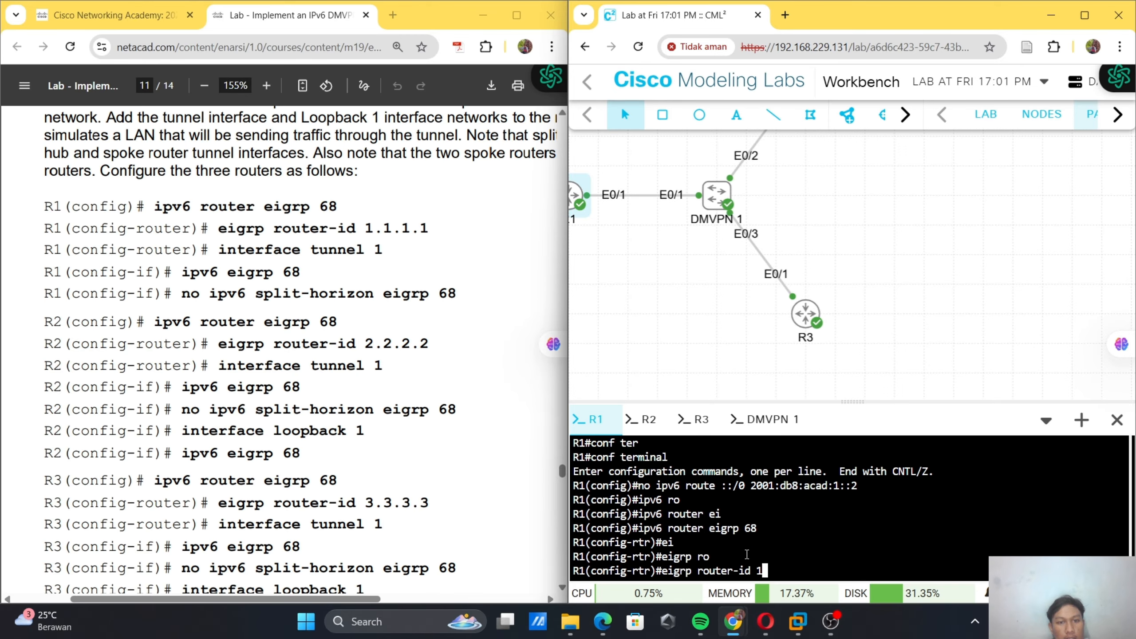
{"action": "type", "text": ".1.1.1"}
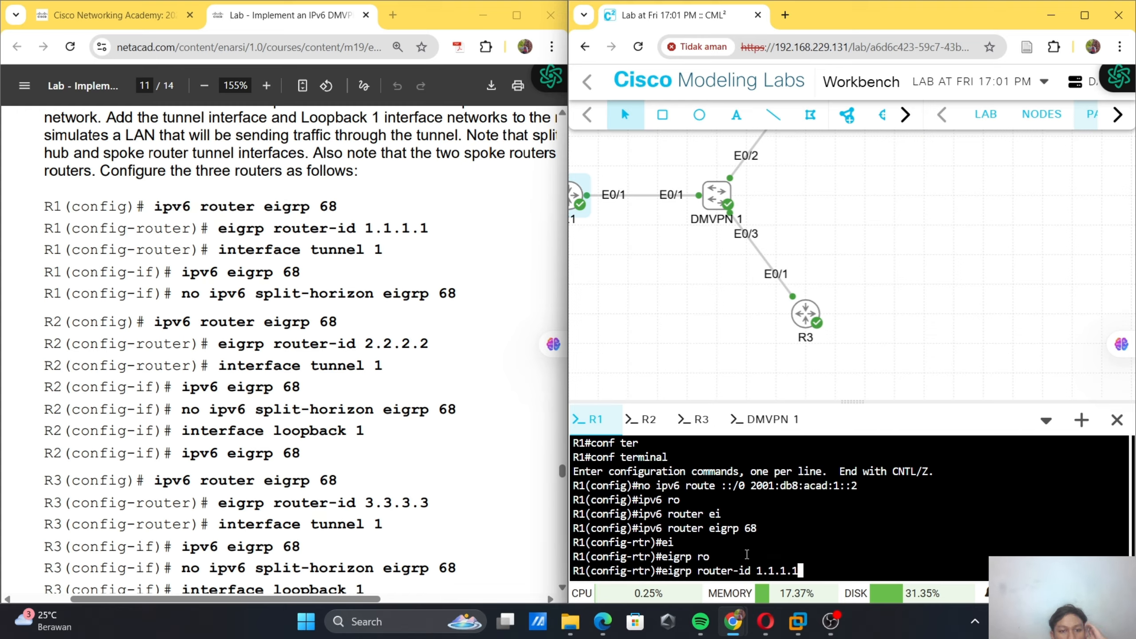
{"action": "key", "text": "Return"}
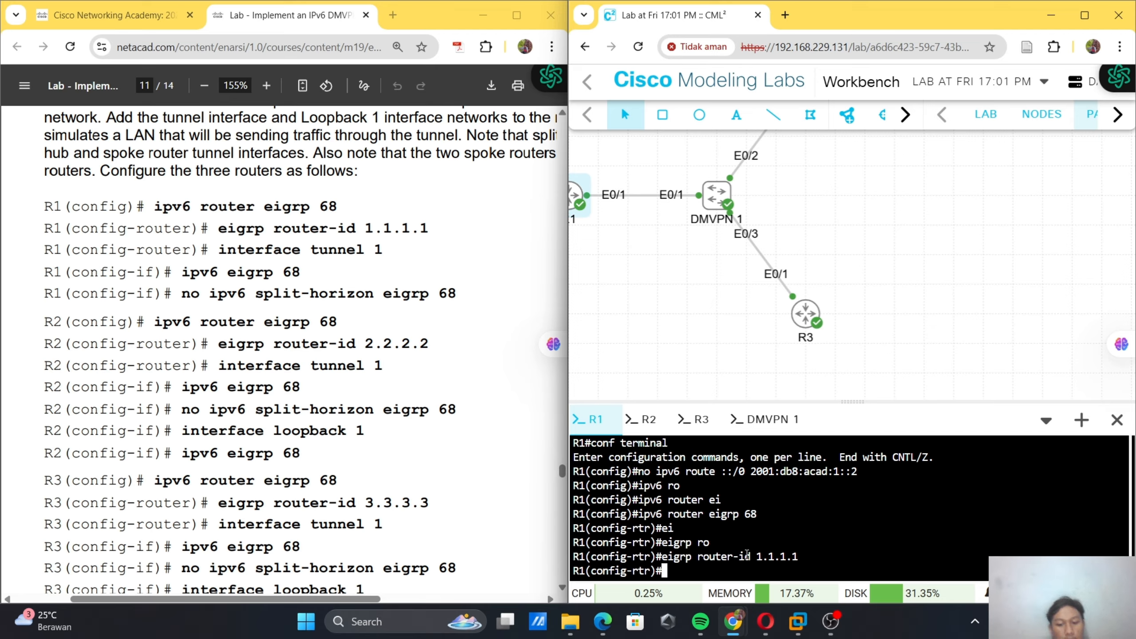
{"action": "type", "text": "in"}
{"action": "key", "text": "Tab"}
{"action": "type", "text": "te"}
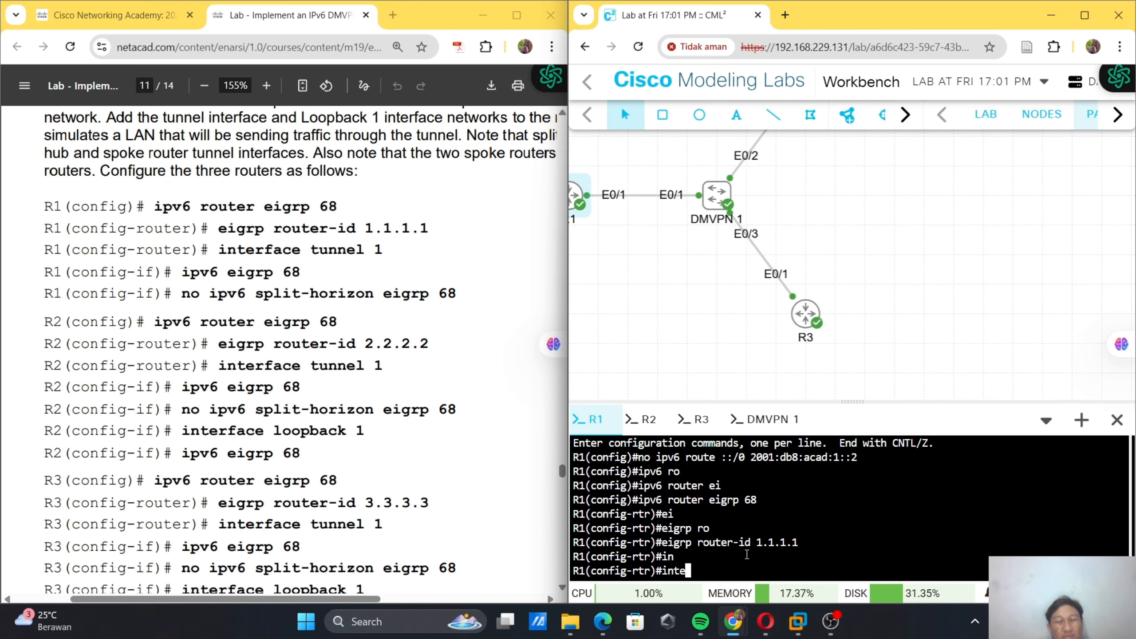
{"action": "key", "text": "Tab"}
{"action": "type", "text": "r"}
{"action": "key", "text": "Tab"}
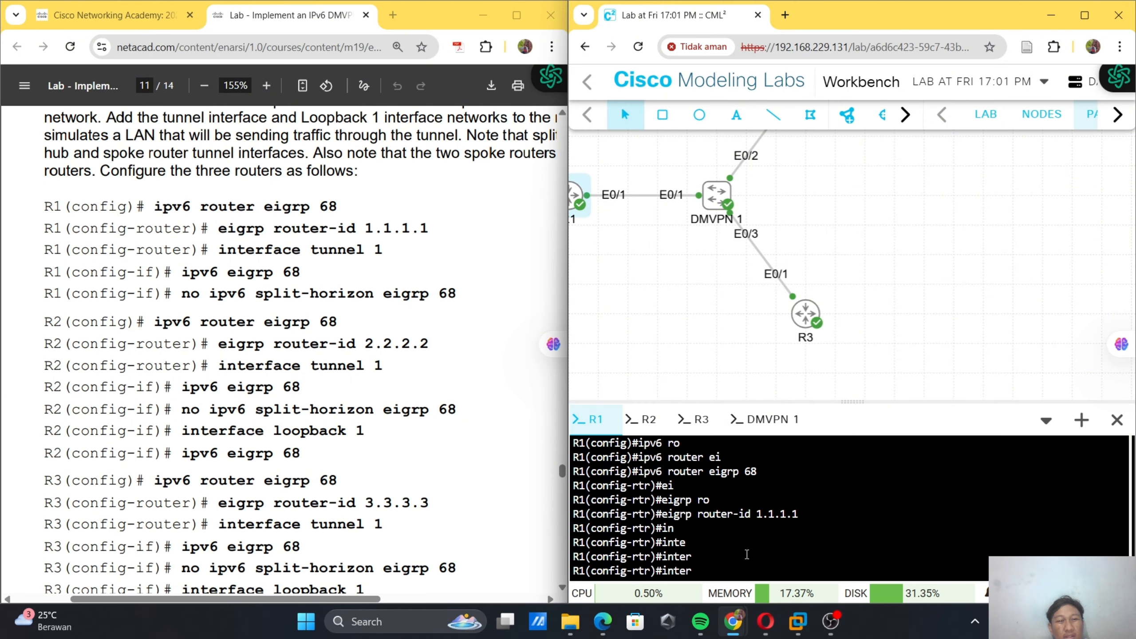
{"action": "key", "text": "BackSpace"}
{"action": "key", "text": "BackSpace"}
{"action": "key", "text": "BackSpace"}
{"action": "key", "text": "BackSpace"}
{"action": "key", "text": "BackSpace"}
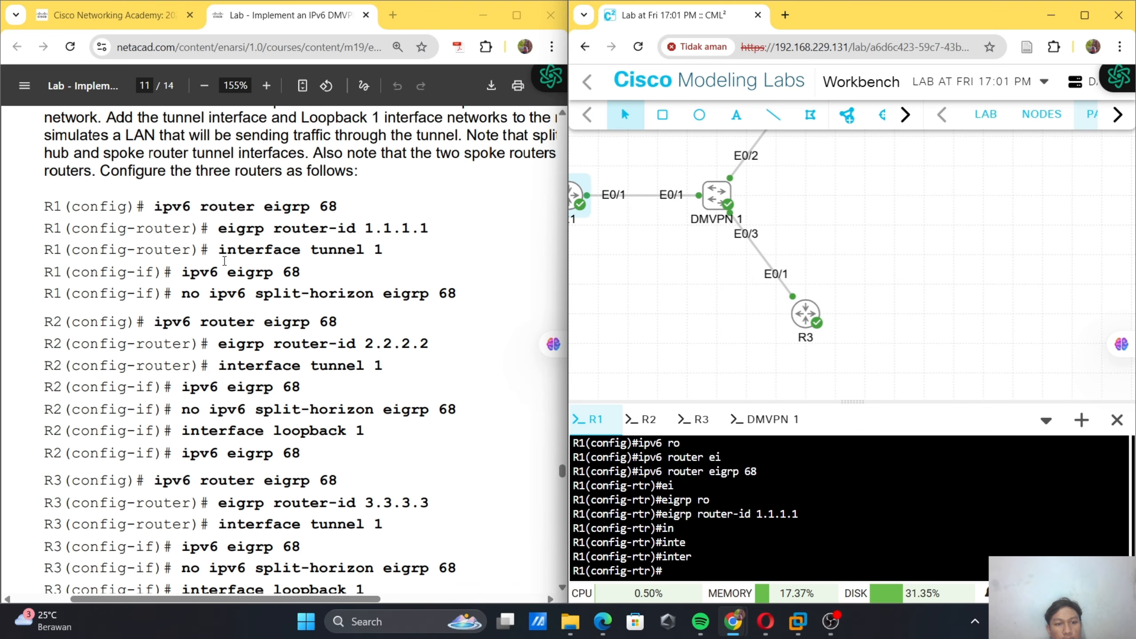
- Enter interface tunnel 1 on R1 using the guide's command and enable EIGRP there with ipv6 eigrp 68
{"action": "left_click_drag", "start_coordinate": [219, 250], "coordinate": [385, 251]}
{"action": "right_click", "coordinate": [724, 488]}
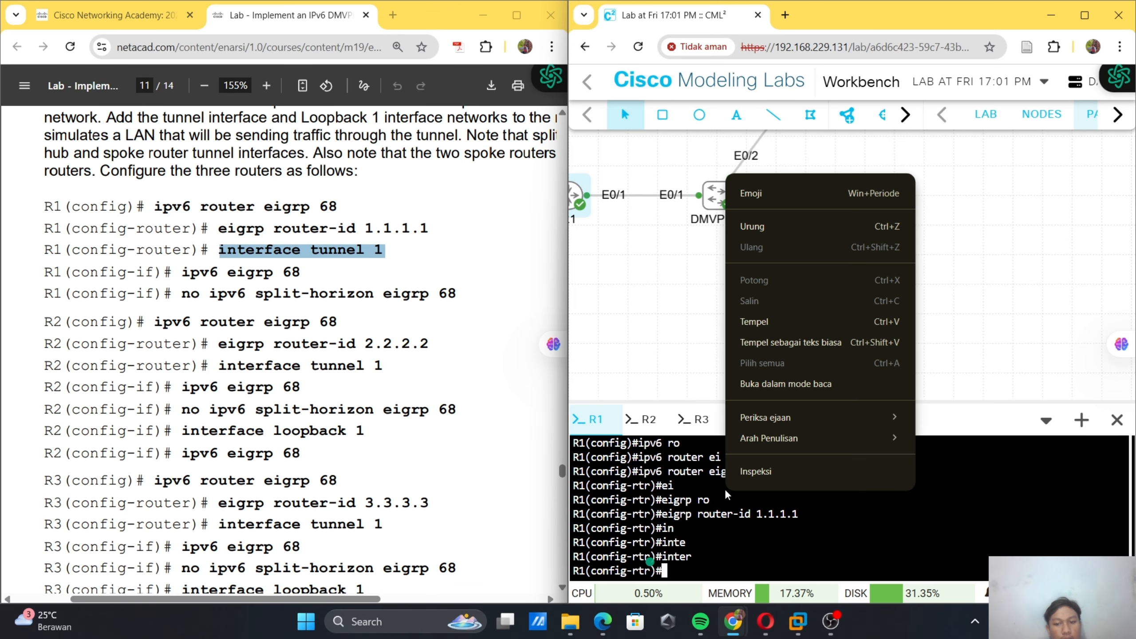
{"action": "left_click", "coordinate": [754, 322]}
{"action": "key", "text": "Return"}
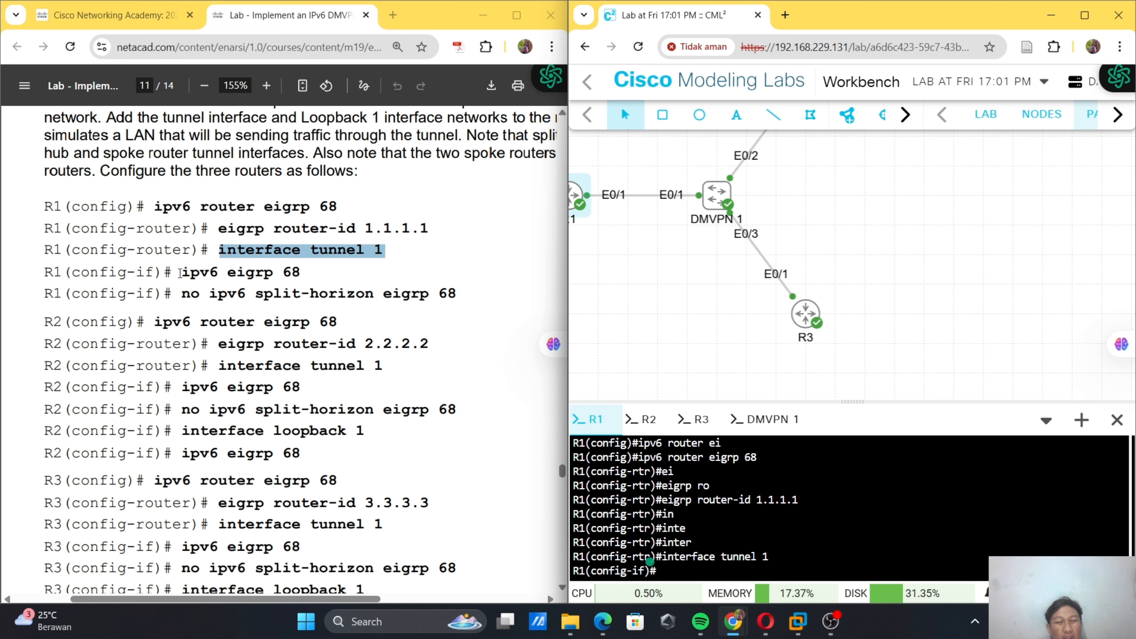
{"action": "left_click_drag", "start_coordinate": [179, 273], "coordinate": [319, 272]}
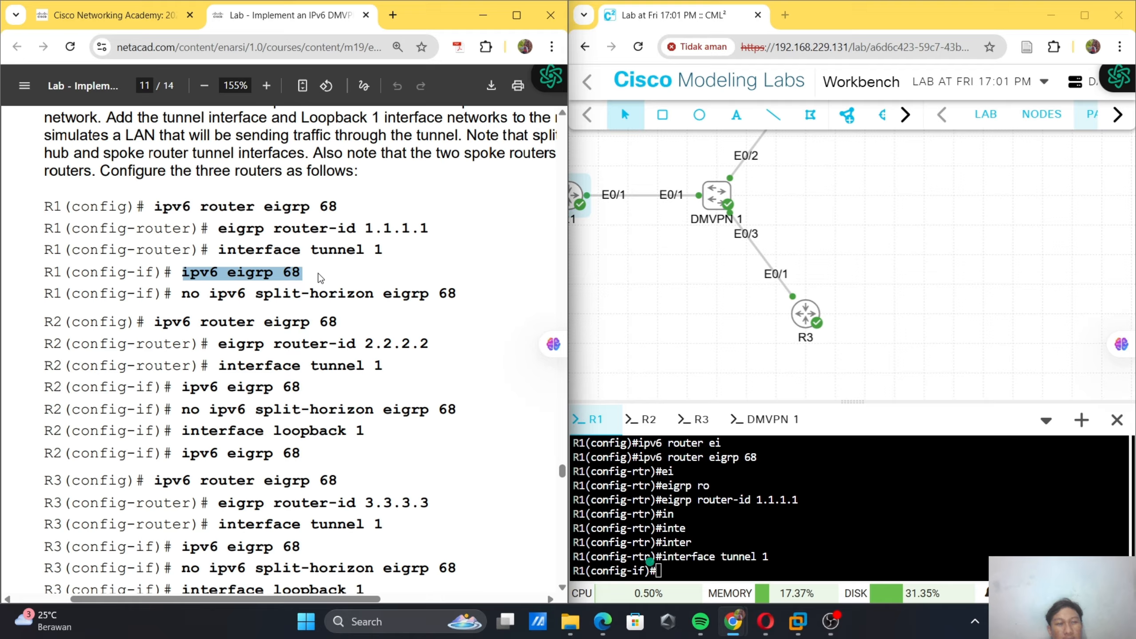
{"action": "right_click", "coordinate": [730, 471]}
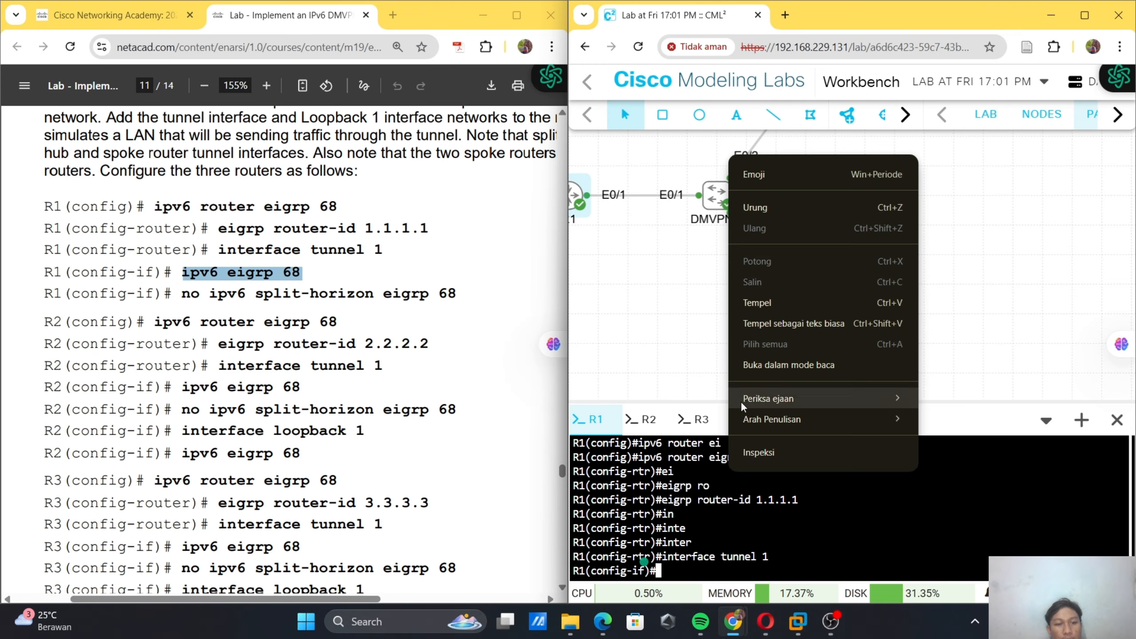
{"action": "left_click", "coordinate": [763, 294]}
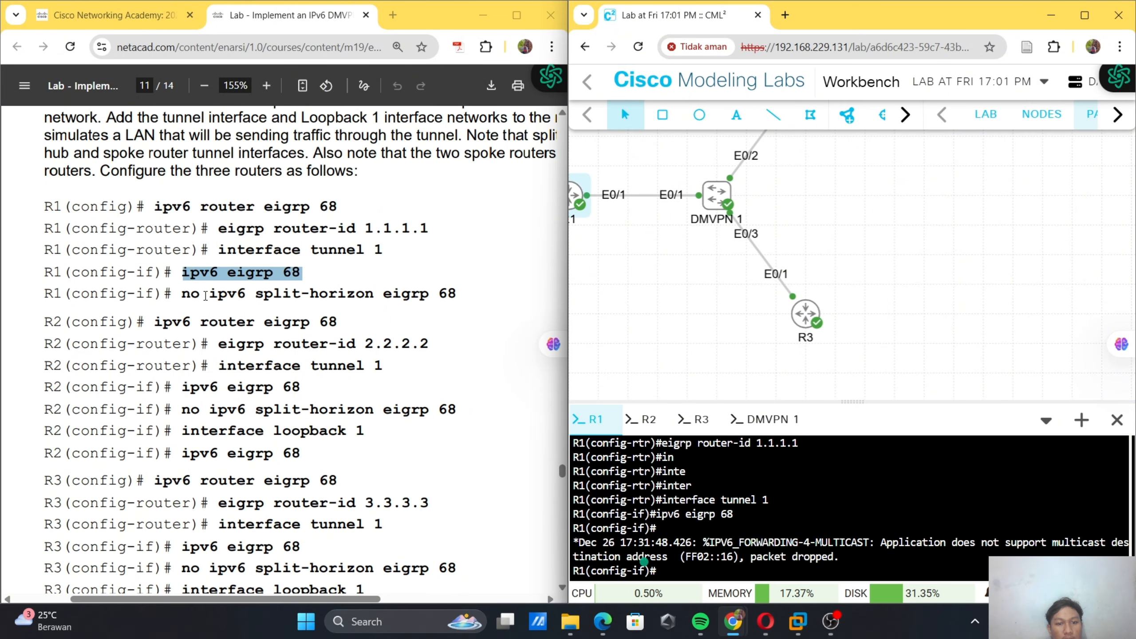
- Disable split horizon on R1's tunnel interface with the guide's no ipv6 split-horizon eigrp 68 command
{"action": "left_click_drag", "start_coordinate": [182, 294], "coordinate": [456, 291]}
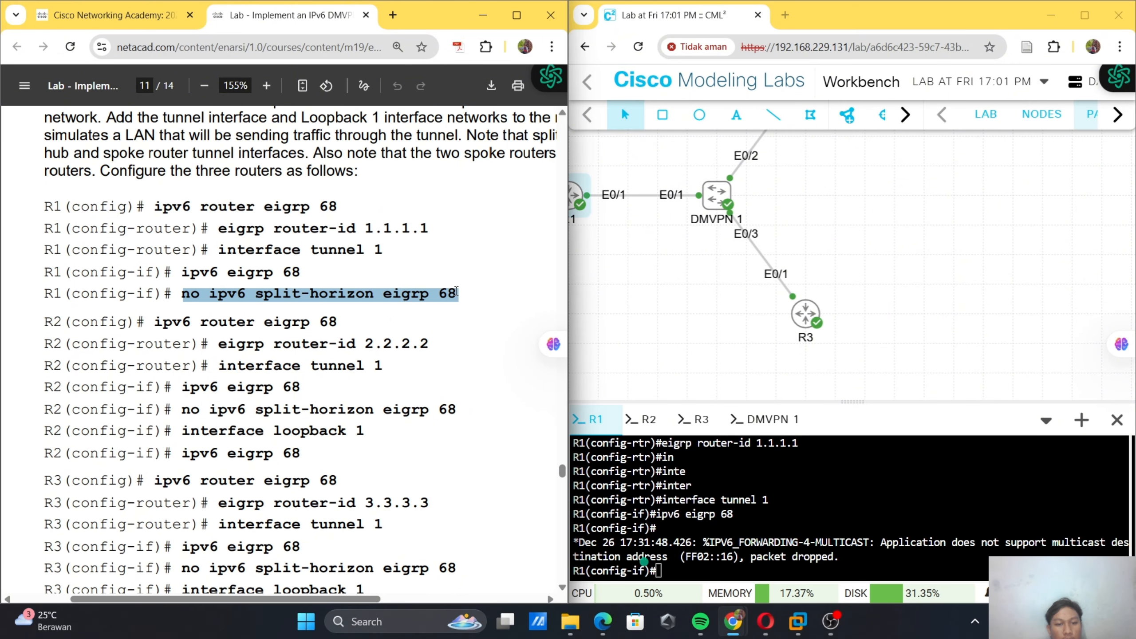
{"action": "right_click", "coordinate": [718, 462]}
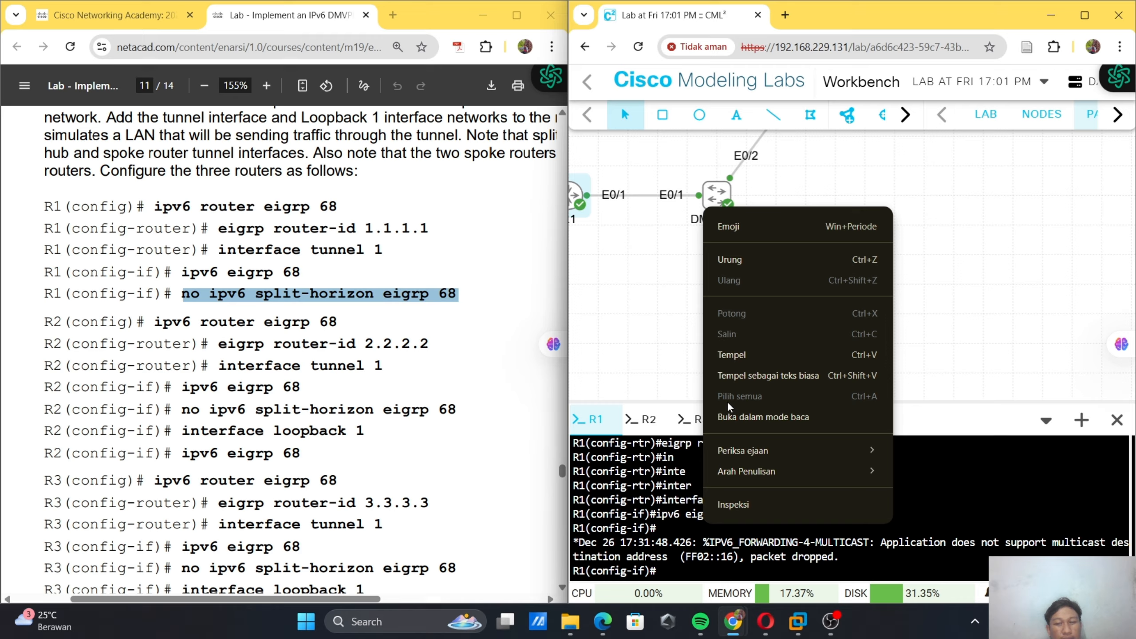
{"action": "left_click", "coordinate": [738, 355]}
{"action": "key", "text": "Return"}
- On R2, create the IPv6 EIGRP process with ipv6 router eigrp 68 and set its router ID to 2.2.2.2
{"action": "scroll", "coordinate": [368, 381], "scroll_direction": "down", "scroll_amount": 3}
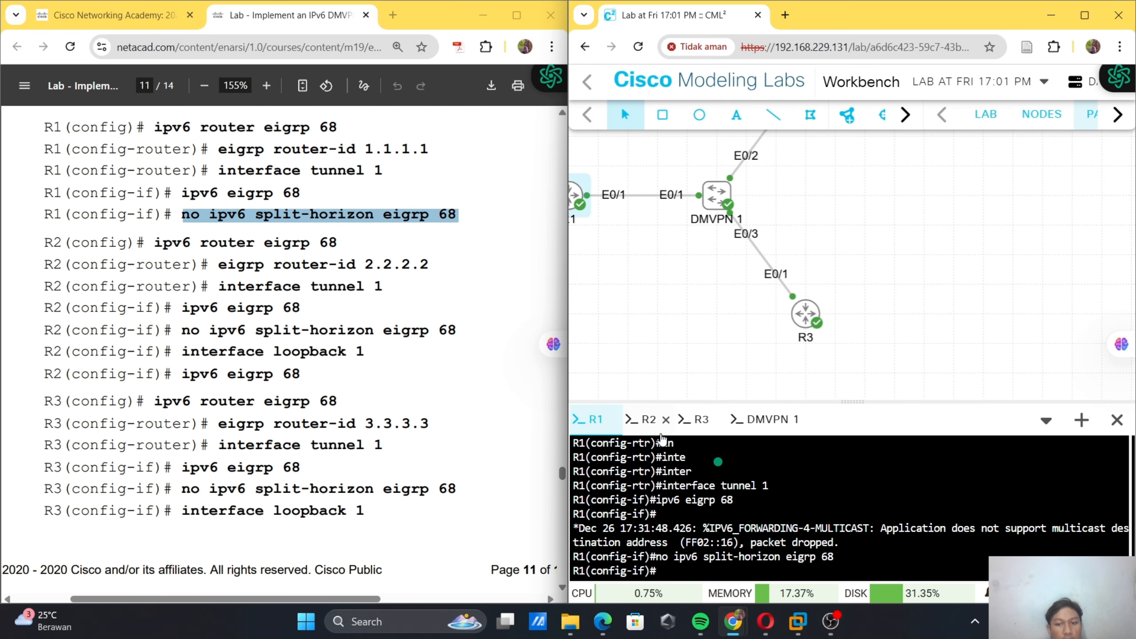
{"action": "left_click", "coordinate": [643, 419]}
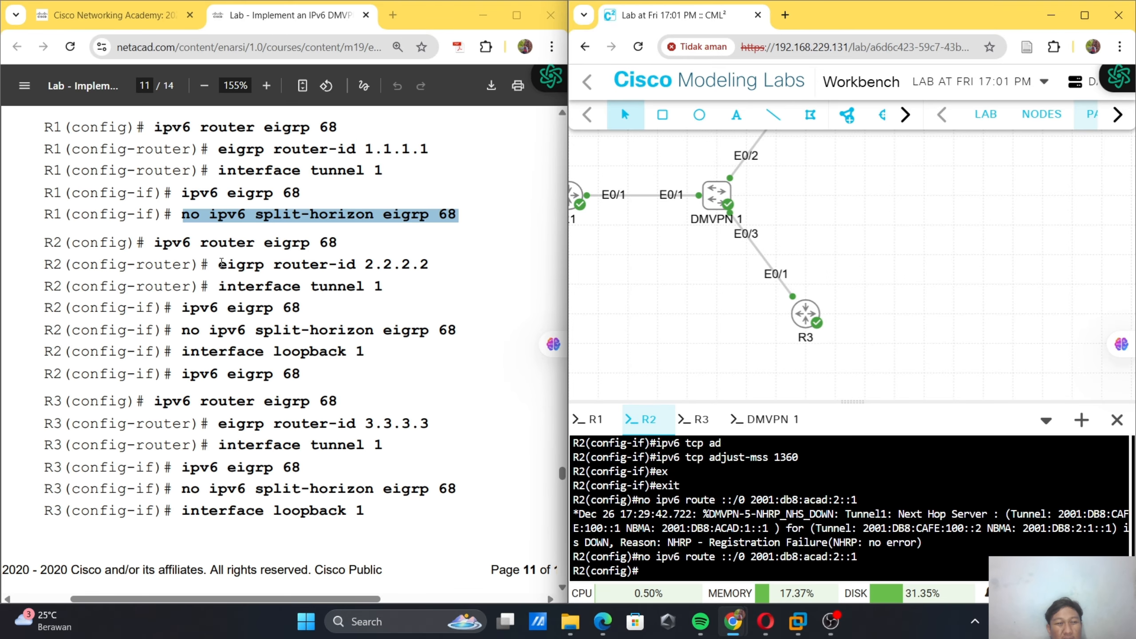
{"action": "left_click_drag", "start_coordinate": [219, 265], "coordinate": [438, 275]}
{"action": "key", "text": "ctrl+c"}
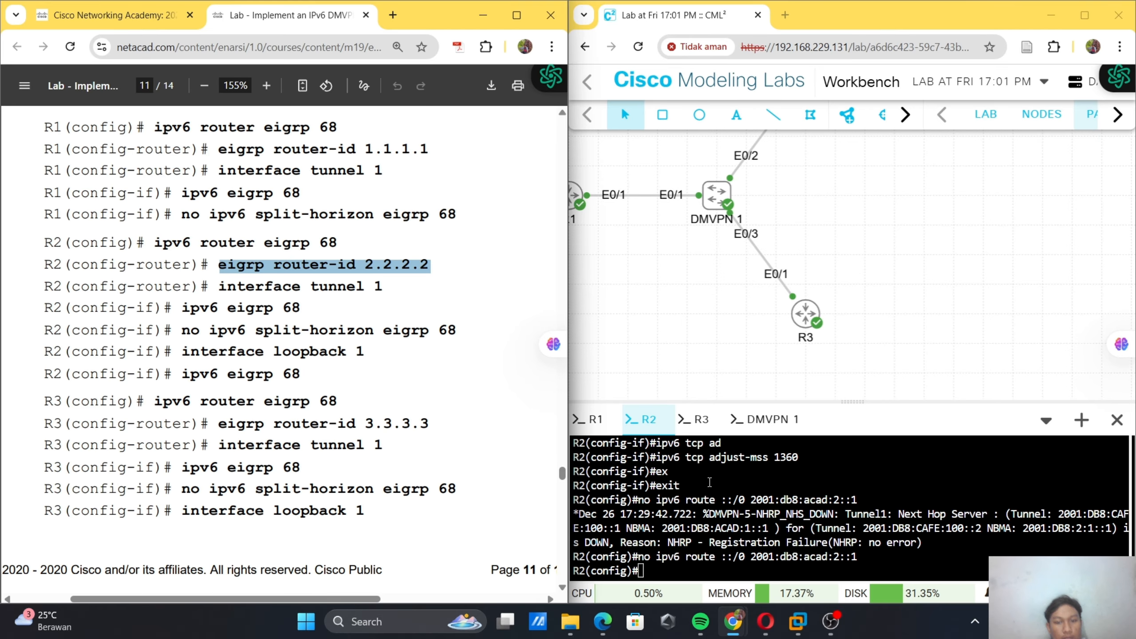
{"action": "left_click", "coordinate": [709, 482]}
{"action": "type", "text": "ipv6 "}
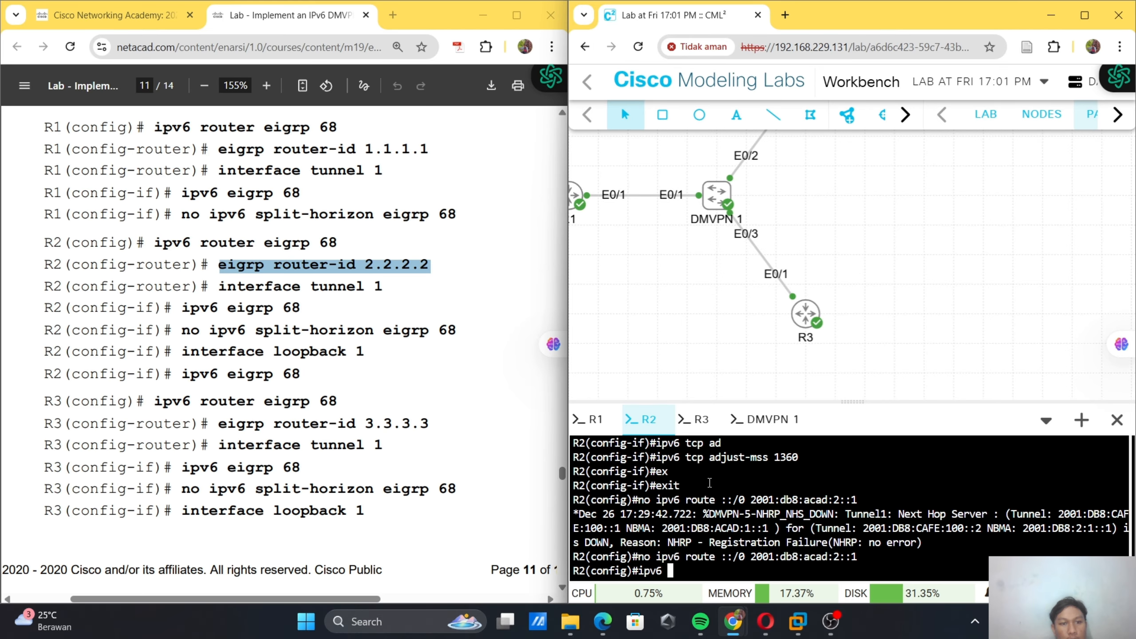
{"action": "type", "text": "ro"}
{"action": "key", "text": "Tab"}
{"action": "type", "text": "uter"}
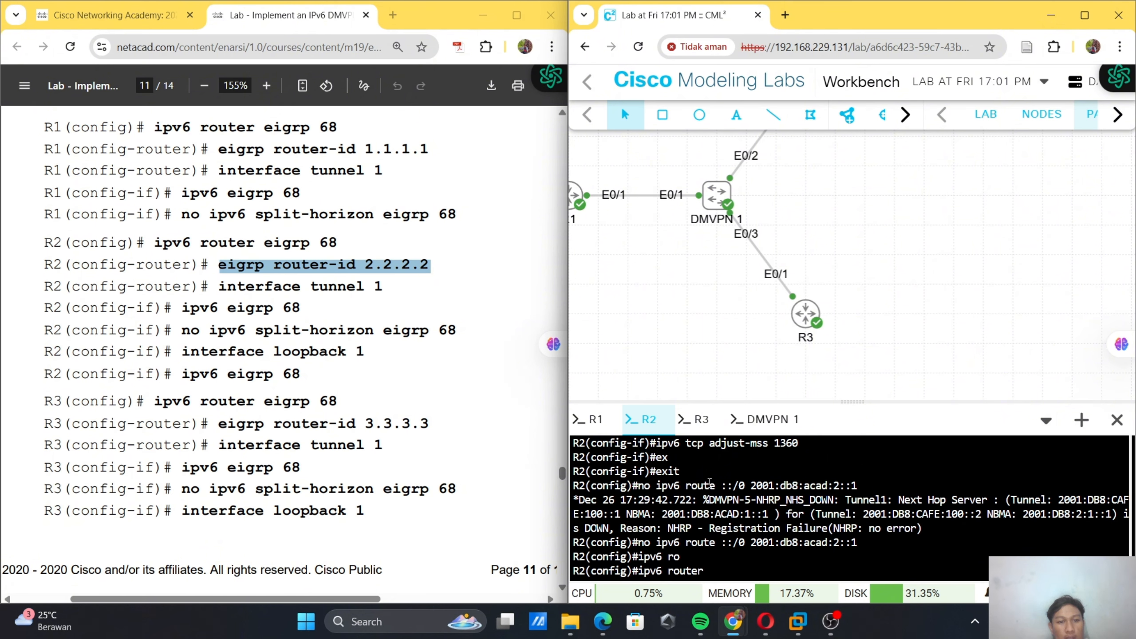
{"action": "type", "text": " ei"}
{"action": "key", "text": "Tab"}
{"action": "type", "text": "68"}
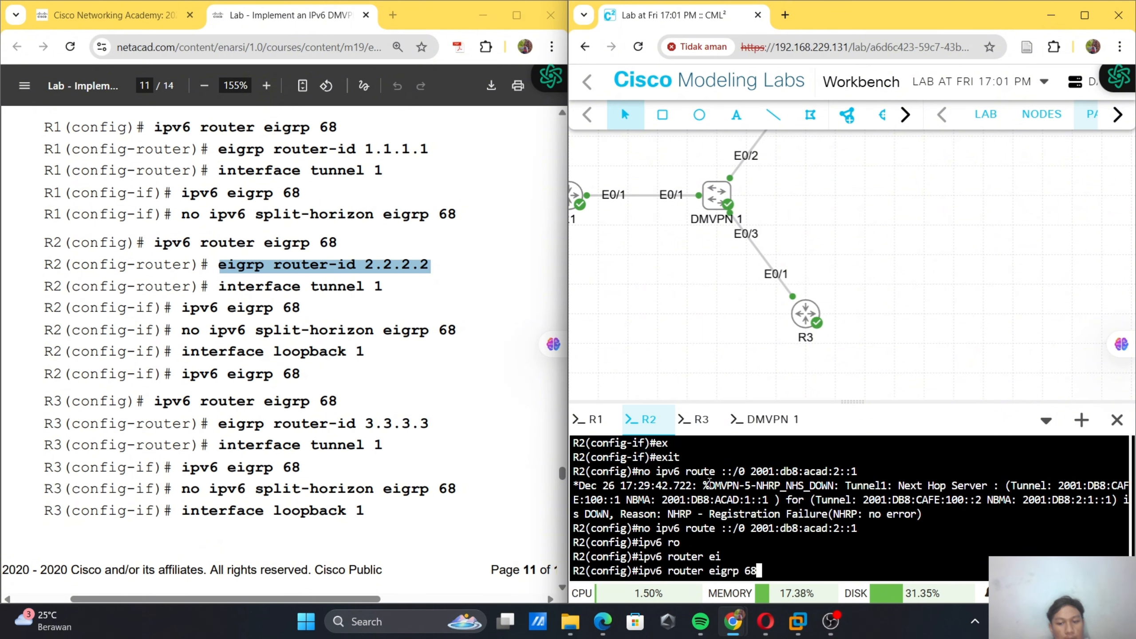
{"action": "key", "text": "Return"}
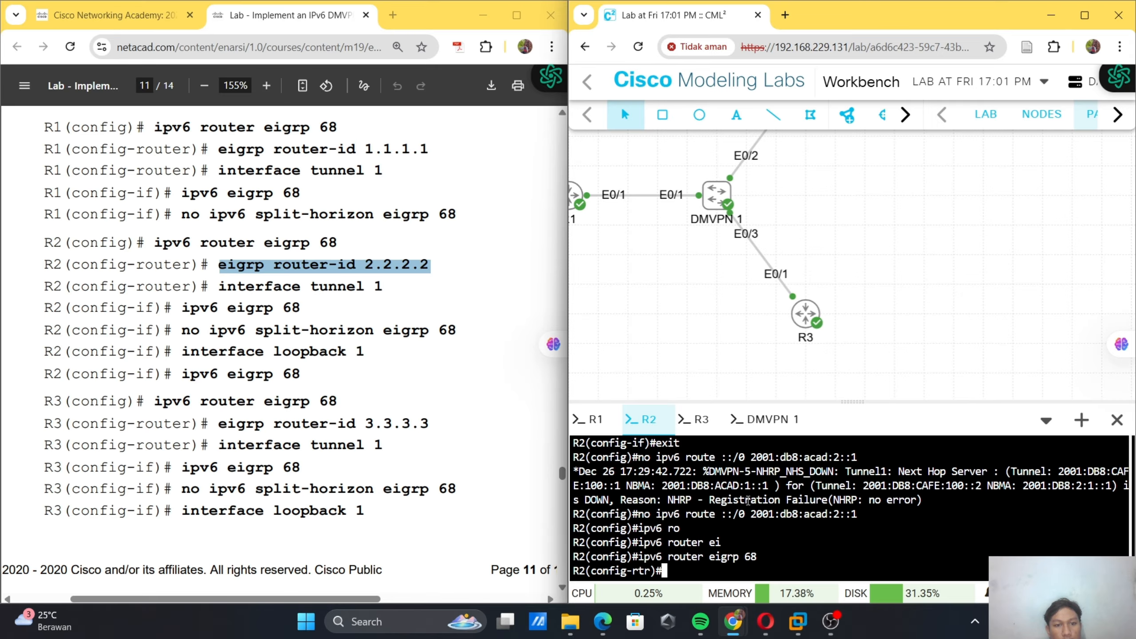
{"action": "right_click", "coordinate": [747, 500]}
{"action": "left_click", "coordinate": [782, 337]}
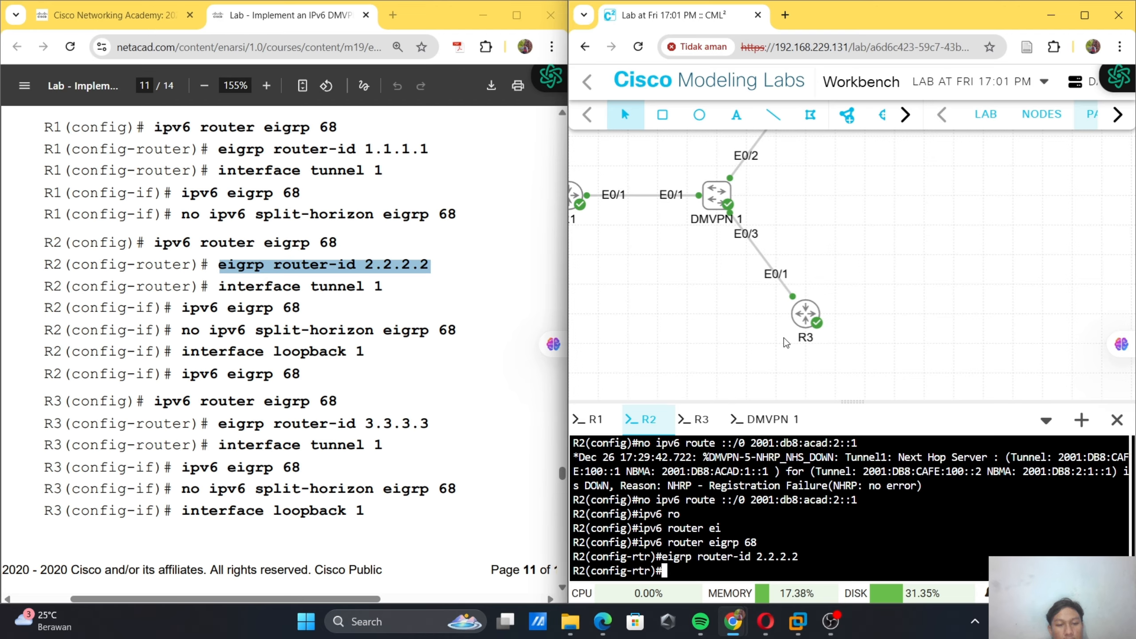
- Enter interface tunnel 1 on R2 and enable EIGRP on it with ipv6 eigrp 68
{"action": "left_click_drag", "start_coordinate": [219, 286], "coordinate": [388, 288]}
{"action": "key", "text": "ctrl+c"}
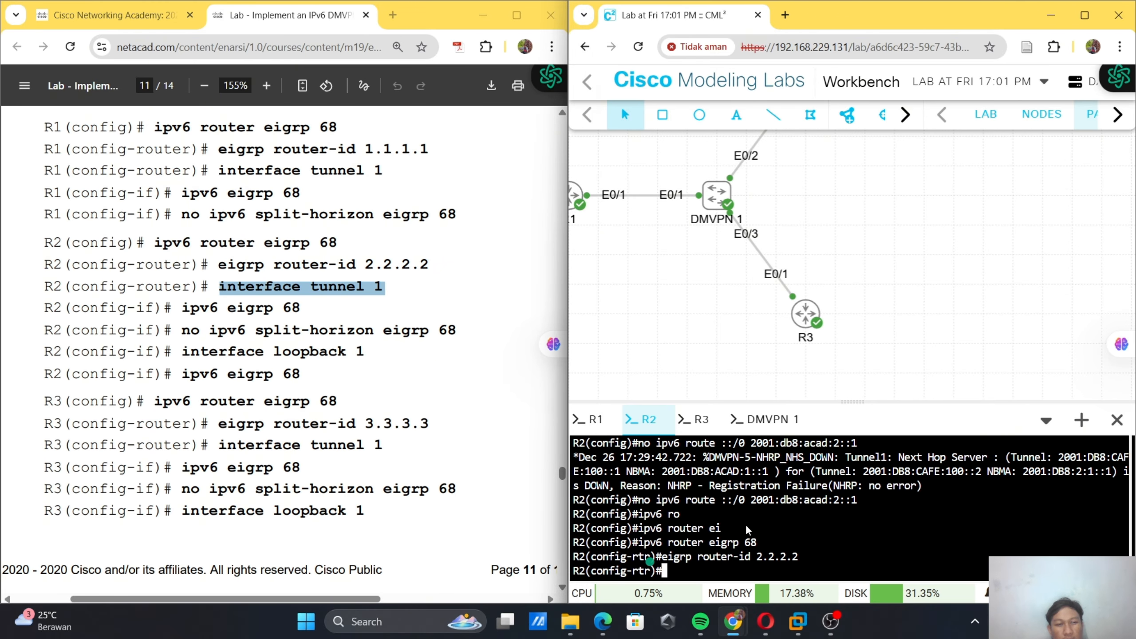
{"action": "right_click", "coordinate": [746, 524]}
{"action": "left_click", "coordinate": [778, 364]}
{"action": "key", "text": "Return"}
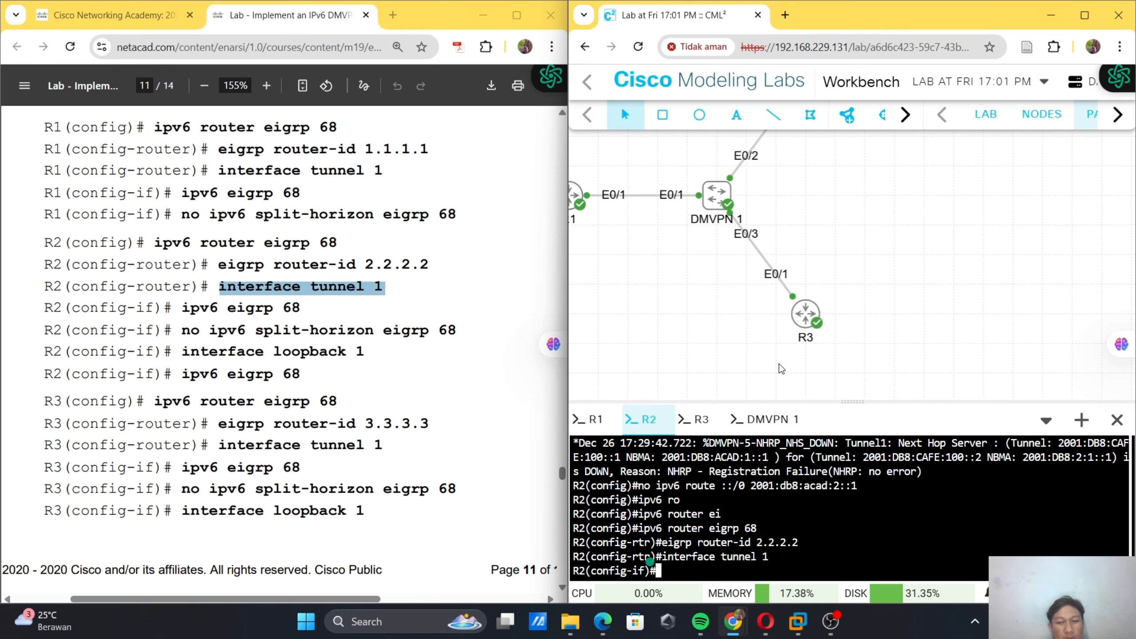
{"action": "scroll", "coordinate": [409, 315], "scroll_direction": "down", "scroll_amount": 1}
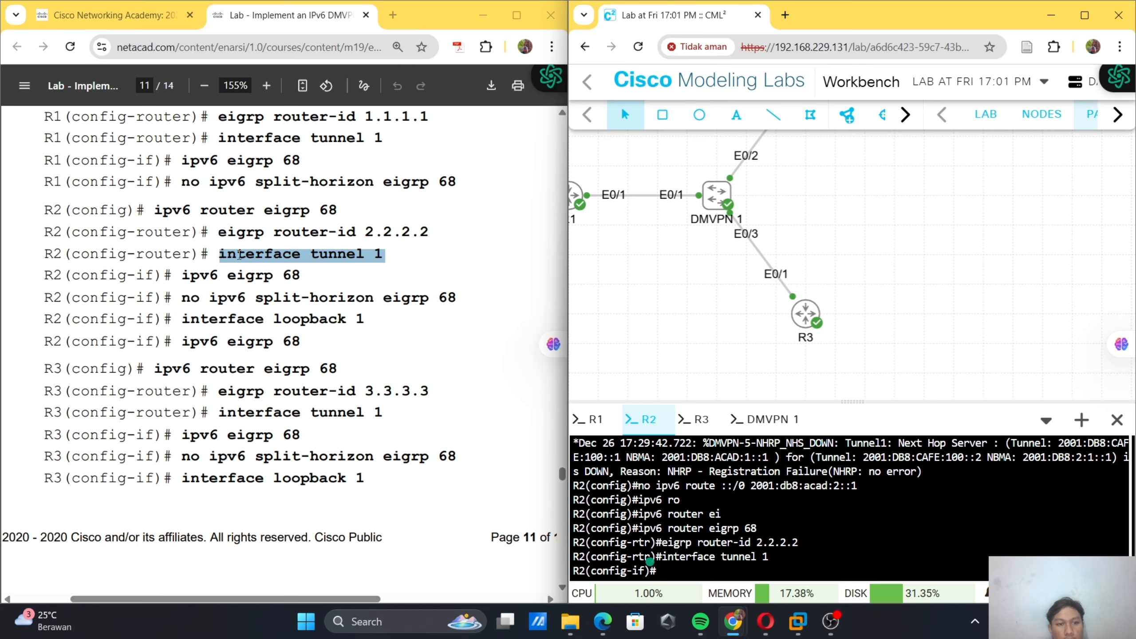
{"action": "type", "text": "ipv6 "}
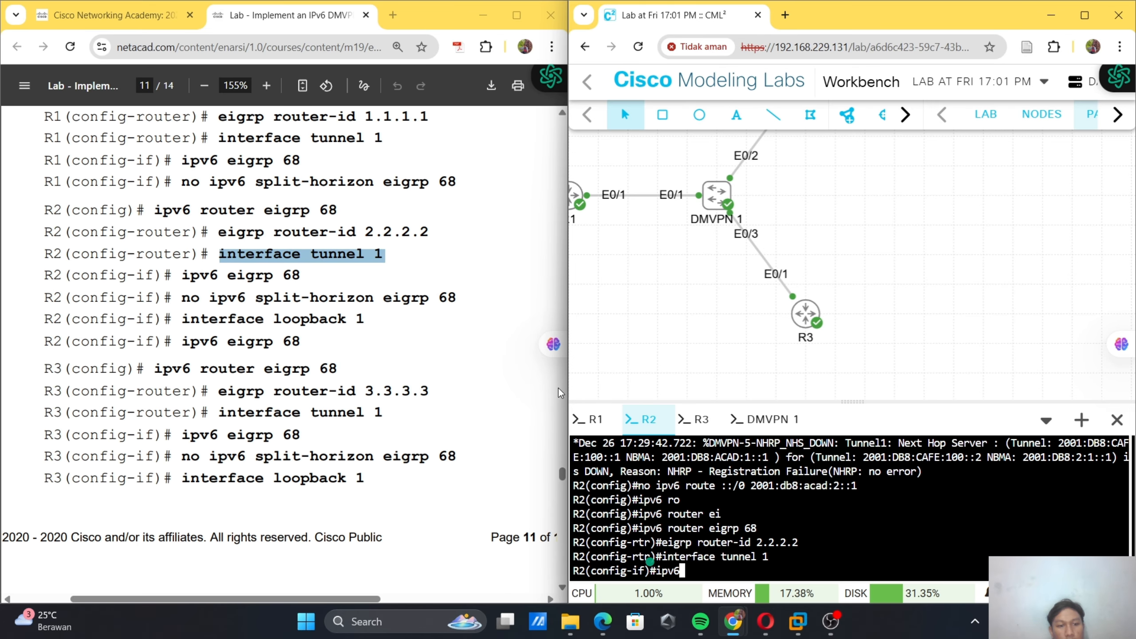
{"action": "type", "text": "ei"}
{"action": "key", "text": "Tab"}
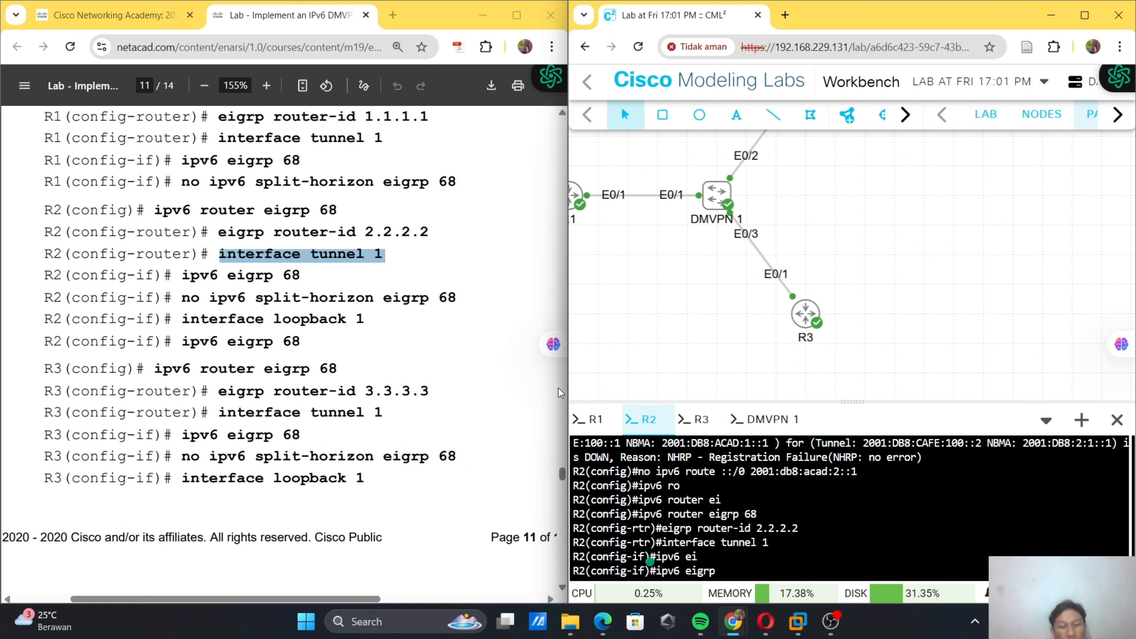
{"action": "type", "text": "68"}
{"action": "key", "text": "Return"}
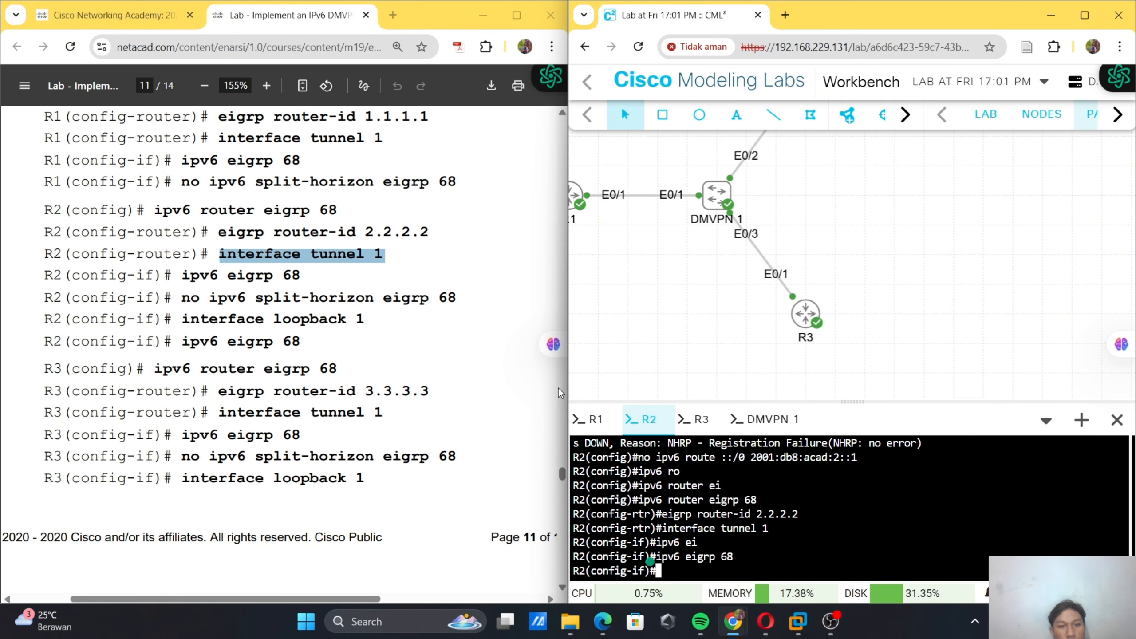
- Disable split horizon on R2's tunnel interface with no ipv6 split-horizon eigrp 68
{"action": "type", "text": "no ip"}
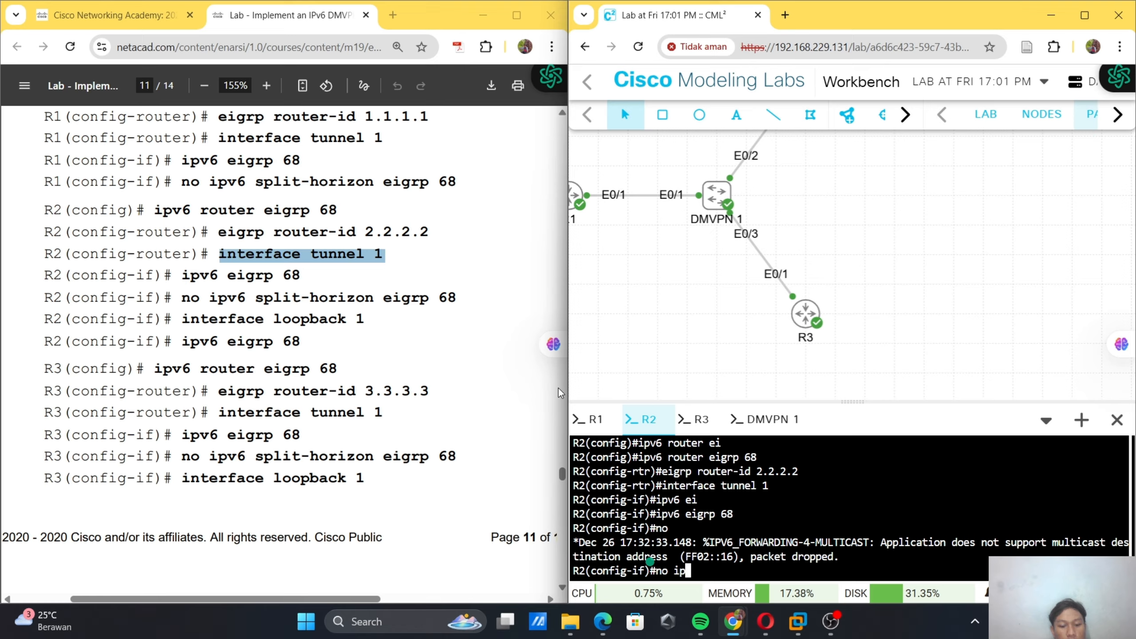
{"action": "type", "text": "v6 sp"}
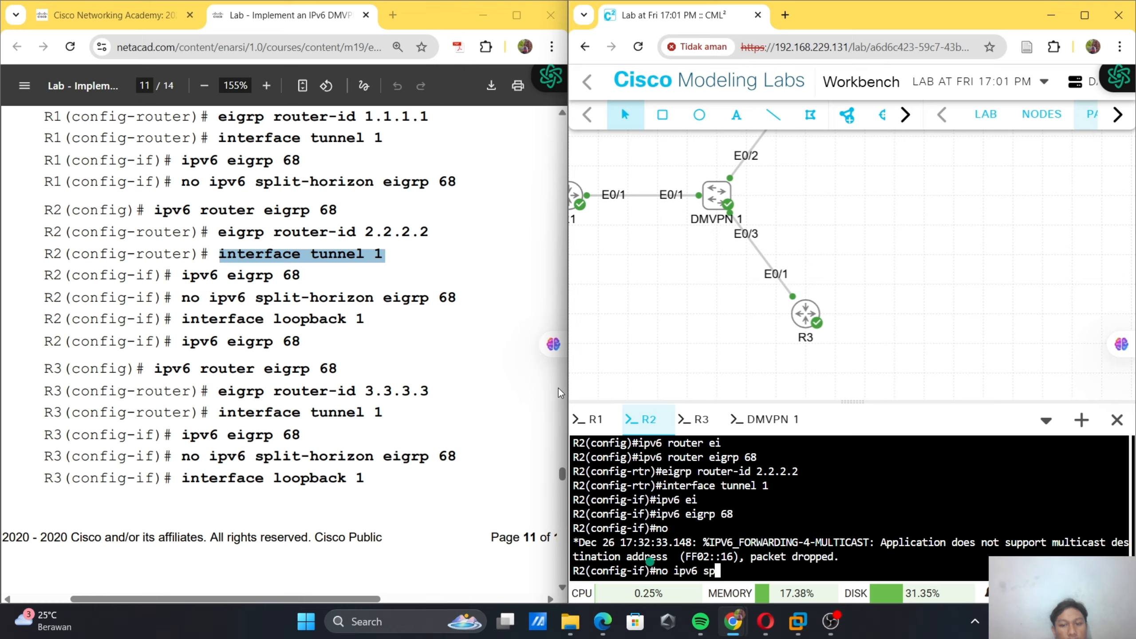
{"action": "key", "text": "Tab"}
{"action": "type", "text": "ei"}
{"action": "key", "text": "Tab"}
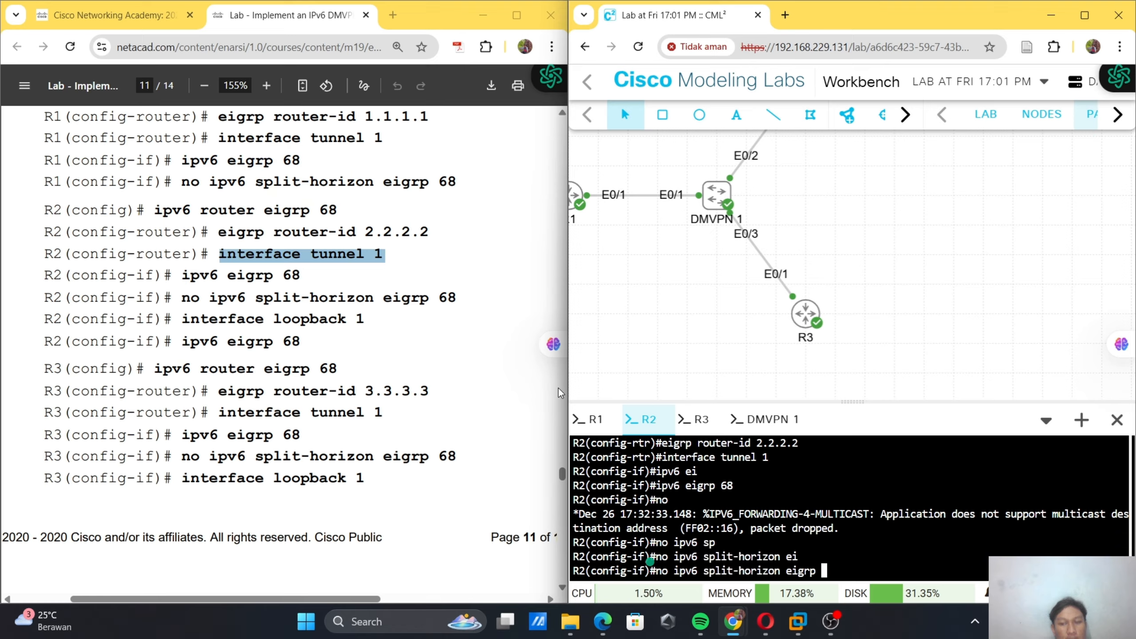
{"action": "type", "text": "68"}
{"action": "key", "text": "Return"}
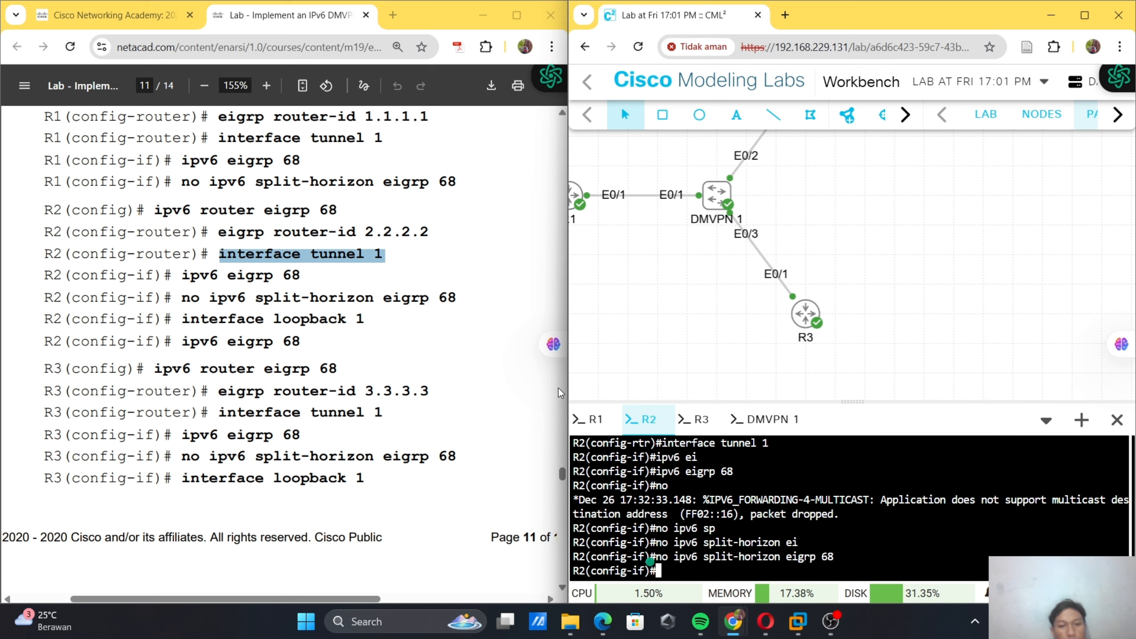
- Enter interface loopback 0 on R2 and enable EIGRP on it with ipv6 eigrp 68
{"action": "type", "text": "in"}
{"action": "key", "text": "Tab"}
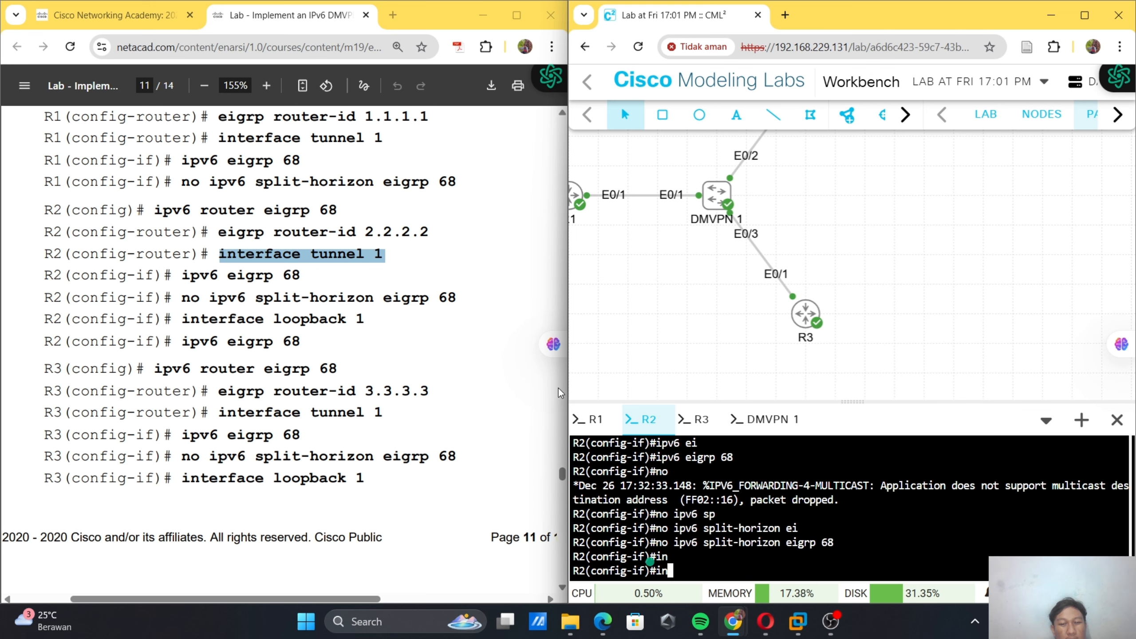
{"action": "type", "text": "terface "}
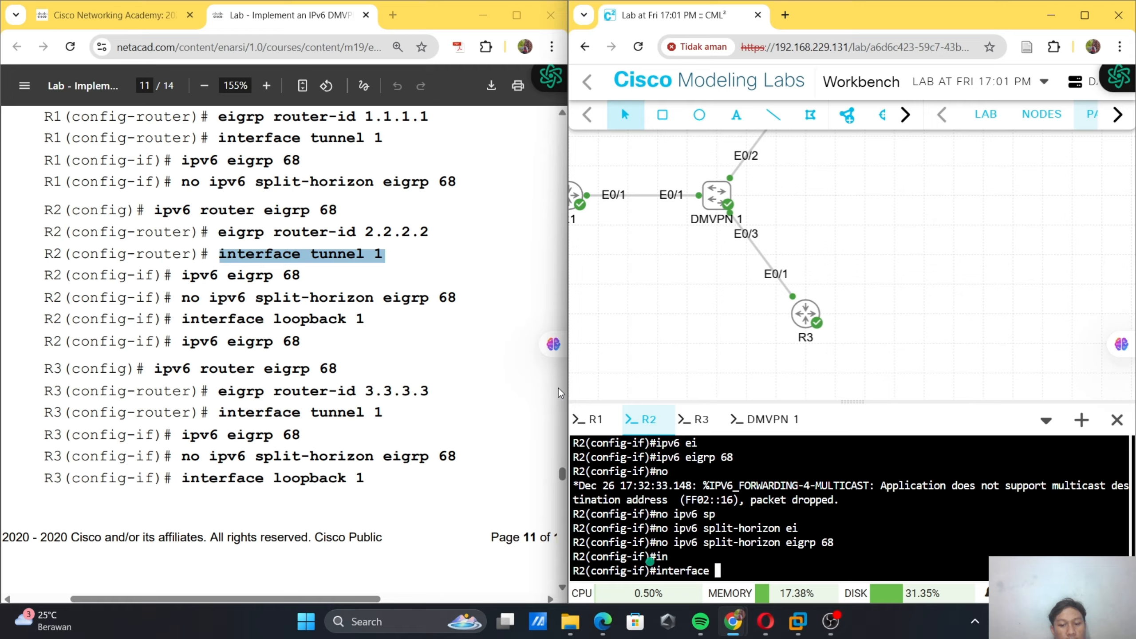
{"action": "type", "text": "loopbac"}
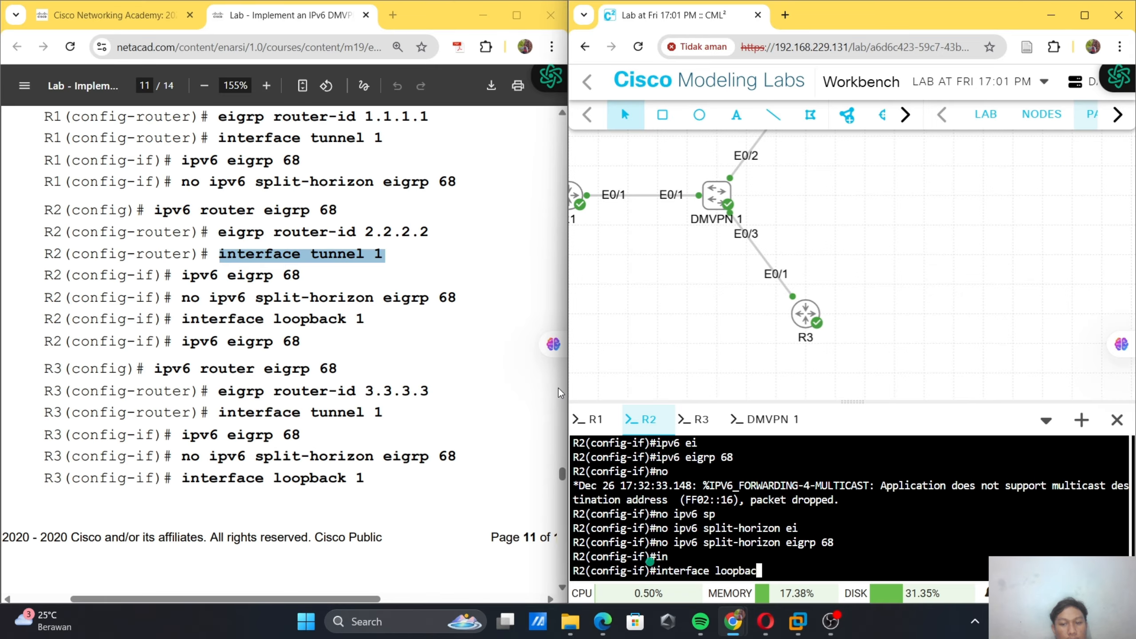
{"action": "type", "text": "k 0"}
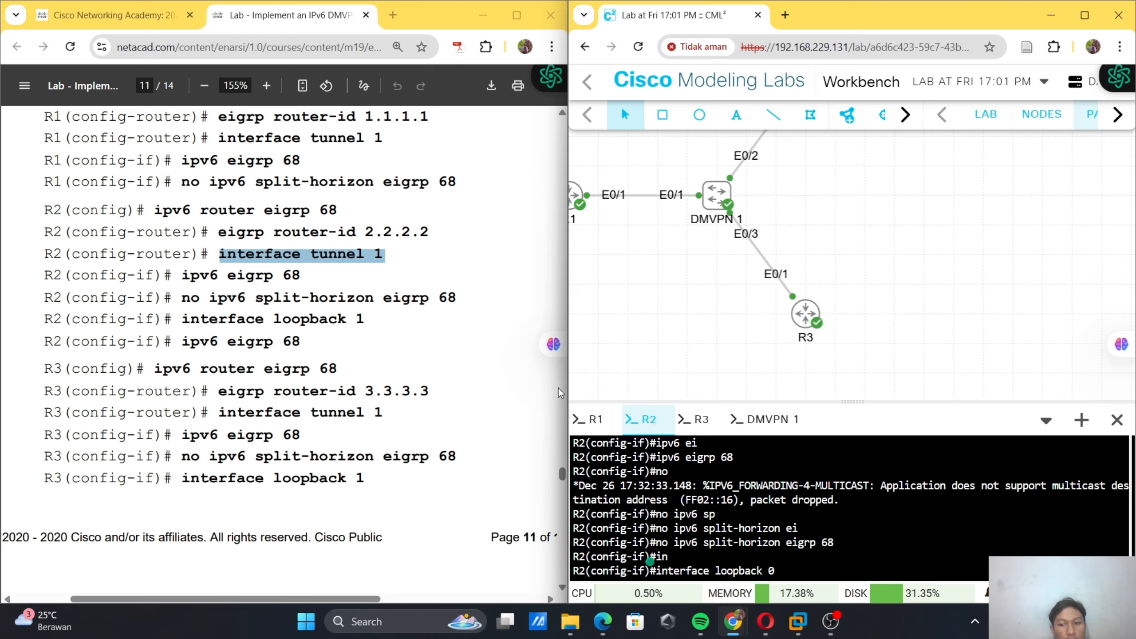
{"action": "key", "text": "Return"}
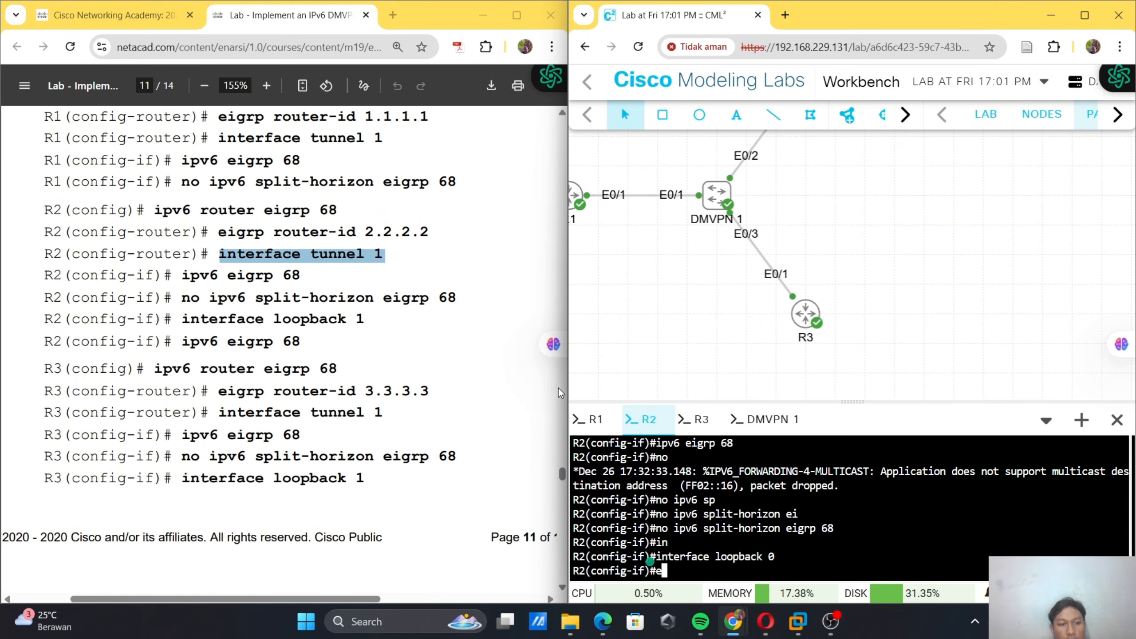
{"action": "type", "text": "ipv6 ei"}
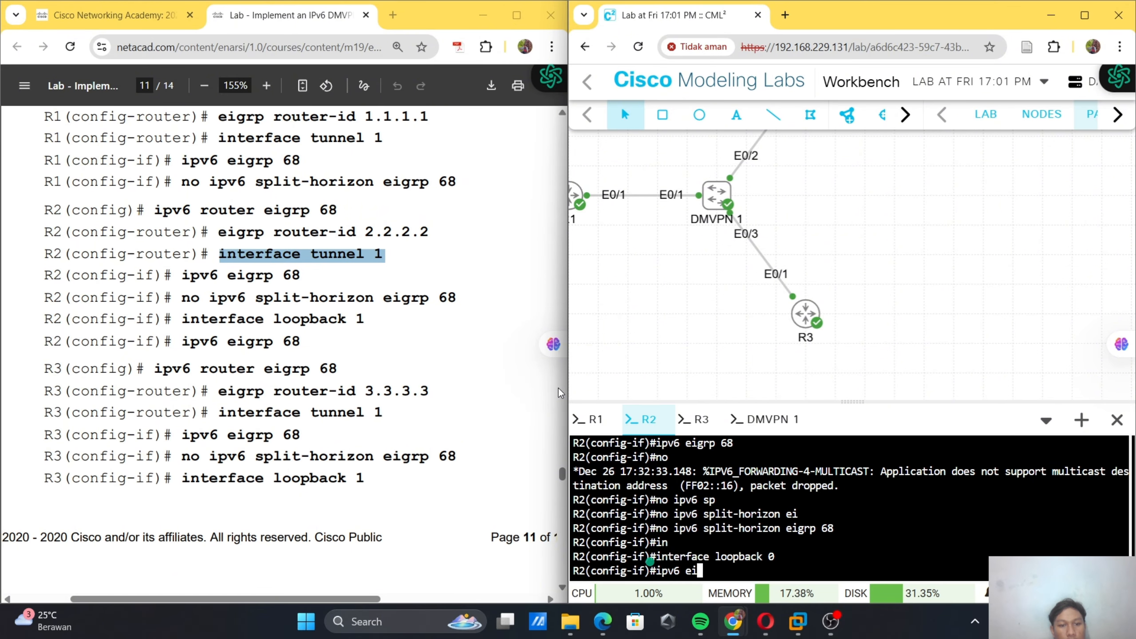
{"action": "key", "text": "Tab"}
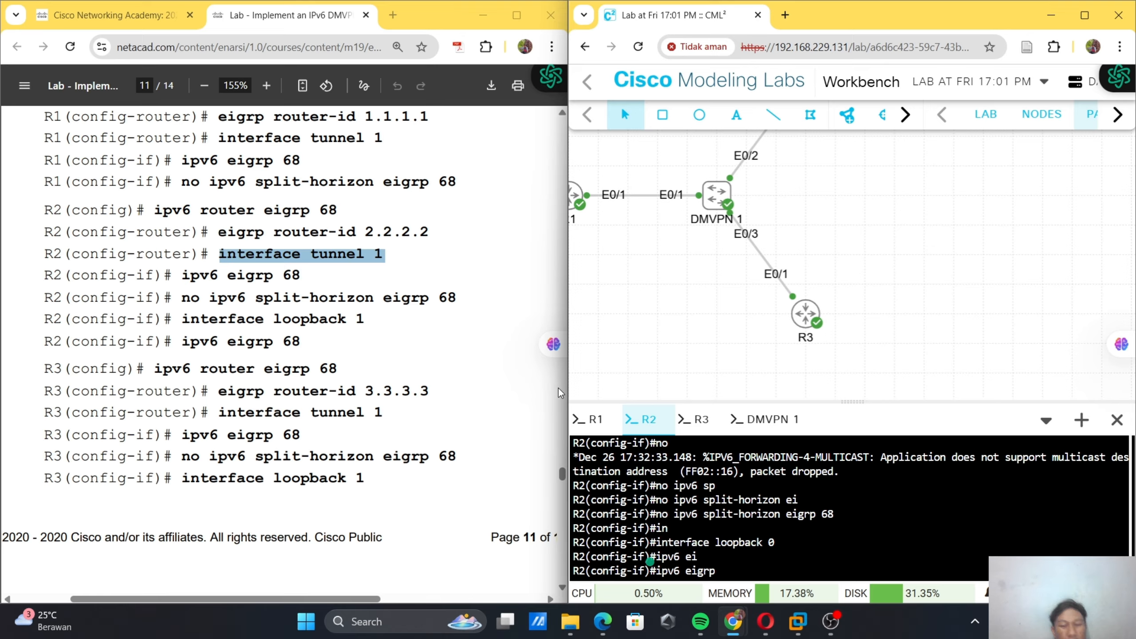
{"action": "type", "text": "68"}
{"action": "key", "text": "Return"}
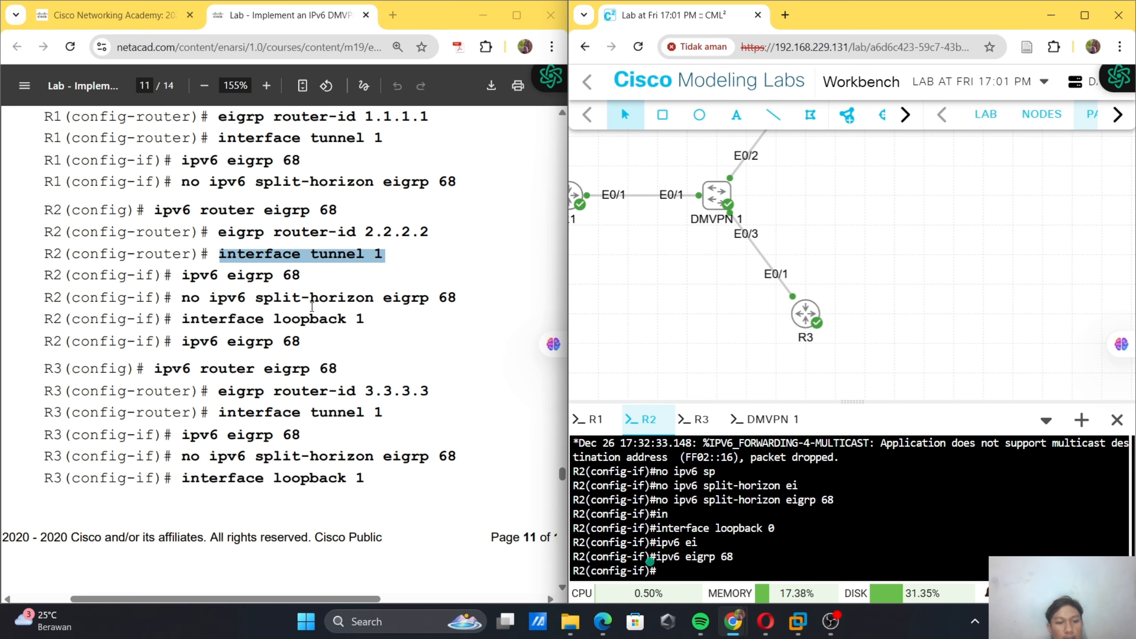
- Bring up R3's console and copy the guide's interface tunnel 1 command for R3
{"action": "scroll", "coordinate": [312, 307], "scroll_direction": "down", "scroll_amount": 3}
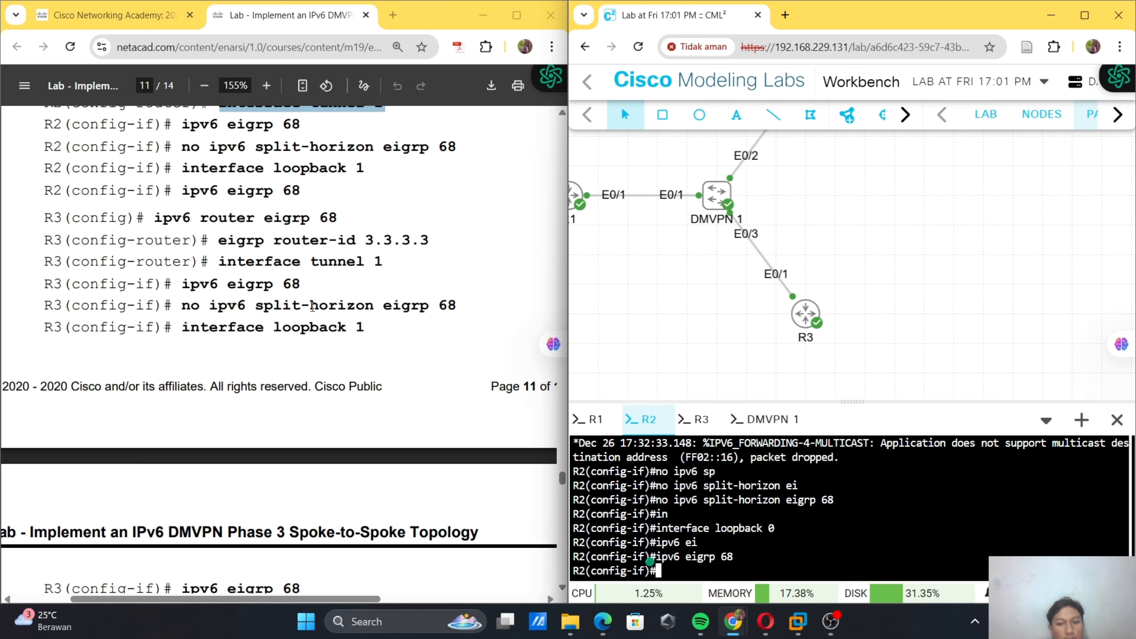
{"action": "left_click", "coordinate": [701, 419]}
{"action": "left_click", "coordinate": [385, 400]}
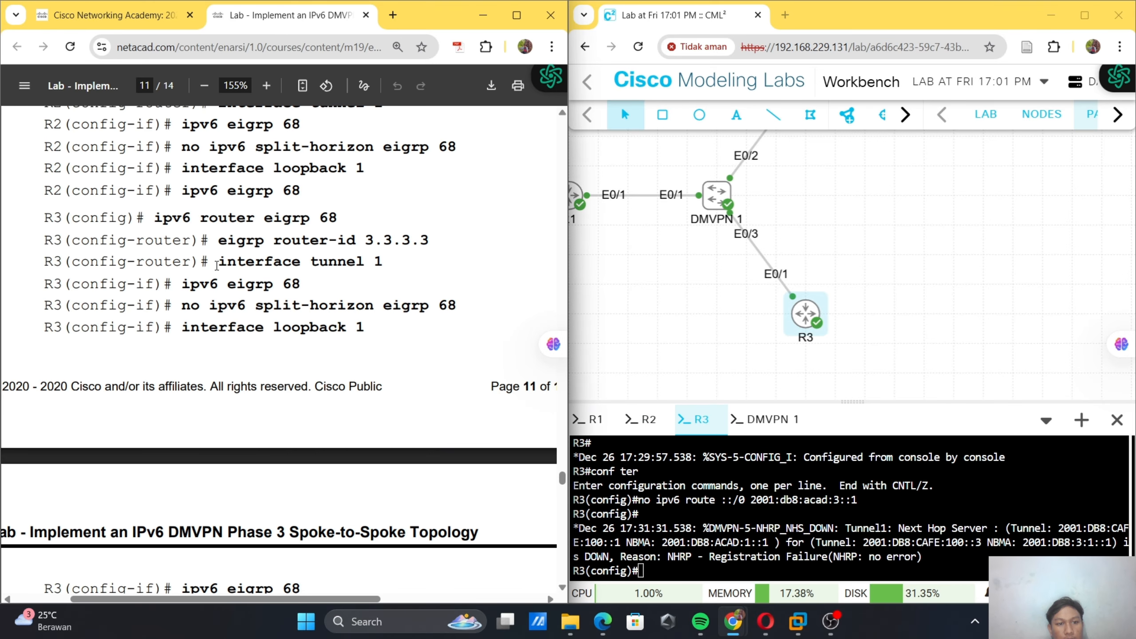
{"action": "left_click_drag", "start_coordinate": [221, 255], "coordinate": [468, 267]}
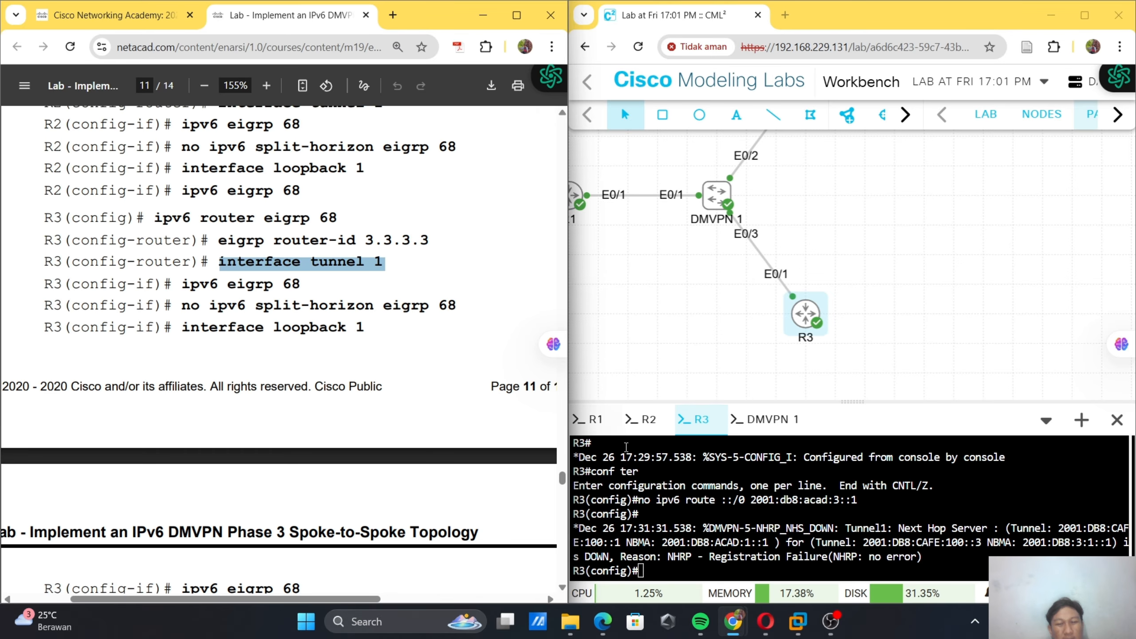
- Create the IPv6 EIGRP process on R3 with ipv6 router eigrp 68
{"action": "left_click", "coordinate": [681, 497]}
{"action": "type", "text": "ipv"}
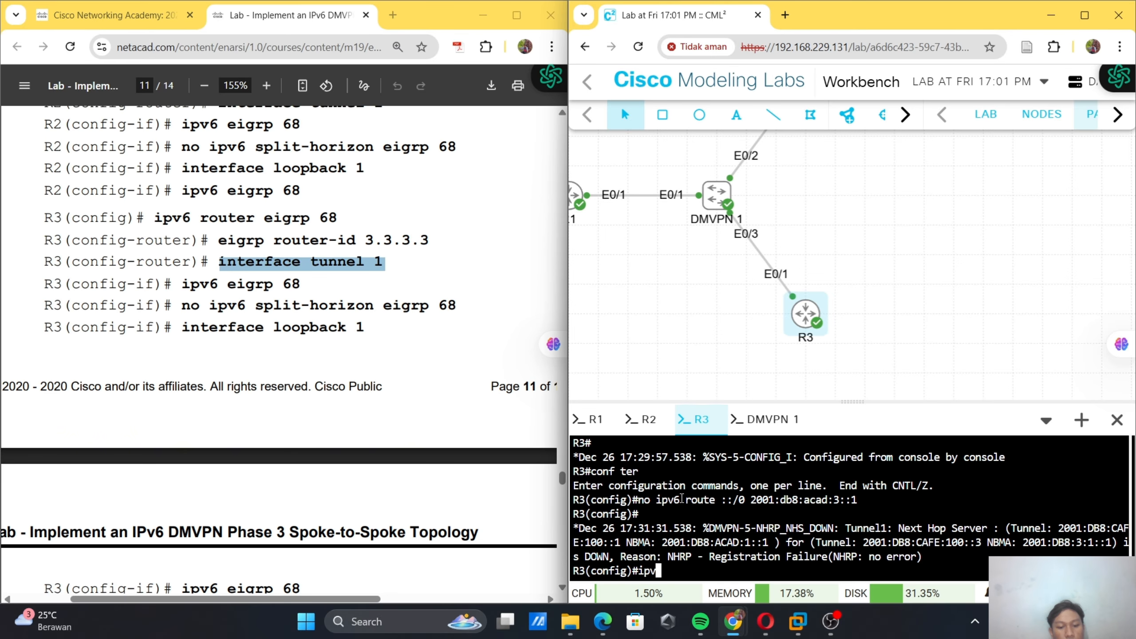
{"action": "type", "text": "6 r"}
{"action": "key", "text": "Tab"}
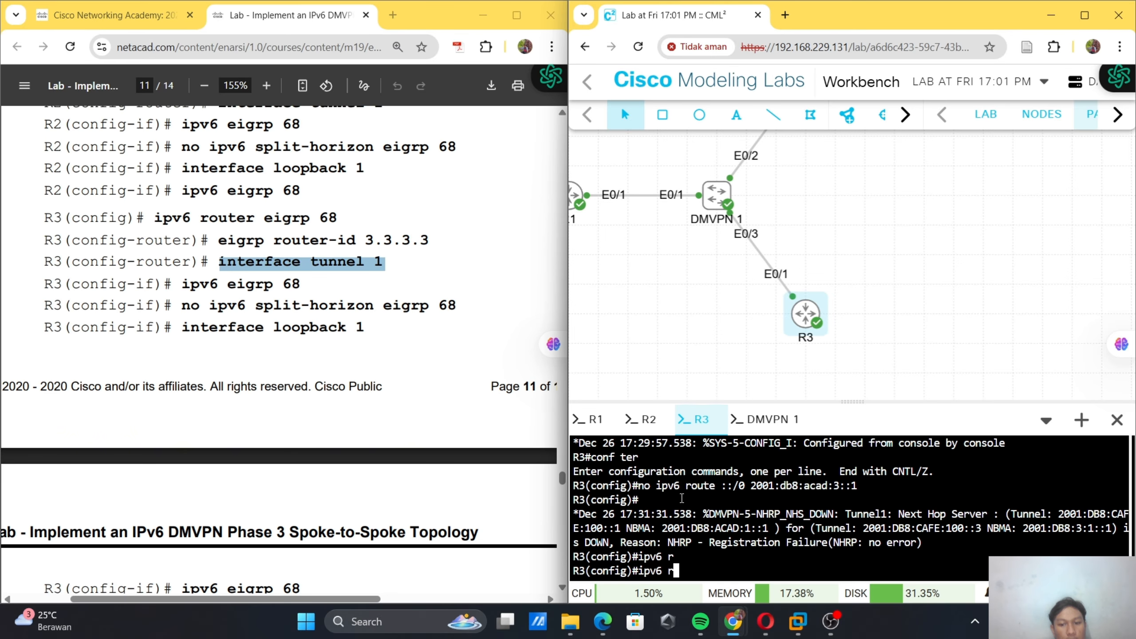
{"action": "type", "text": "o"}
{"action": "key", "text": "Tab"}
{"action": "type", "text": "uter ei"}
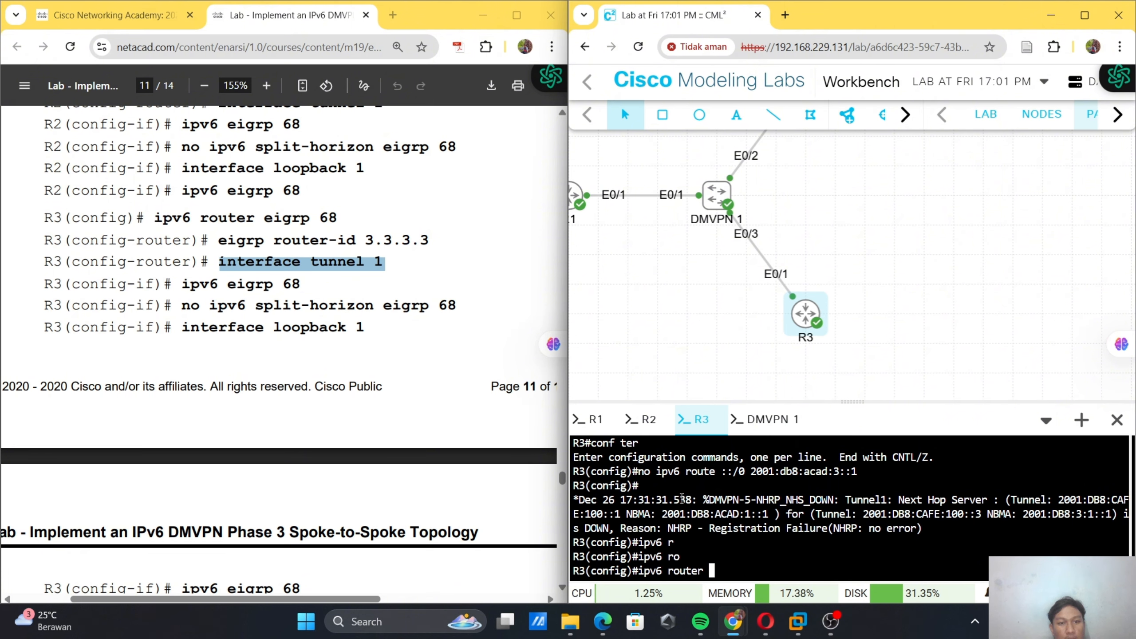
{"action": "key", "text": "Tab"}
{"action": "type", "text": "68"}
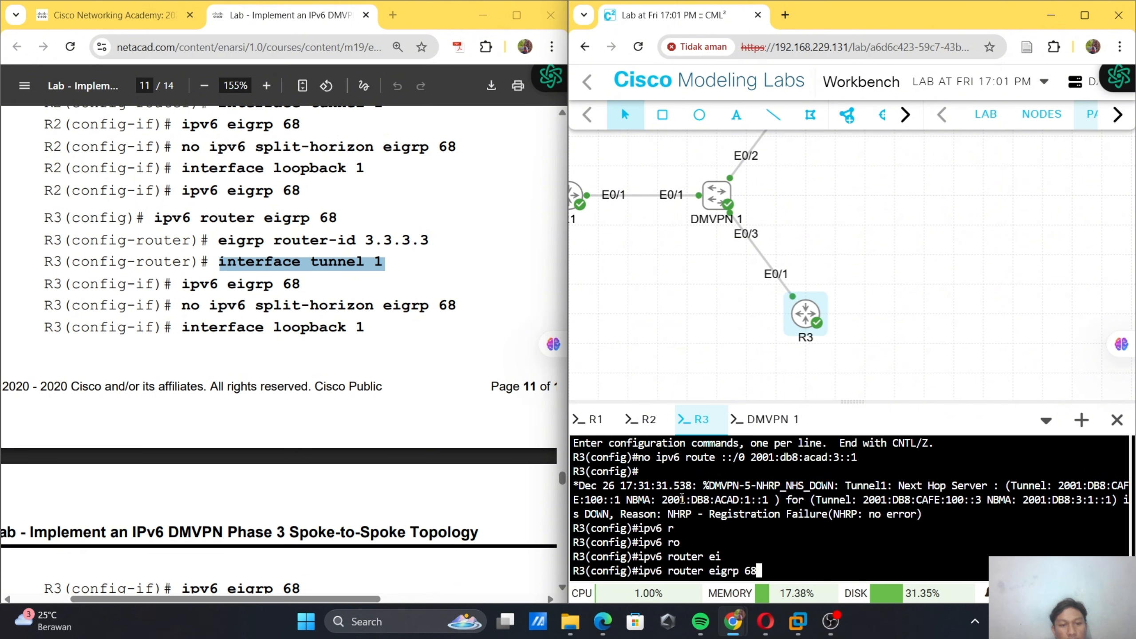
{"action": "key", "text": "Return"}
- Set the router ID of R3's EIGRP process to 3.3.3.3 with eigrp router-id
{"action": "type", "text": "e"}
{"action": "type", "text": "i"}
{"action": "key", "text": "Tab"}
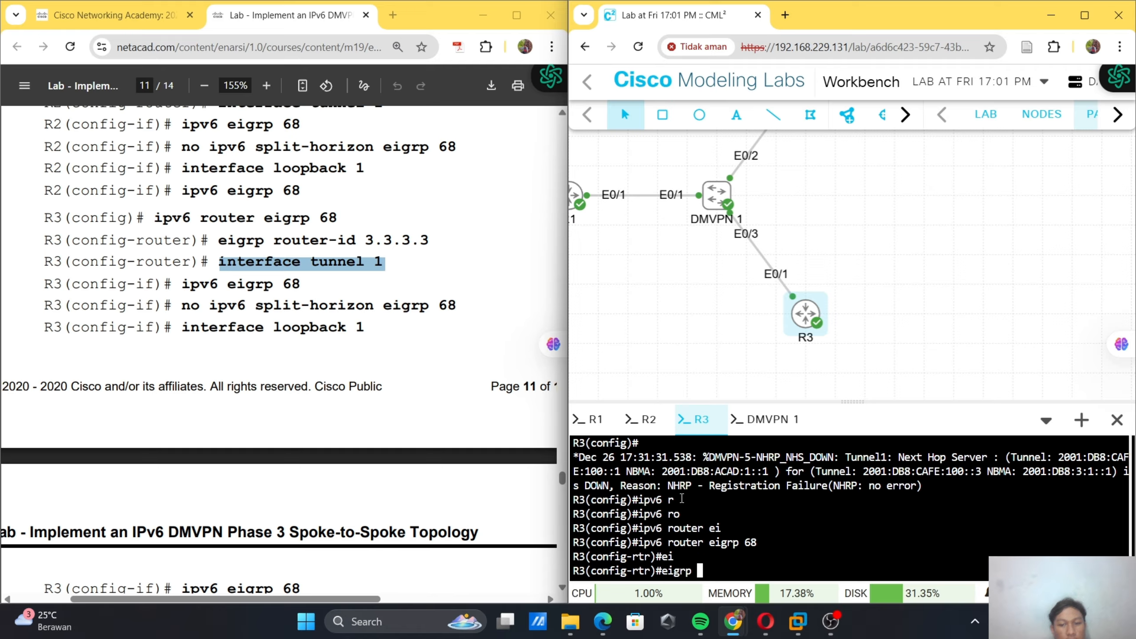
{"action": "type", "text": "ro"}
{"action": "key", "text": "Tab"}
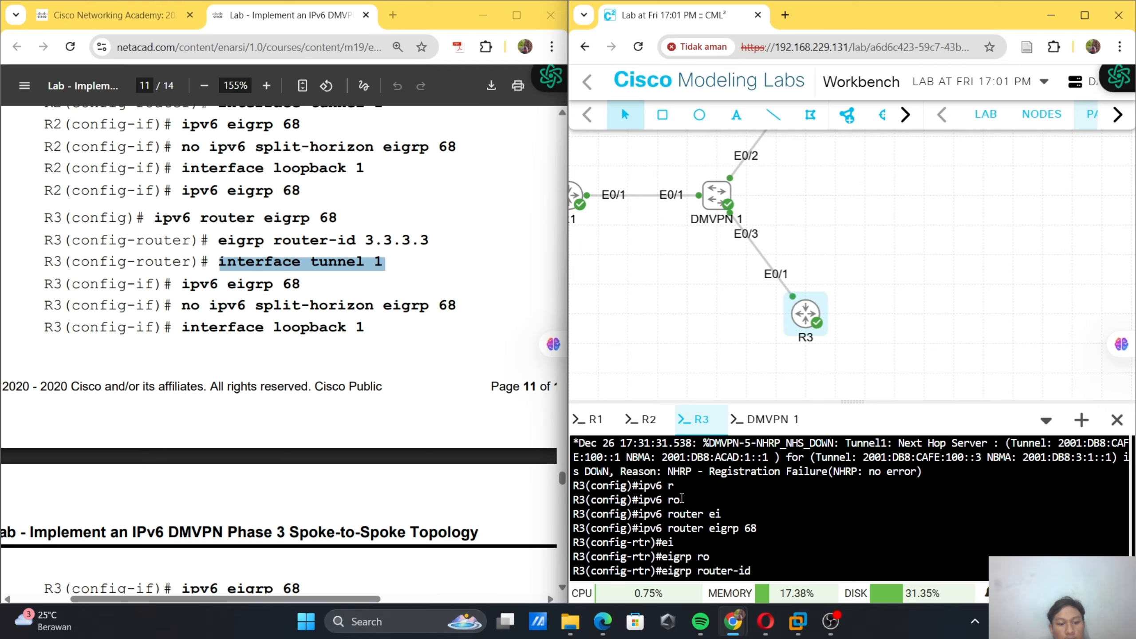
{"action": "type", "text": "3.3.3.3"}
{"action": "key", "text": "Return"}
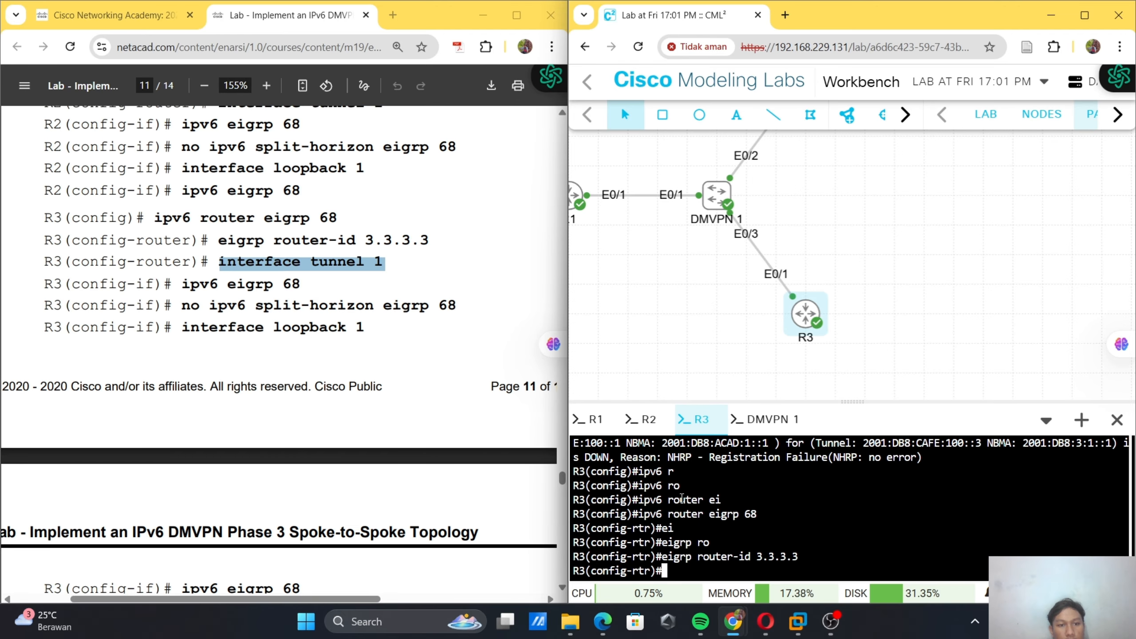
- Enter interface tunnel 1 on R3 using the copied command and enable EIGRP there with ipv6 eigrp 68
{"action": "right_click", "coordinate": [680, 498]}
{"action": "left_click", "coordinate": [724, 330]}
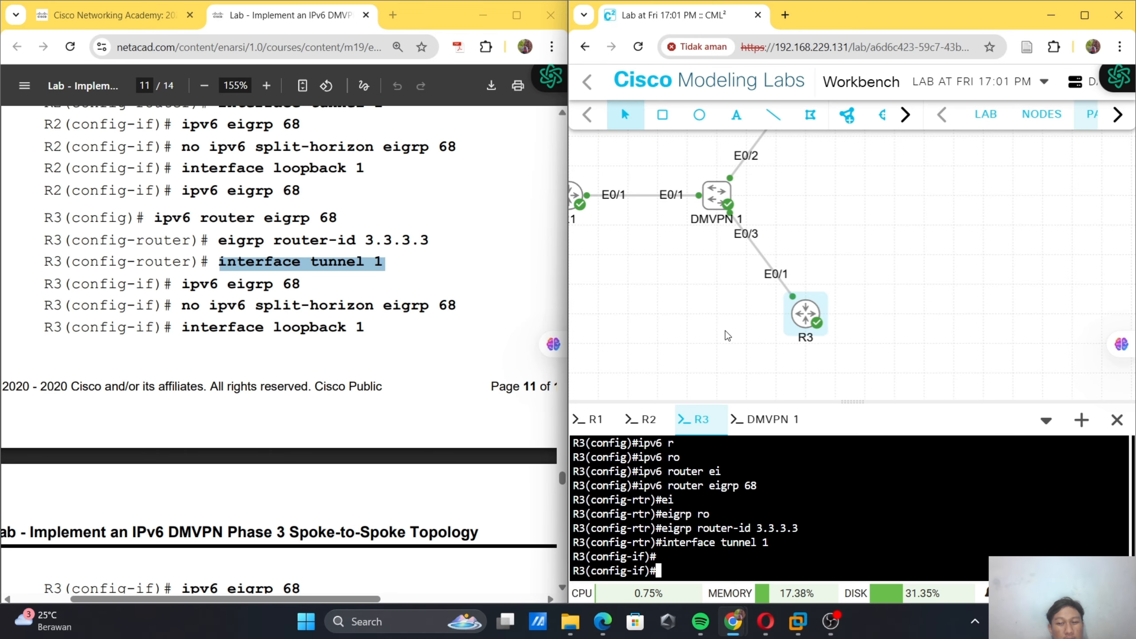
{"action": "type", "text": "ip"}
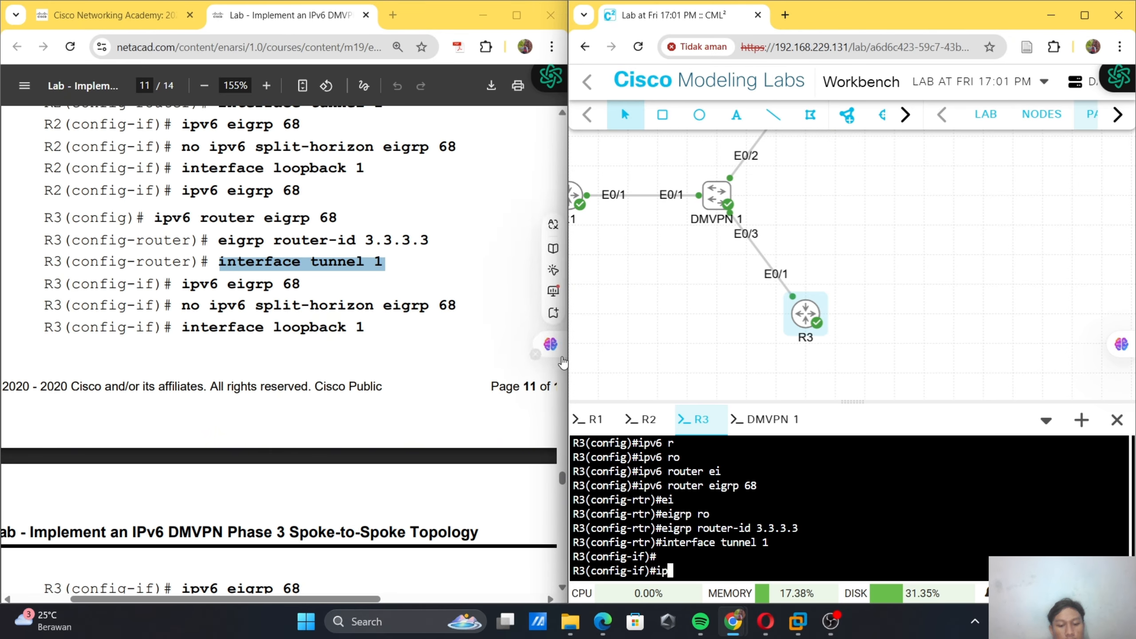
{"action": "type", "text": "v6 ei"}
{"action": "key", "text": "Tab"}
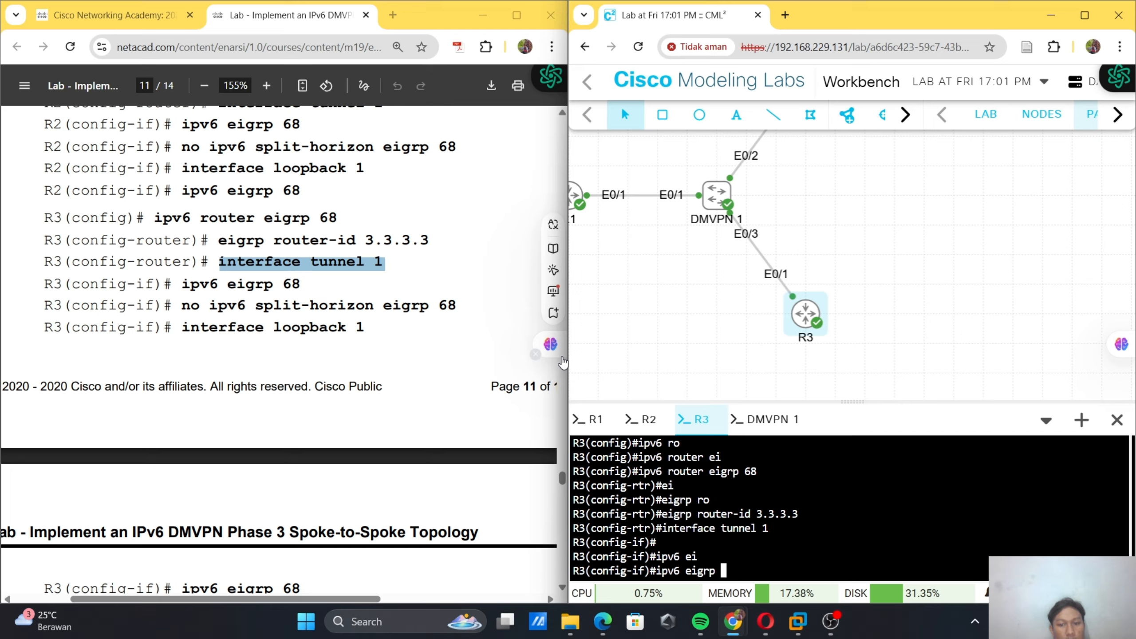
{"action": "type", "text": "68"}
{"action": "key", "text": "Return"}
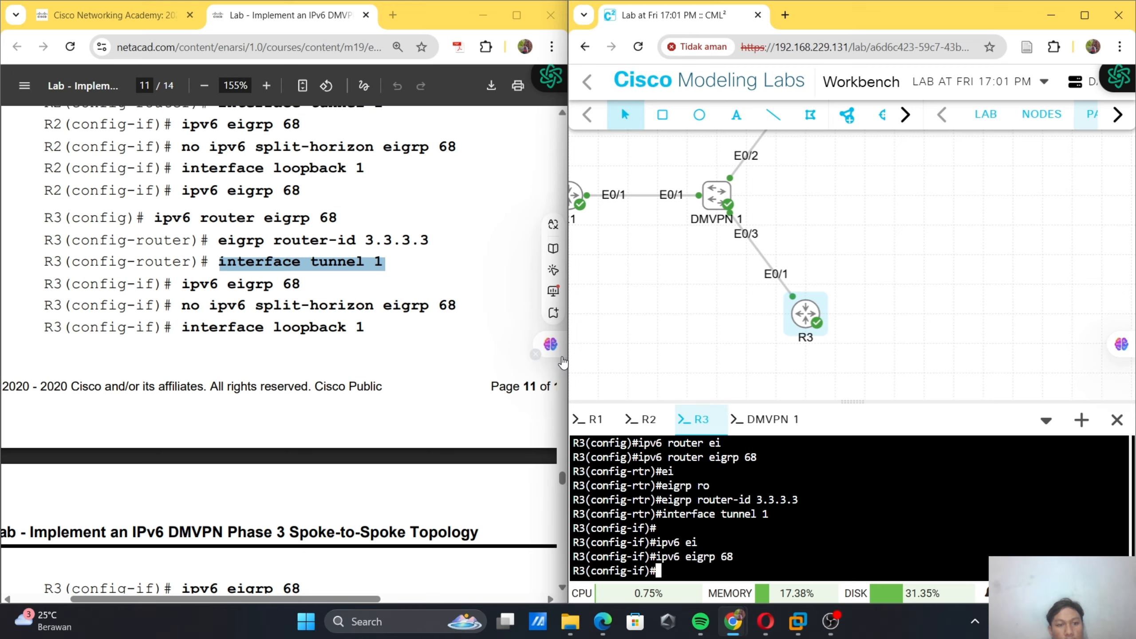
- Disable split horizon on R3's tunnel interface with no ipv6 split-horizon eigrp 68
{"action": "type", "text": "n"}
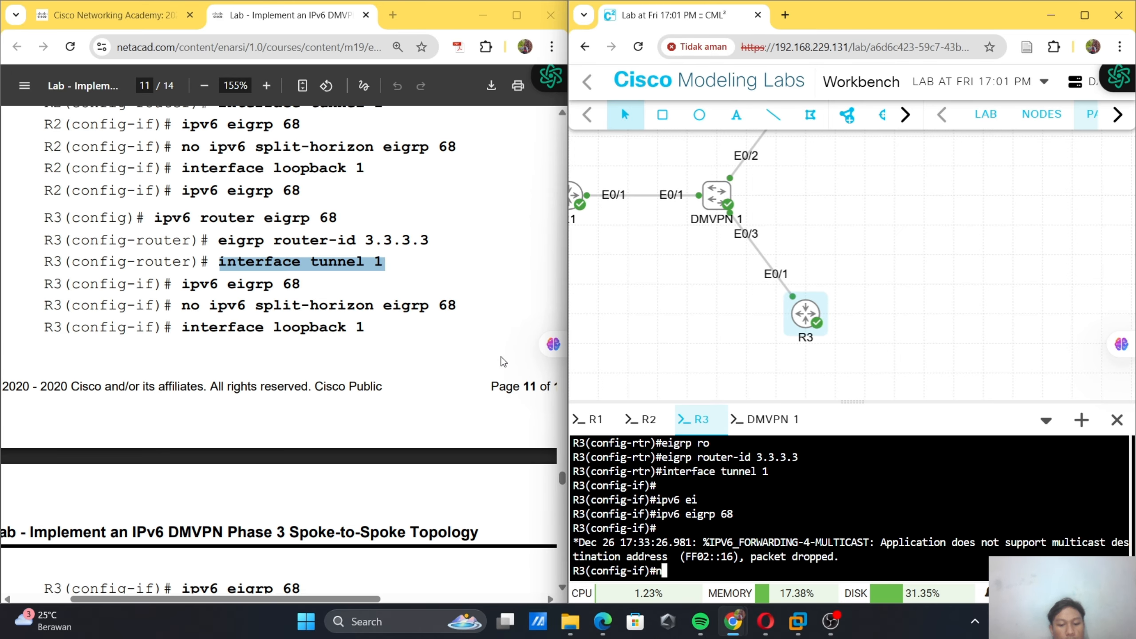
{"action": "type", "text": "o "}
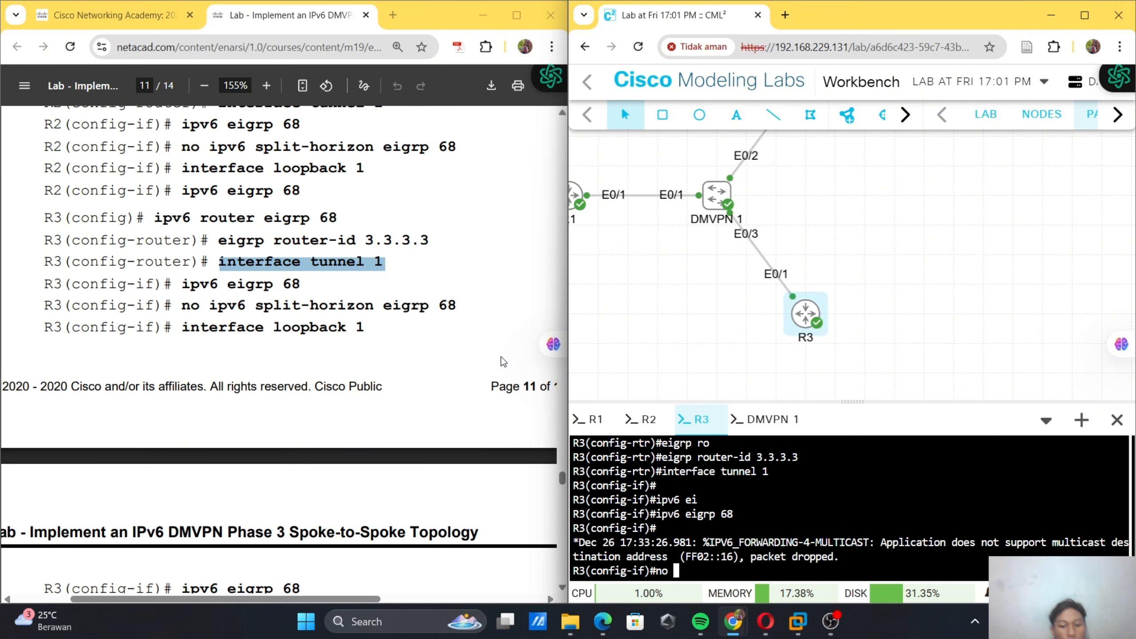
{"action": "type", "text": "ipv6 sp"}
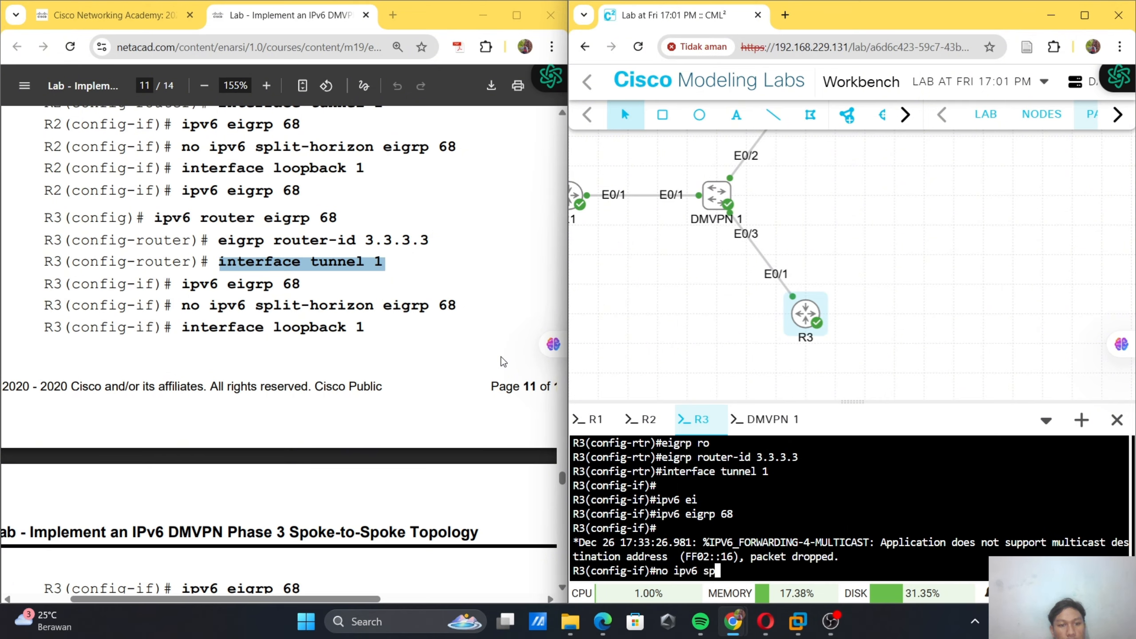
{"action": "key", "text": "Tab"}
{"action": "type", "text": "ei"}
{"action": "key", "text": "Tab"}
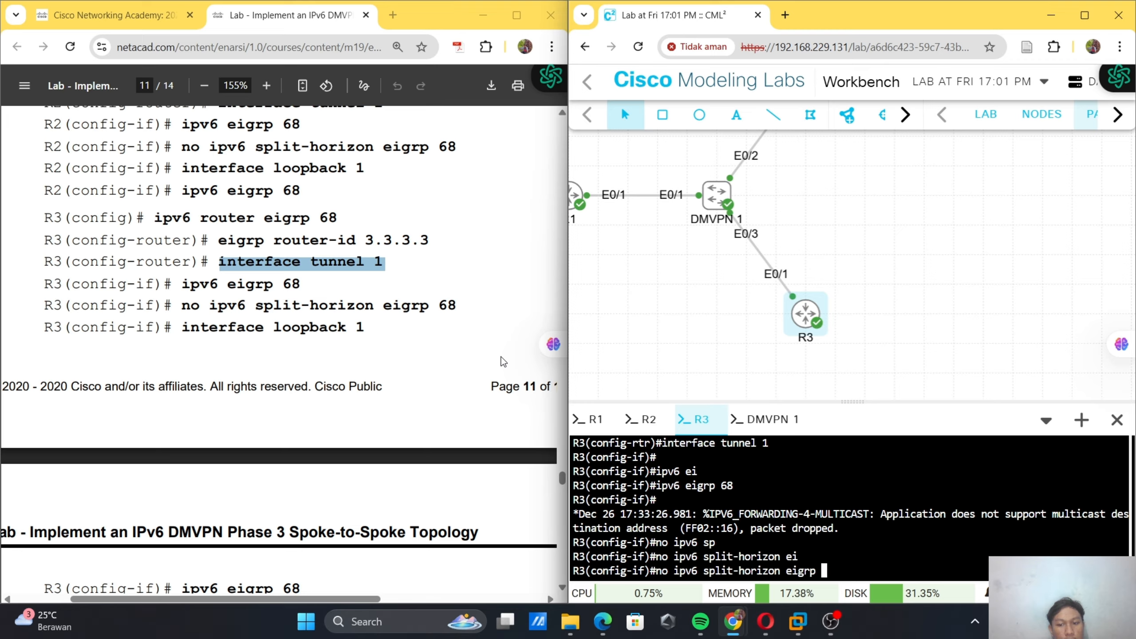
{"action": "type", "text": "68"}
{"action": "key", "text": "Return"}
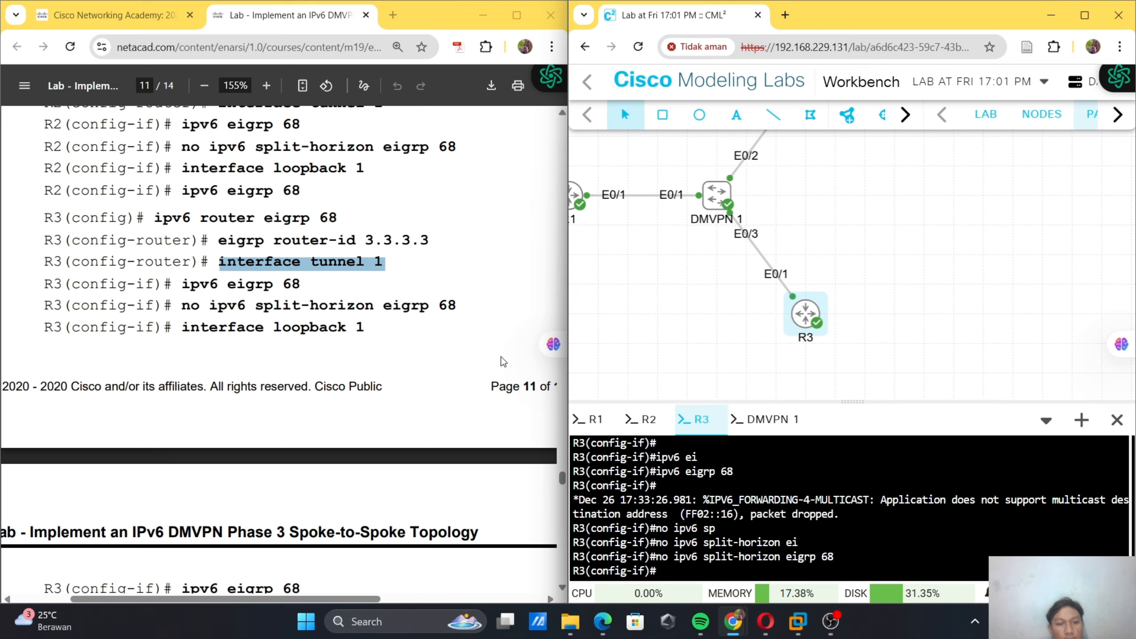
- Enter interface loopback 1 on R3 and find the guide's next command for that interface
{"action": "type", "text": "interf"}
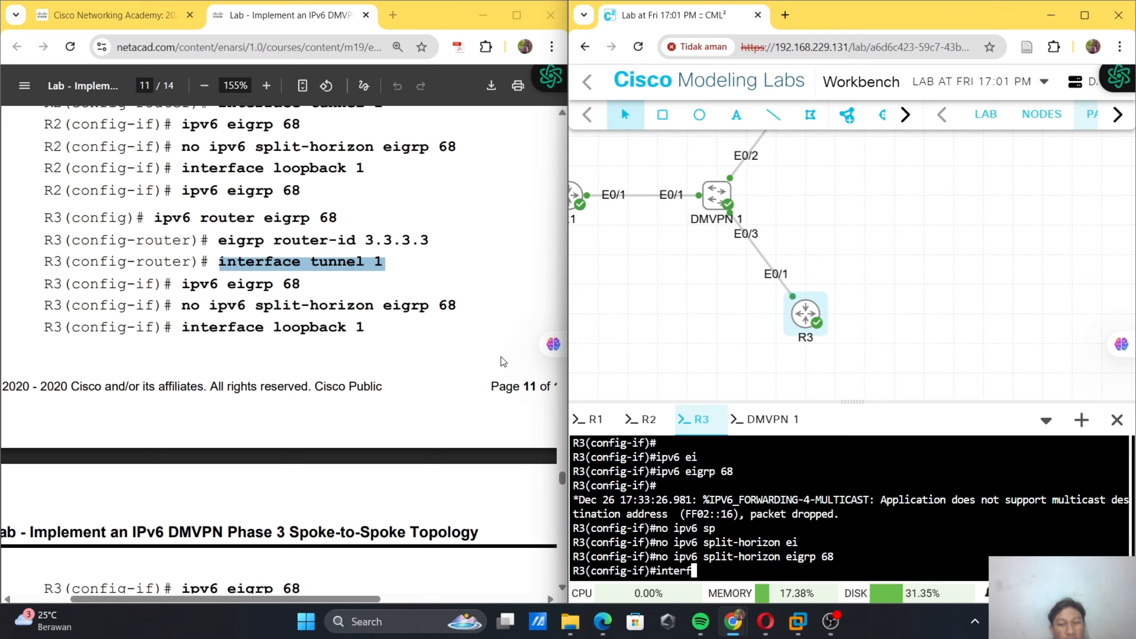
{"action": "type", "text": "ace loop"}
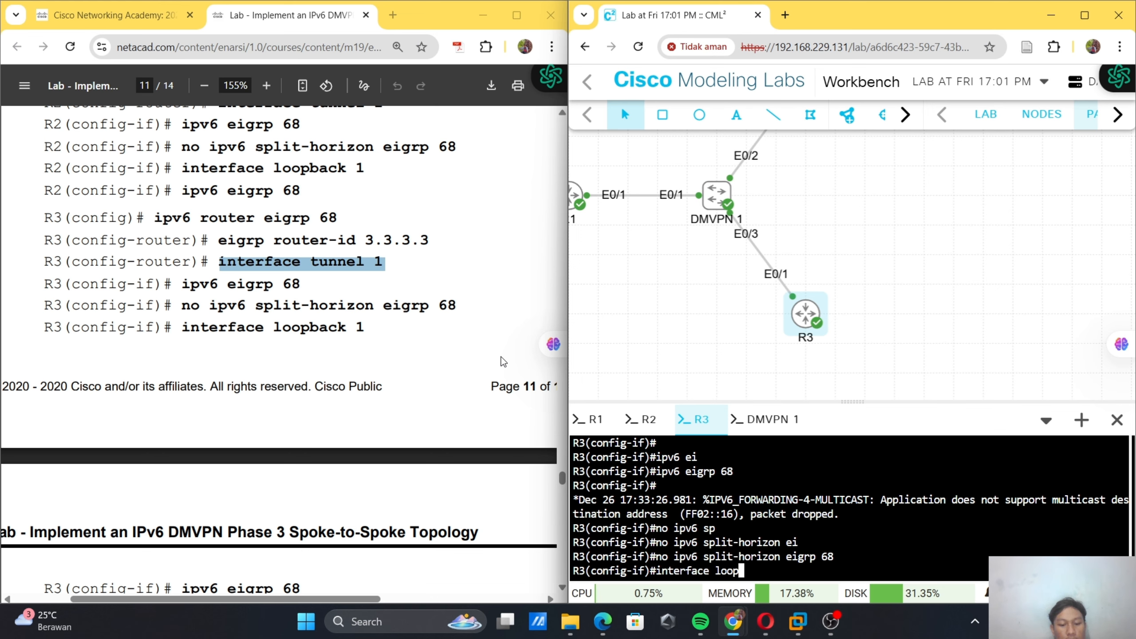
{"action": "type", "text": "back 1"}
{"action": "key", "text": "Return"}
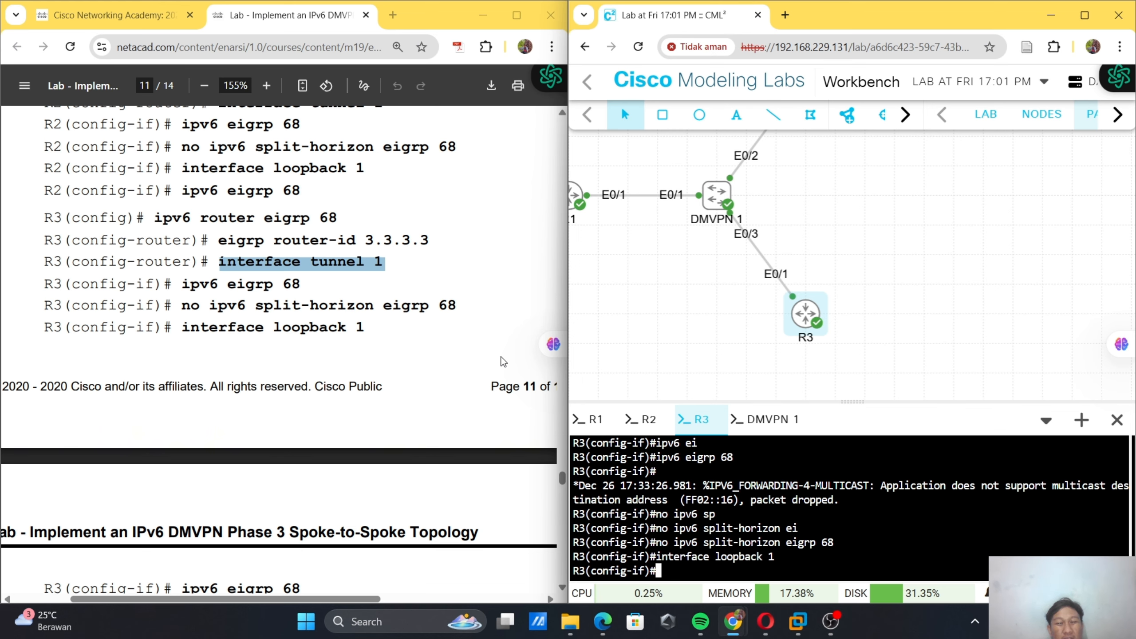
{"action": "scroll", "coordinate": [225, 284], "scroll_direction": "down", "scroll_amount": 4}
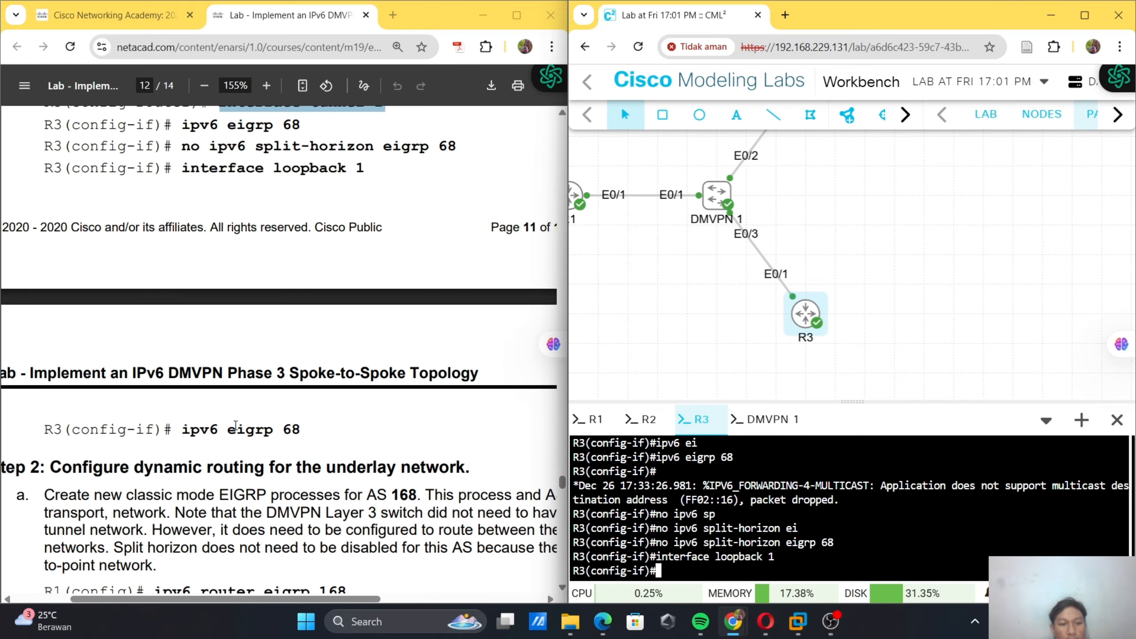
- Enable IPv6 EIGRP 68 on R3's loopback 1 interface, using the command from the lab guide
{"action": "left_click_drag", "start_coordinate": [184, 430], "coordinate": [308, 434]}
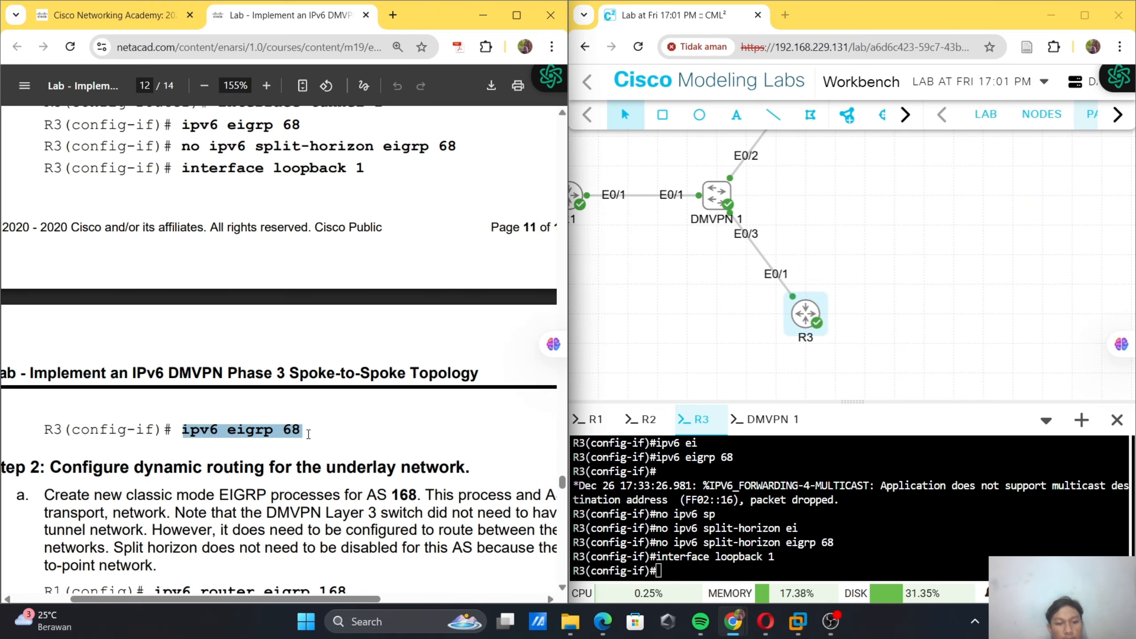
{"action": "right_click", "coordinate": [773, 440]}
{"action": "left_click", "coordinate": [830, 353]}
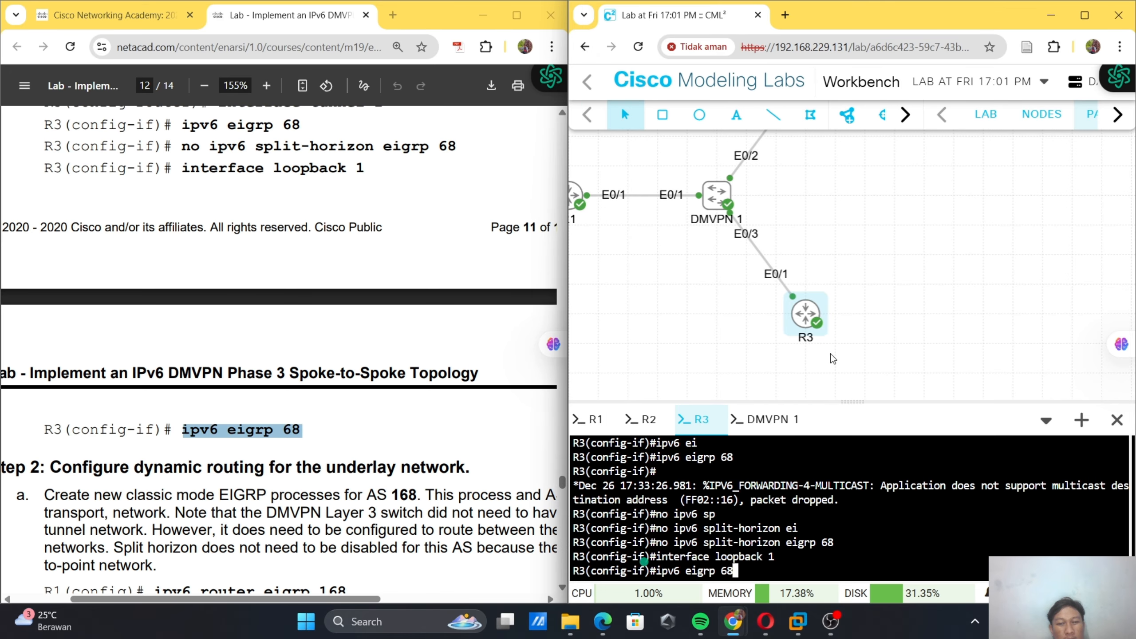
{"action": "key", "text": "Return"}
- Read the lab guide's Step 2 instructions on configuring EIGRP AS 168 dynamic routing for the underlay network
{"action": "scroll", "coordinate": [412, 368], "scroll_direction": "down", "scroll_amount": 3}
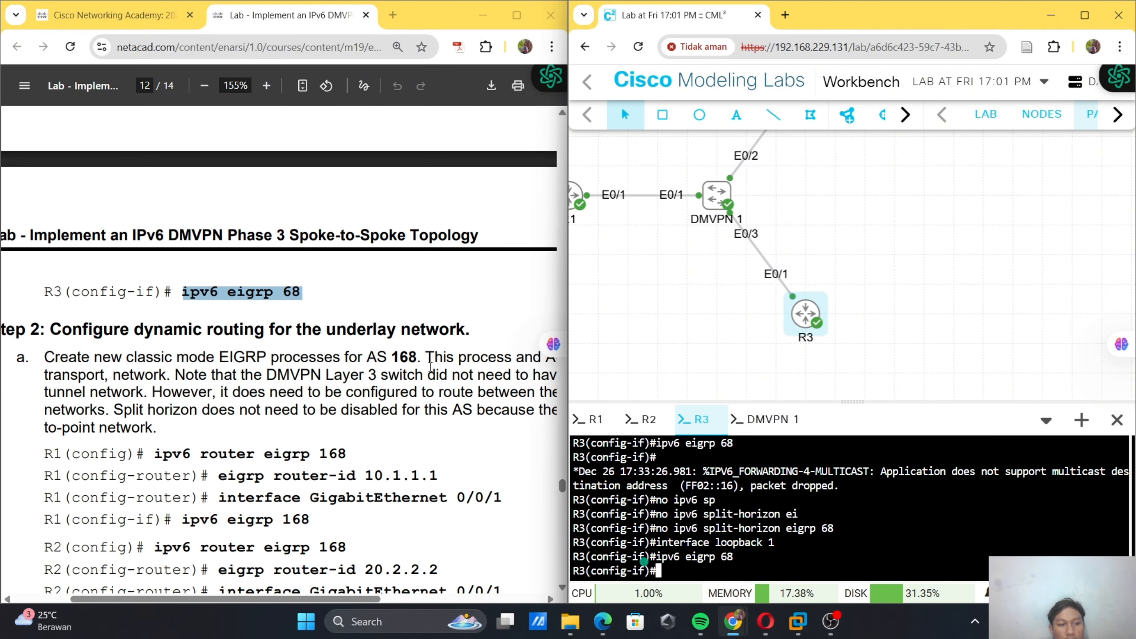
{"action": "scroll", "coordinate": [412, 368], "scroll_direction": "left", "scroll_amount": 2}
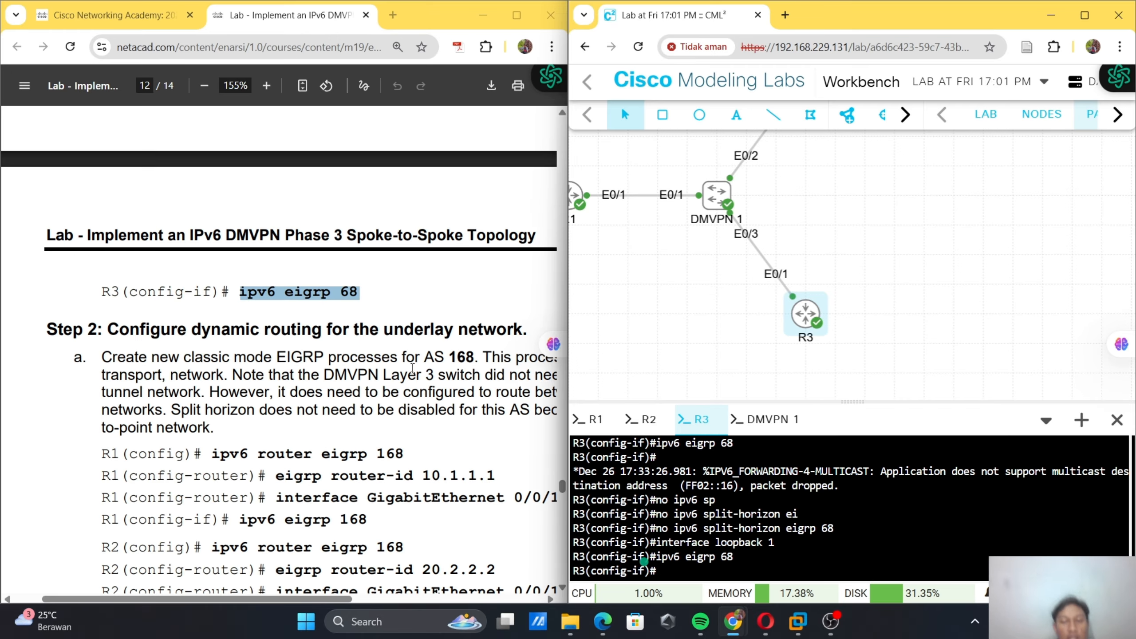
{"action": "scroll", "coordinate": [413, 368], "scroll_direction": "down", "scroll_amount": 1}
{"action": "scroll", "coordinate": [412, 368], "scroll_direction": "right", "scroll_amount": 2}
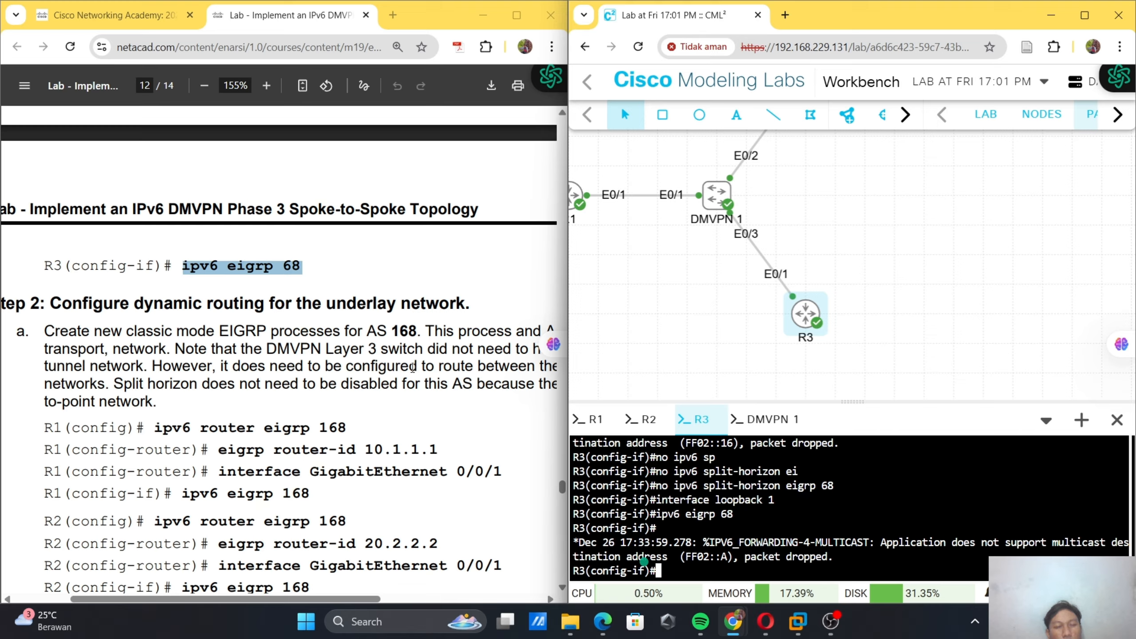
{"action": "scroll", "coordinate": [412, 368], "scroll_direction": "down", "scroll_amount": 3}
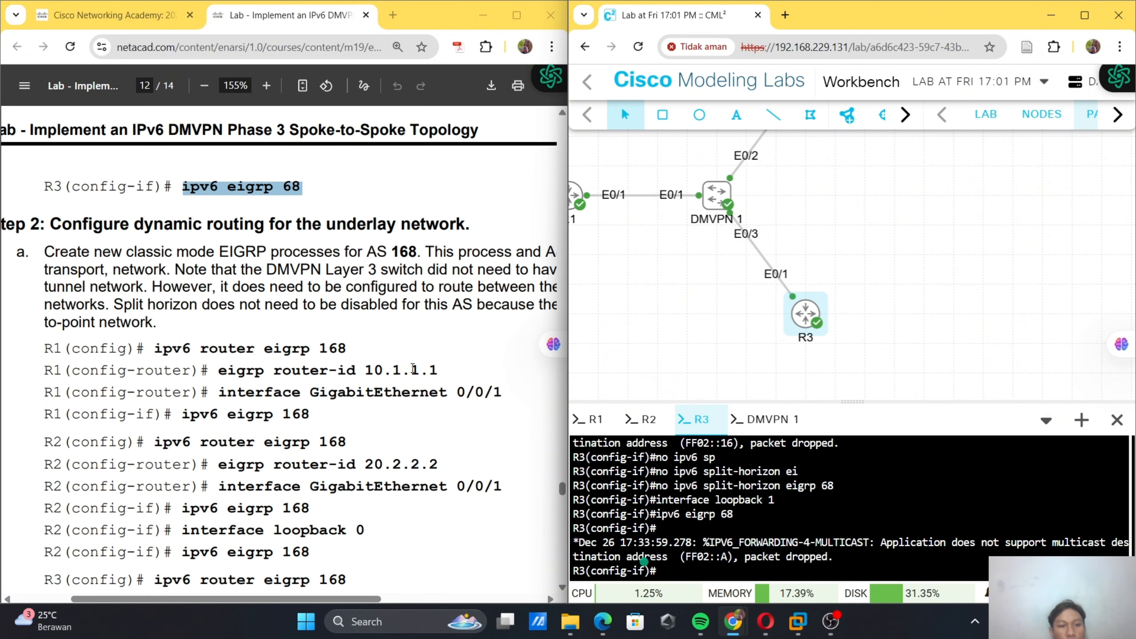
{"action": "scroll", "coordinate": [412, 368], "scroll_direction": "right", "scroll_amount": 2}
{"action": "scroll", "coordinate": [412, 368], "scroll_direction": "right", "scroll_amount": 3}
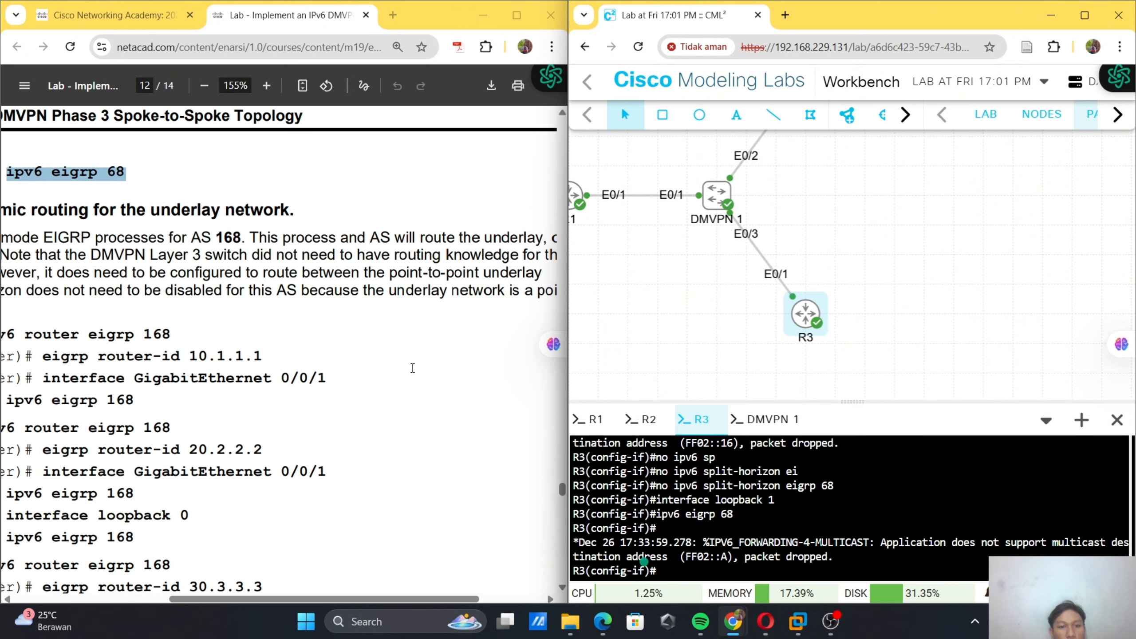
{"action": "scroll", "coordinate": [412, 368], "scroll_direction": "right", "scroll_amount": 2}
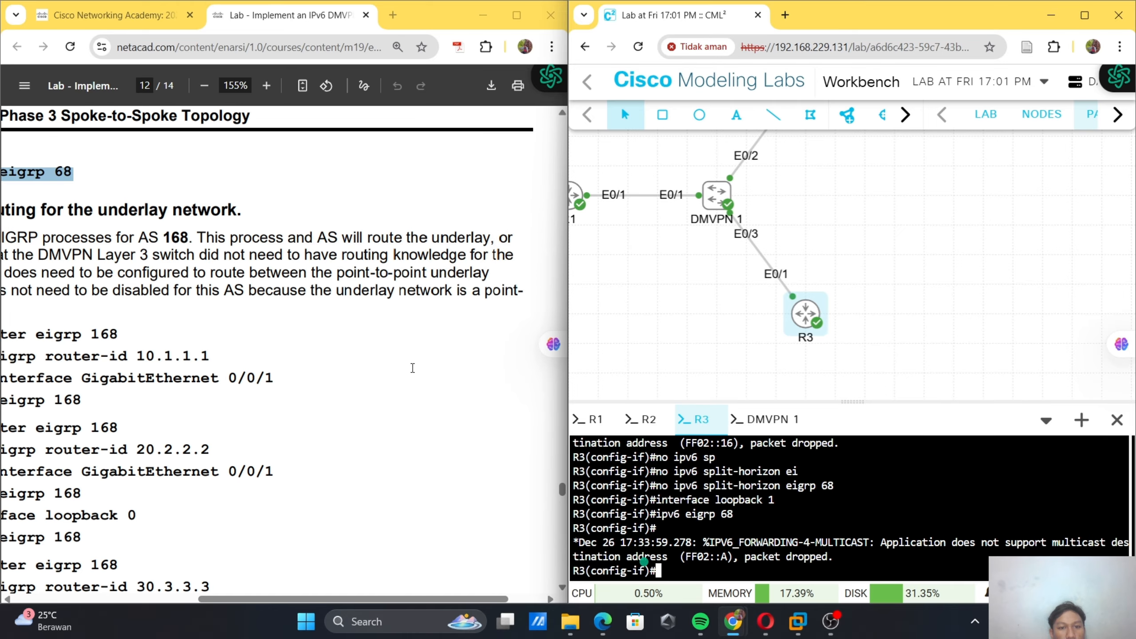
{"action": "scroll", "coordinate": [412, 368], "scroll_direction": "left", "scroll_amount": 8}
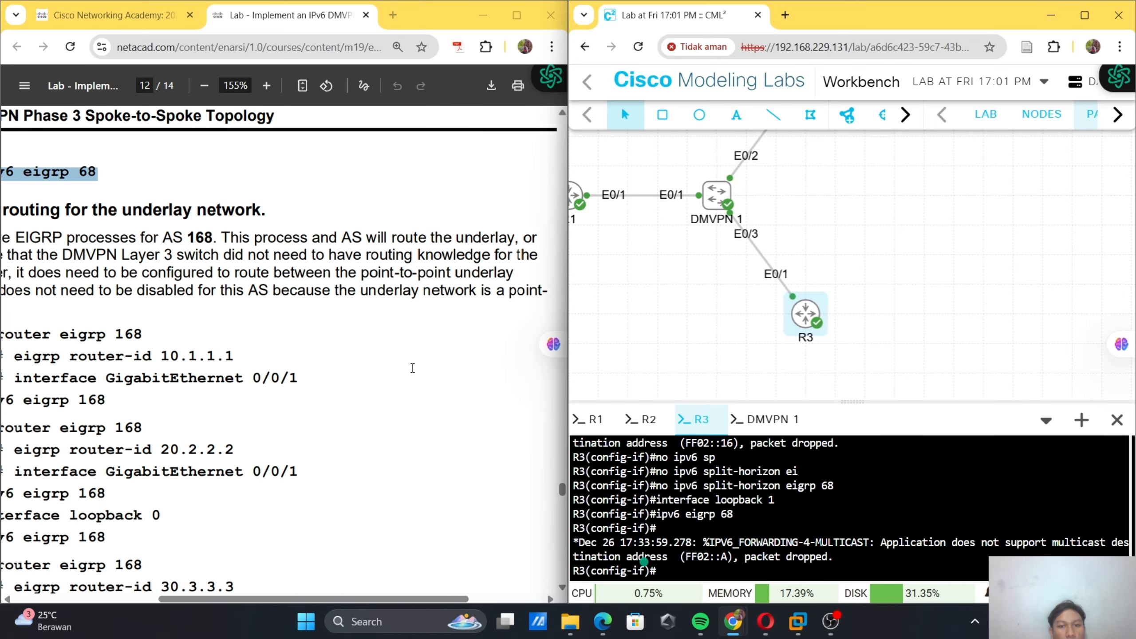
{"action": "scroll", "coordinate": [412, 368], "scroll_direction": "down", "scroll_amount": 1}
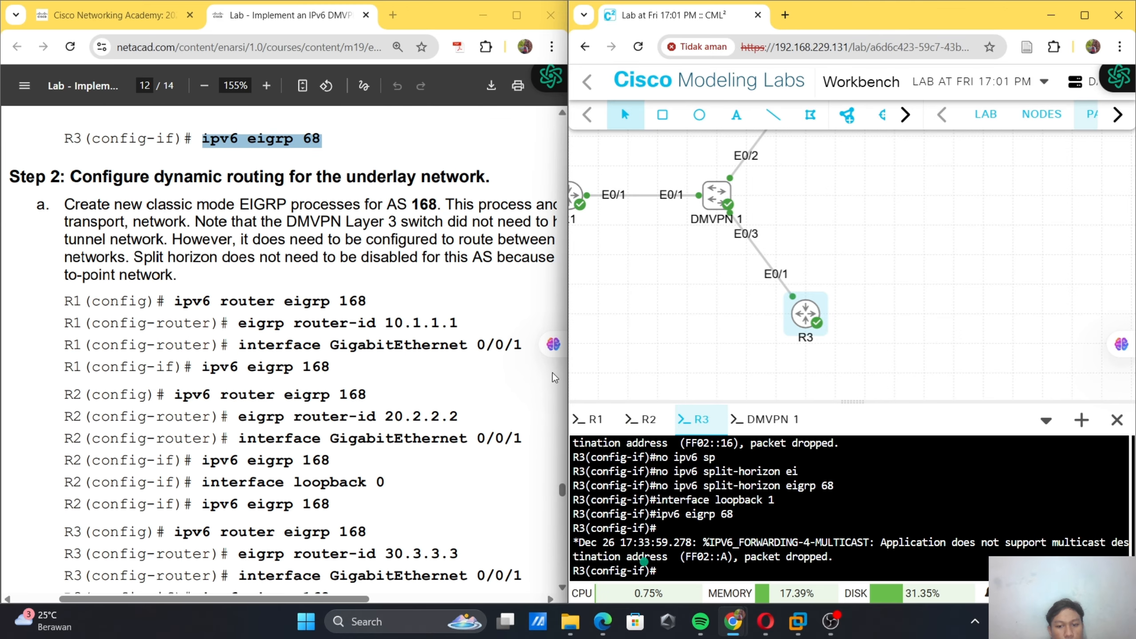
- On R1, leave interface configuration mode and create the IPv6 EIGRP process for AS 168
{"action": "left_click", "coordinate": [599, 416]}
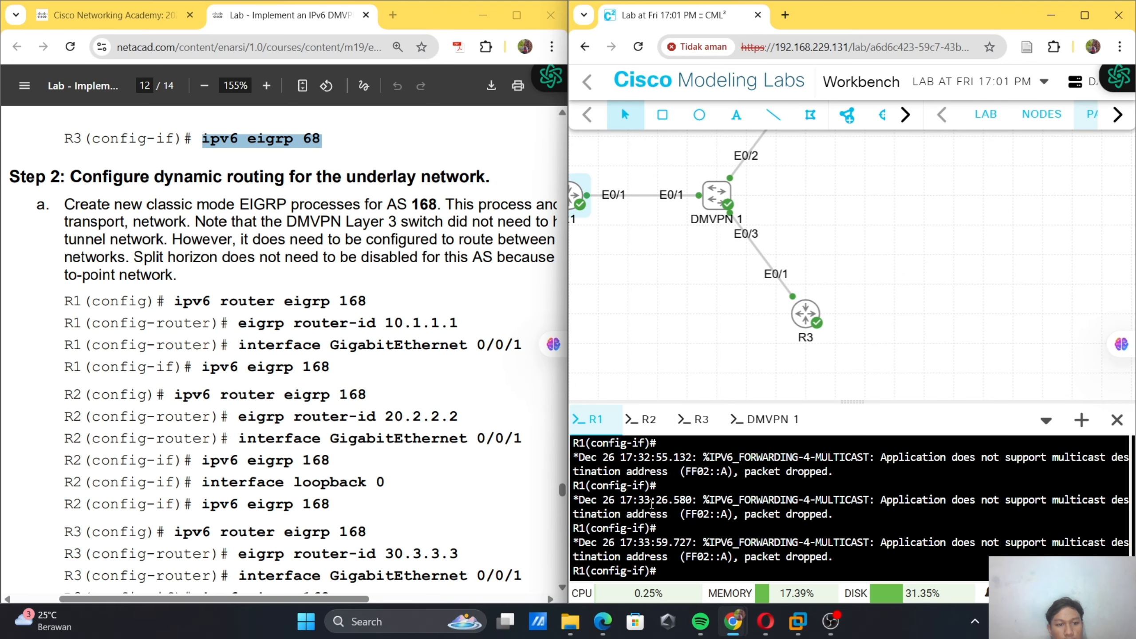
{"action": "type", "text": "exit"}
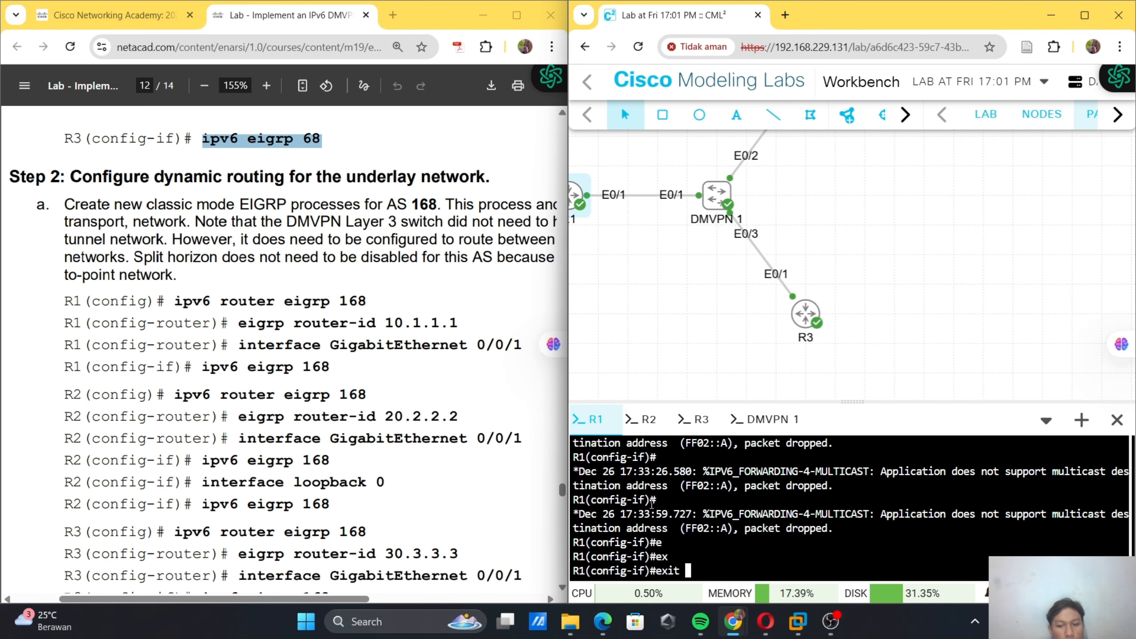
{"action": "key", "text": "Return"}
{"action": "type", "text": "ig)#i"}
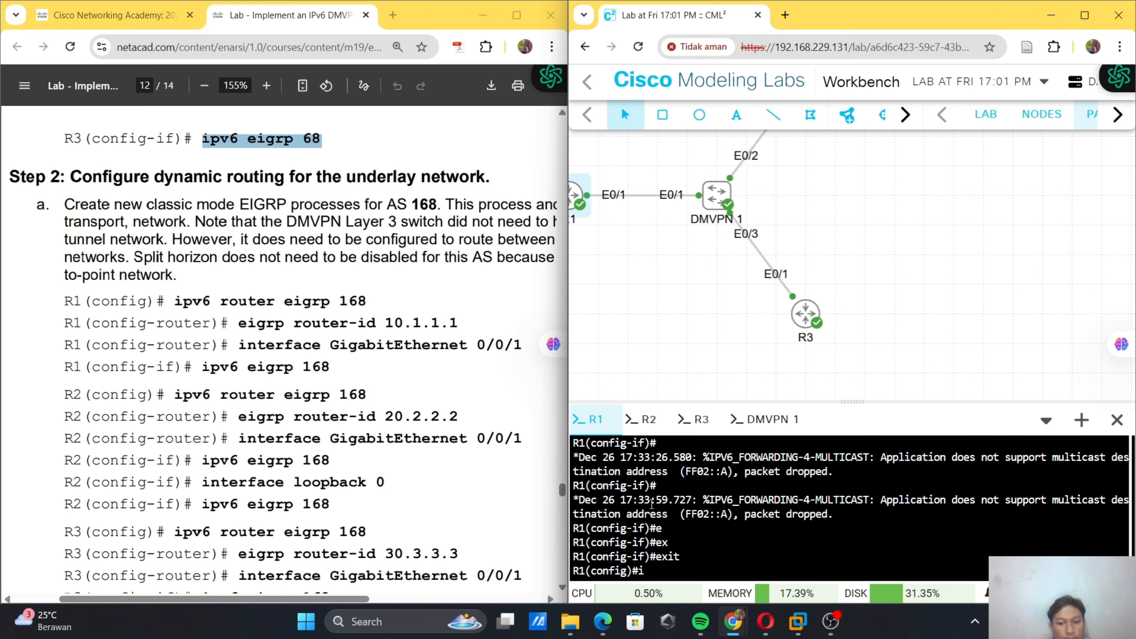
{"action": "type", "text": "pv6 "}
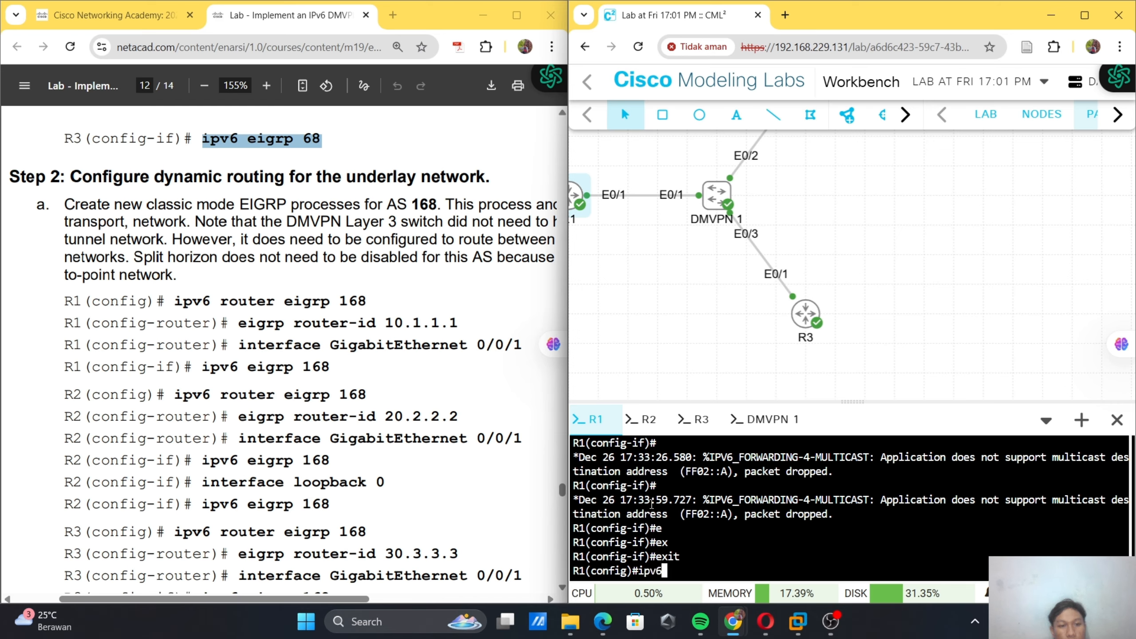
{"action": "type", "text": "ro"}
{"action": "key", "text": "Tab"}
{"action": "type", "text": "uter ei"}
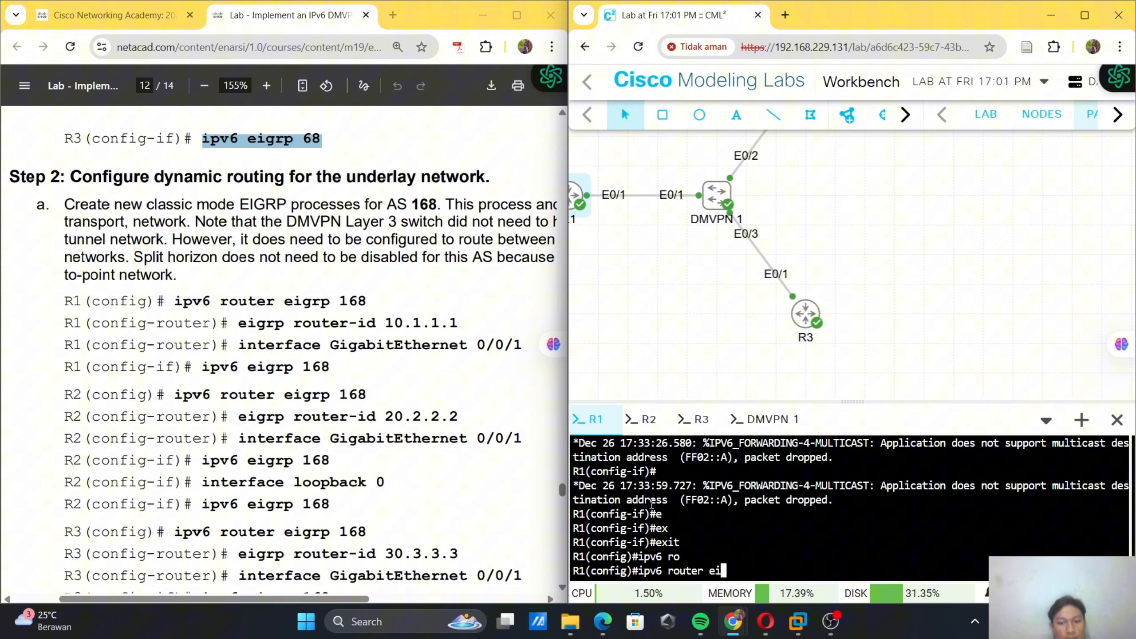
{"action": "key", "text": "Tab"}
{"action": "type", "text": "168"}
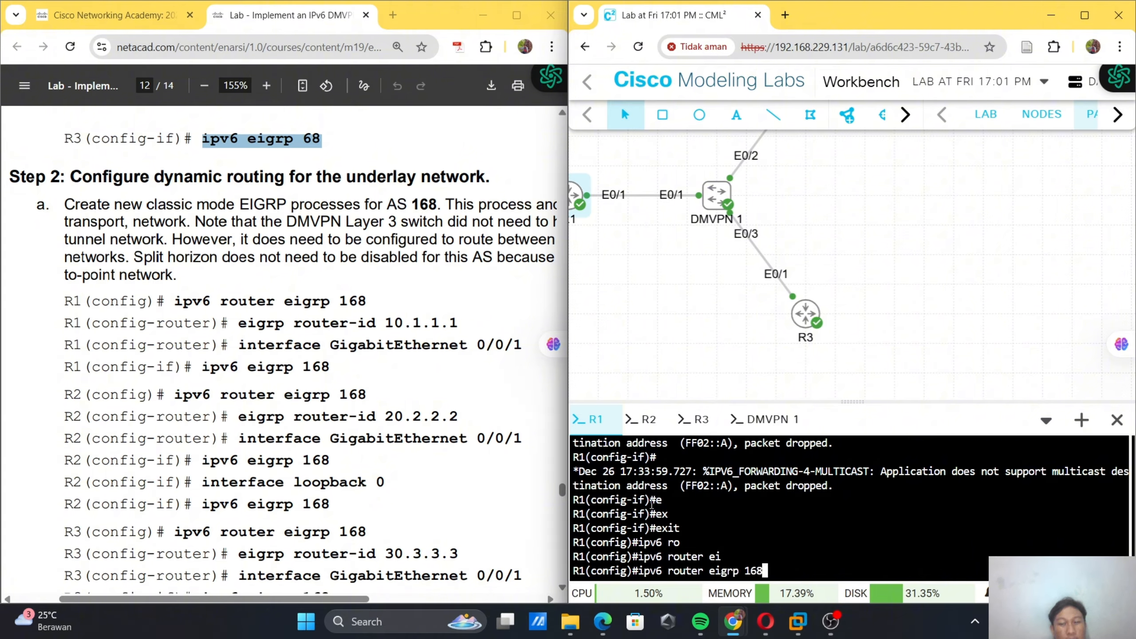
{"action": "key", "text": "Return"}
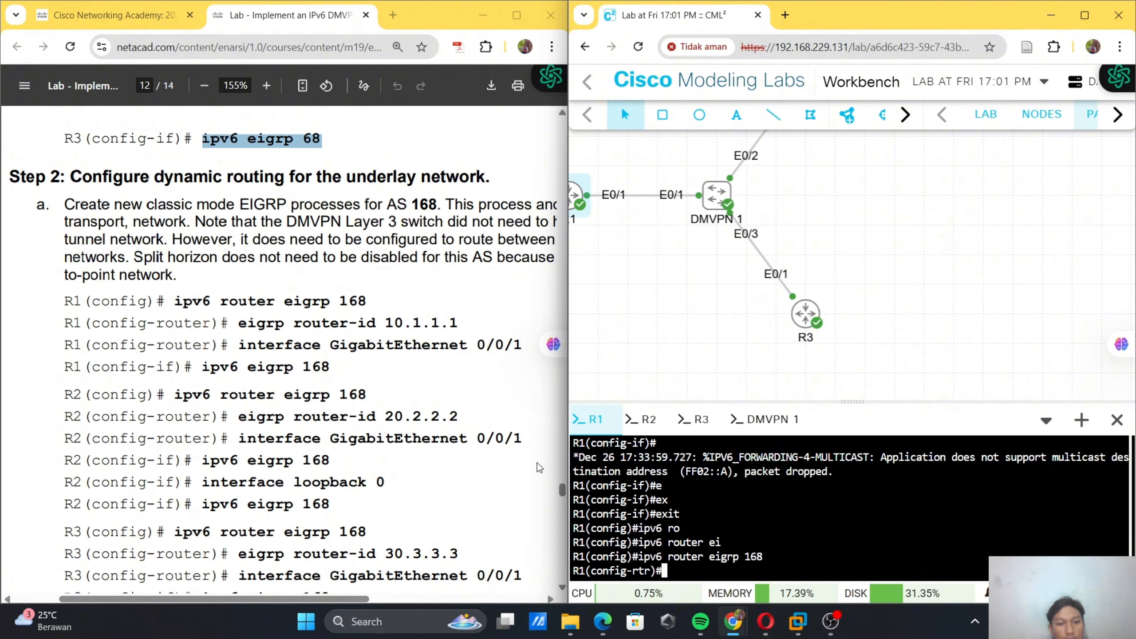
- Set R1's EIGRP router ID to 10.1.1.1 with the command copied from the lab guide
{"action": "scroll", "coordinate": [230, 332], "scroll_direction": "right", "scroll_amount": 3}
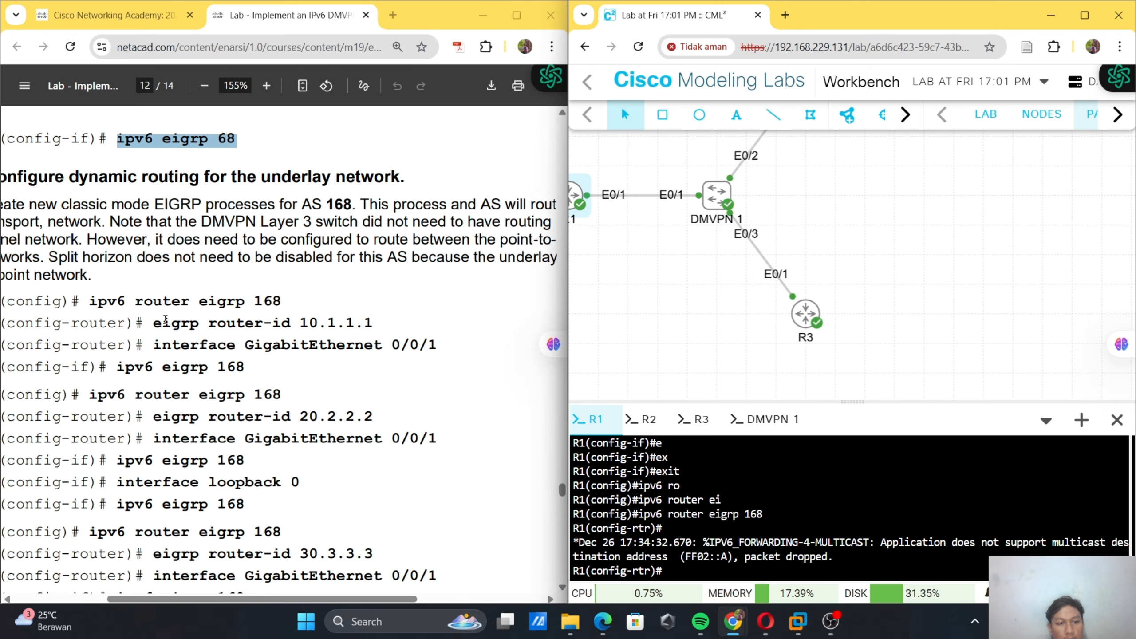
{"action": "left_click_drag", "start_coordinate": [154, 323], "coordinate": [380, 320]}
{"action": "key", "text": "ctrl+c"}
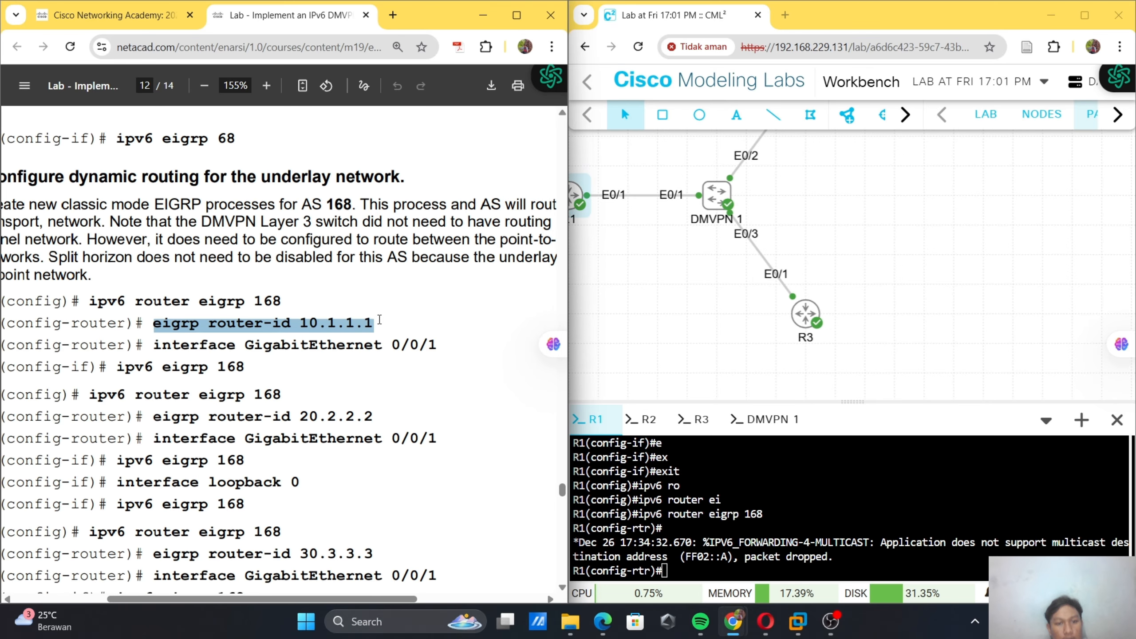
{"action": "right_click", "coordinate": [664, 462]}
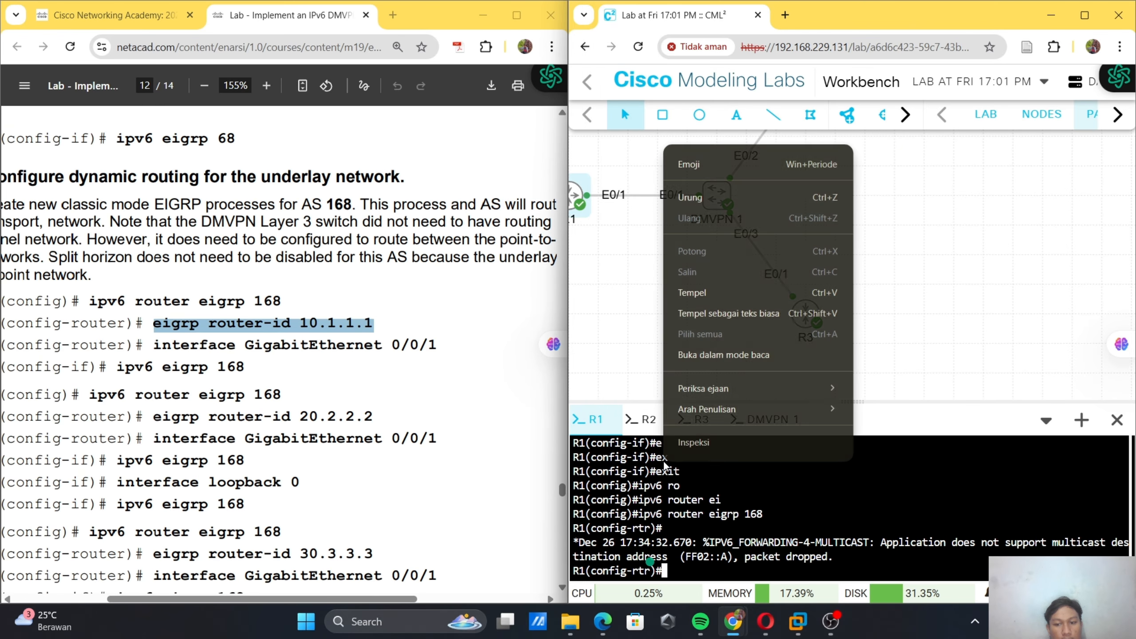
{"action": "left_click", "coordinate": [702, 291]}
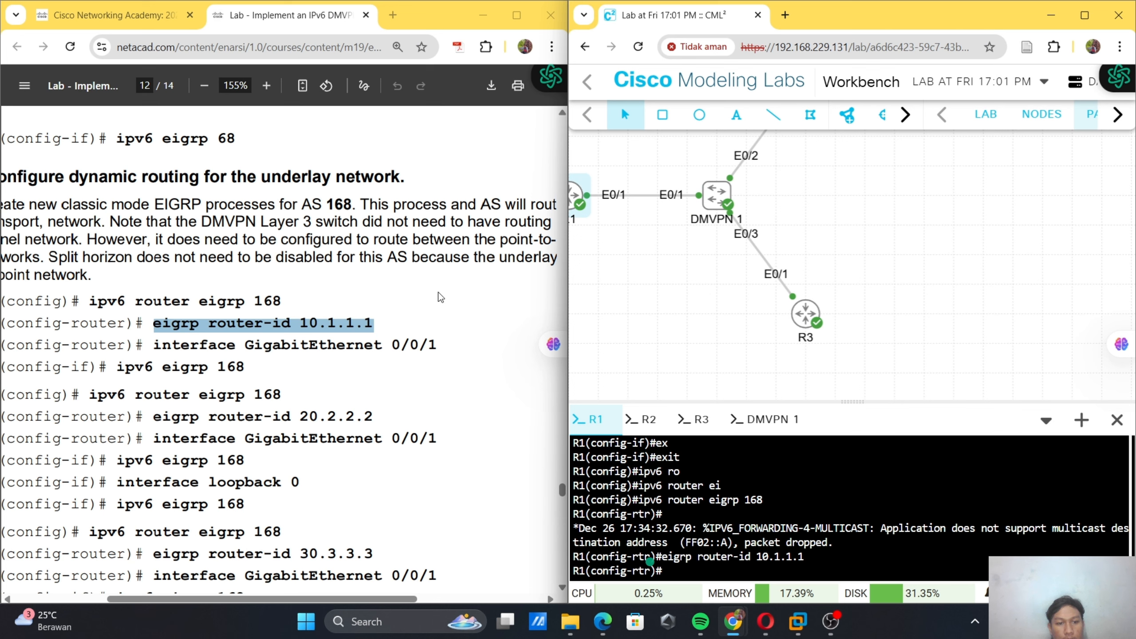
{"action": "type", "text": "in"}
{"action": "key", "text": "Tab"}
{"action": "type", "text": "te"}
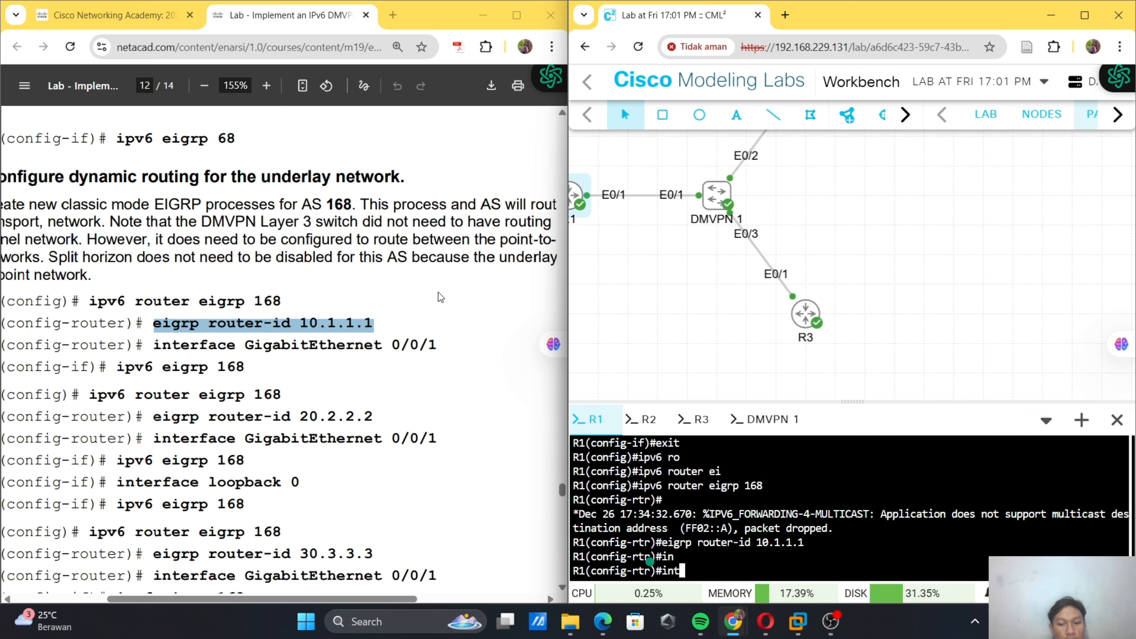
{"action": "key", "text": "Tab"}
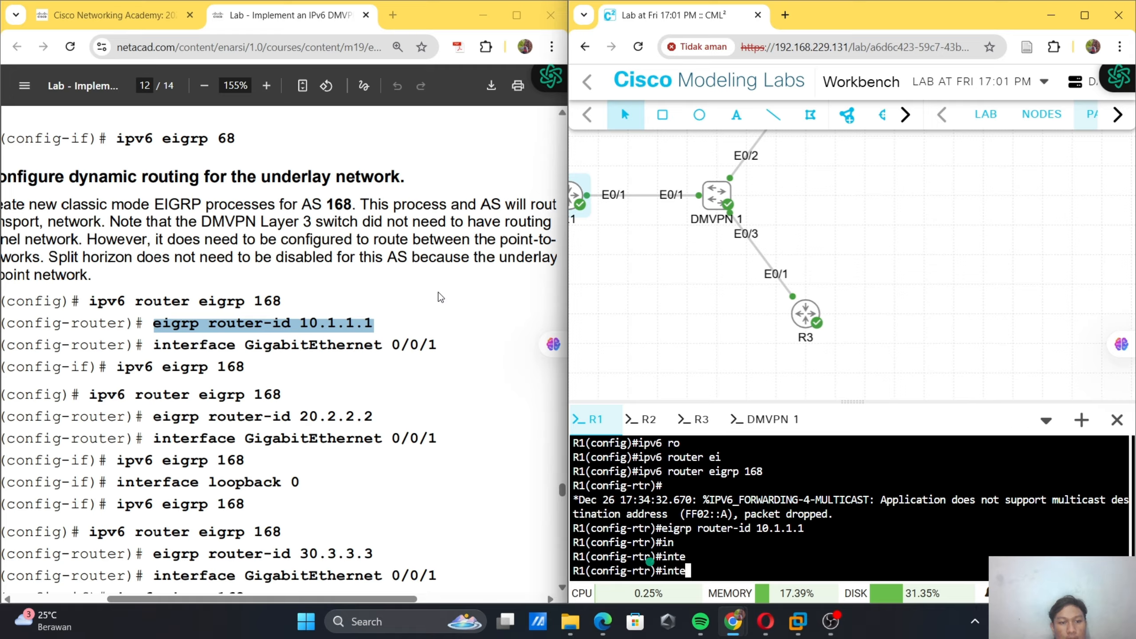
{"action": "type", "text": "face"}
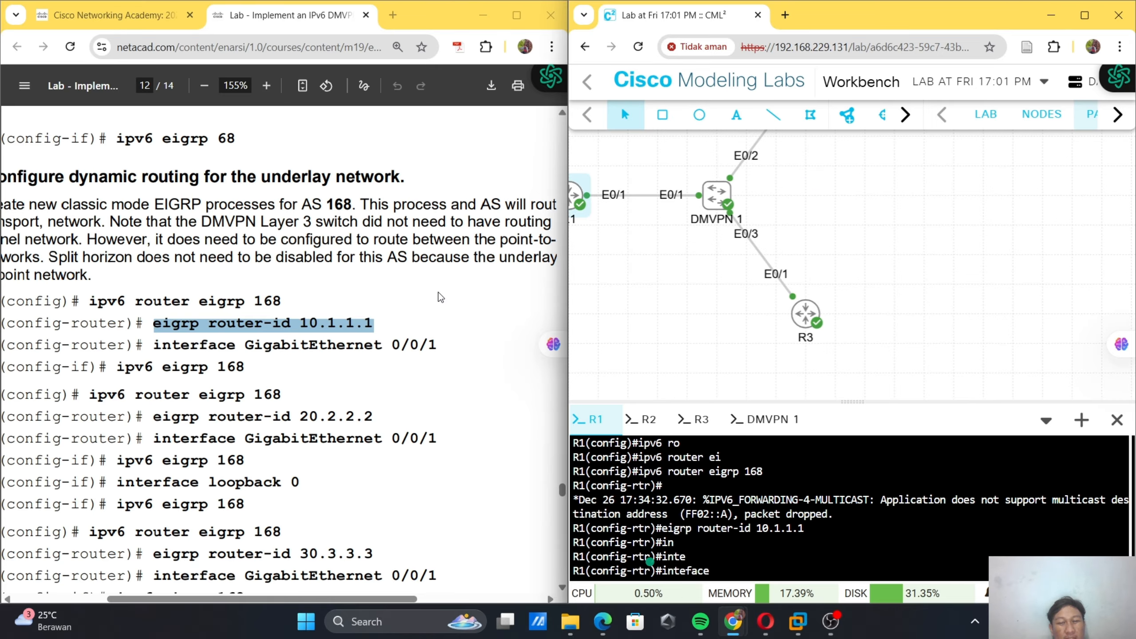
{"action": "key", "text": "BackSpace"}
{"action": "key", "text": "BackSpace"}
{"action": "key", "text": "BackSpace"}
{"action": "key", "text": "BackSpace"}
{"action": "key", "text": "BackSpace"}
{"action": "key", "text": "BackSpace"}
{"action": "key", "text": "BackSpace"}
{"action": "key", "text": "BackSpace"}
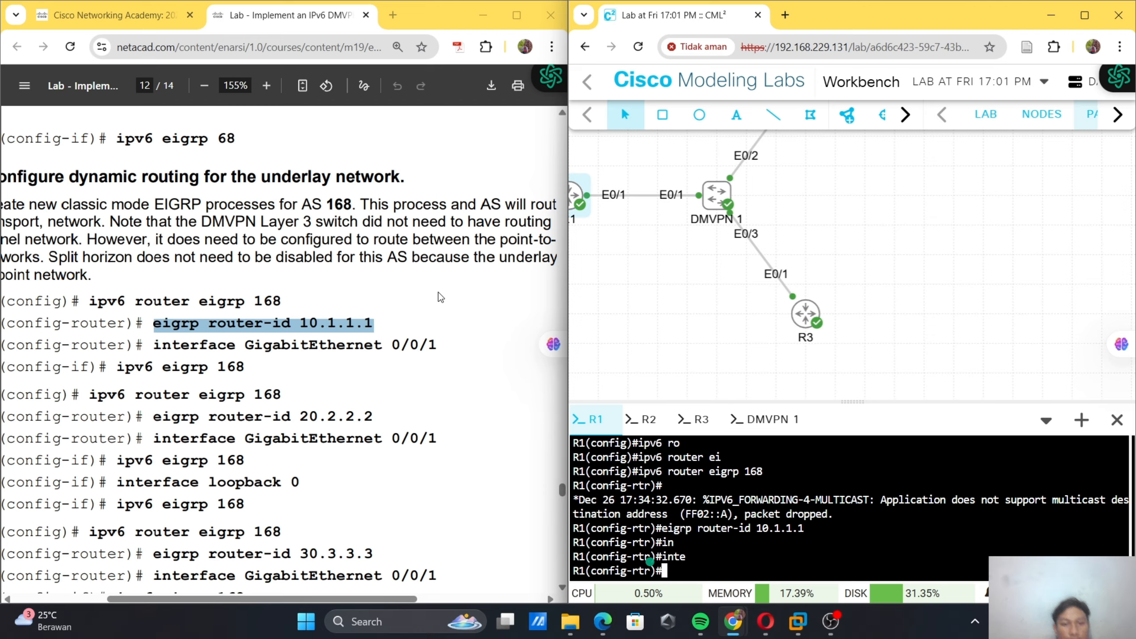
- Enter R1's interface e0/1 and enable IPv6 EIGRP 168 on it
{"action": "left_click_drag", "start_coordinate": [236, 345], "coordinate": [154, 342]}
{"action": "key", "text": "ctrl+c"}
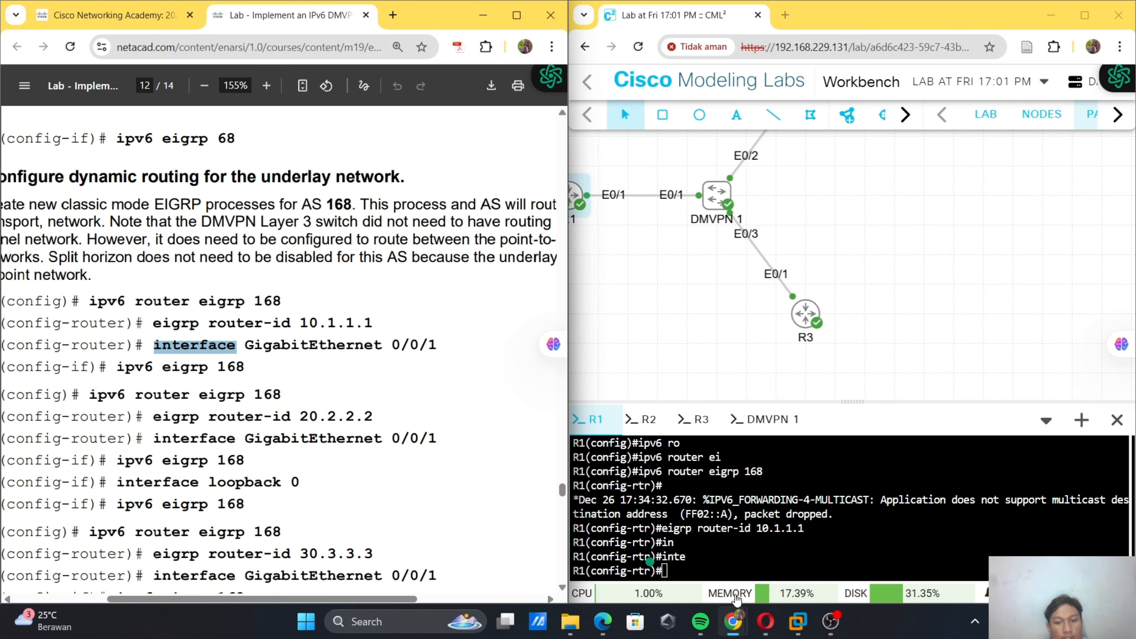
{"action": "right_click", "coordinate": [697, 534]}
{"action": "left_click", "coordinate": [727, 361]}
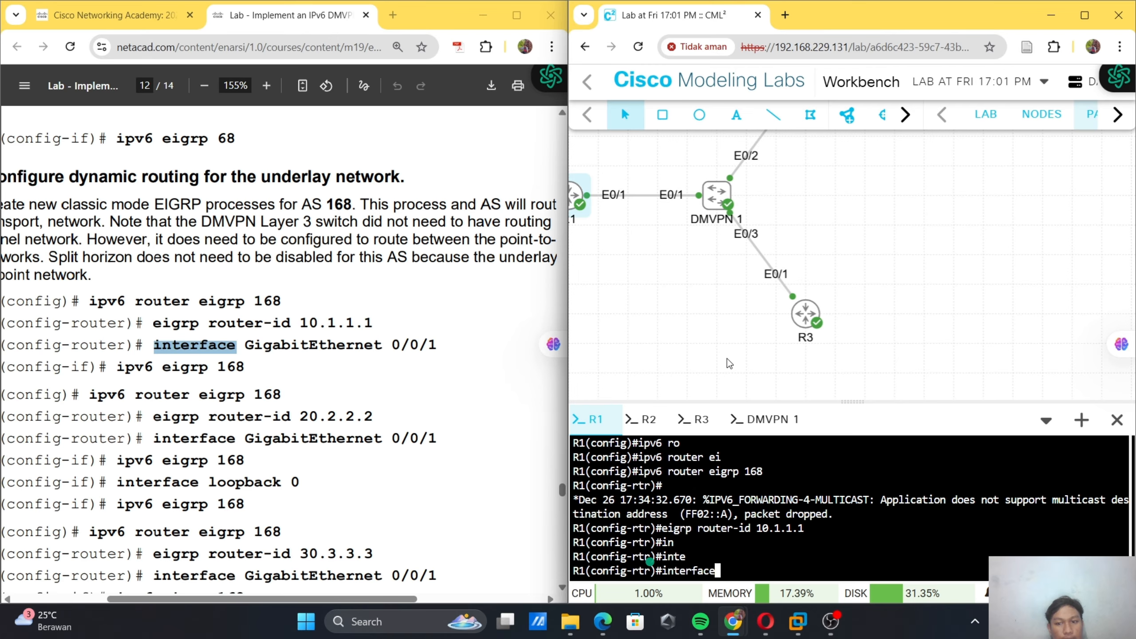
{"action": "type", "text": "e0/1"}
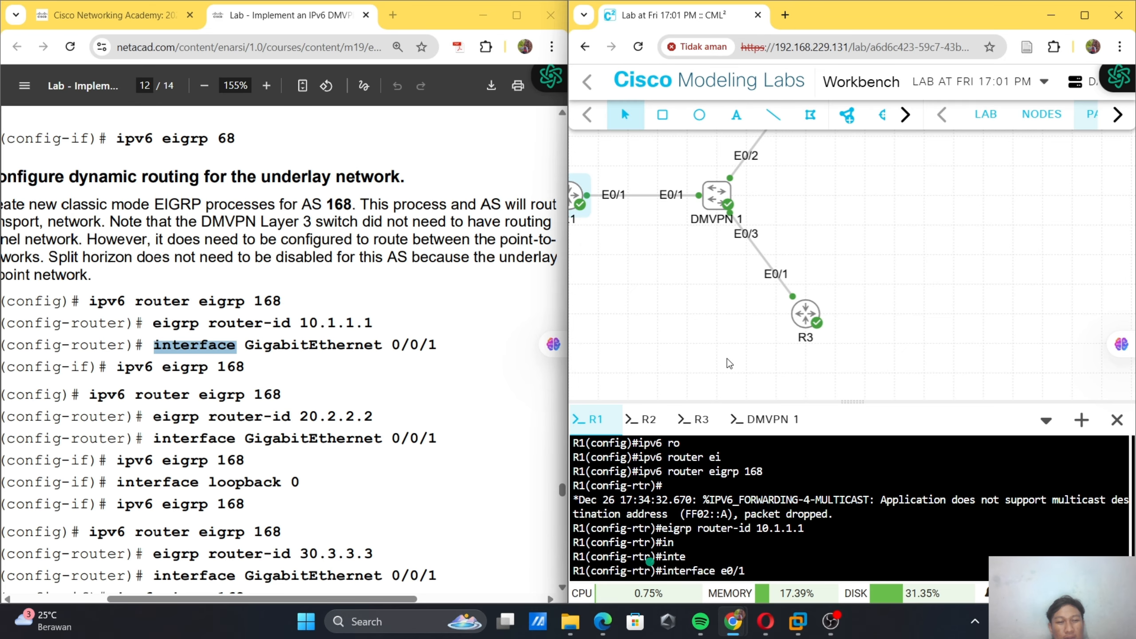
{"action": "key", "text": "Return"}
{"action": "type", "text": "i"}
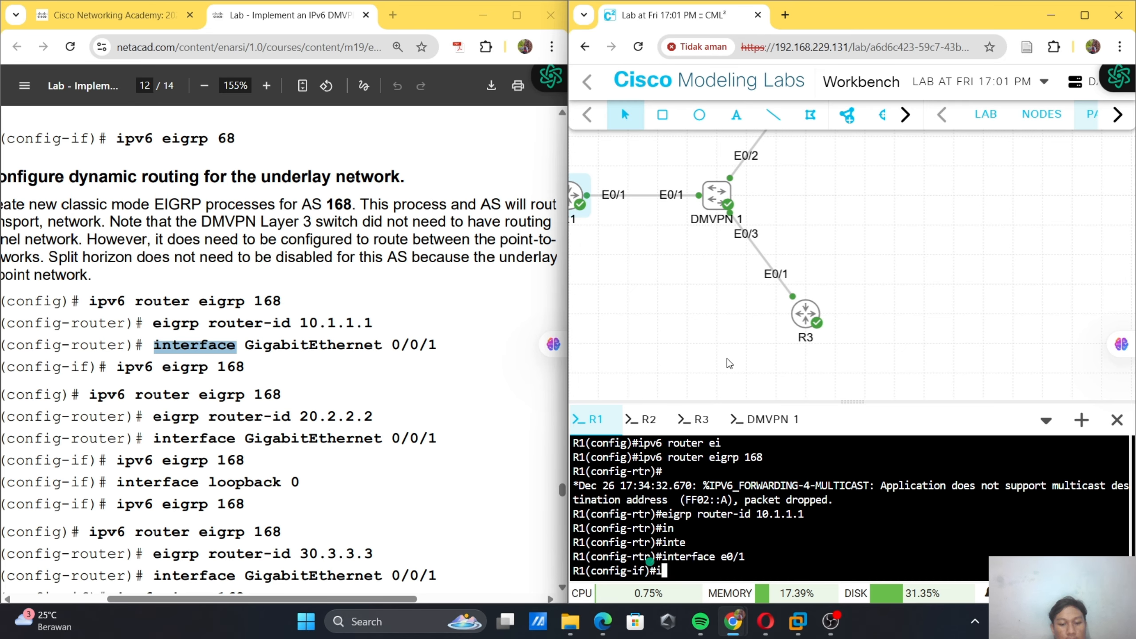
{"action": "type", "text": "pv6 ei"}
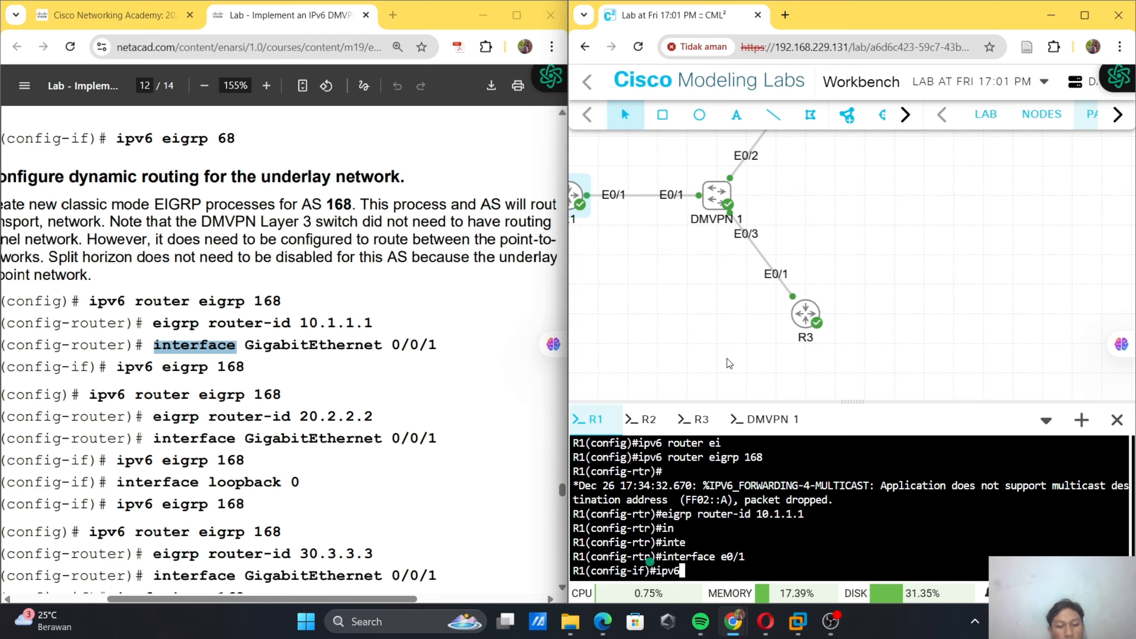
{"action": "key", "text": "Tab"}
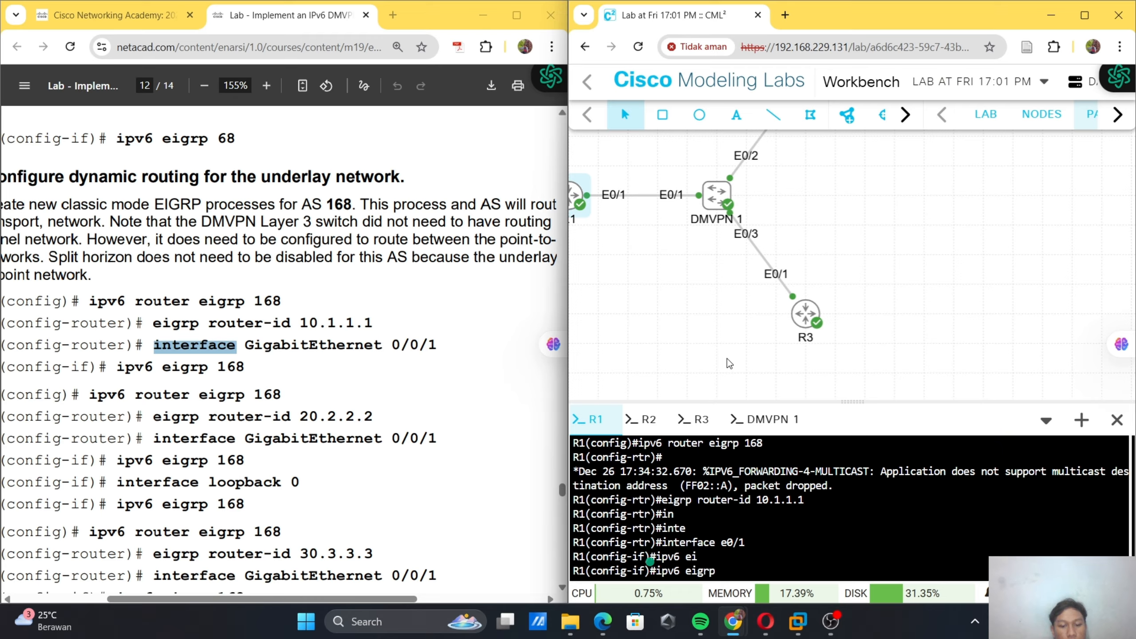
{"action": "type", "text": "168"}
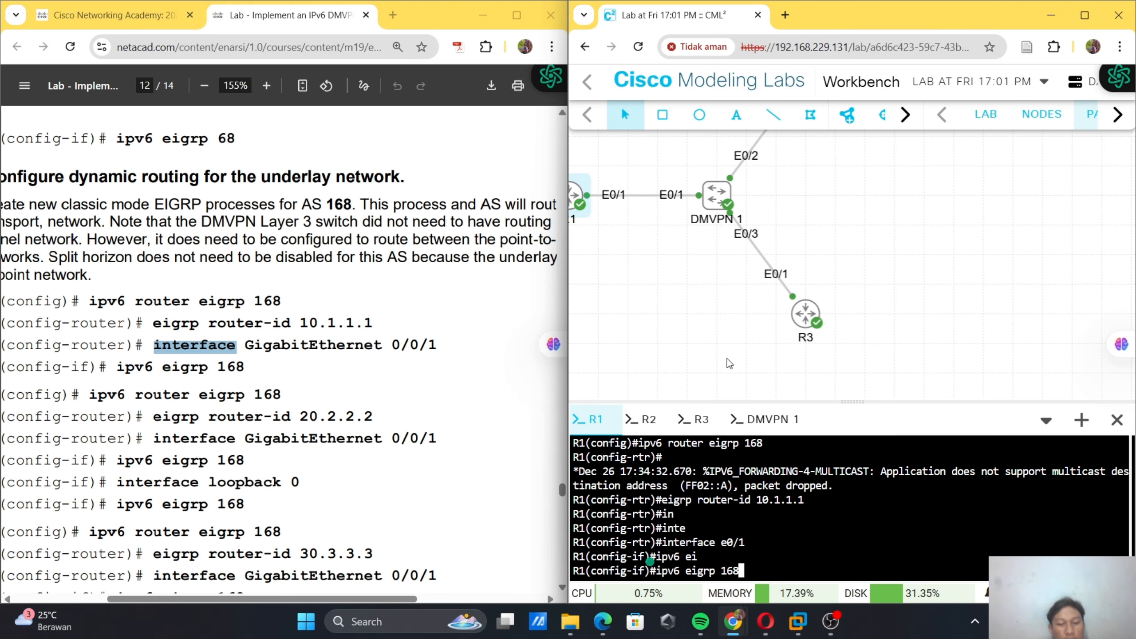
{"action": "key", "text": "Return"}
- On R2, leave interface configuration mode and create the IPv6 EIGRP process for AS 168
{"action": "scroll", "coordinate": [565, 288], "scroll_direction": "left", "scroll_amount": 4}
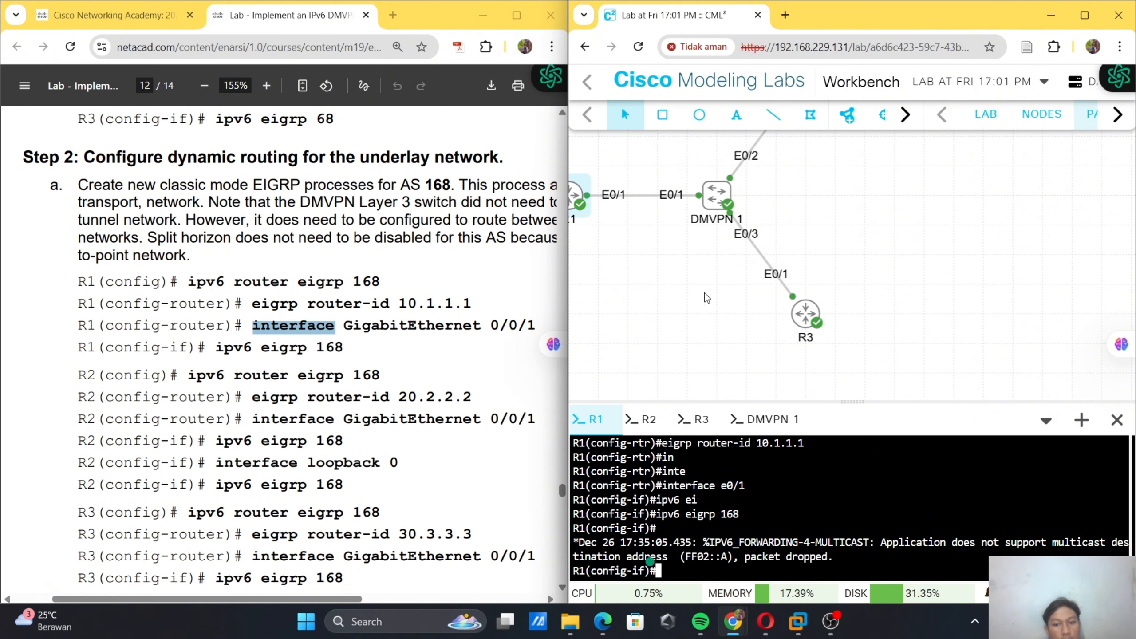
{"action": "left_click", "coordinate": [648, 420]}
{"action": "scroll", "coordinate": [434, 446], "scroll_direction": "down", "scroll_amount": 2}
{"action": "scroll", "coordinate": [434, 445], "scroll_direction": "right", "scroll_amount": 2}
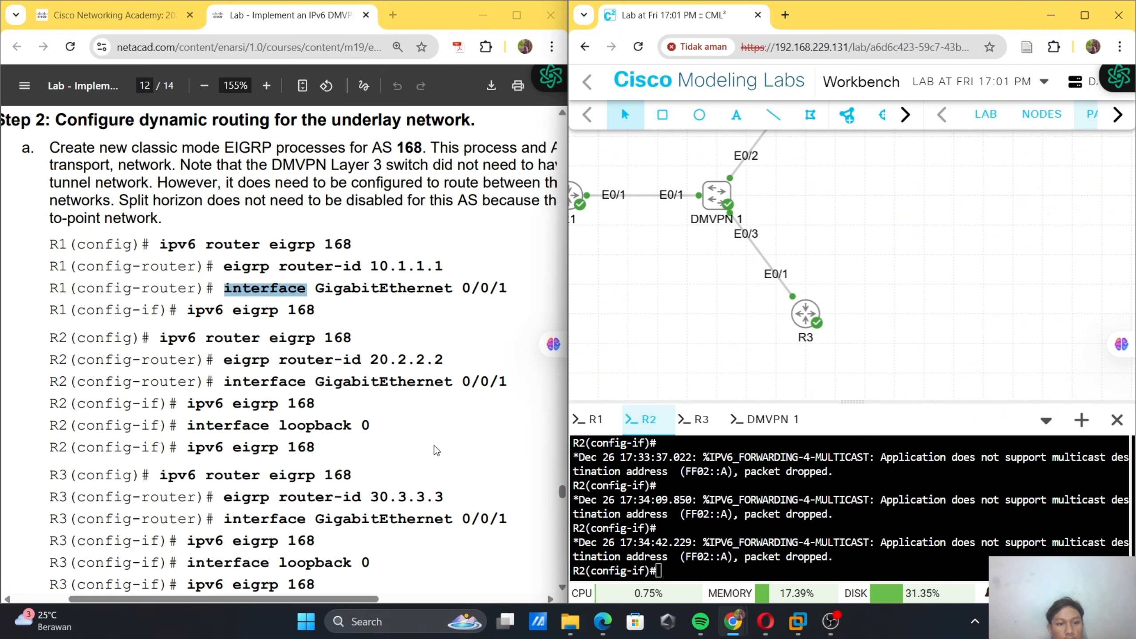
{"action": "type", "text": "ex"}
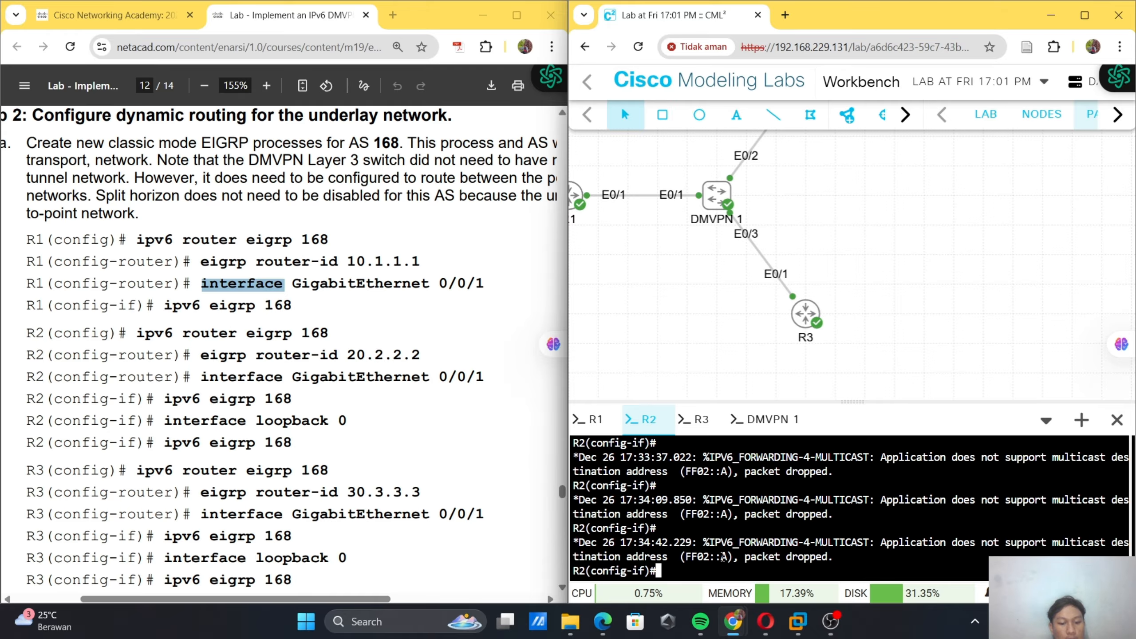
{"action": "key", "text": "Tab"}
{"action": "key", "text": "Return"}
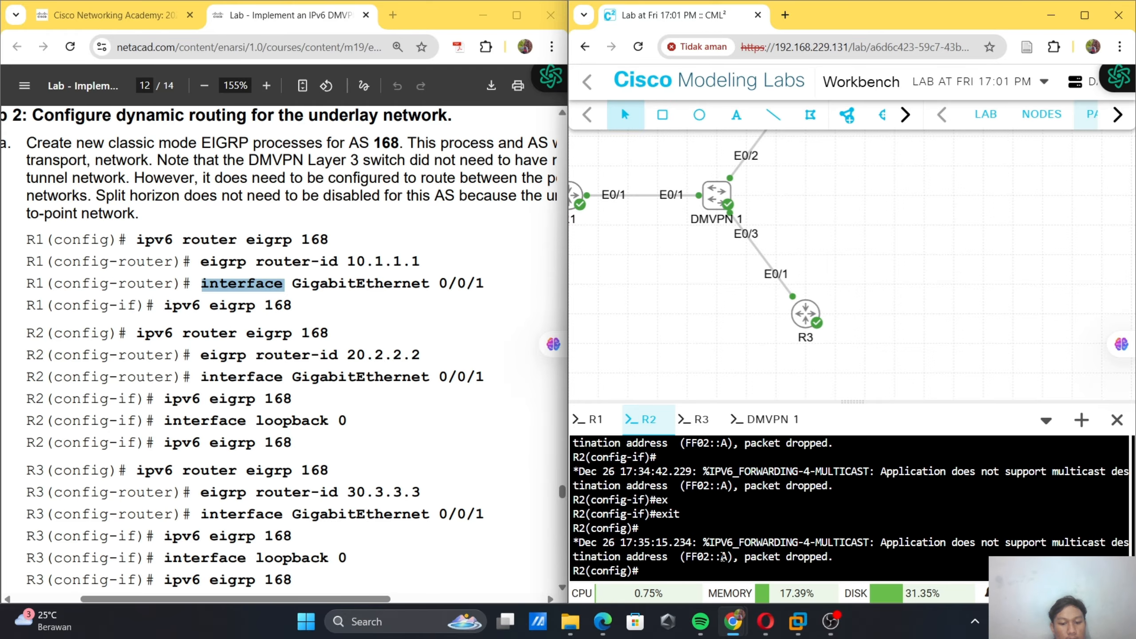
{"action": "type", "text": "ipv6 ro"}
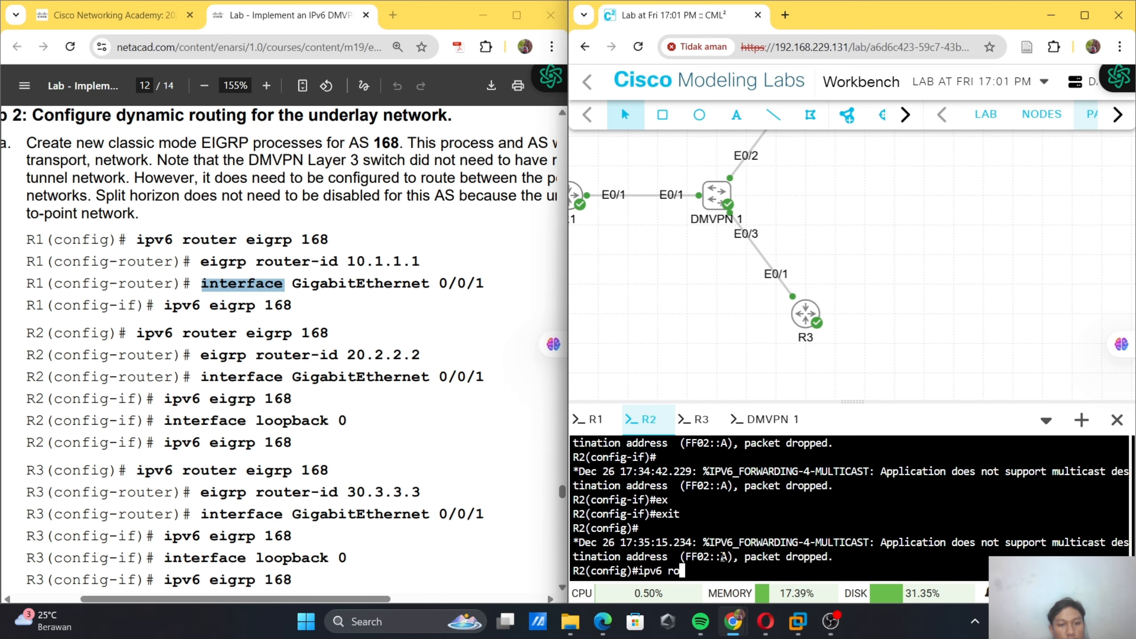
{"action": "key", "text": "Tab"}
{"action": "type", "text": "ei"}
{"action": "key", "text": "Tab"}
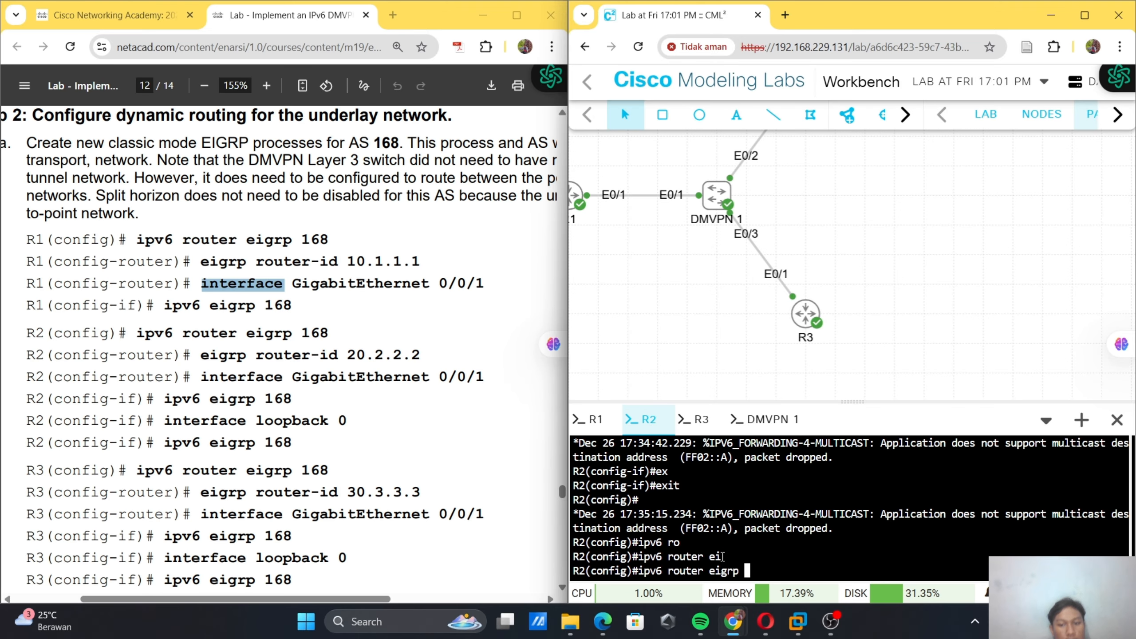
{"action": "type", "text": "168"}
{"action": "key", "text": "Return"}
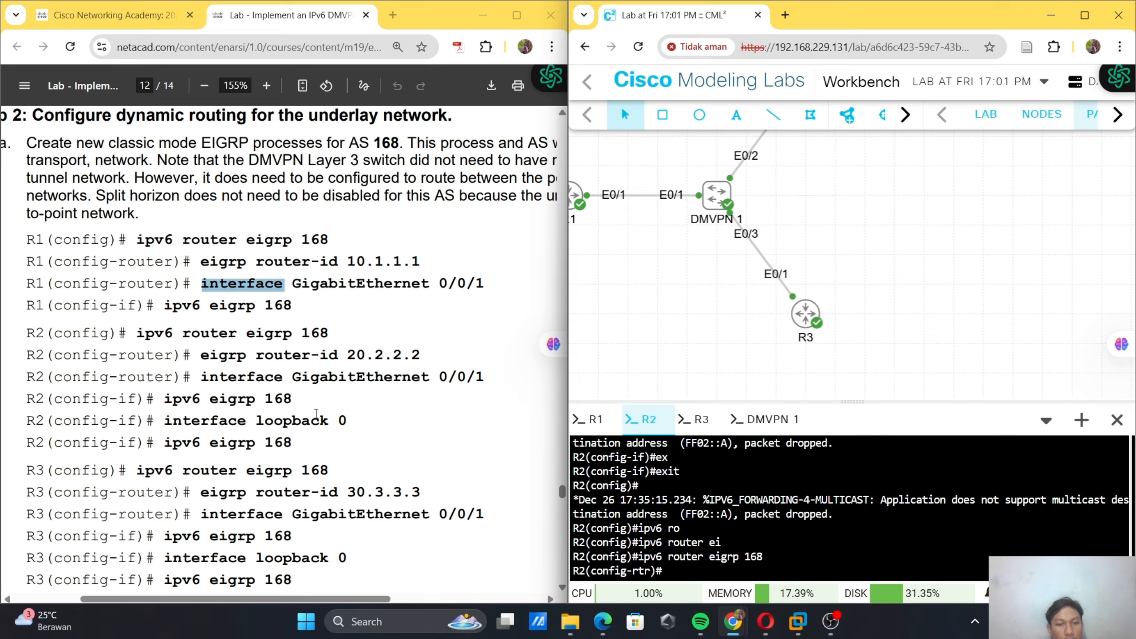
- Set R2's EIGRP router ID to 20.2.2.2 with the command copied from the lab guide
{"action": "left_click_drag", "start_coordinate": [201, 353], "coordinate": [452, 357]}
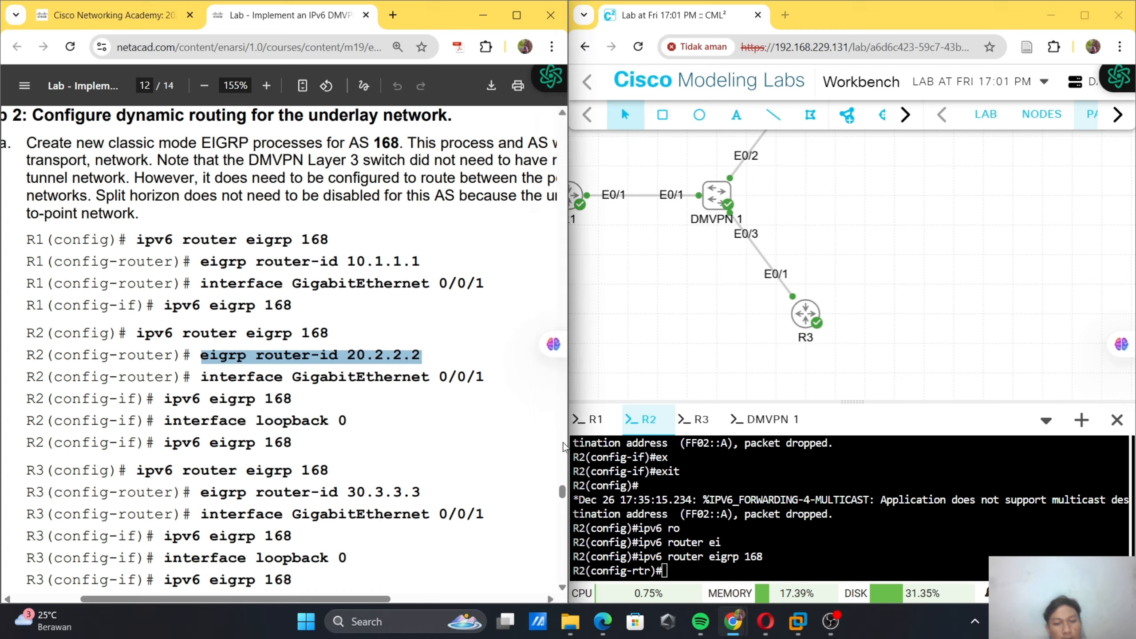
{"action": "right_click", "coordinate": [662, 511]}
{"action": "left_click", "coordinate": [698, 348]}
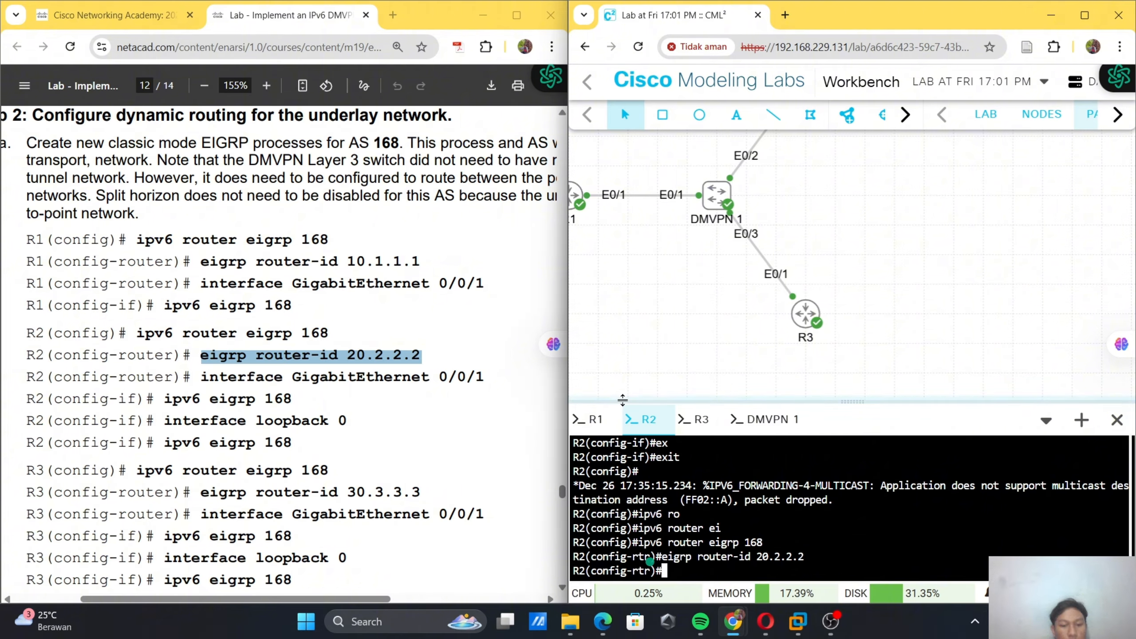
- Enter R2's interface e0/1 and enable IPv6 EIGRP 168 on it
{"action": "type", "text": "interface e"}
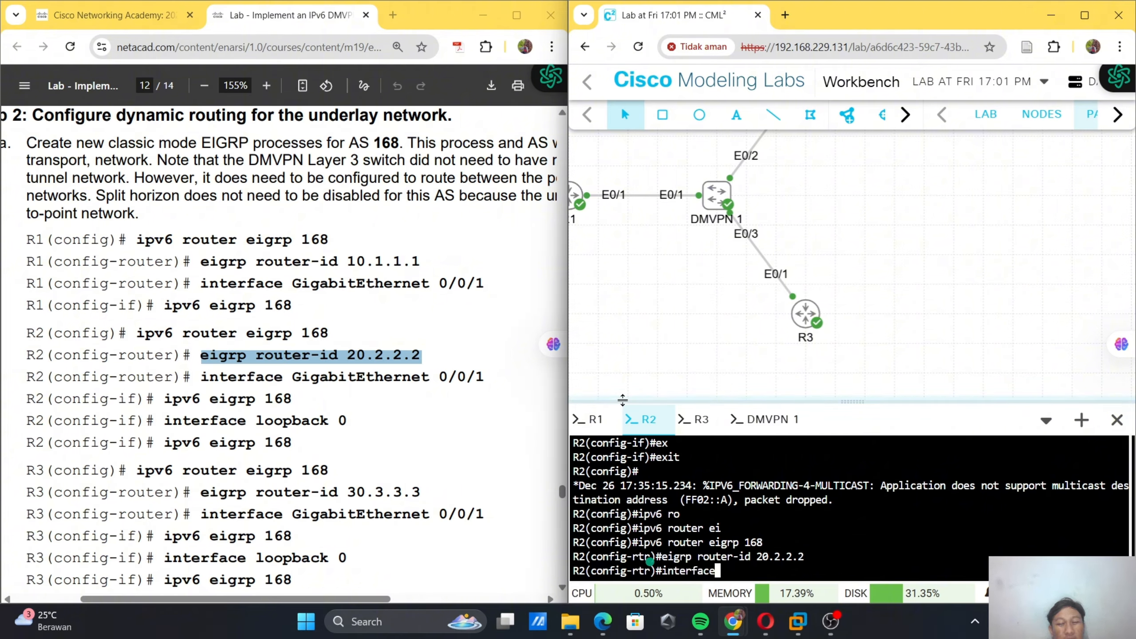
{"action": "type", "text": "/1"}
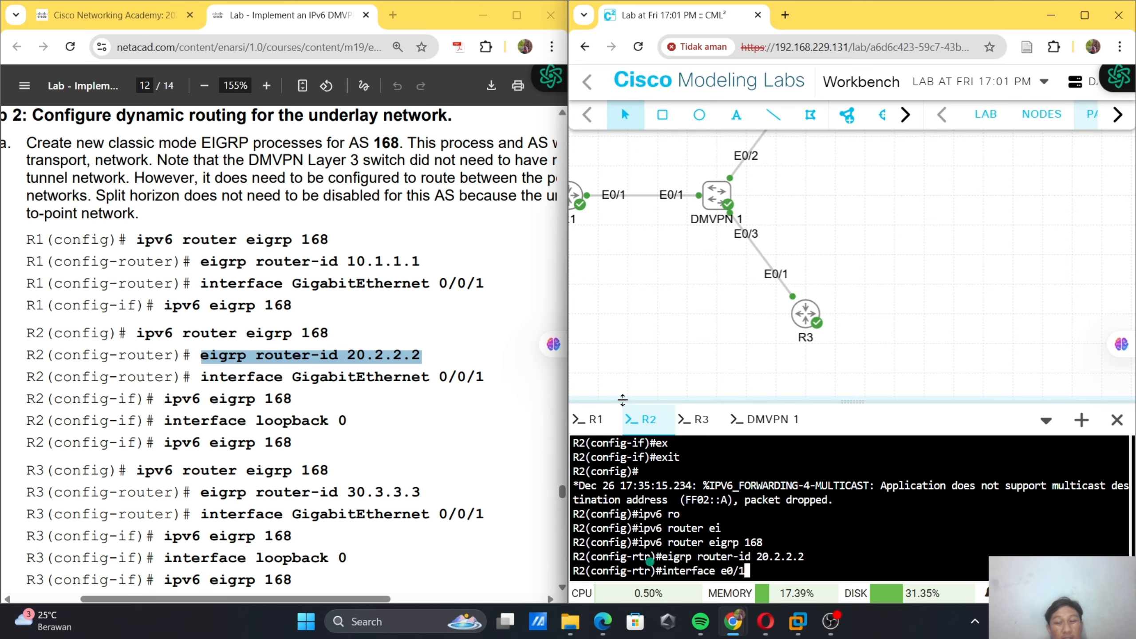
{"action": "key", "text": "Return"}
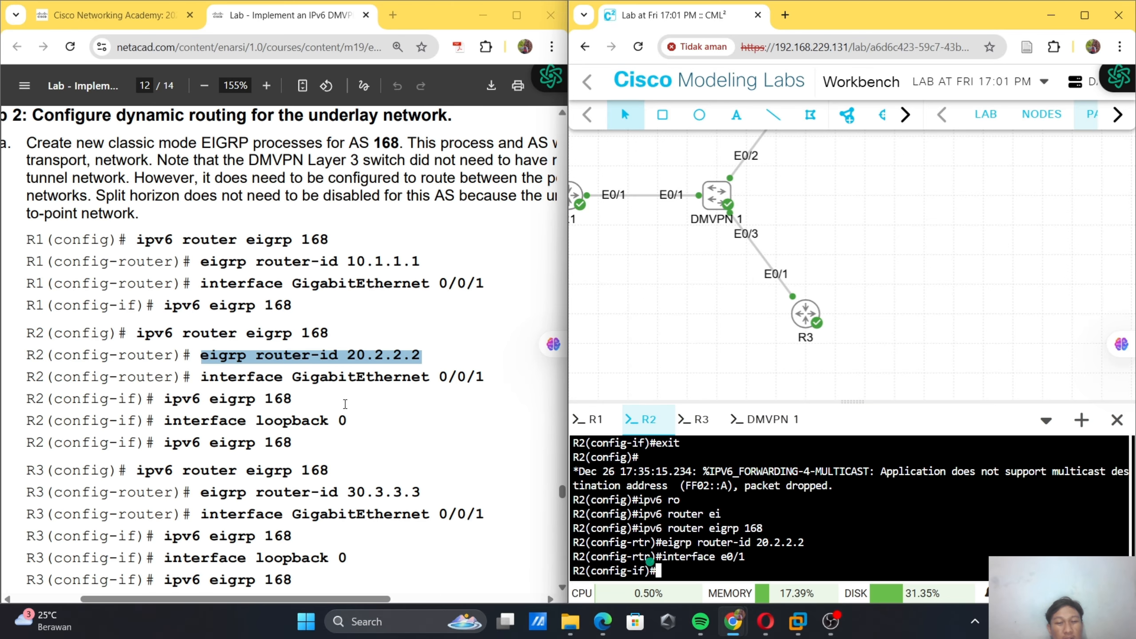
{"action": "scroll", "coordinate": [345, 403], "scroll_direction": "down", "scroll_amount": 2}
{"action": "type", "text": "ipv"}
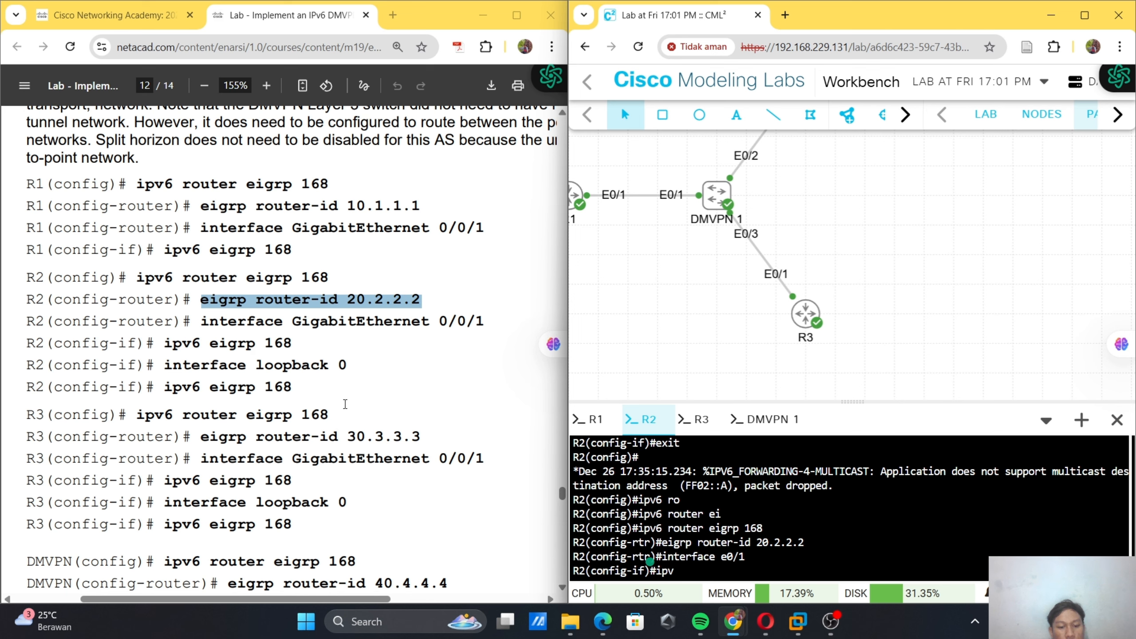
{"action": "type", "text": "6 ei"}
{"action": "key", "text": "Tab"}
{"action": "type", "text": "1"}
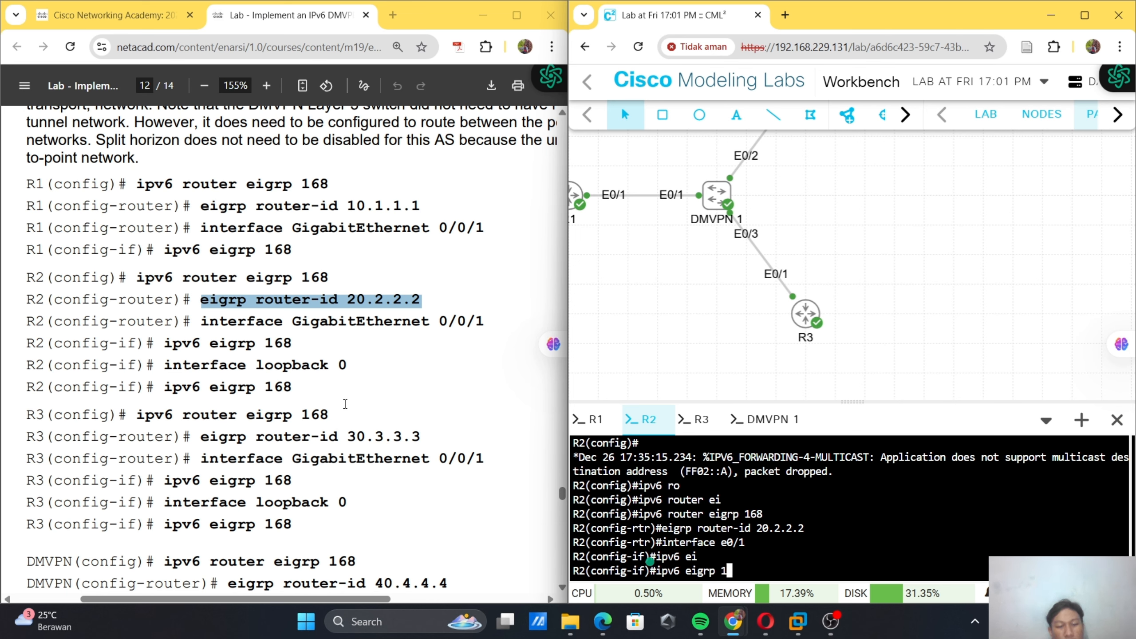
{"action": "type", "text": "68"}
{"action": "key", "text": "Return"}
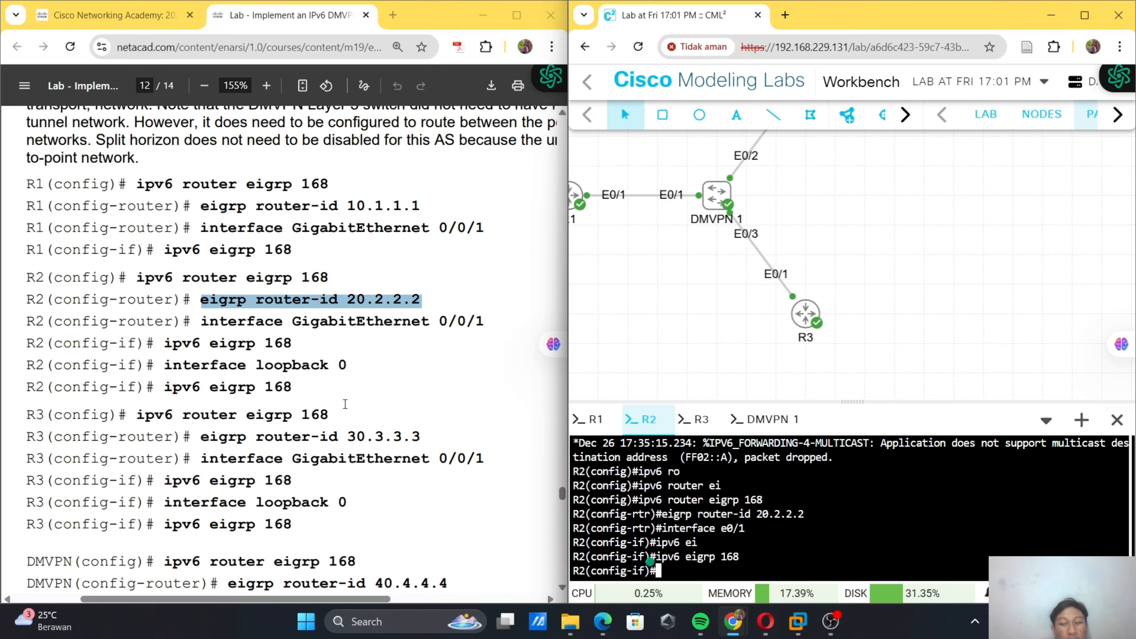
- Enter interface configuration for loopback 1 on R2 and check the loopback number in the lab guide
{"action": "type", "text": "inte"}
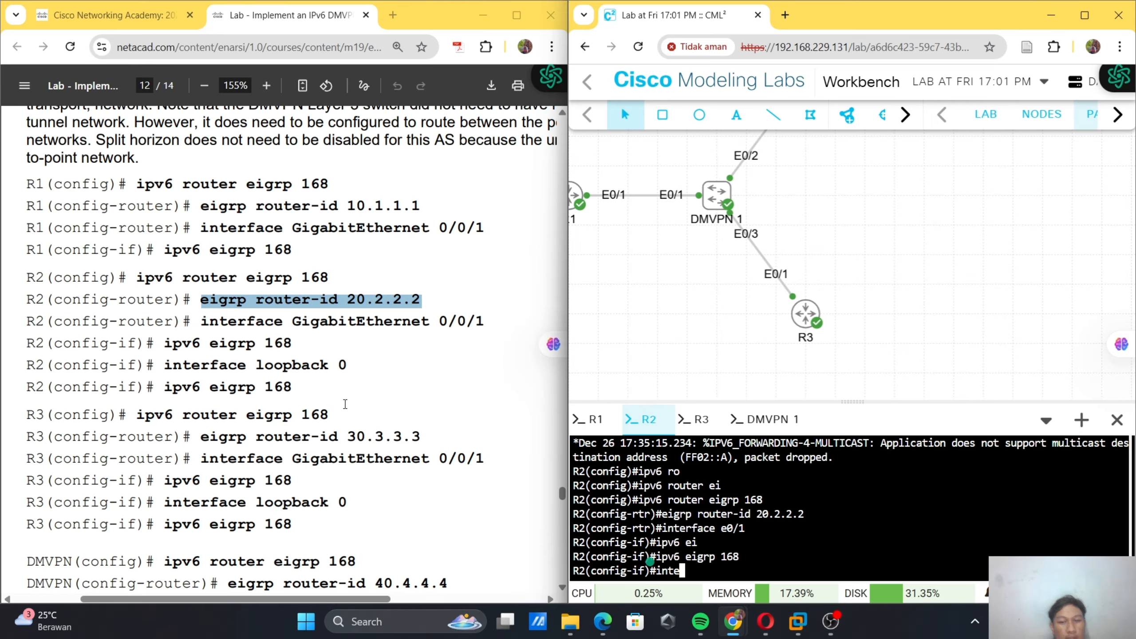
{"action": "key", "text": "Tab"}
{"action": "type", "text": "rfac"}
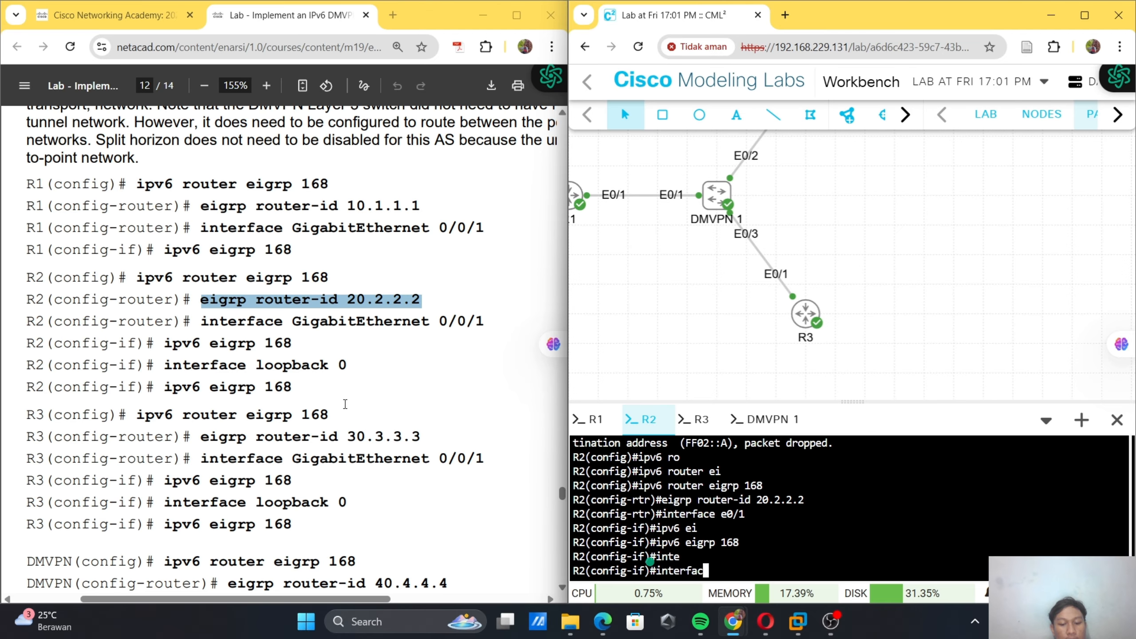
{"action": "type", "text": "e loopbac"}
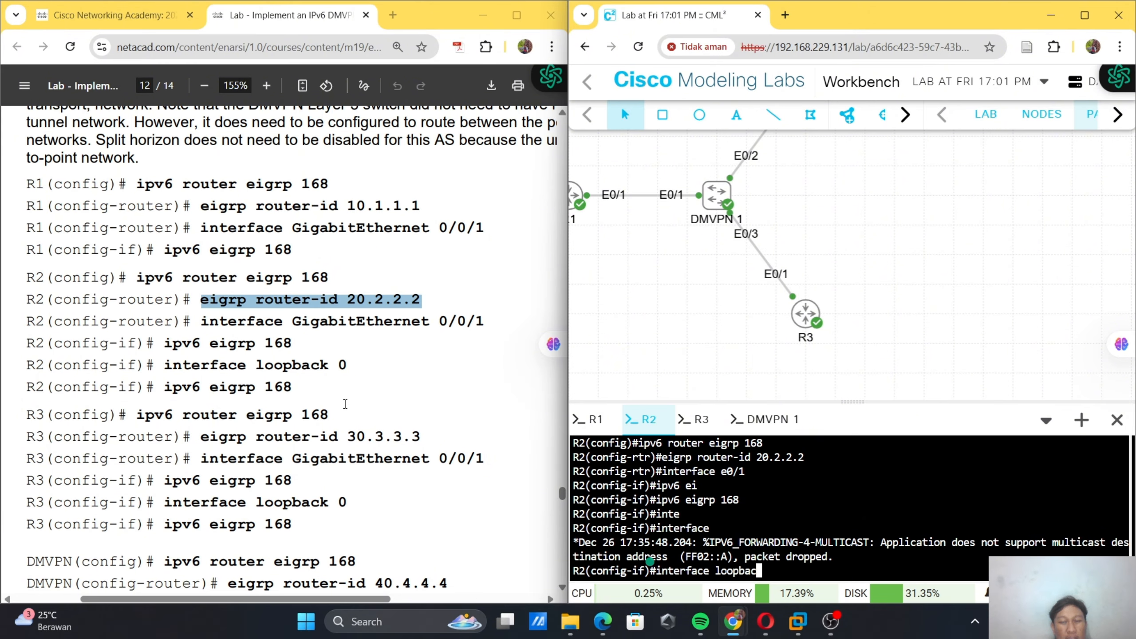
{"action": "type", "text": "k"}
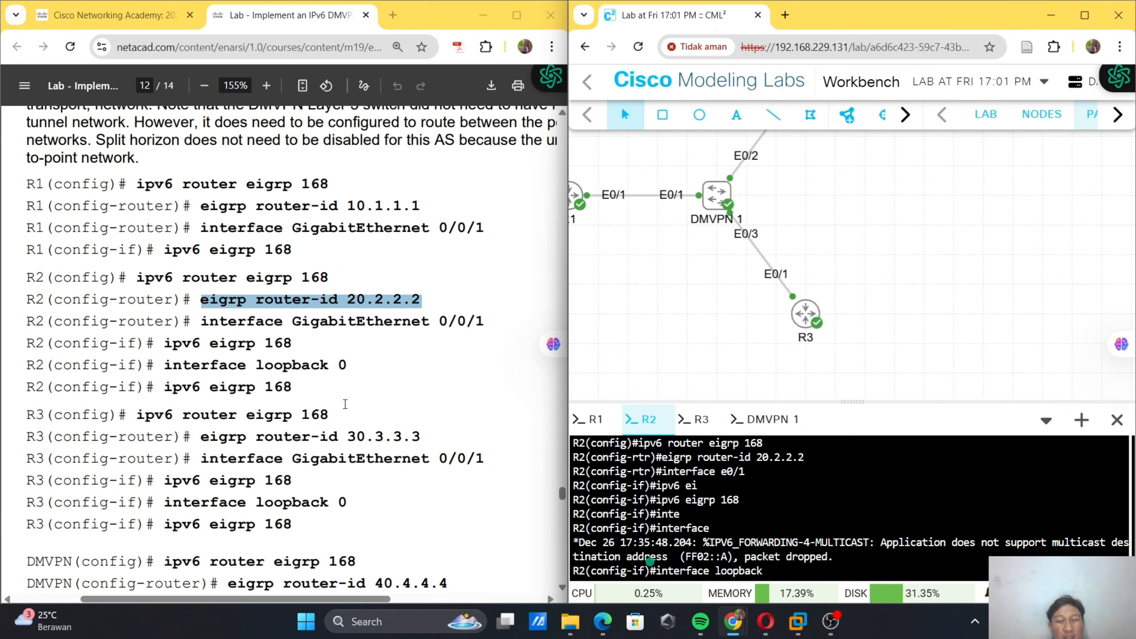
{"action": "type", "text": " 1"}
{"action": "key", "text": "Return"}
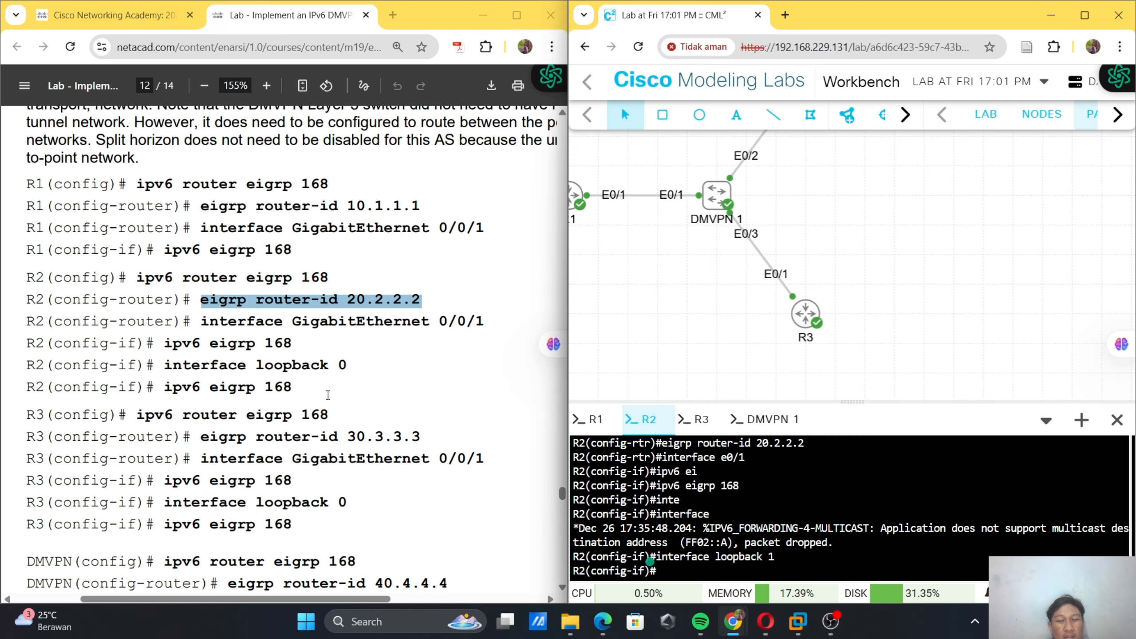
{"action": "scroll", "coordinate": [247, 348], "scroll_direction": "down", "scroll_amount": 3}
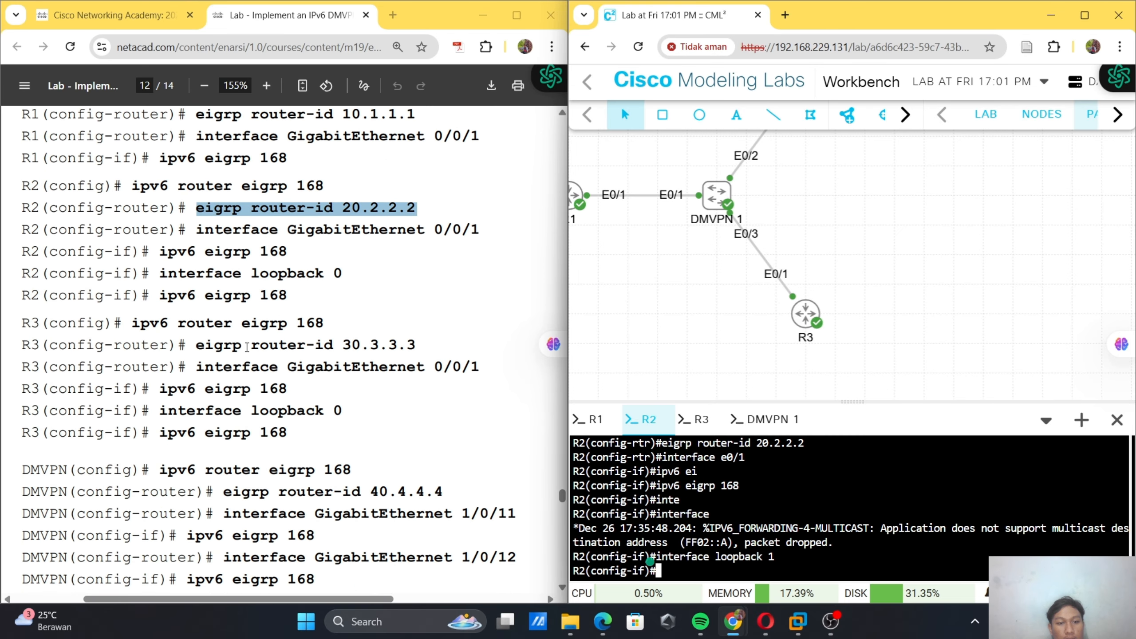
{"action": "scroll", "coordinate": [247, 347], "scroll_direction": "left", "scroll_amount": 2}
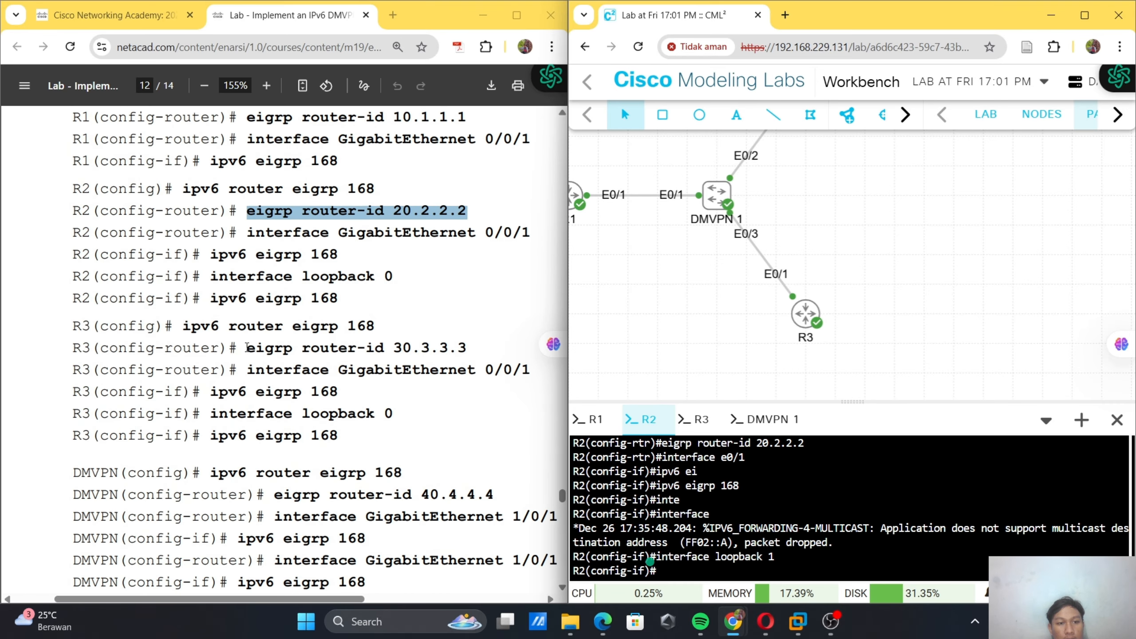
{"action": "scroll", "coordinate": [247, 348], "scroll_direction": "right", "scroll_amount": 1}
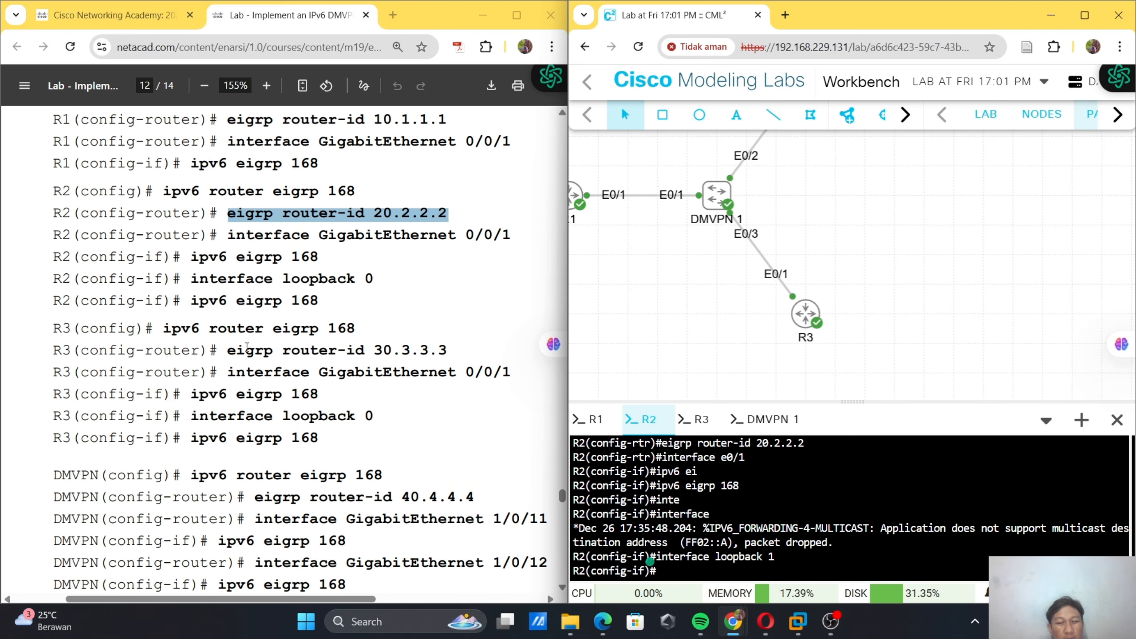
- Switch R2's interface configuration to loopback 0 by correcting the previous command
{"action": "key", "text": "Up"}
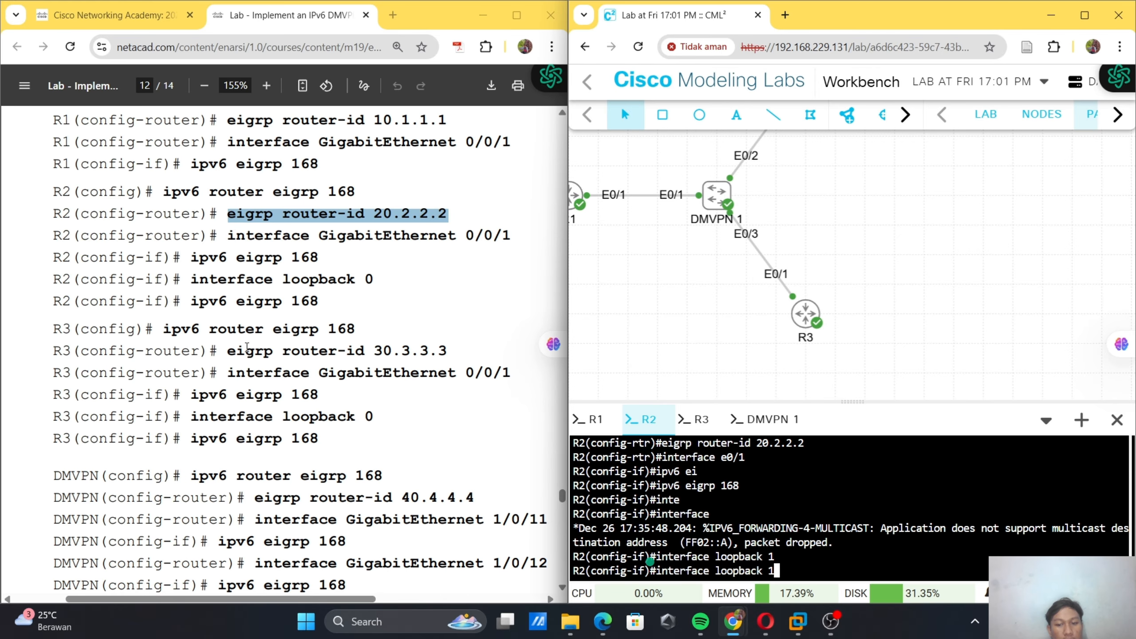
{"action": "key", "text": "BackSpace"}
{"action": "type", "text": "0"}
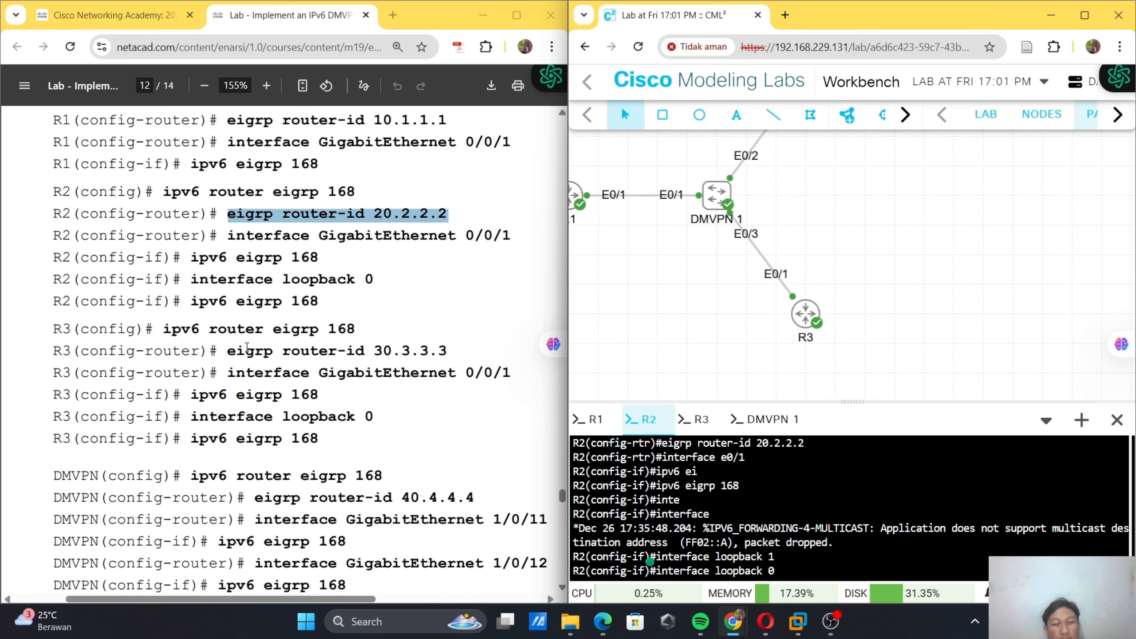
{"action": "key", "text": "Return"}
- Remove interface loopback 1 from R2 with the no form of the earlier interface command
{"action": "key", "text": "Up"}
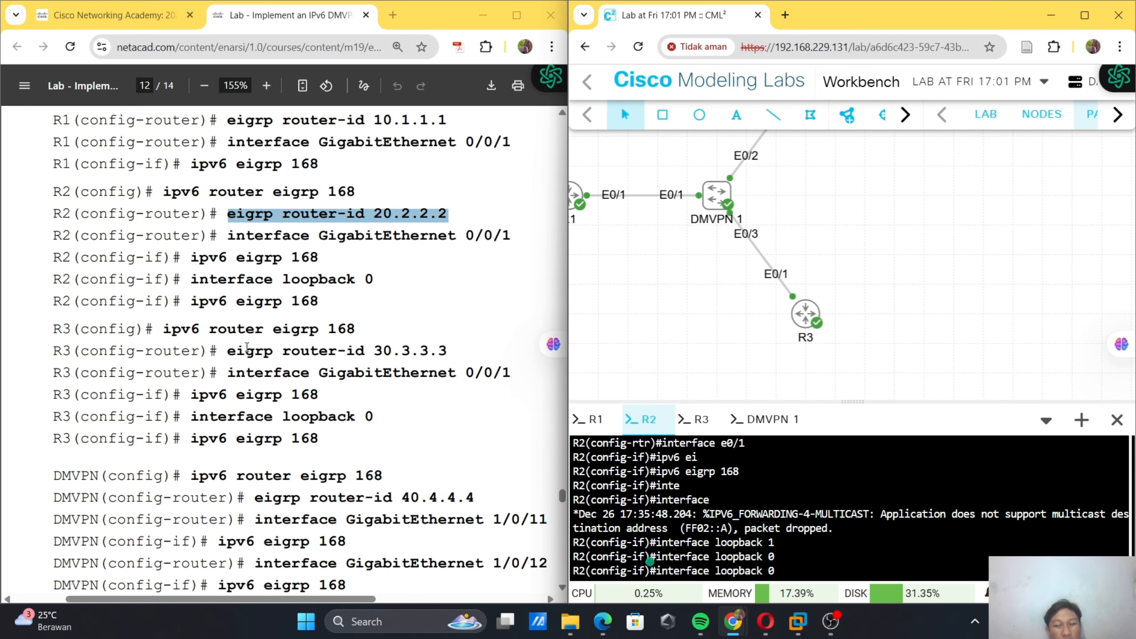
{"action": "key", "text": "Up"}
{"action": "key", "text": "Left"}
{"action": "key", "text": "Left"}
{"action": "key", "text": "Left"}
{"action": "key", "text": "Left"}
{"action": "key", "text": "Left"}
{"action": "key", "text": "Left"}
{"action": "key", "text": "Left"}
{"action": "key", "text": "Left"}
{"action": "key", "text": "Left"}
{"action": "key", "text": "Left"}
{"action": "key", "text": "Left"}
{"action": "key", "text": "Left"}
{"action": "key", "text": "Left"}
{"action": "key", "text": "Left"}
{"action": "key", "text": "Left"}
{"action": "key", "text": "Left"}
{"action": "key", "text": "Left"}
{"action": "key", "text": "Left"}
{"action": "key", "text": "Left"}
{"action": "key", "text": "Left"}
{"action": "type", "text": "no"}
{"action": "key", "text": "Return"}
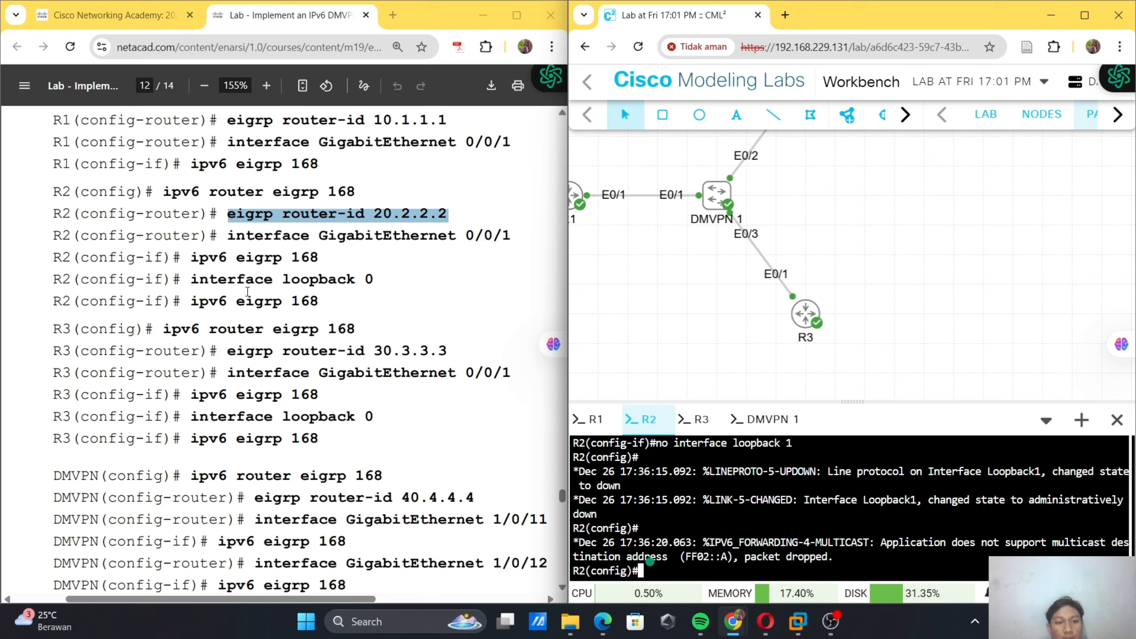
- Re-enter R2's IPv6 EIGRP 168 process with the command copied from the lab guide
{"action": "type", "text": "i"}
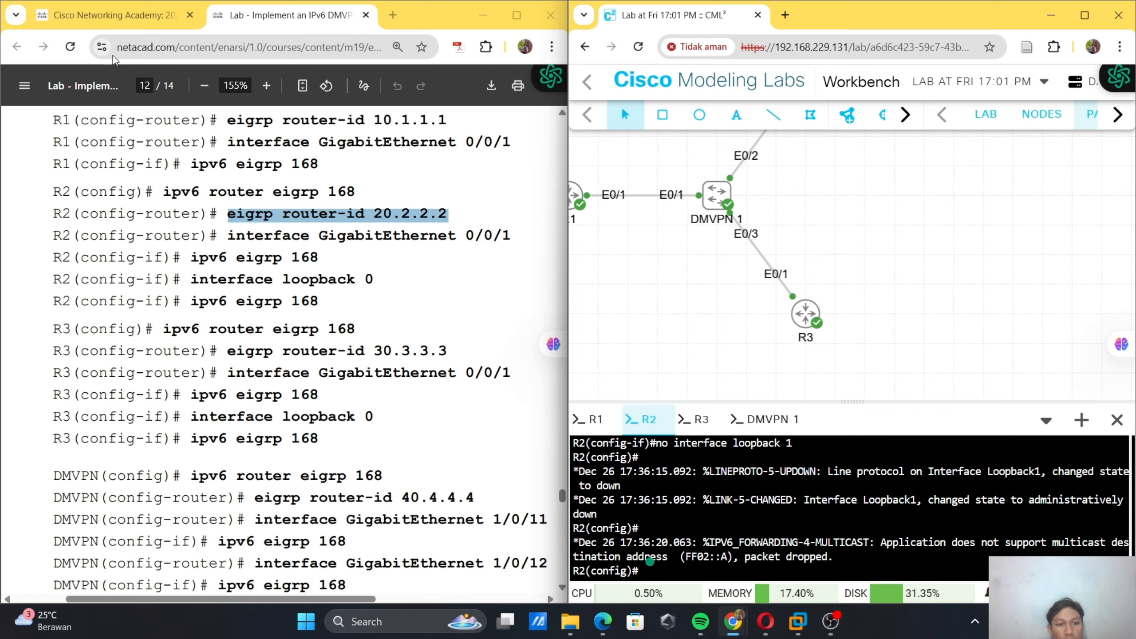
{"action": "left_click_drag", "start_coordinate": [164, 192], "coordinate": [367, 193]}
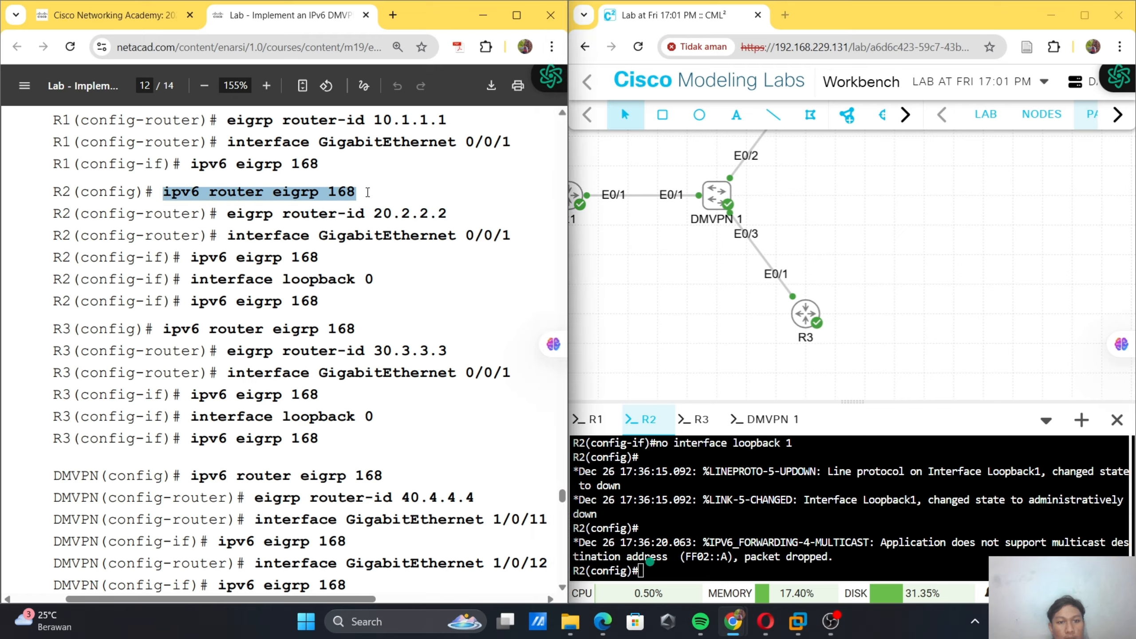
{"action": "right_click", "coordinate": [647, 505]}
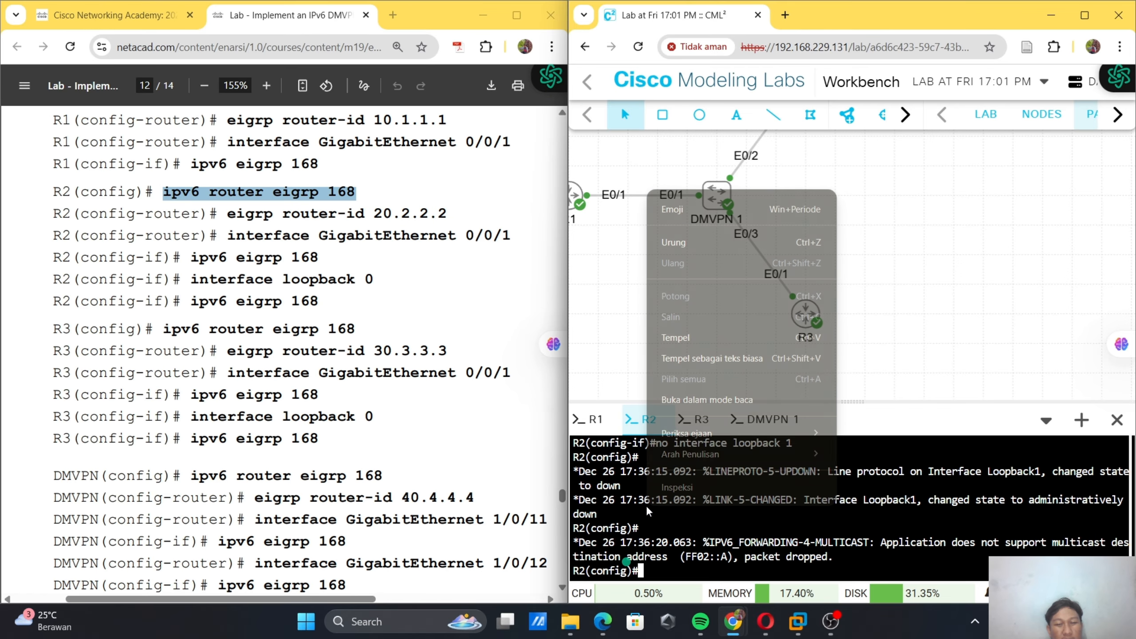
{"action": "left_click", "coordinate": [713, 337]}
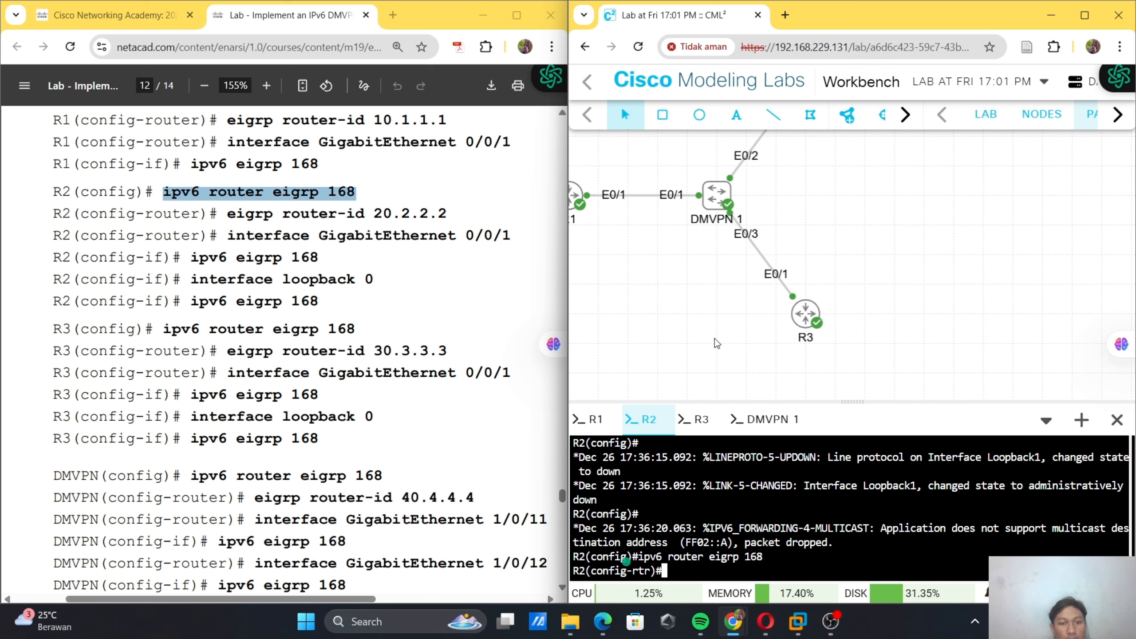
- Enable IPv6 EIGRP 168 on R2's interface e0/1
{"action": "type", "text": "interface"}
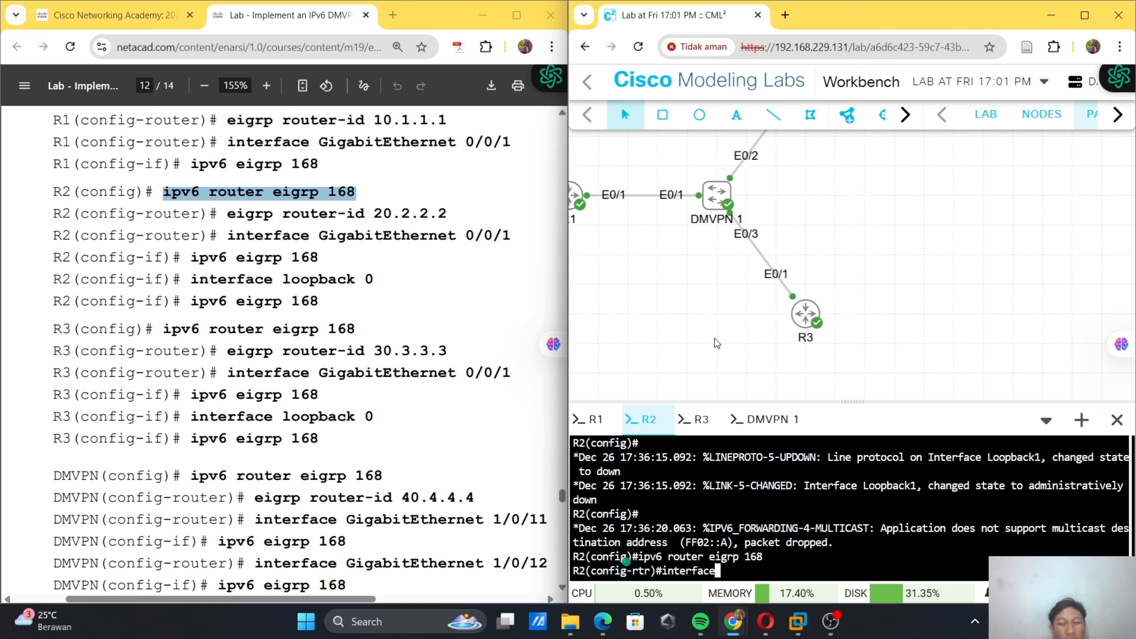
{"action": "type", "text": " e0"}
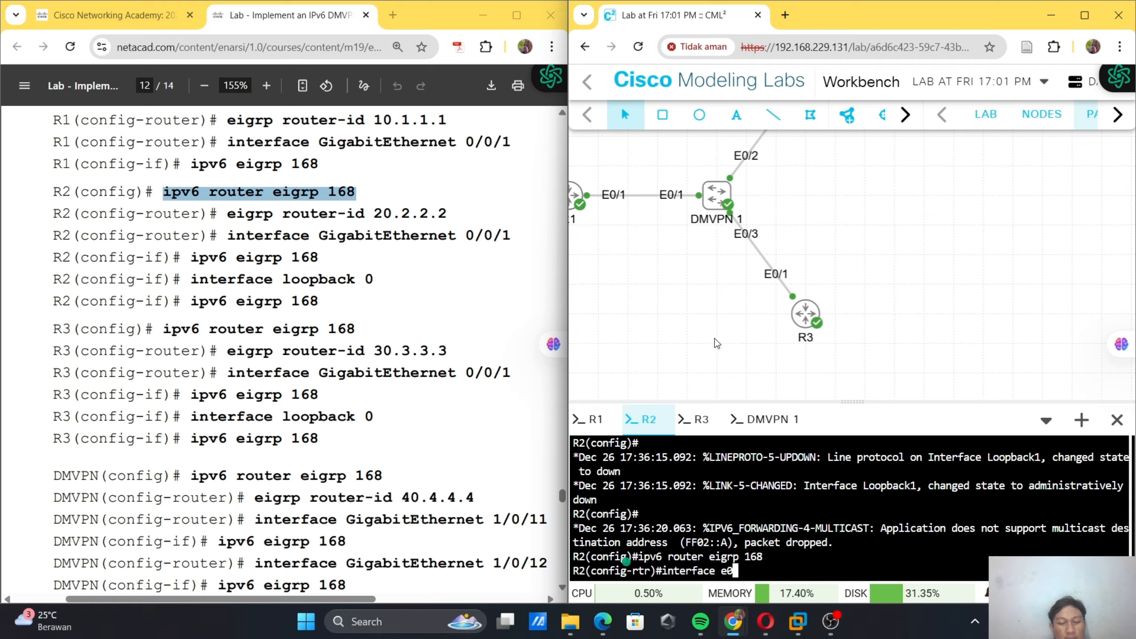
{"action": "type", "text": "/1"}
{"action": "key", "text": "Return"}
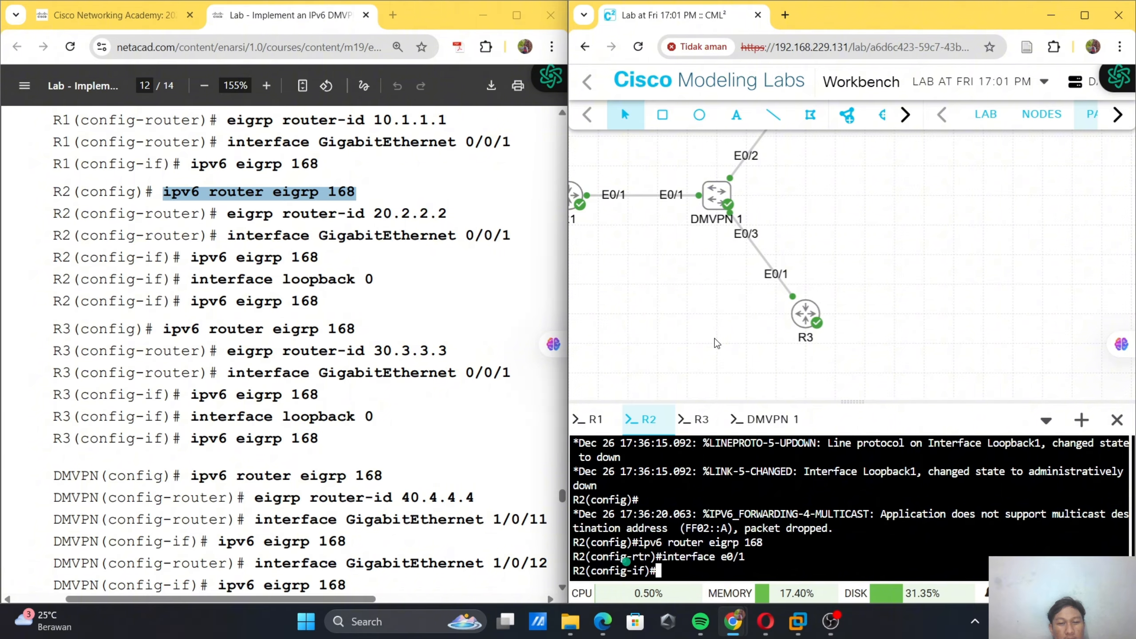
{"action": "type", "text": "ip"}
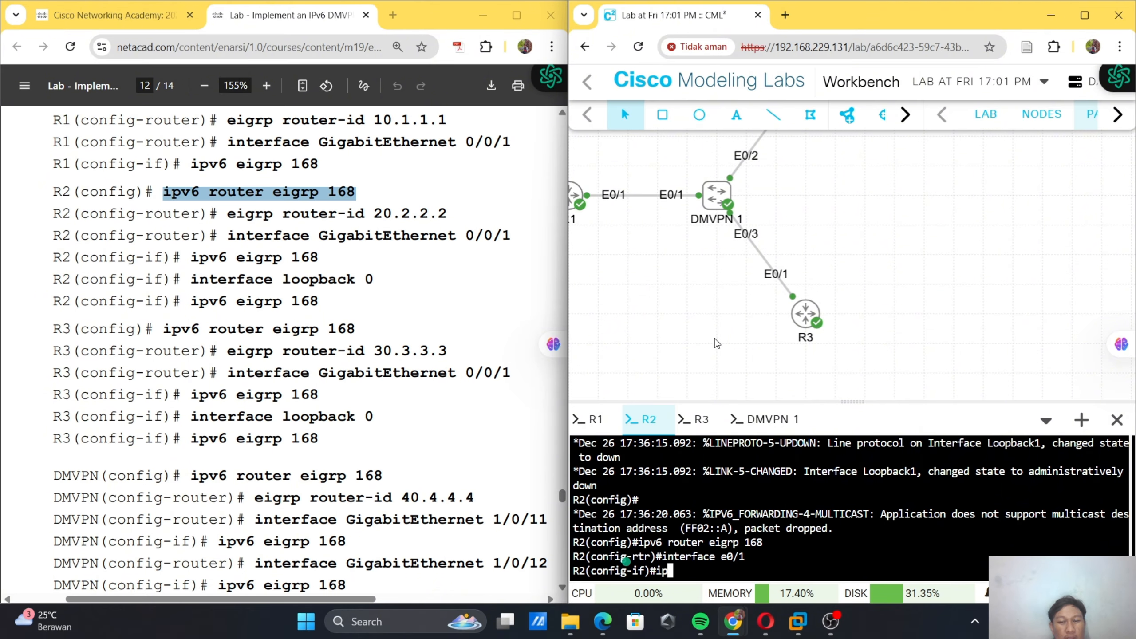
{"action": "type", "text": "v6 "}
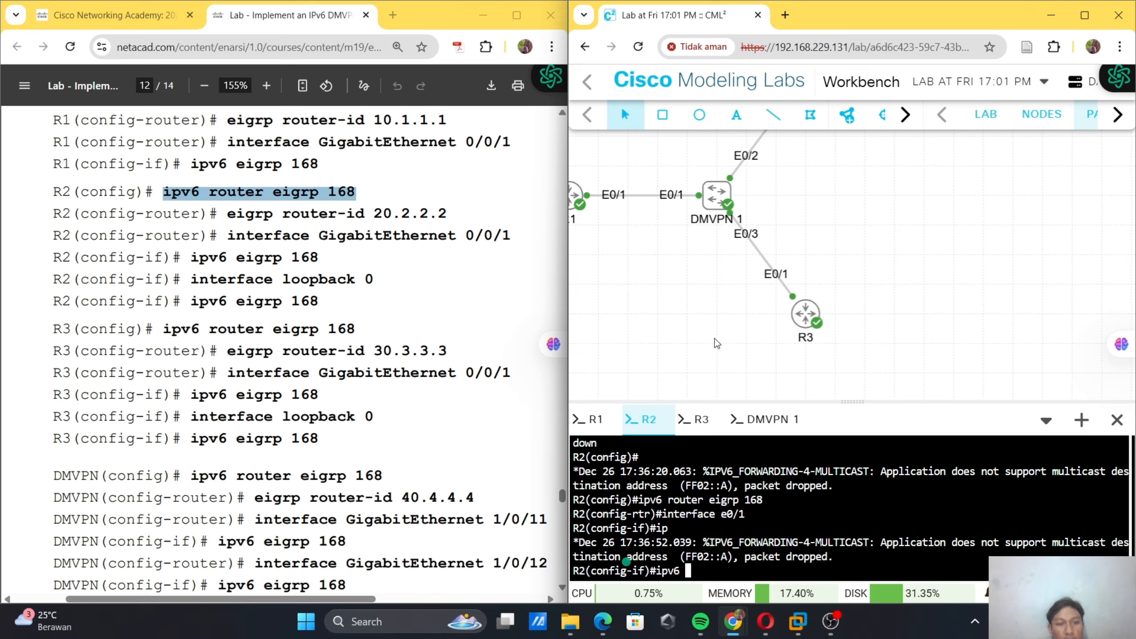
{"action": "type", "text": "ei"}
{"action": "key", "text": "Tab"}
{"action": "type", "text": "1"}
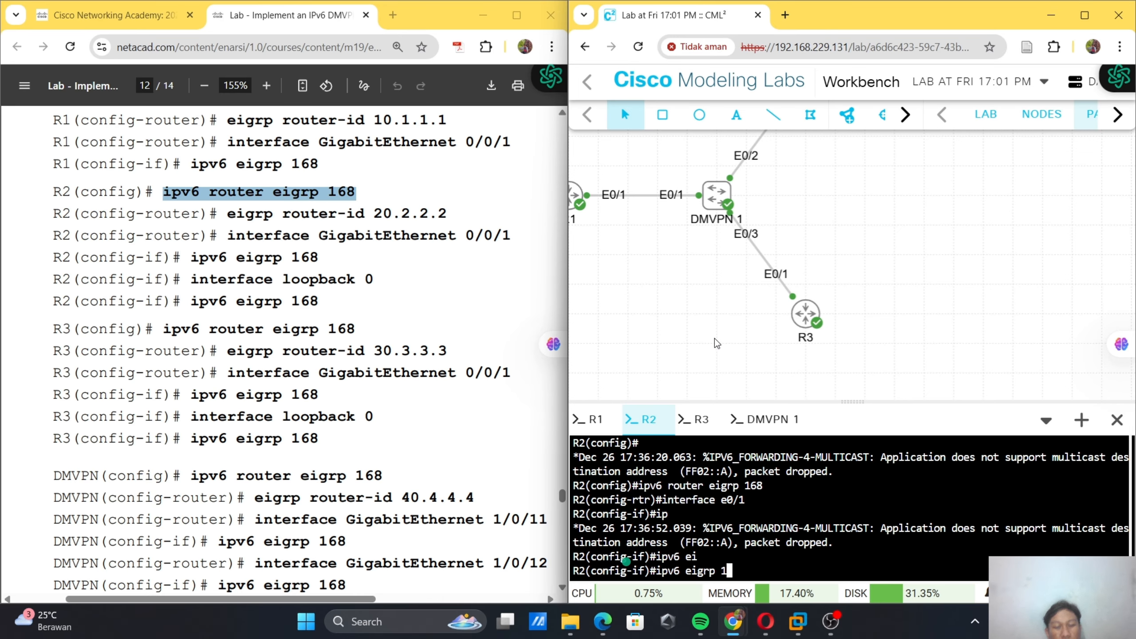
{"action": "type", "text": "68"}
{"action": "key", "text": "Return"}
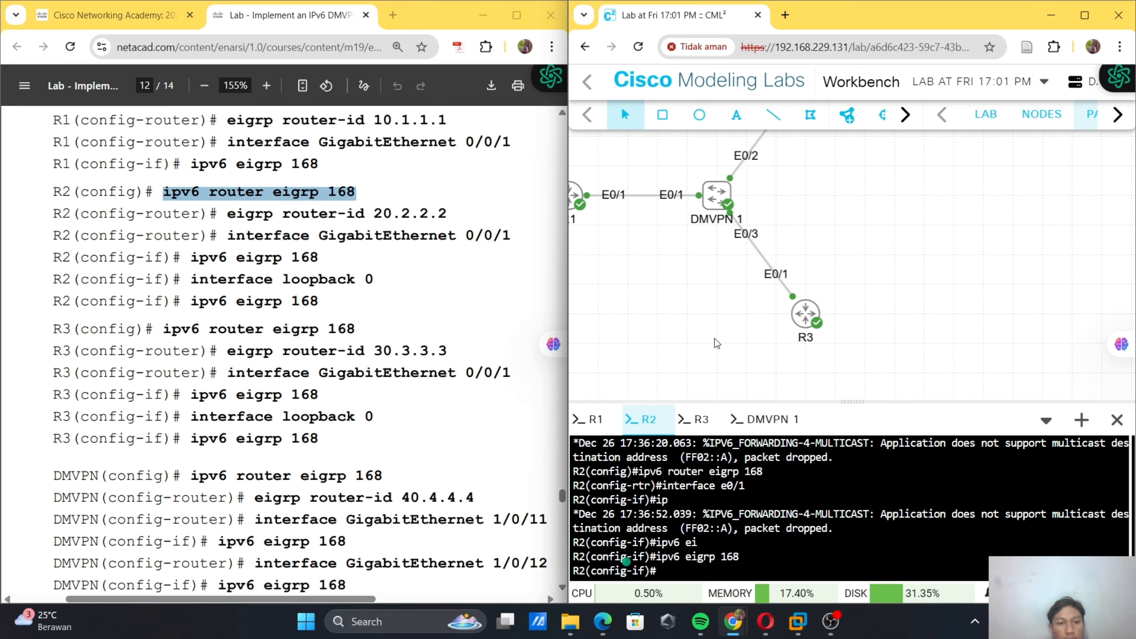
- Enable IPv6 EIGRP 168 on R2's interface loopback 0
{"action": "type", "text": "interfa"}
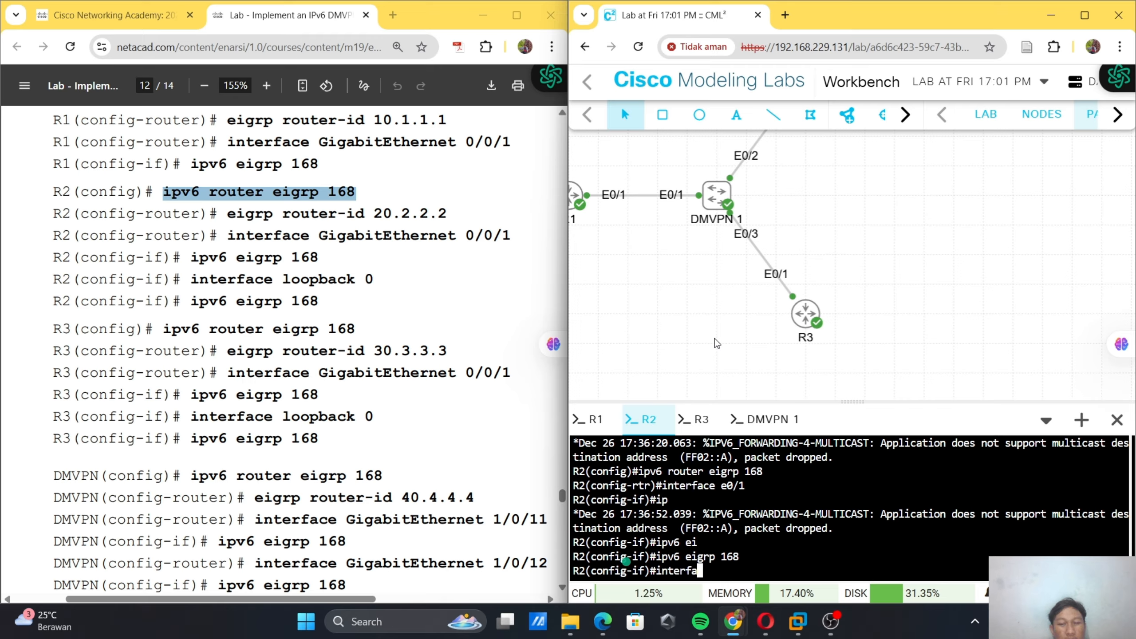
{"action": "type", "text": "ce loo"}
{"action": "key", "text": "Tab"}
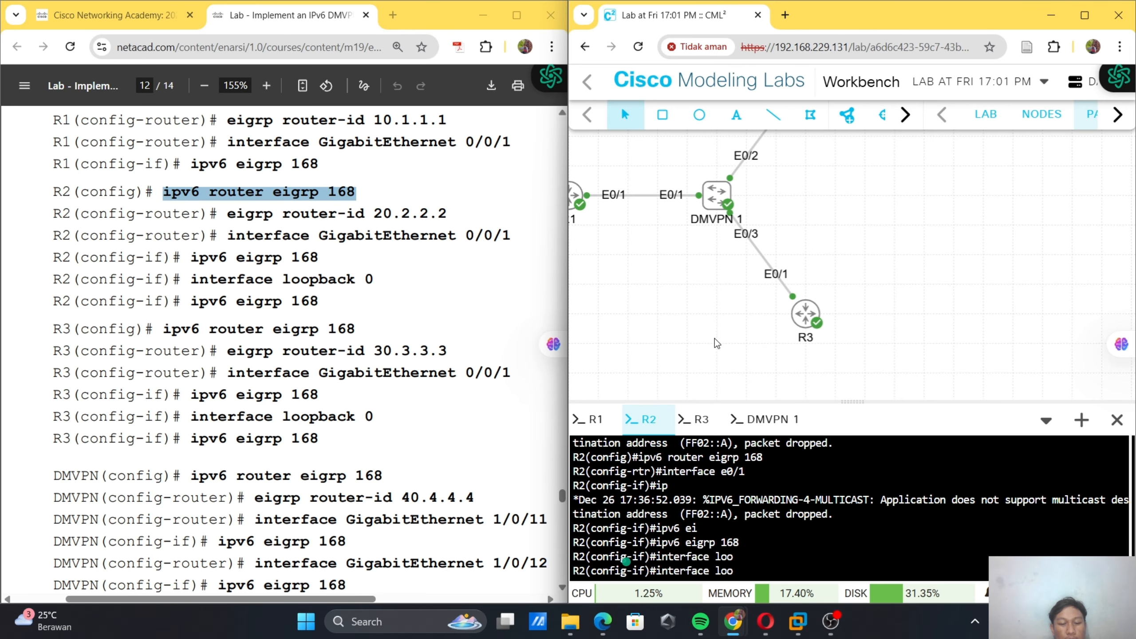
{"action": "type", "text": "pback 0"}
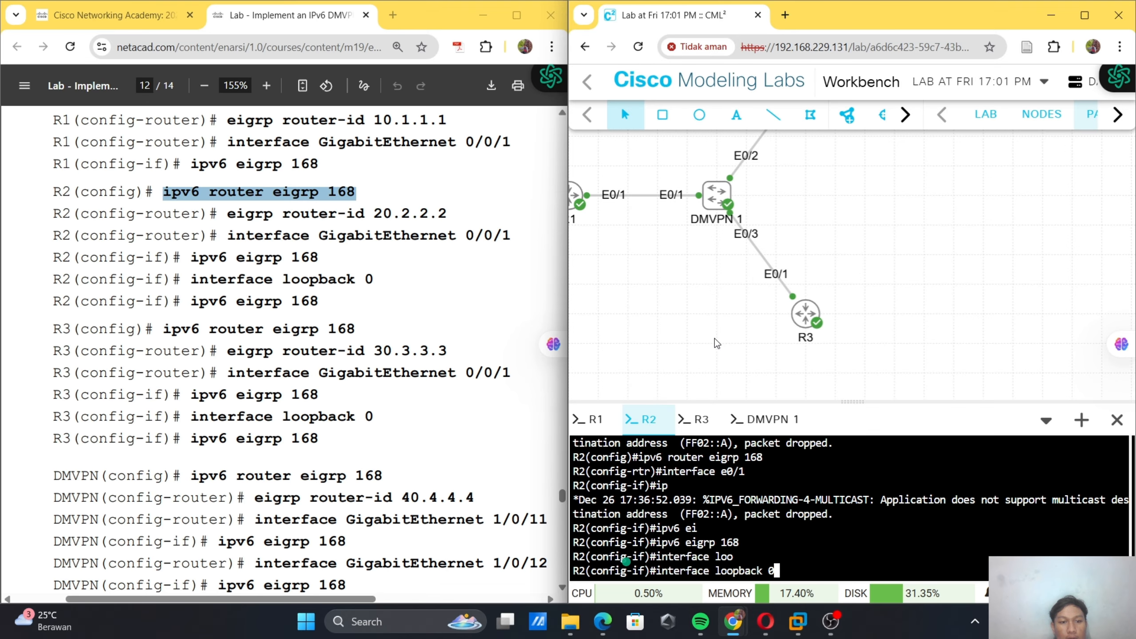
{"action": "key", "text": "Return"}
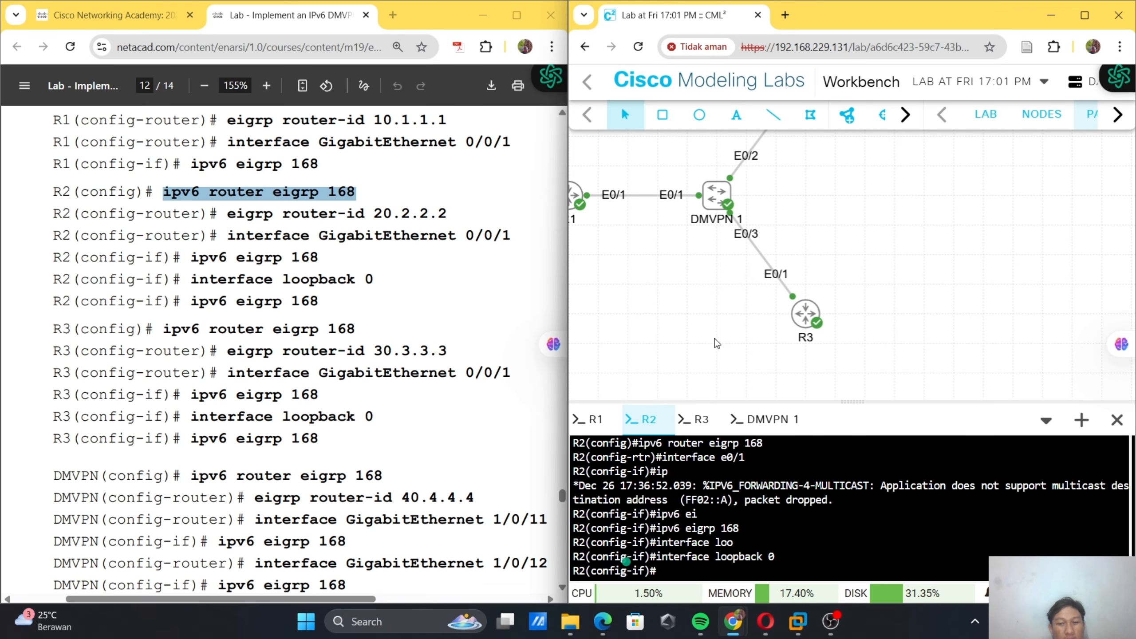
{"action": "type", "text": "ipv6 ei"}
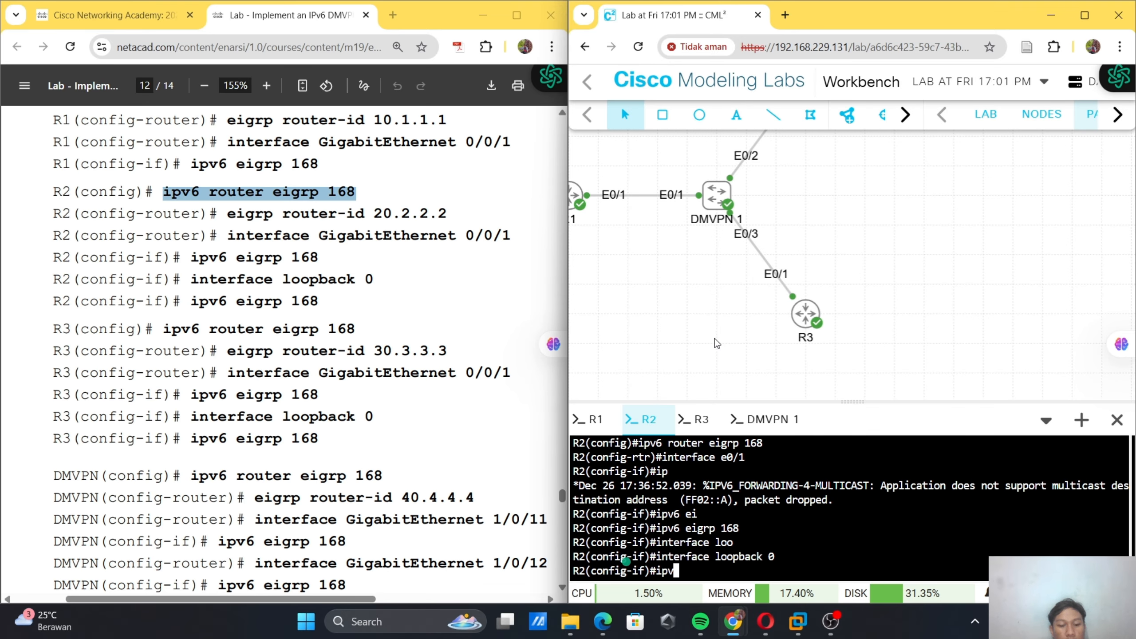
{"action": "key", "text": "Tab"}
{"action": "type", "text": "168"}
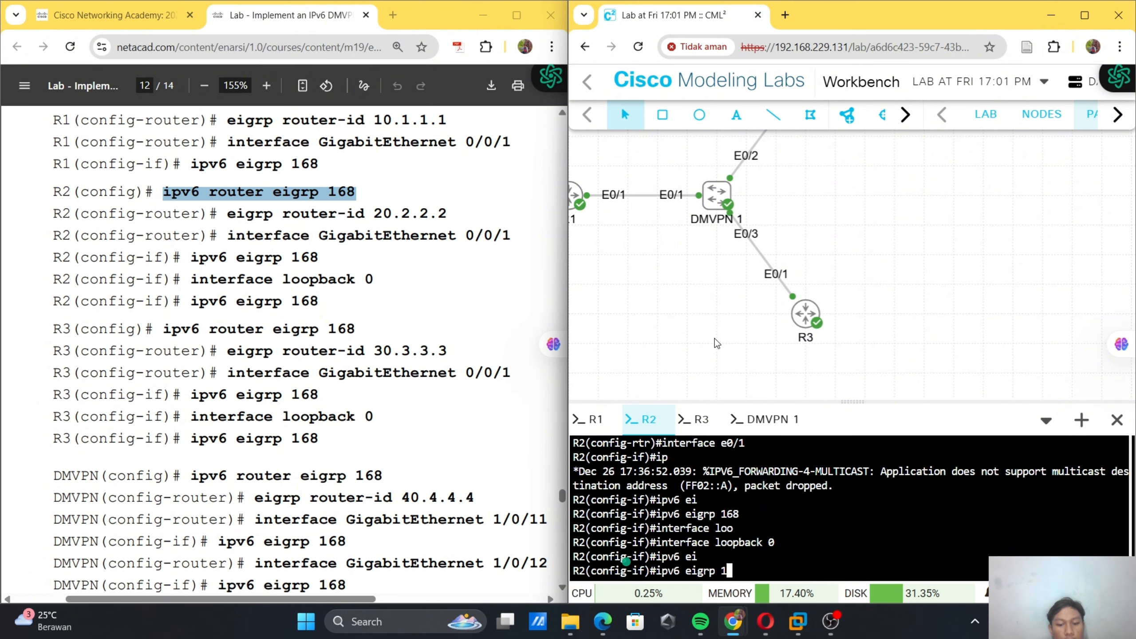
{"action": "key", "text": "Return"}
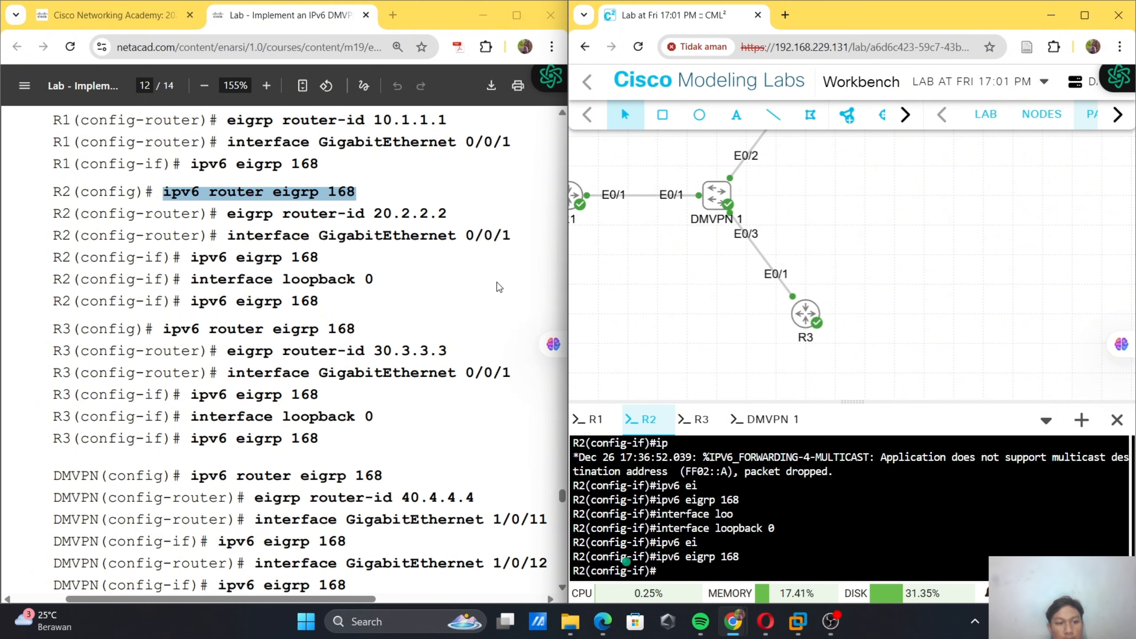
- On R3's console, leave interface configuration and start the IPv6 EIGRP 168 process with the command copied from the lab guide
{"action": "scroll", "coordinate": [497, 282], "scroll_direction": "down", "scroll_amount": 3}
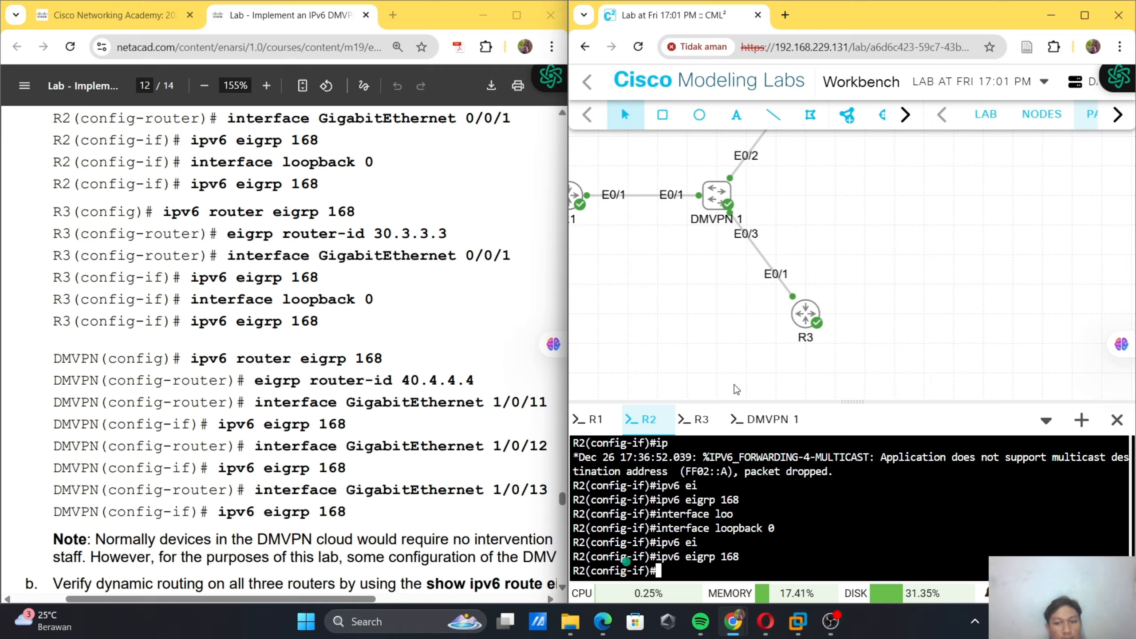
{"action": "left_click", "coordinate": [697, 419]}
{"action": "scroll", "coordinate": [446, 406], "scroll_direction": "up", "scroll_amount": 1}
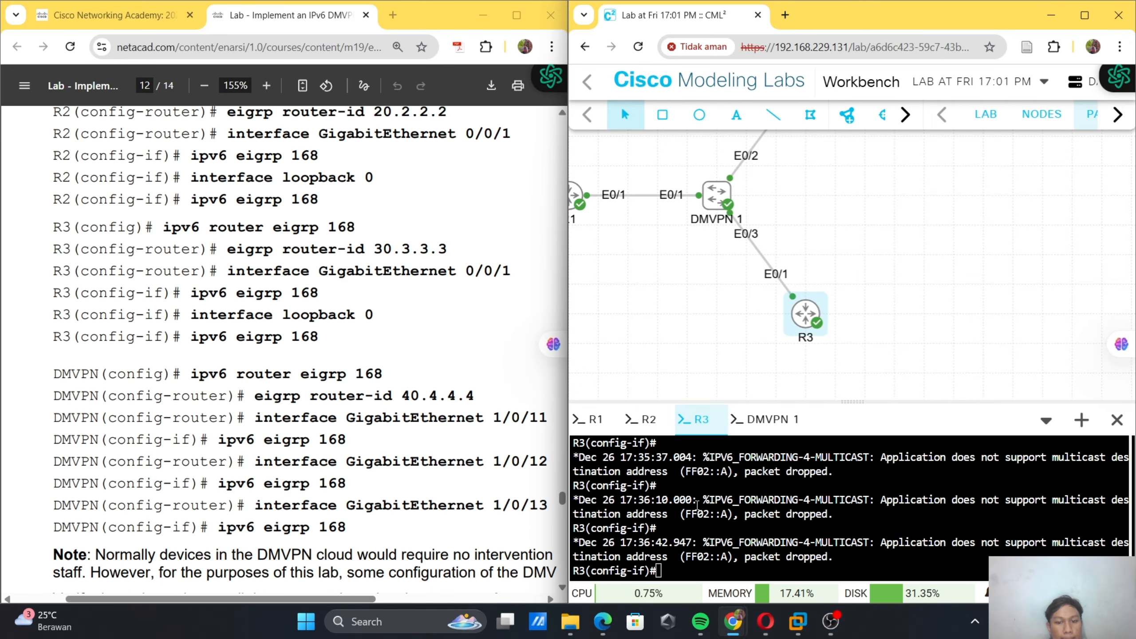
{"action": "type", "text": "e"}
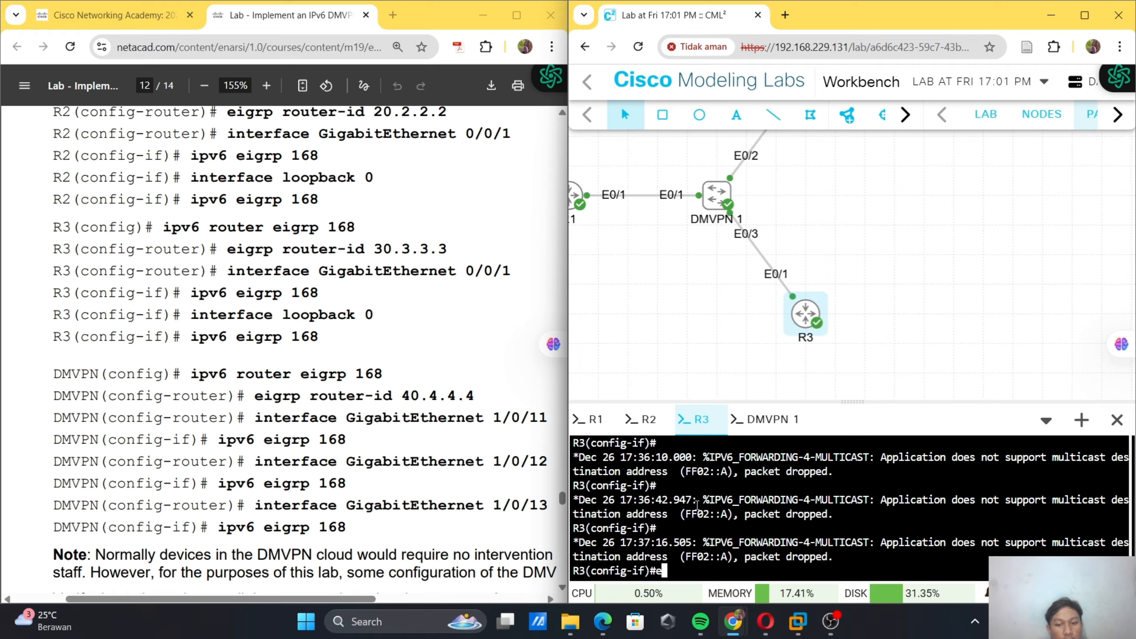
{"action": "type", "text": "x"}
{"action": "key", "text": "Tab"}
{"action": "key", "text": "Return"}
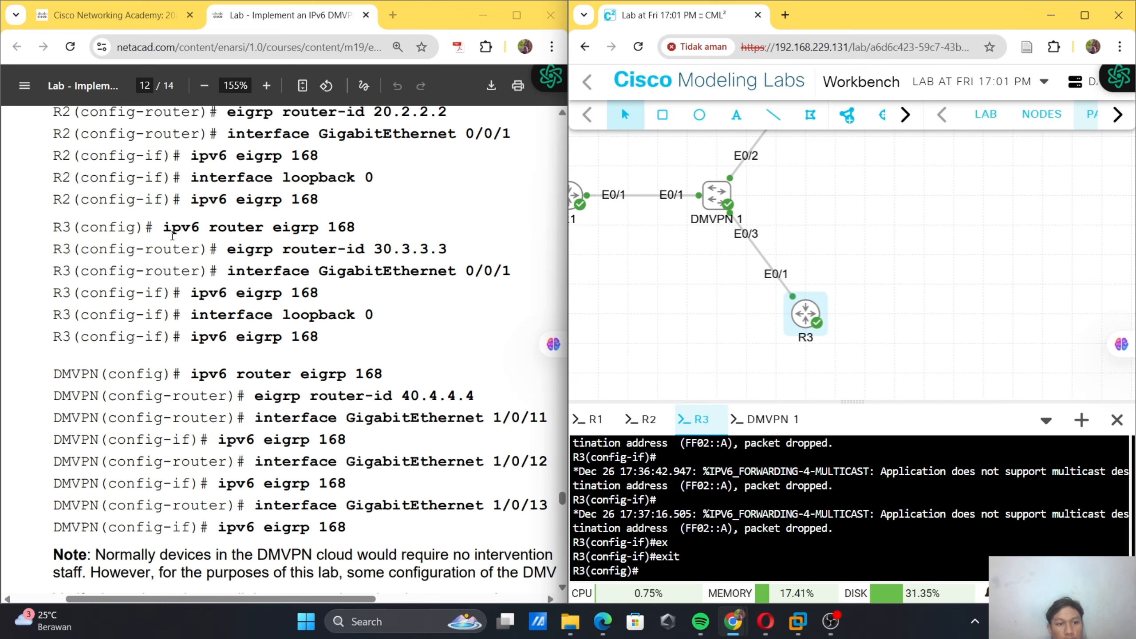
{"action": "left_click_drag", "start_coordinate": [163, 227], "coordinate": [372, 227]}
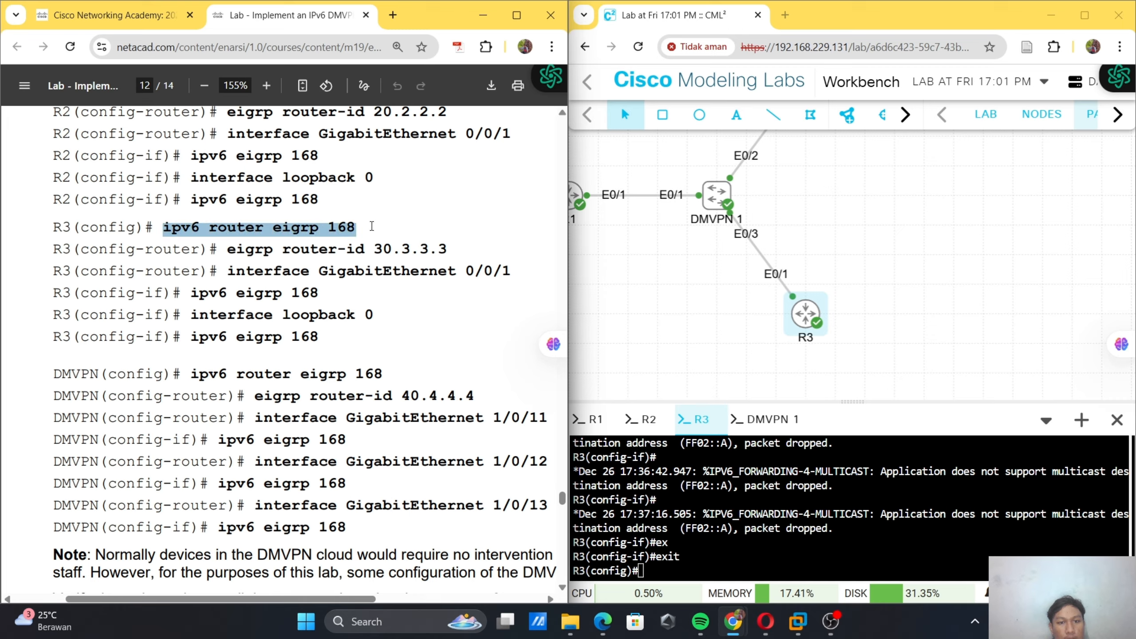
{"action": "right_click", "coordinate": [679, 511]}
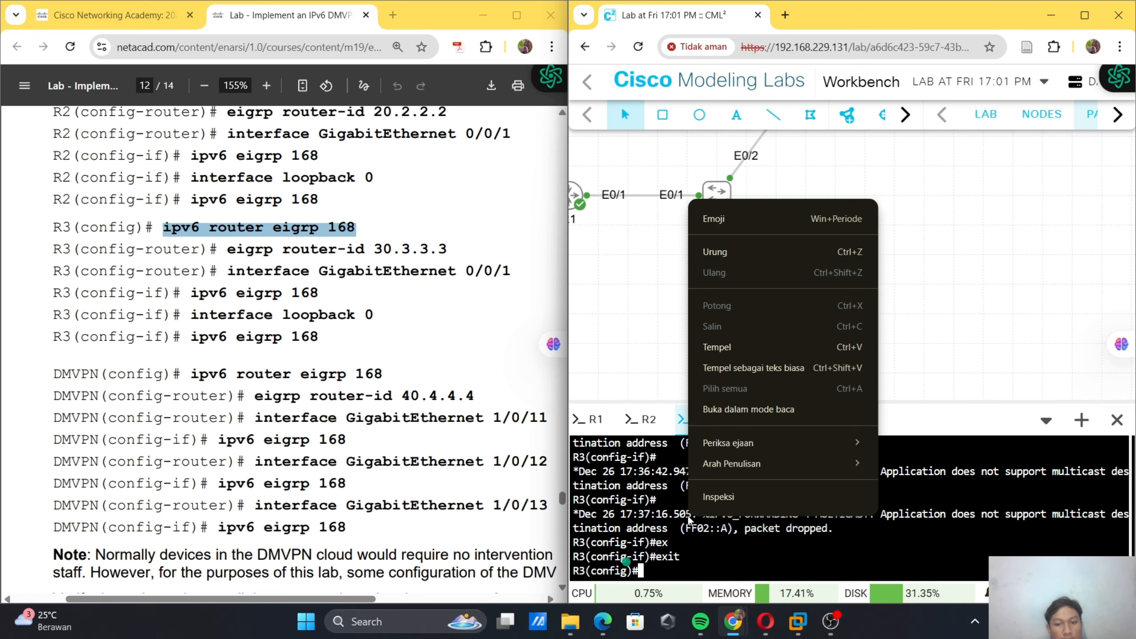
{"action": "left_click", "coordinate": [726, 345]}
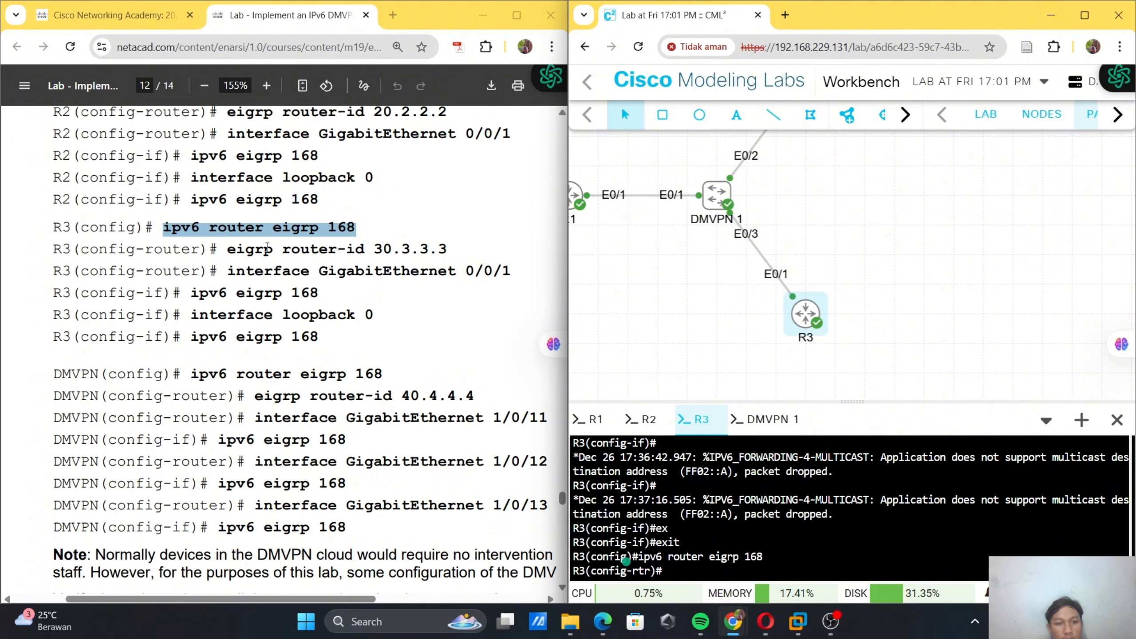
- Set R3's EIGRP router ID to 30.3.3.3 with the command copied from the lab guide
{"action": "left_click_drag", "start_coordinate": [227, 249], "coordinate": [448, 249]}
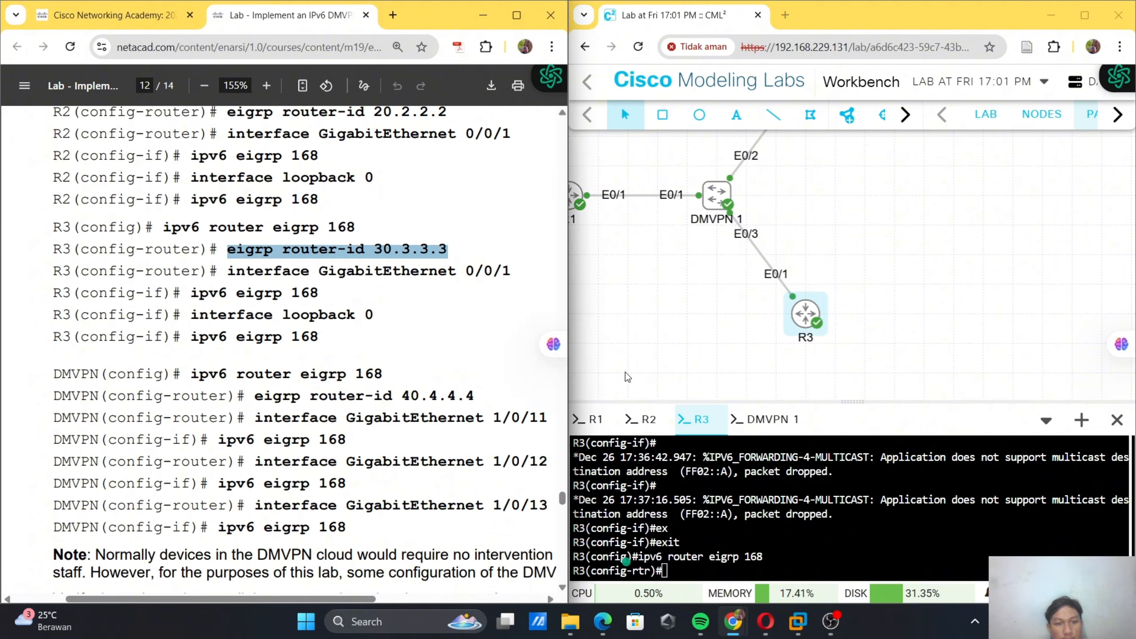
{"action": "right_click", "coordinate": [792, 524]}
{"action": "left_click", "coordinate": [830, 353]}
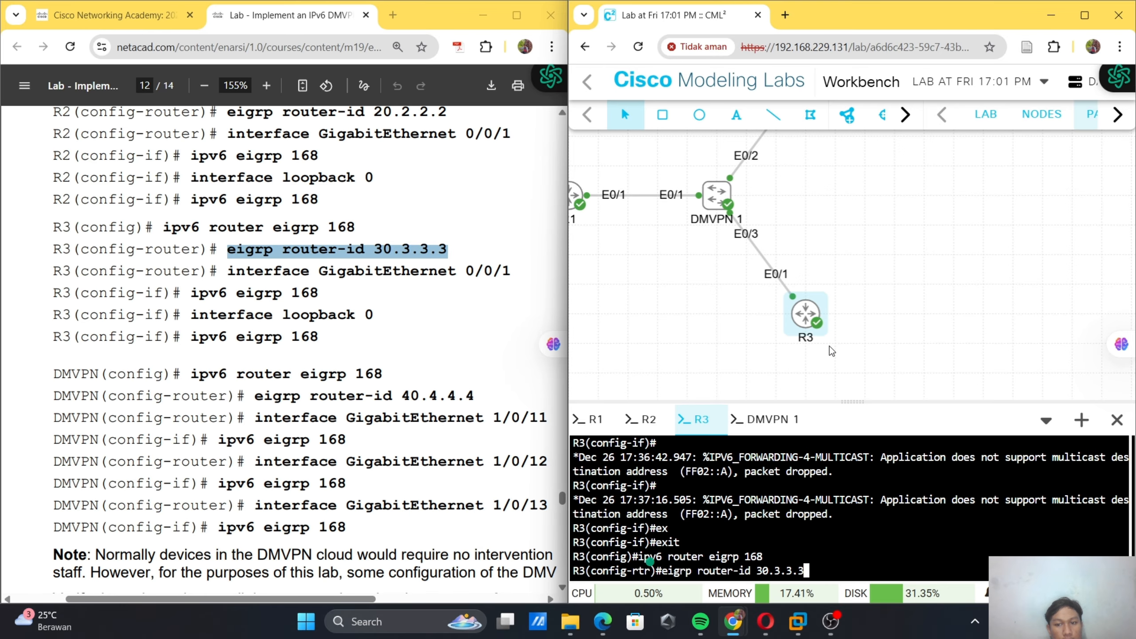
{"action": "key", "text": "Return"}
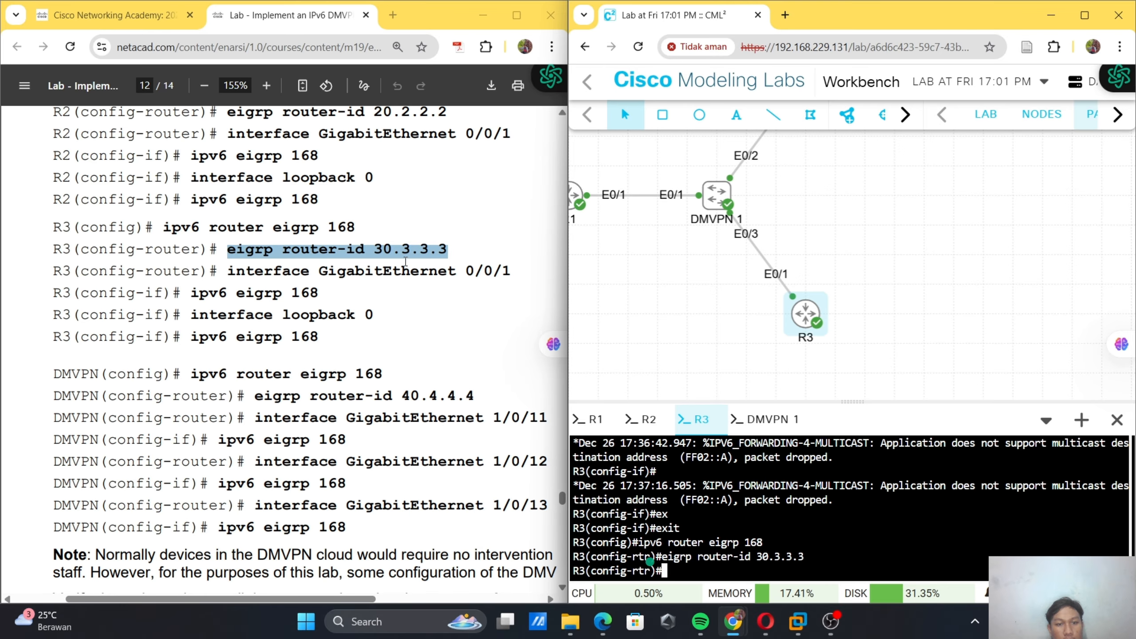
- Enable IPv6 EIGRP 168 on R3's interface e0/1
{"action": "left_click_drag", "start_coordinate": [311, 282], "coordinate": [232, 264]}
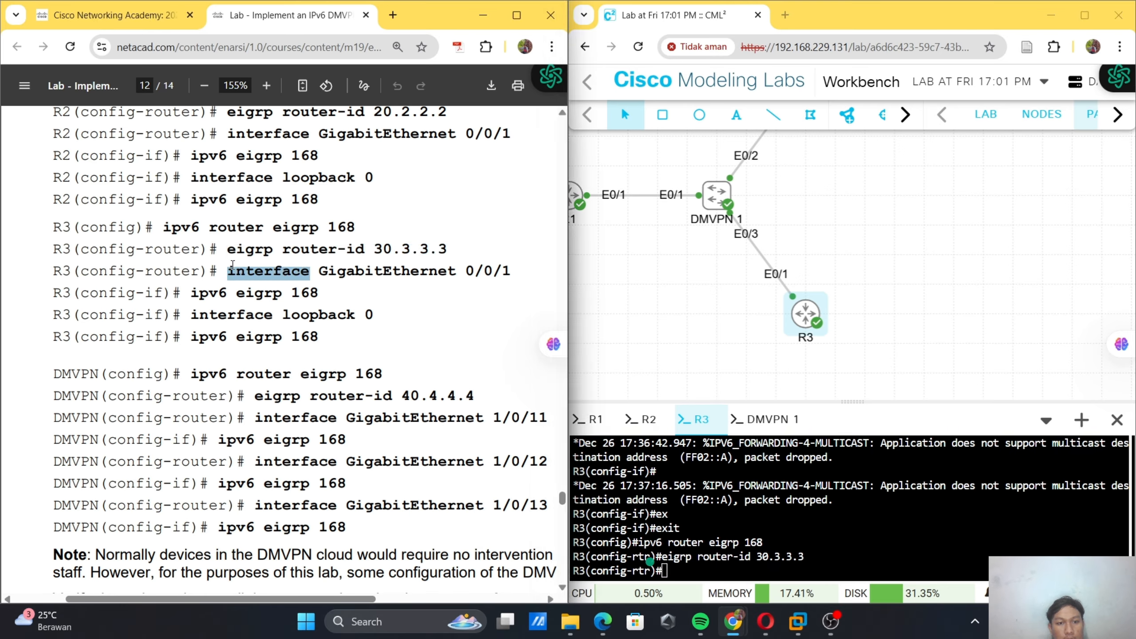
{"action": "right_click", "coordinate": [763, 530]}
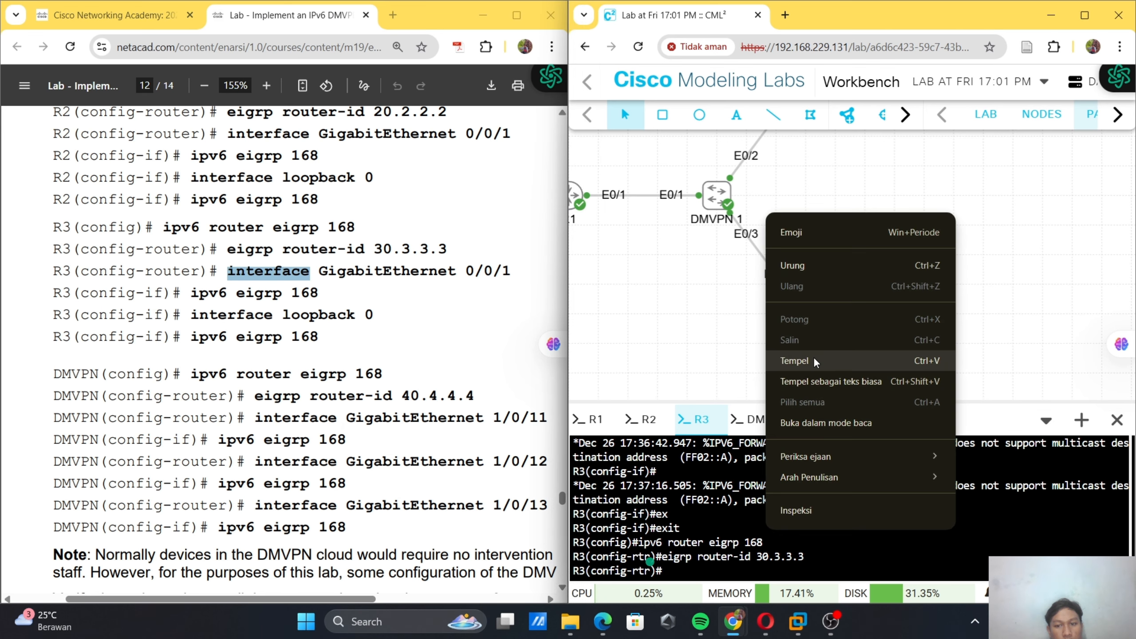
{"action": "left_click", "coordinate": [813, 357]}
{"action": "type", "text": "e0/1"}
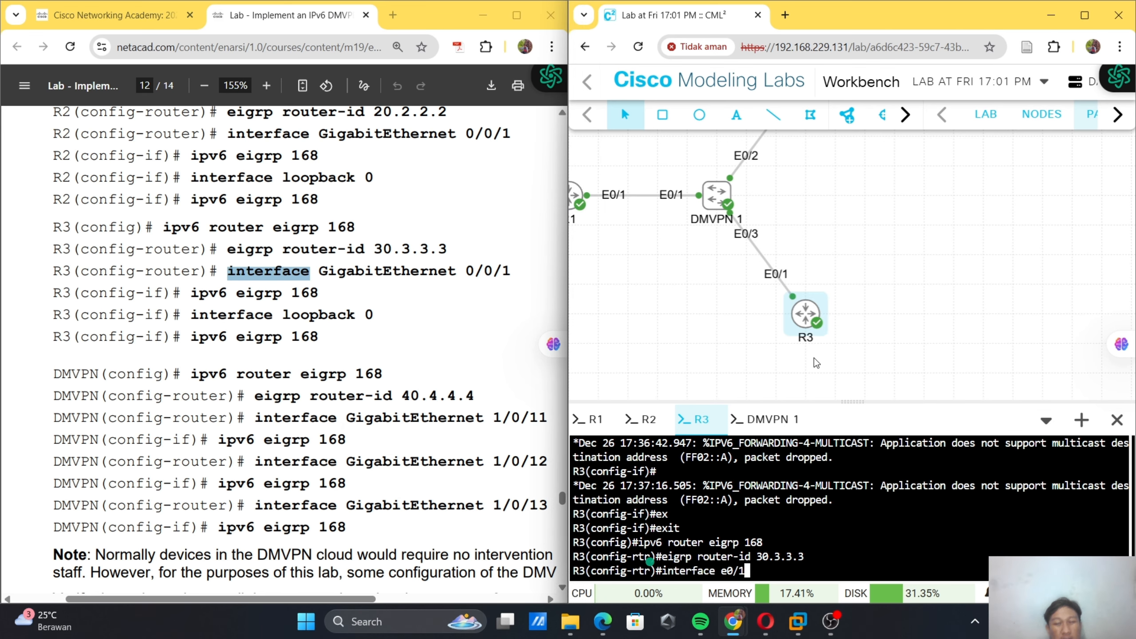
{"action": "key", "text": "Return"}
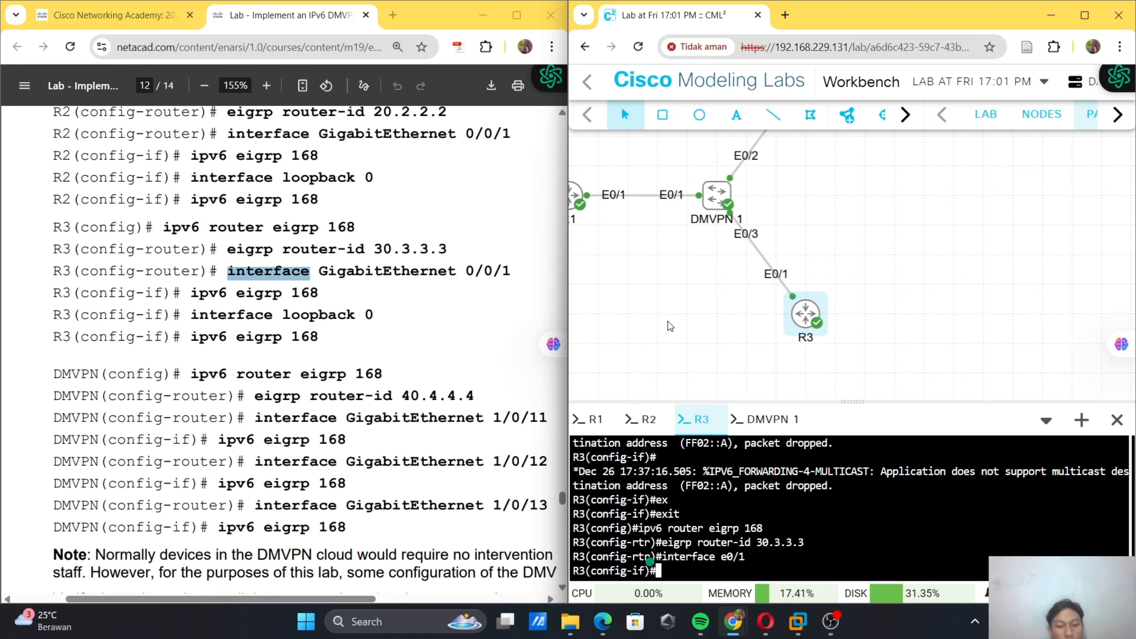
{"action": "type", "text": "ipv6"}
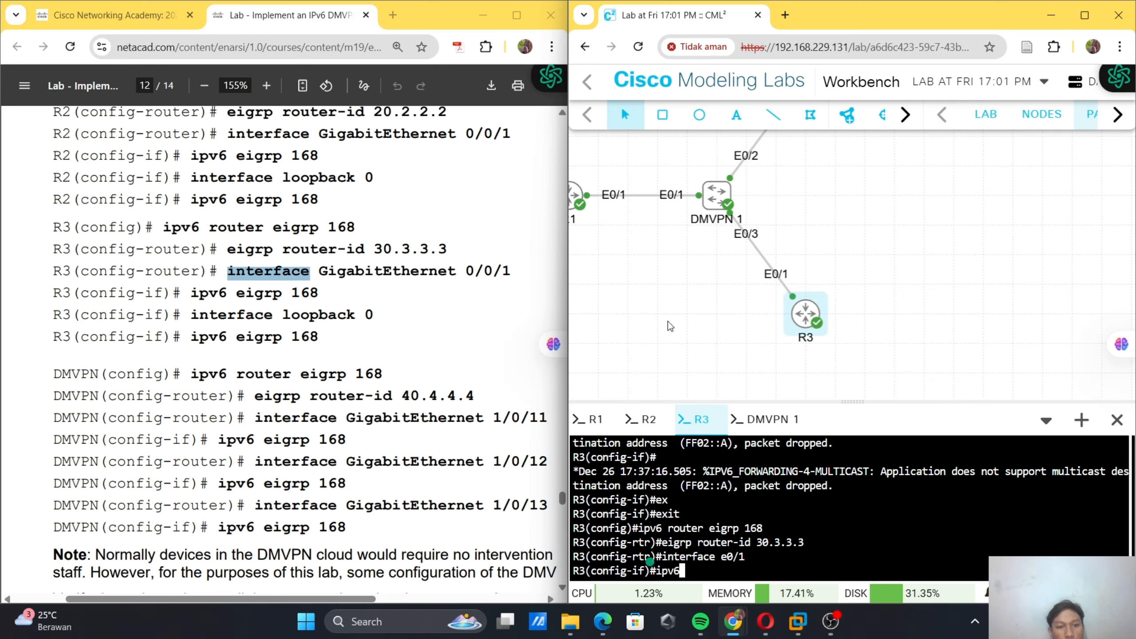
{"action": "type", "text": " ei"}
{"action": "key", "text": "Tab"}
{"action": "type", "text": "1"}
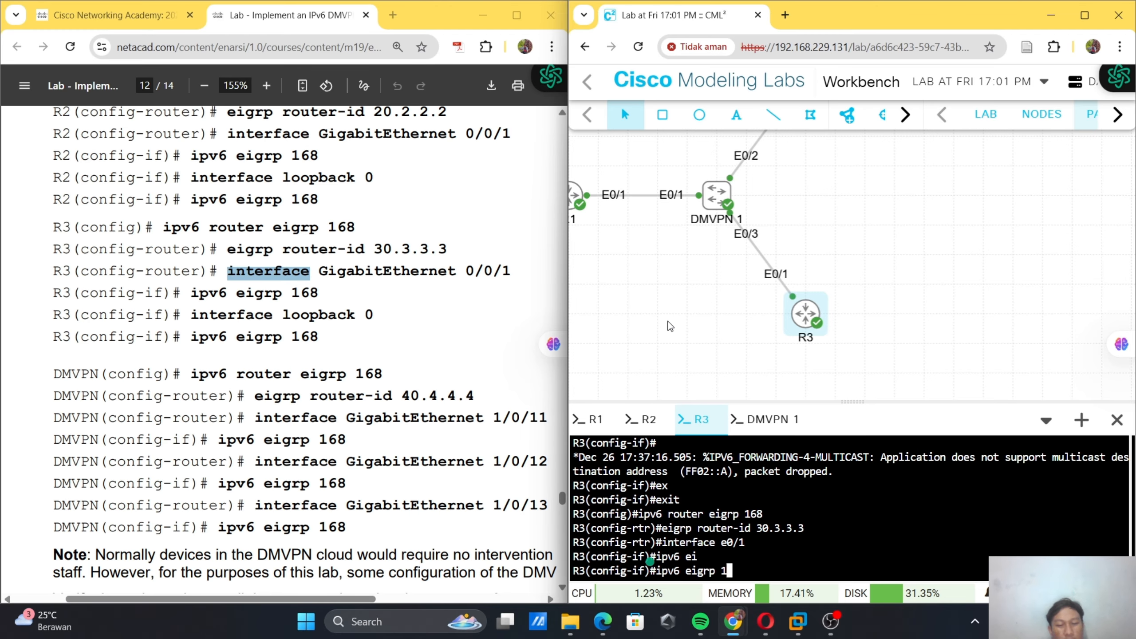
{"action": "type", "text": "68"}
{"action": "key", "text": "Return"}
- Enable IPv6 EIGRP 168 on R3's interface loopback 0
{"action": "type", "text": "int"}
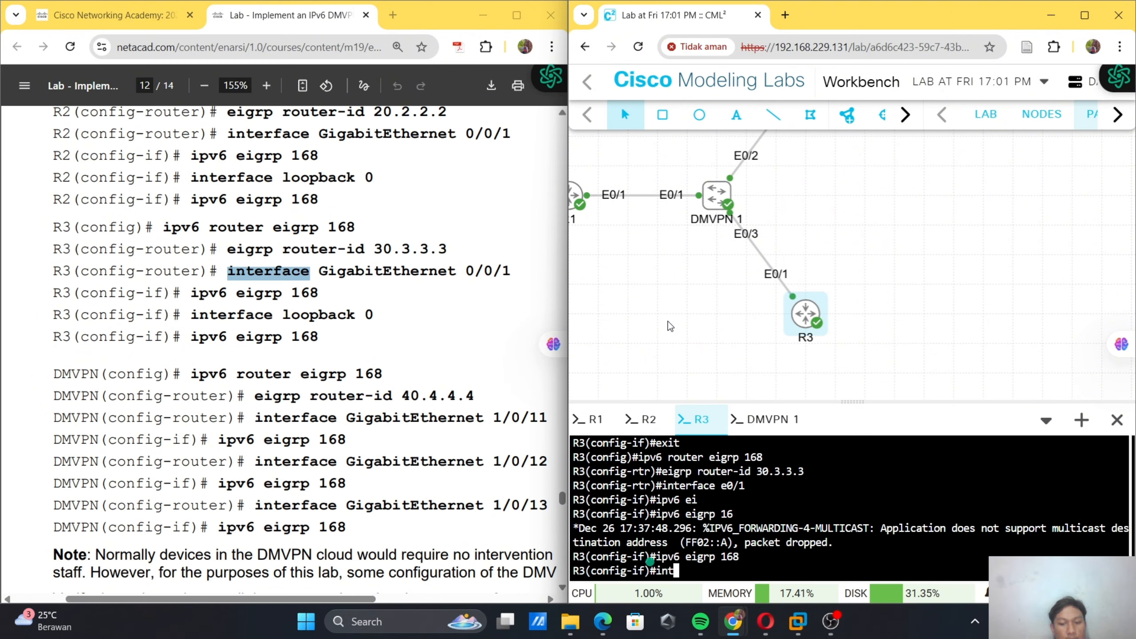
{"action": "type", "text": "erface lo"}
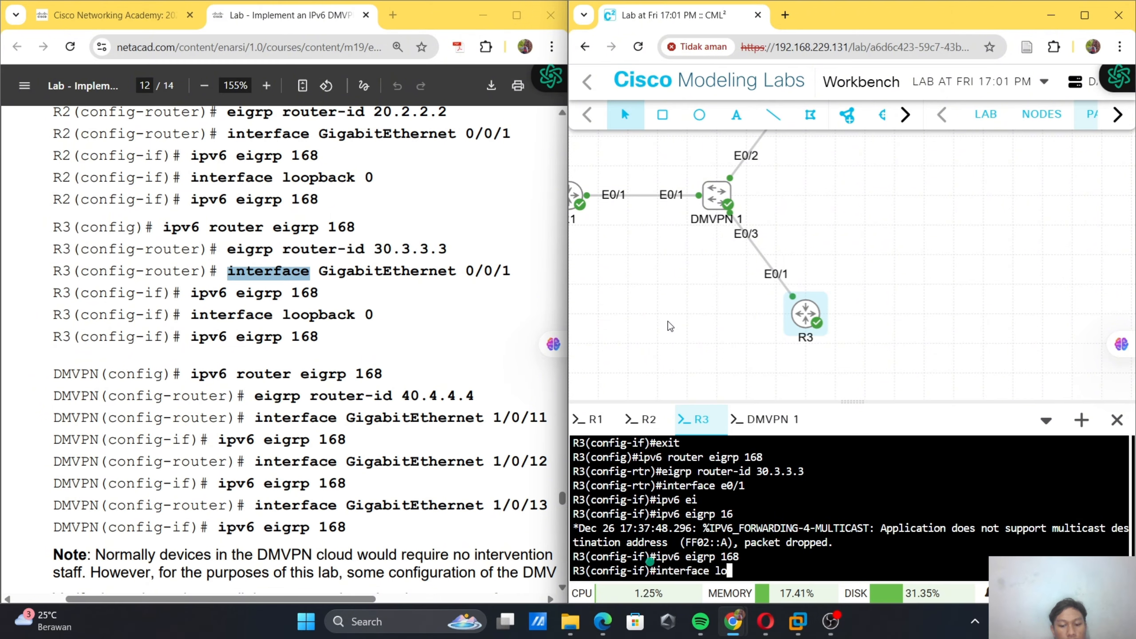
{"action": "type", "text": "opback 0"}
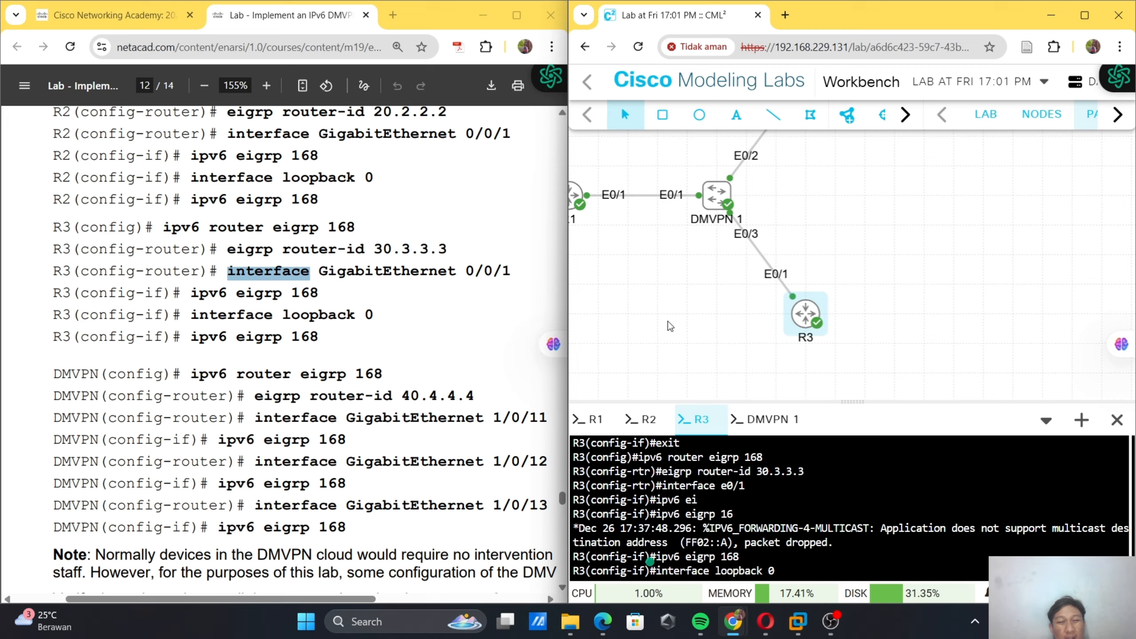
{"action": "key", "text": "Return"}
{"action": "type", "text": "ipv"}
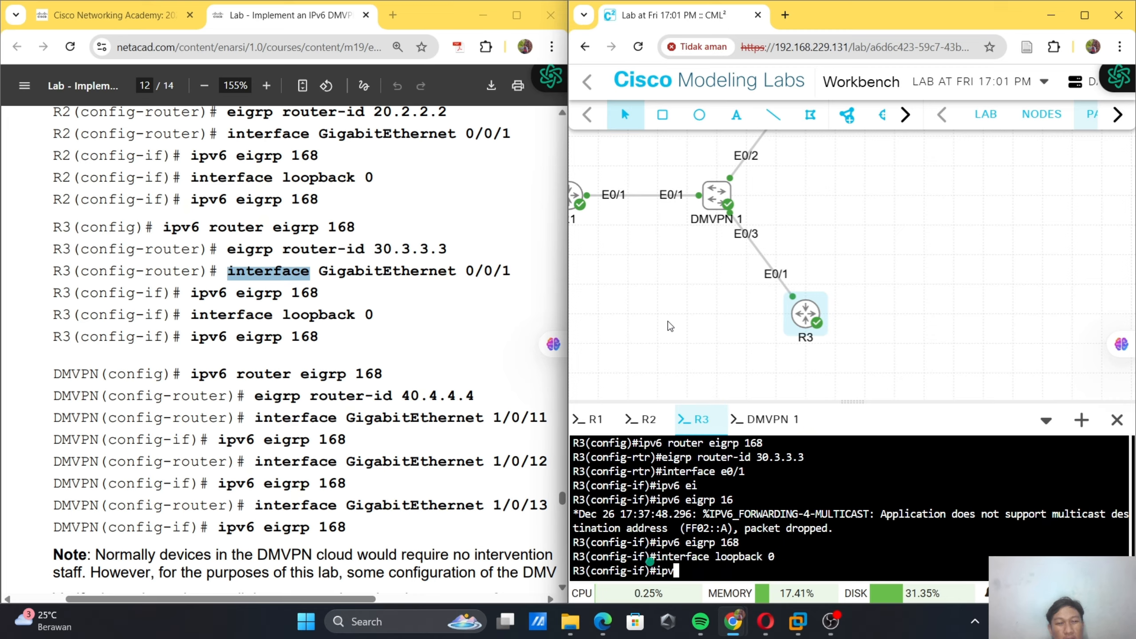
{"action": "type", "text": "6 e"}
{"action": "key", "text": "Tab"}
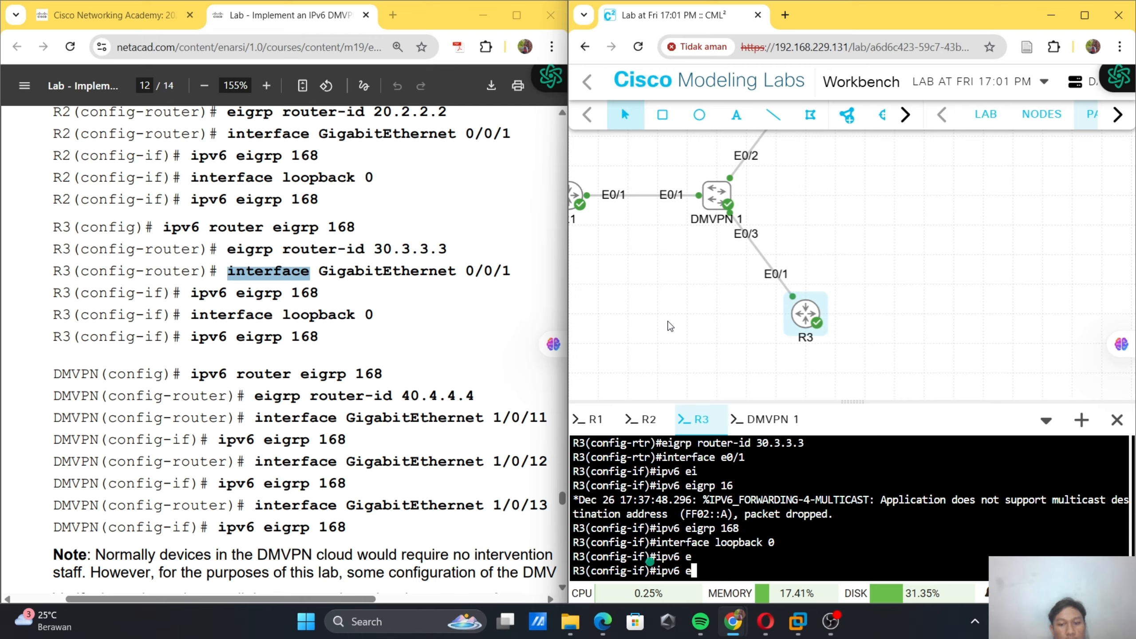
{"action": "type", "text": "i"}
{"action": "key", "text": "Tab"}
{"action": "type", "text": "1"}
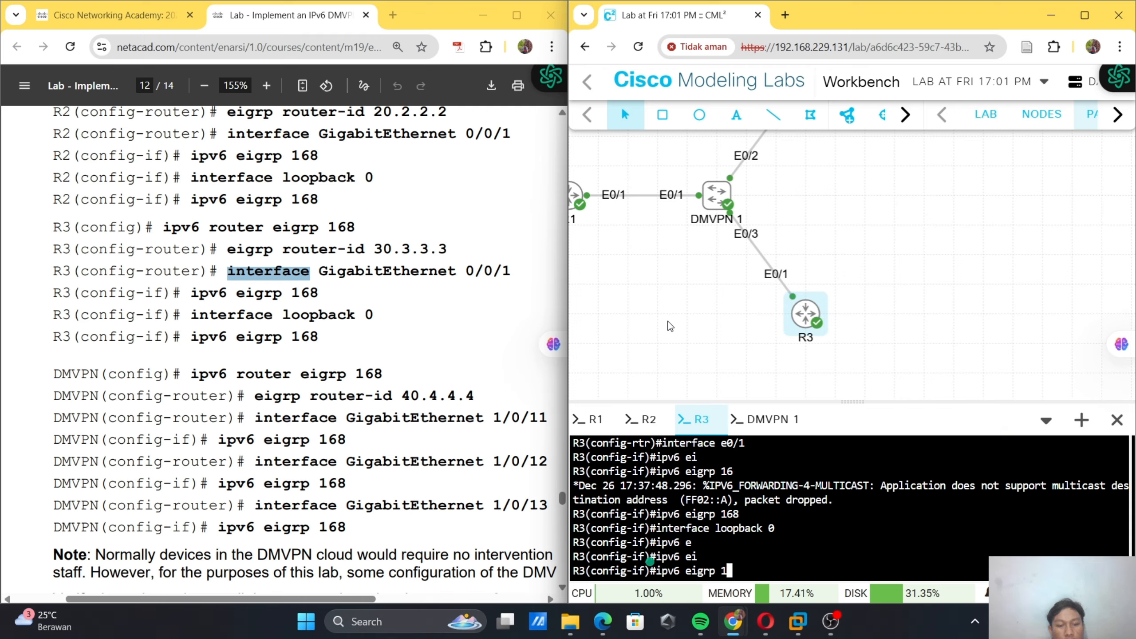
{"action": "type", "text": "68"}
{"action": "key", "text": "Return"}
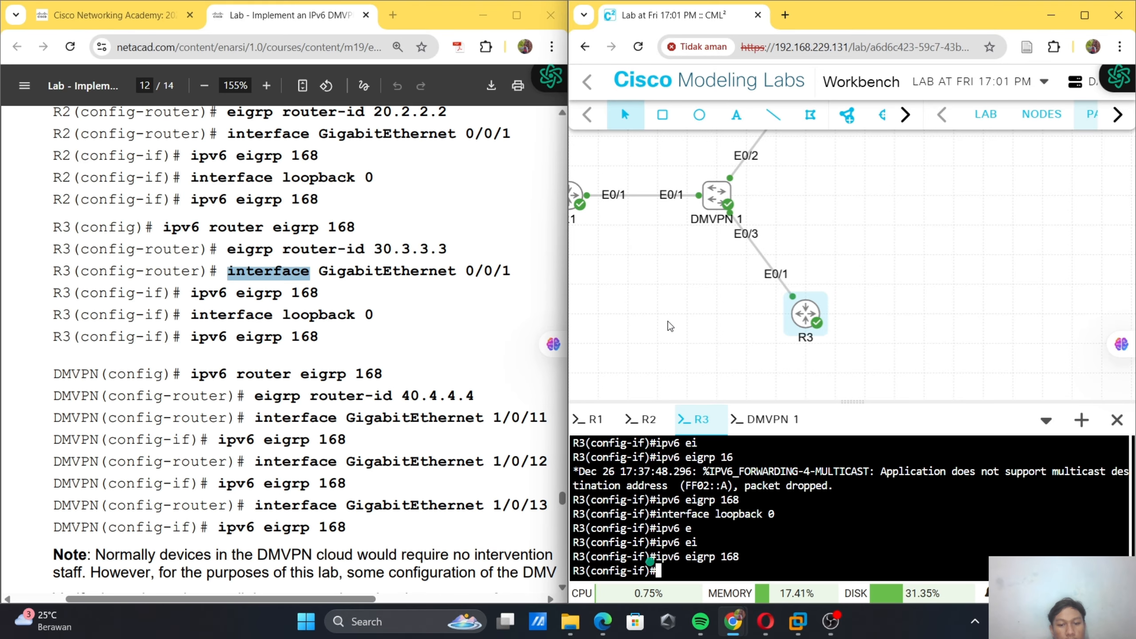
- On the DMVPN 1 console, start the IPv6 EIGRP 168 process with the command copied from the lab guide
{"action": "scroll", "coordinate": [495, 253], "scroll_direction": "down", "scroll_amount": 3}
{"action": "scroll", "coordinate": [487, 252], "scroll_direction": "right", "scroll_amount": 3}
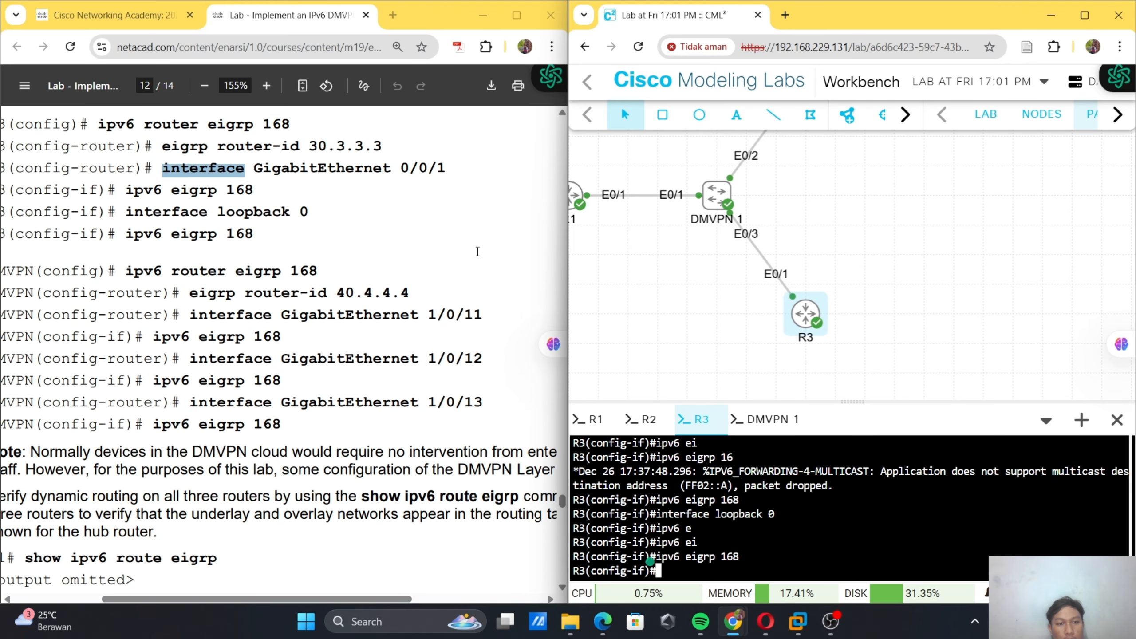
{"action": "left_click", "coordinate": [767, 419]}
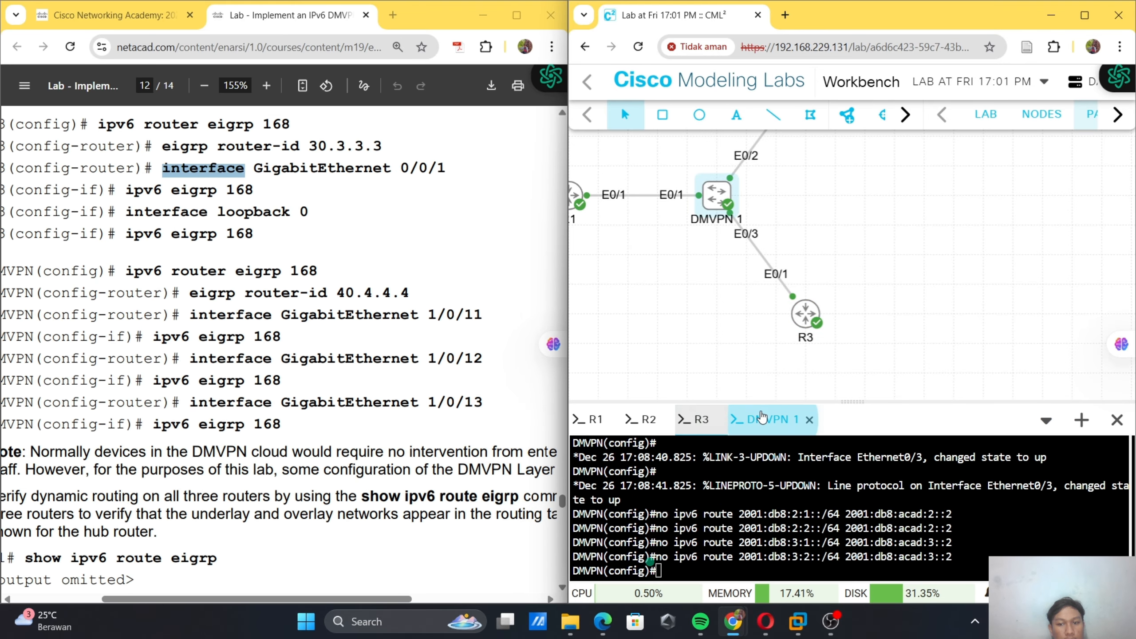
{"action": "scroll", "coordinate": [395, 375], "scroll_direction": "left", "scroll_amount": 2}
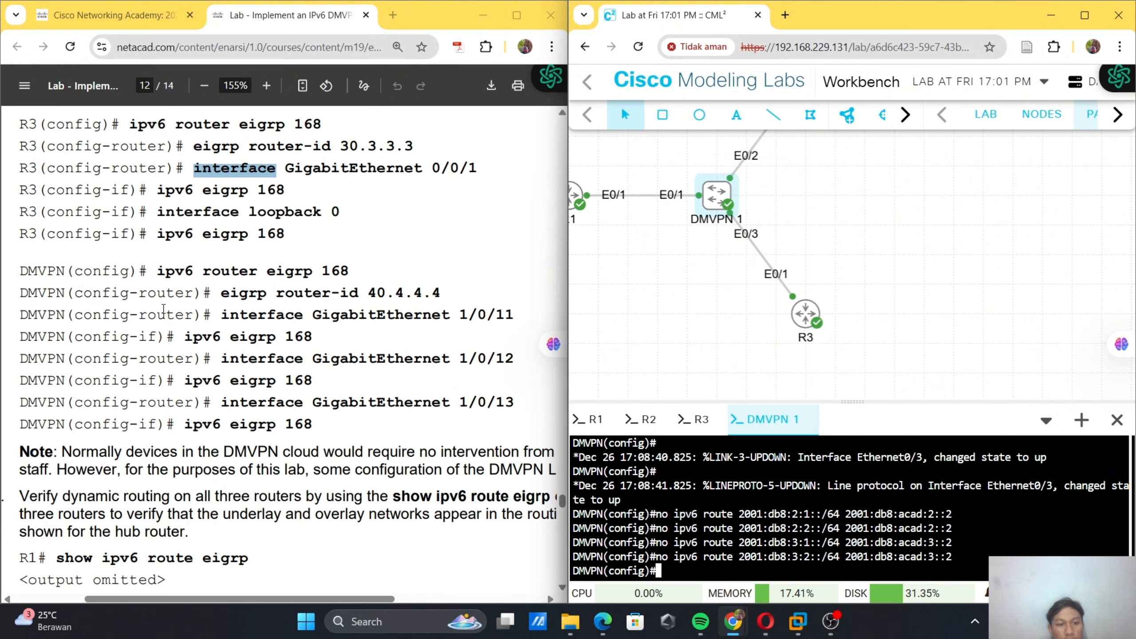
{"action": "left_click_drag", "start_coordinate": [157, 271], "coordinate": [360, 270]}
{"action": "key", "text": "ctrl+c"}
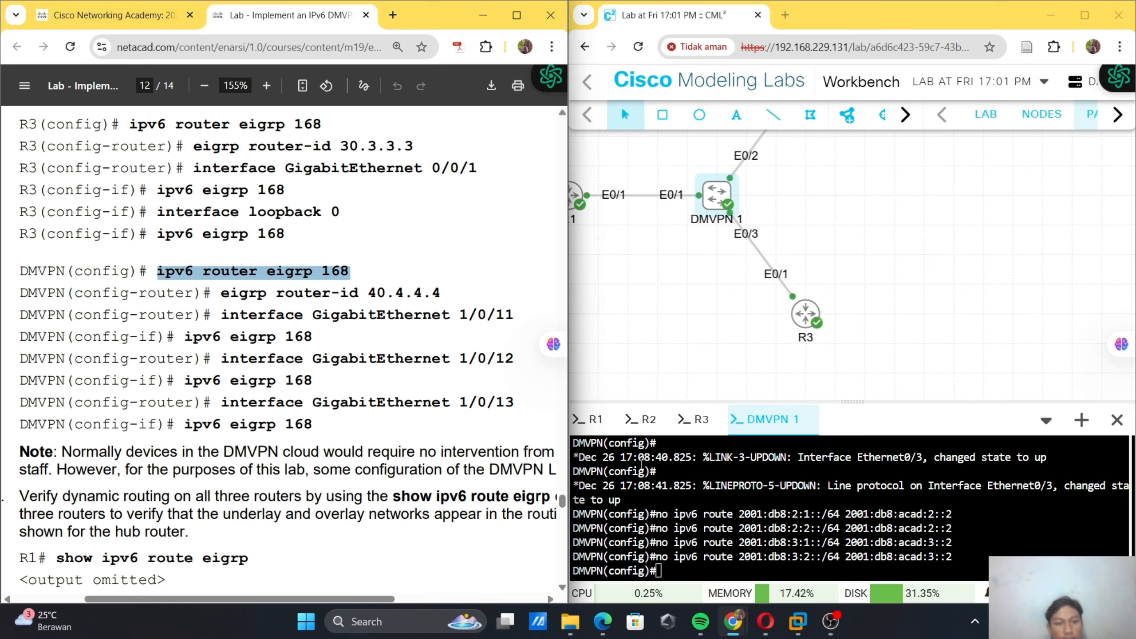
{"action": "right_click", "coordinate": [641, 466]}
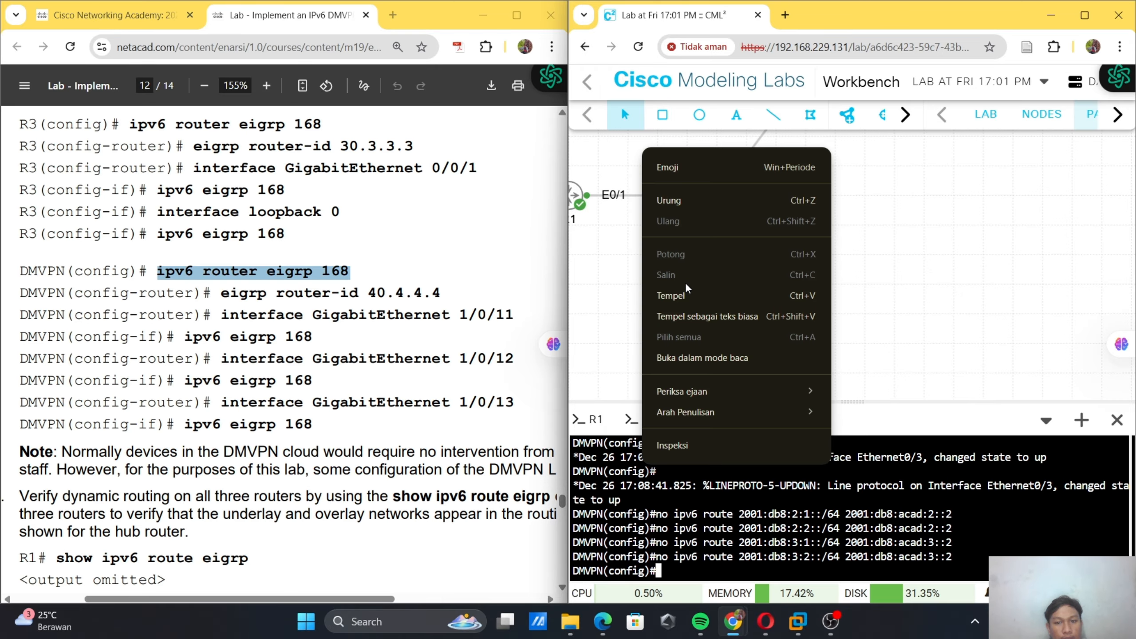
{"action": "left_click", "coordinate": [684, 297]}
{"action": "key", "text": "Return"}
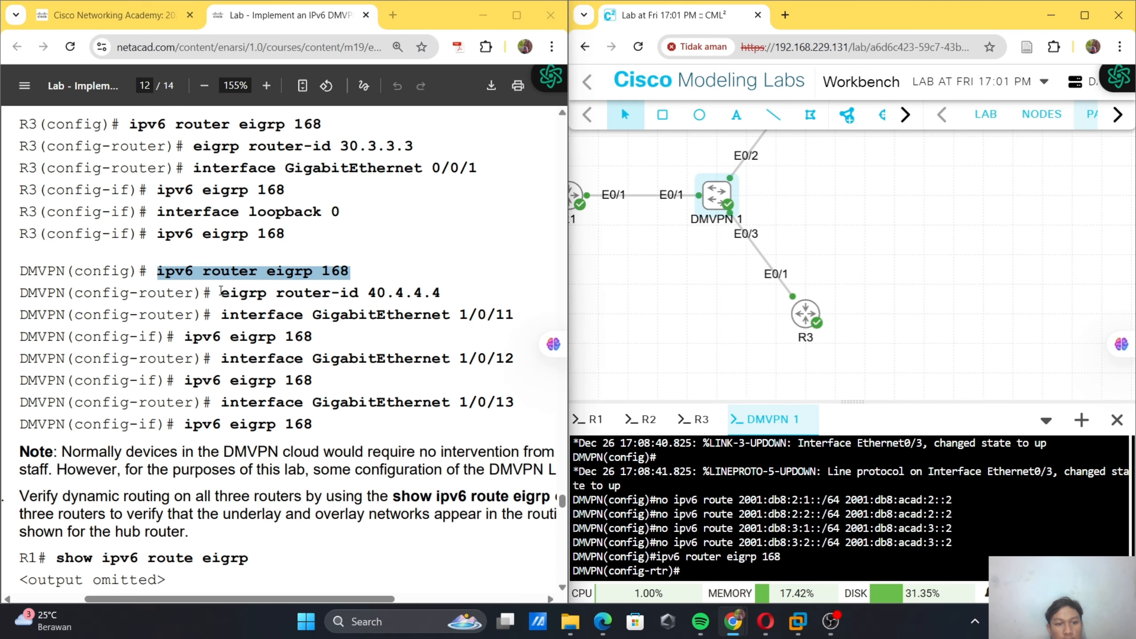
- Set the DMVPN router's EIGRP router ID to 40.4.4.4 with the command copied from the lab guide
{"action": "left_click_drag", "start_coordinate": [221, 293], "coordinate": [445, 283]}
{"action": "key", "text": "ctrl+c"}
{"action": "right_click", "coordinate": [720, 518]}
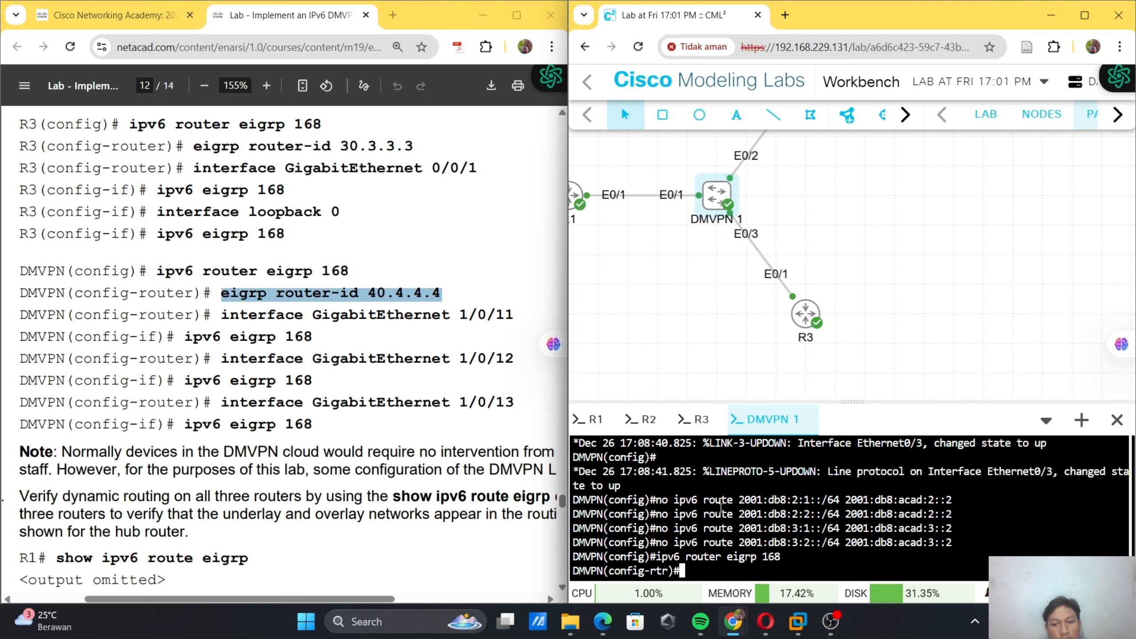
{"action": "left_click", "coordinate": [761, 340]}
{"action": "key", "text": "Return"}
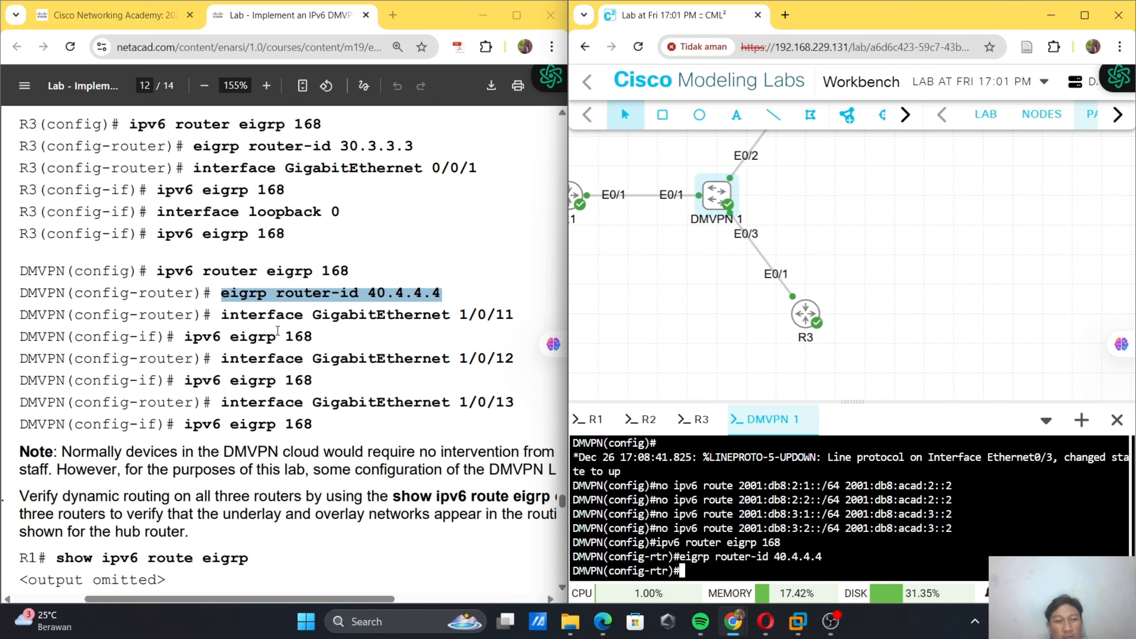
- Enable IPv6 EIGRP 168 on the DMVPN router's interface e0/1, reusing the interface keyword copied from the lab guide
{"action": "left_click_drag", "start_coordinate": [222, 315], "coordinate": [317, 314]}
{"action": "key", "text": "ctrl+c"}
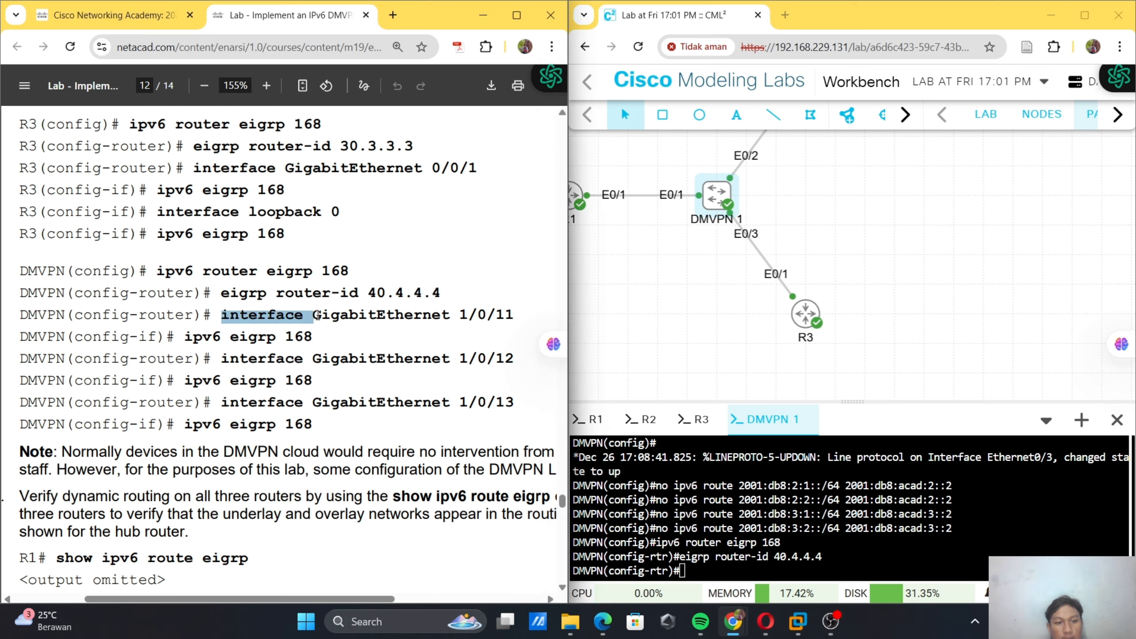
{"action": "right_click", "coordinate": [734, 498]}
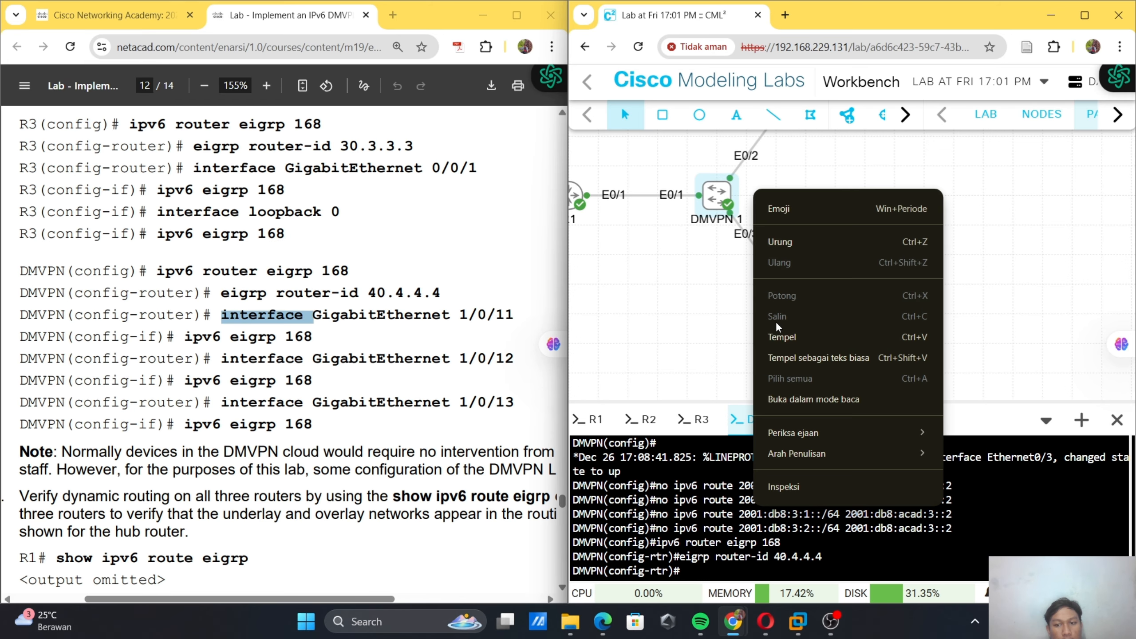
{"action": "left_click", "coordinate": [783, 338]}
{"action": "type", "text": "e0/1"}
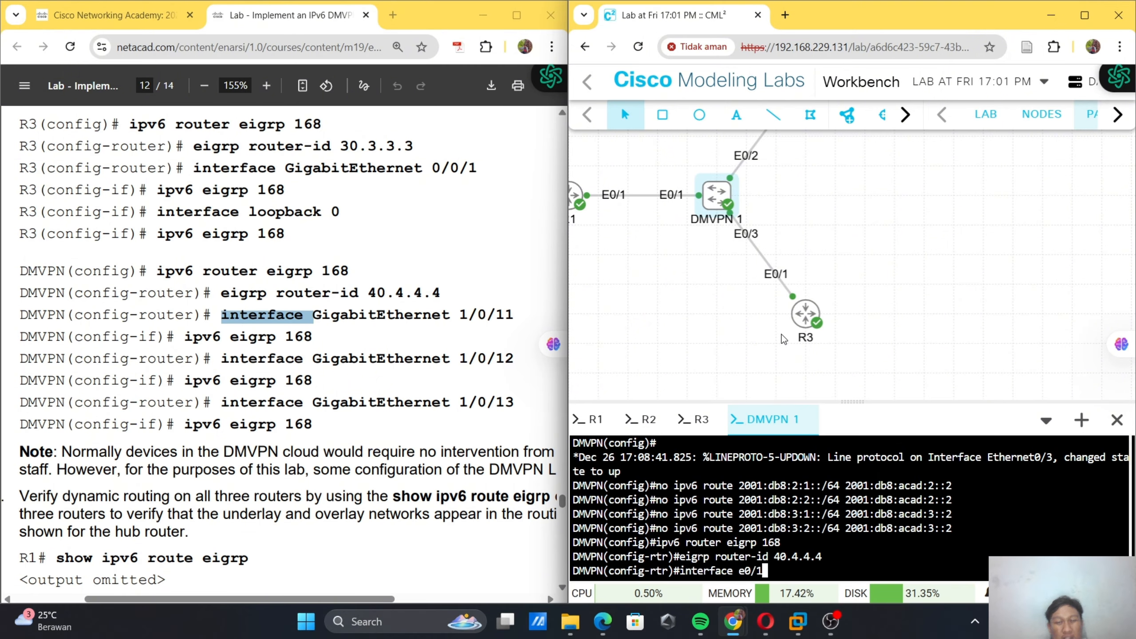
{"action": "key", "text": "Return"}
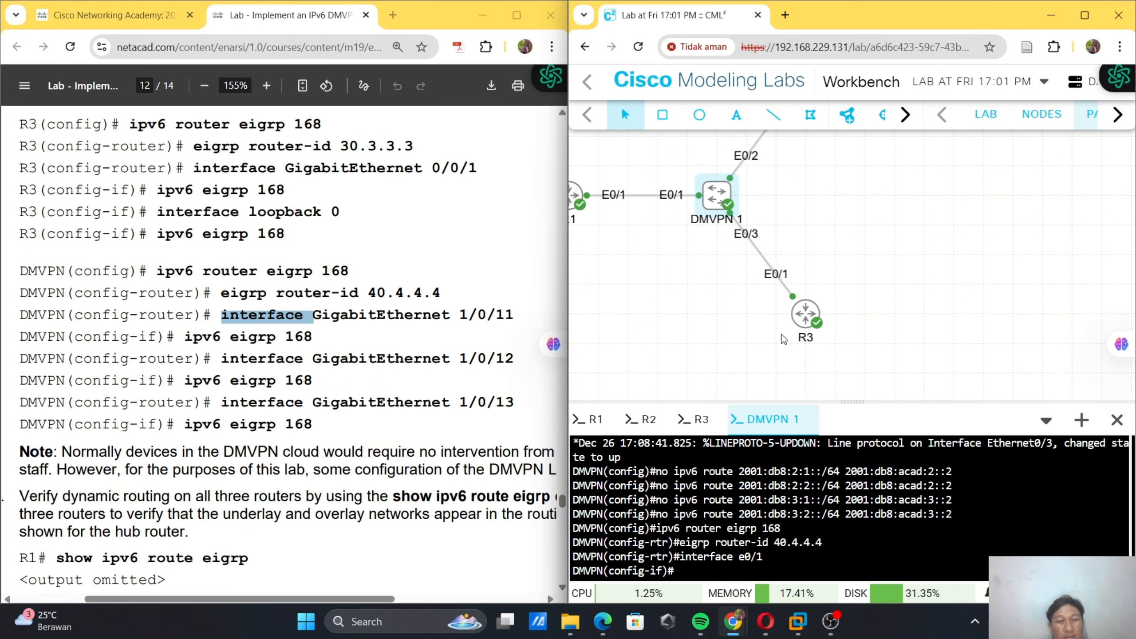
{"action": "type", "text": "ipv"}
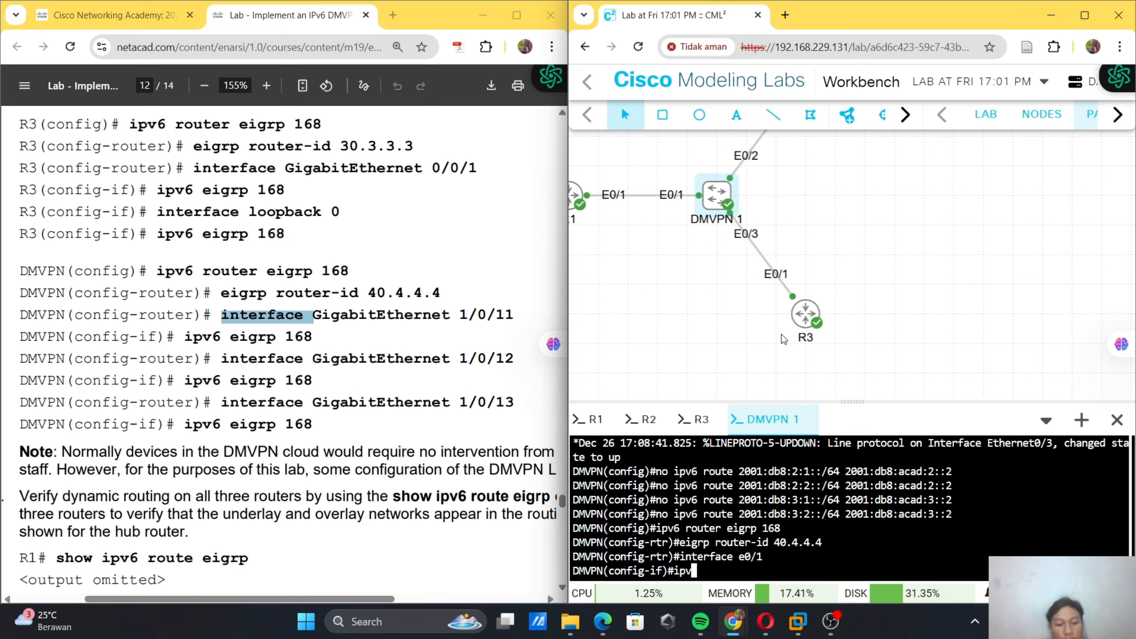
{"action": "type", "text": "6 ei"}
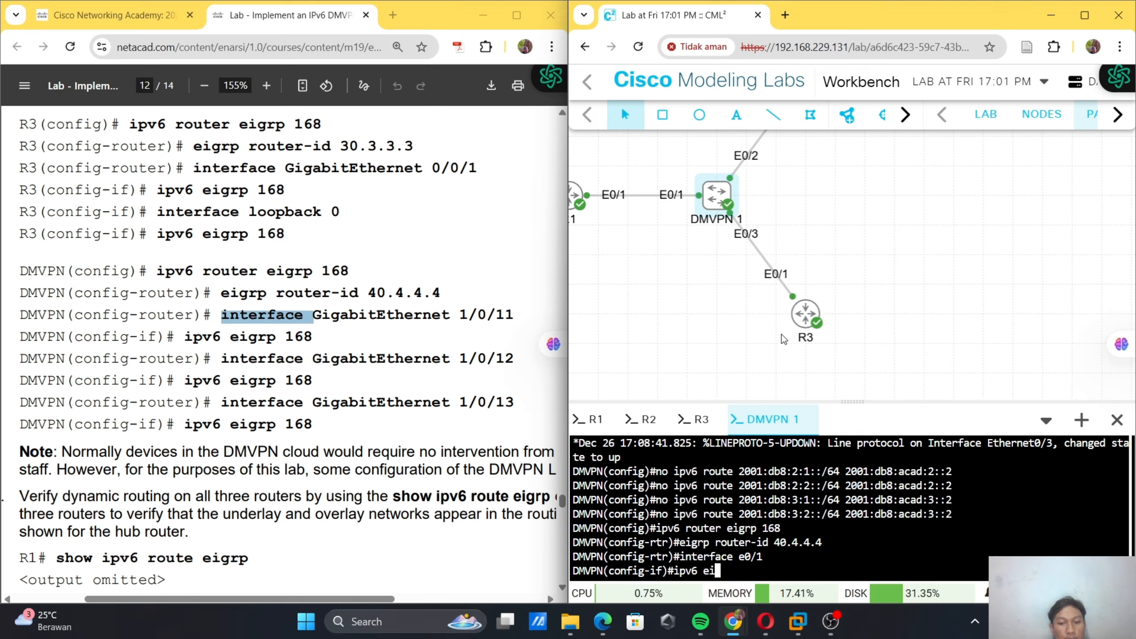
{"action": "key", "text": "Tab"}
{"action": "type", "text": "168"}
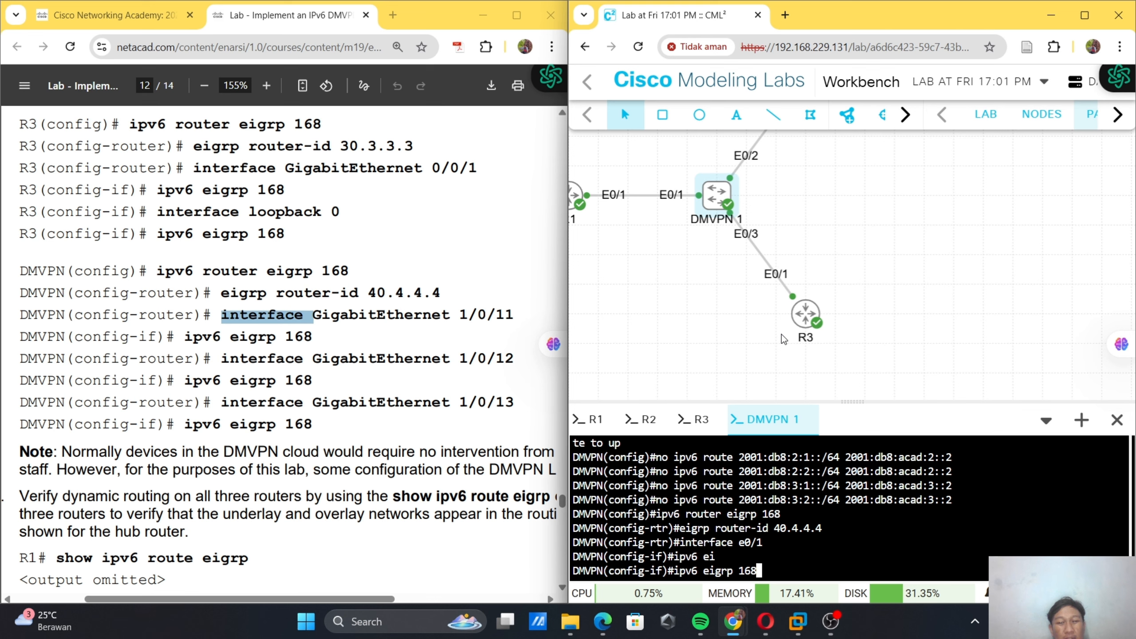
{"action": "key", "text": "Return"}
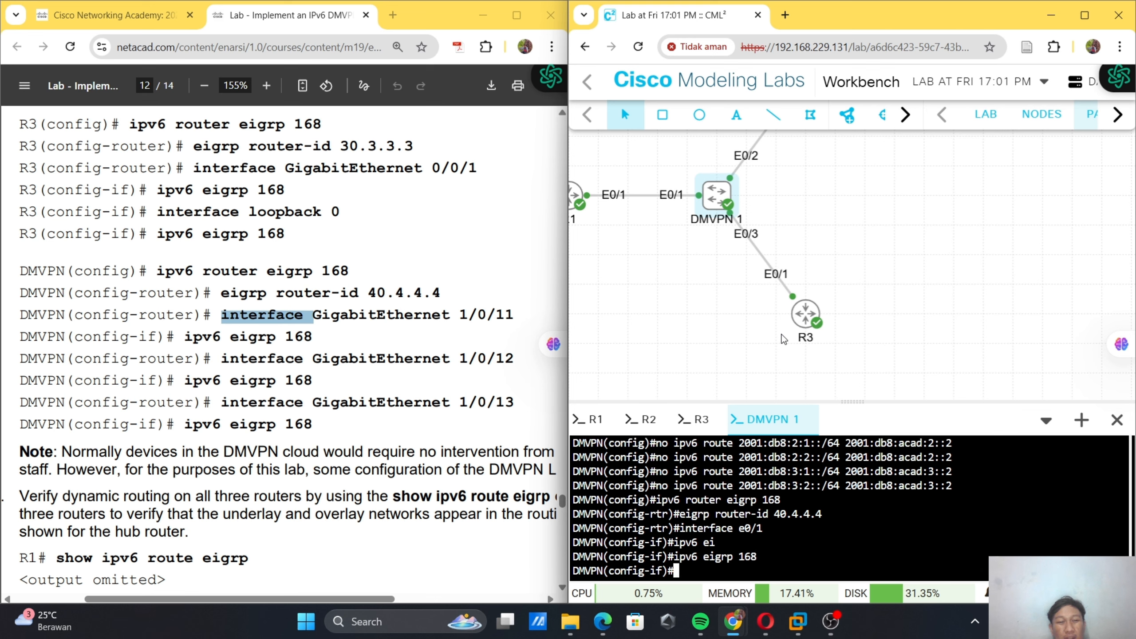
- Enable IPv6 EIGRP 168 on the DMVPN router's interface e0/2
{"action": "type", "text": "inter"}
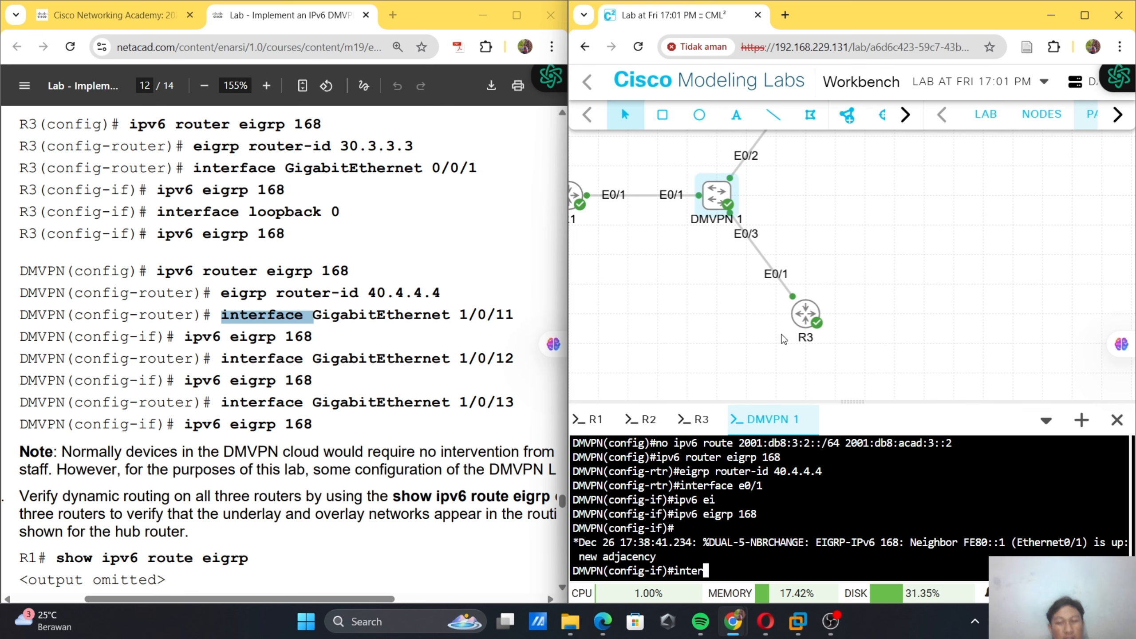
{"action": "type", "text": "face e0/2"}
{"action": "key", "text": "Return"}
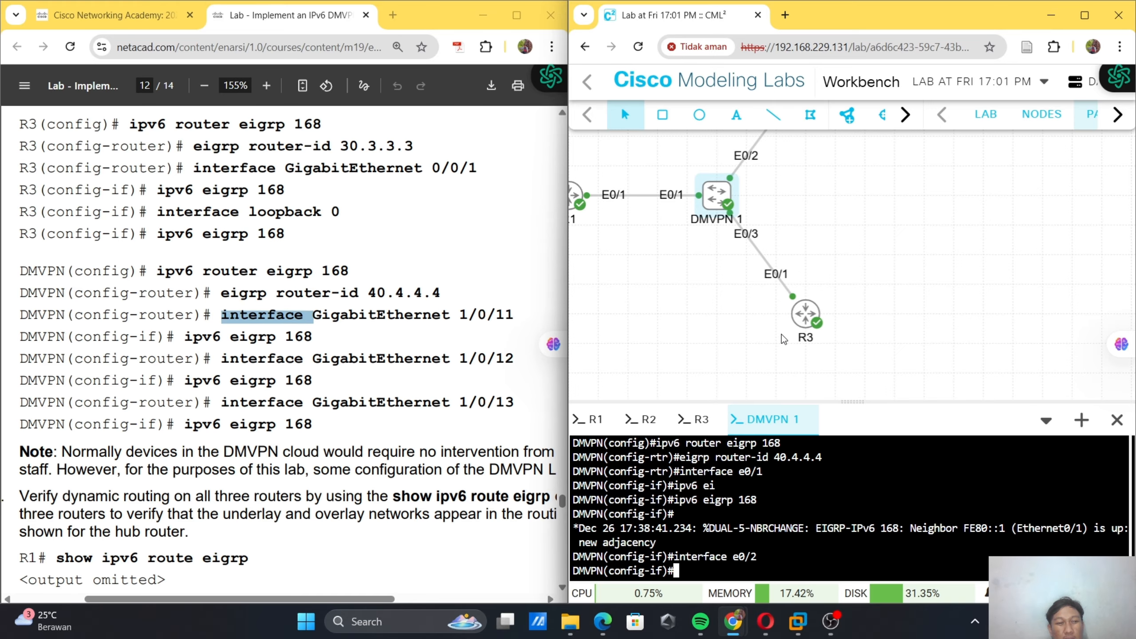
{"action": "type", "text": "ipv6 ei"}
{"action": "key", "text": "Tab"}
{"action": "type", "text": "168"}
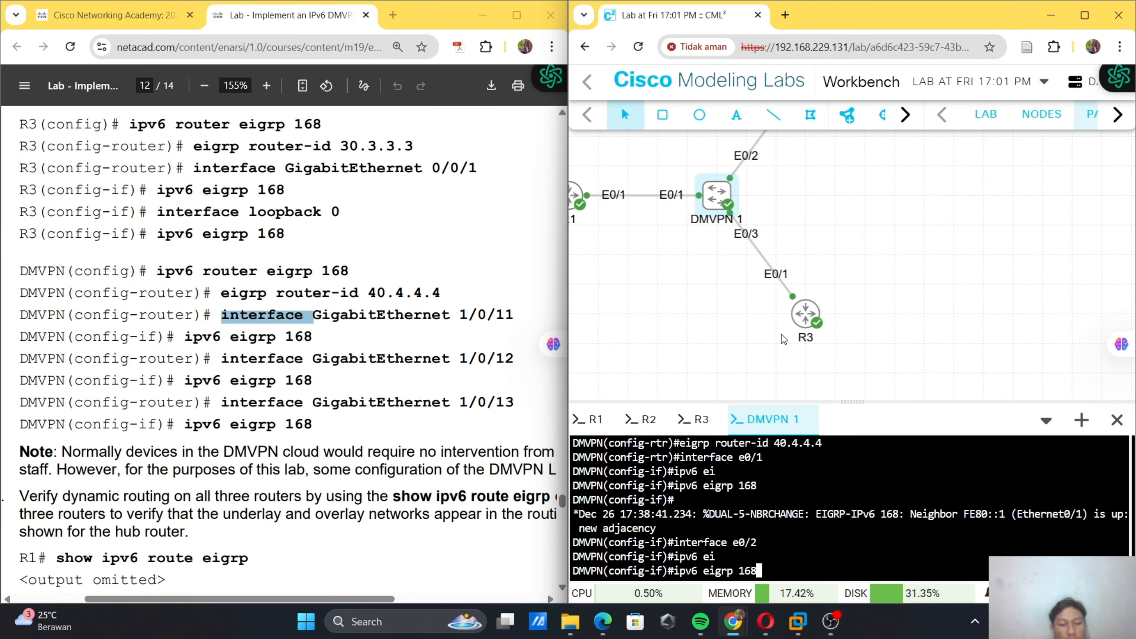
{"action": "key", "text": "Return"}
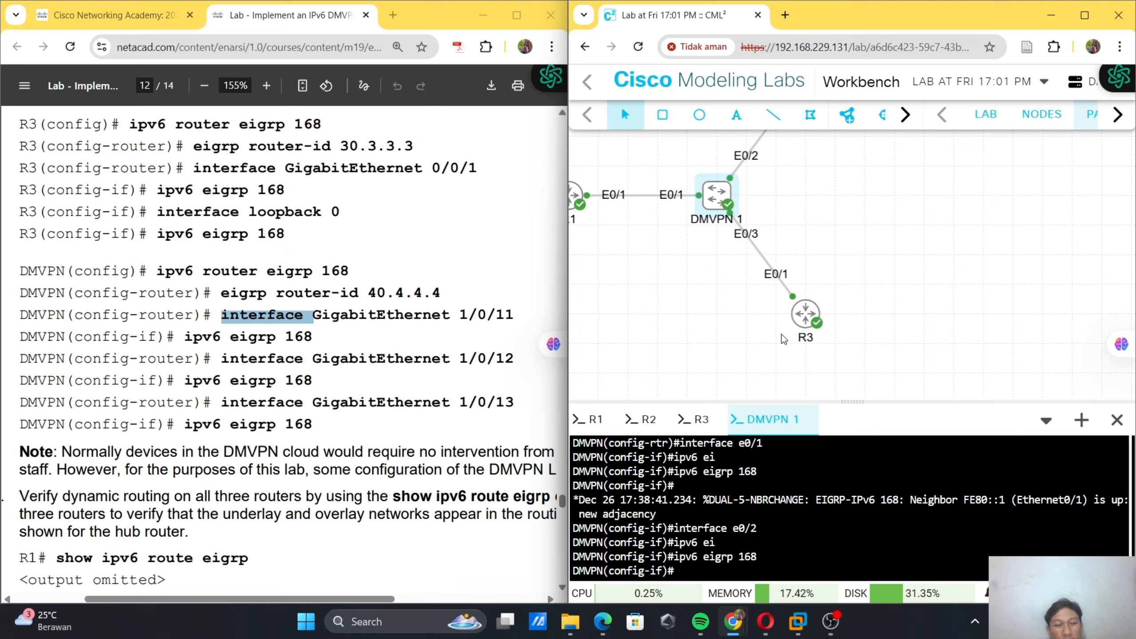
- Try to enter interface configuration for the DMVPN router's link to R3 with the command "interfae eo/3"
{"action": "type", "text": "inter"}
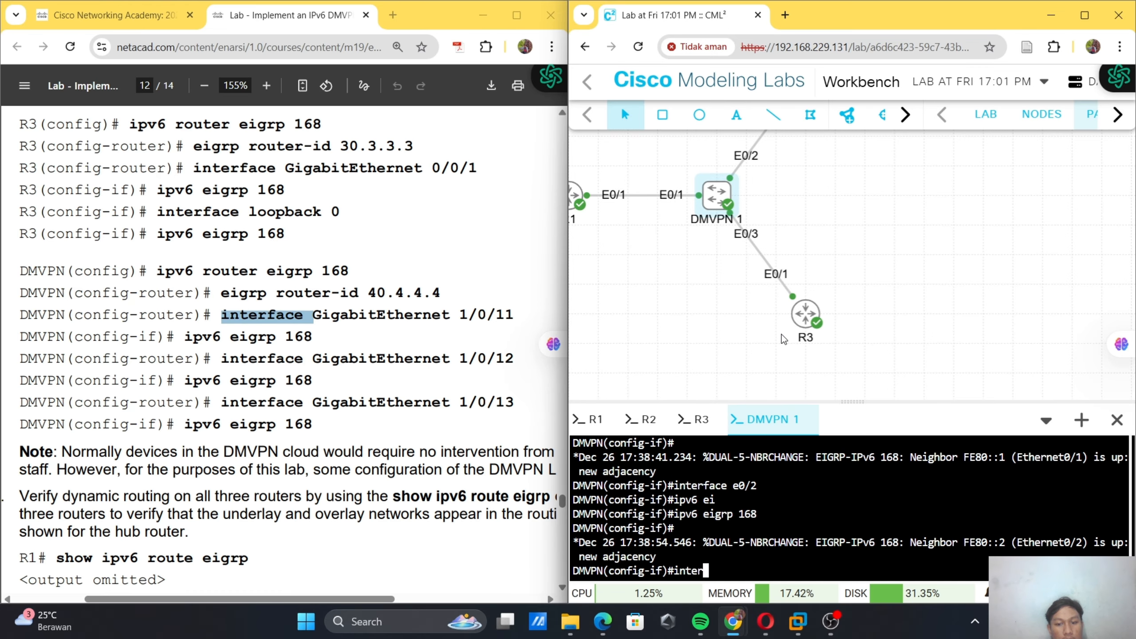
{"action": "type", "text": "fac"}
{"action": "type", "text": " e"}
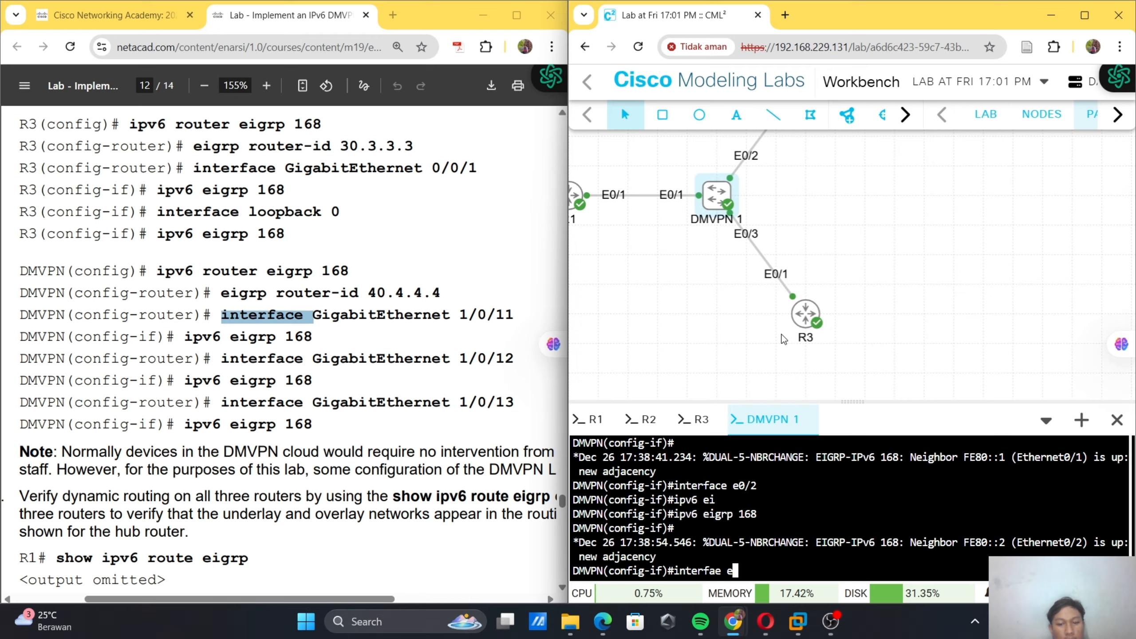
{"action": "type", "text": "o/3"}
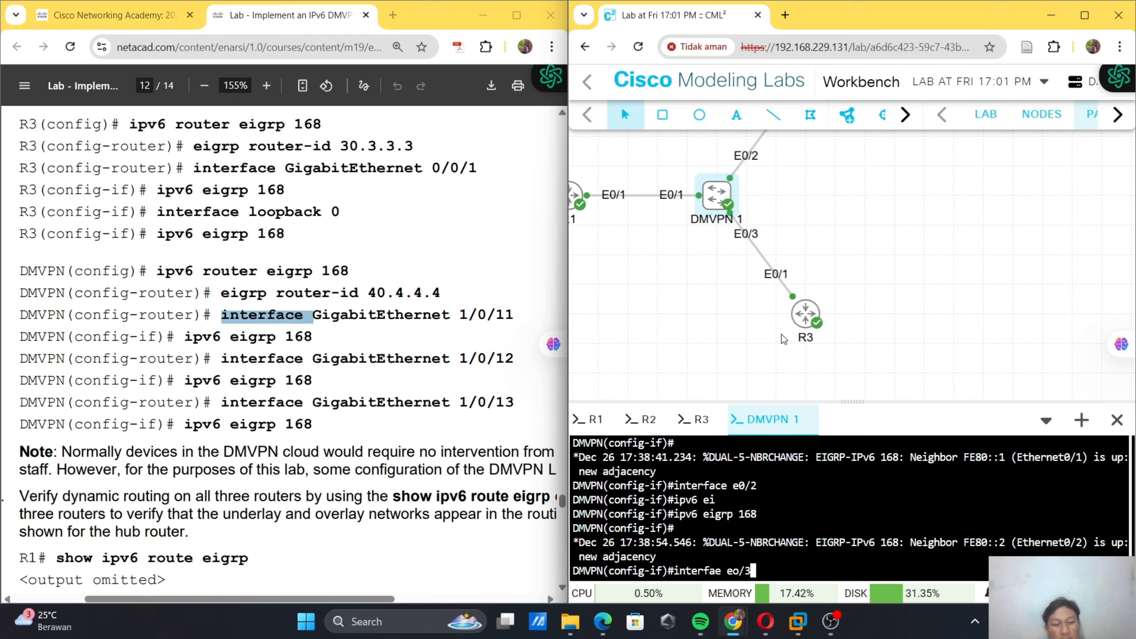
{"action": "key", "text": "Return"}
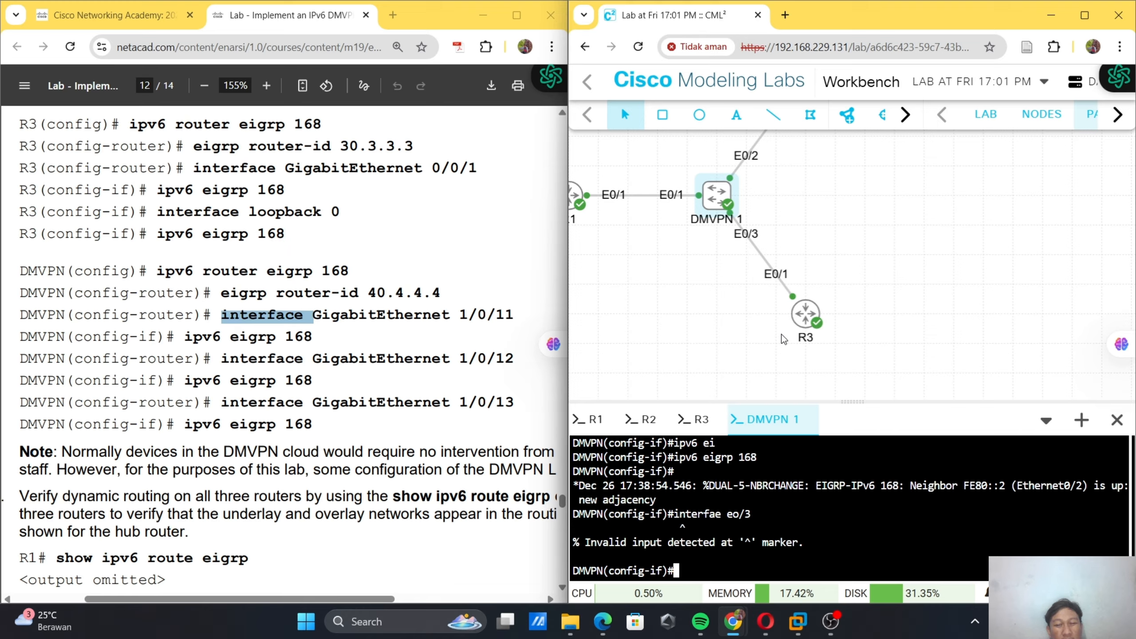
- Recall the rejected command, correct the misspelled keyword to "interface" and run it again with eo/3
{"action": "key", "text": "Up"}
{"action": "key", "text": "Left"}
{"action": "key", "text": "Left"}
{"action": "key", "text": "Left"}
{"action": "key", "text": "Left"}
{"action": "key", "text": "Left"}
{"action": "key", "text": "Left"}
{"action": "key", "text": "Left"}
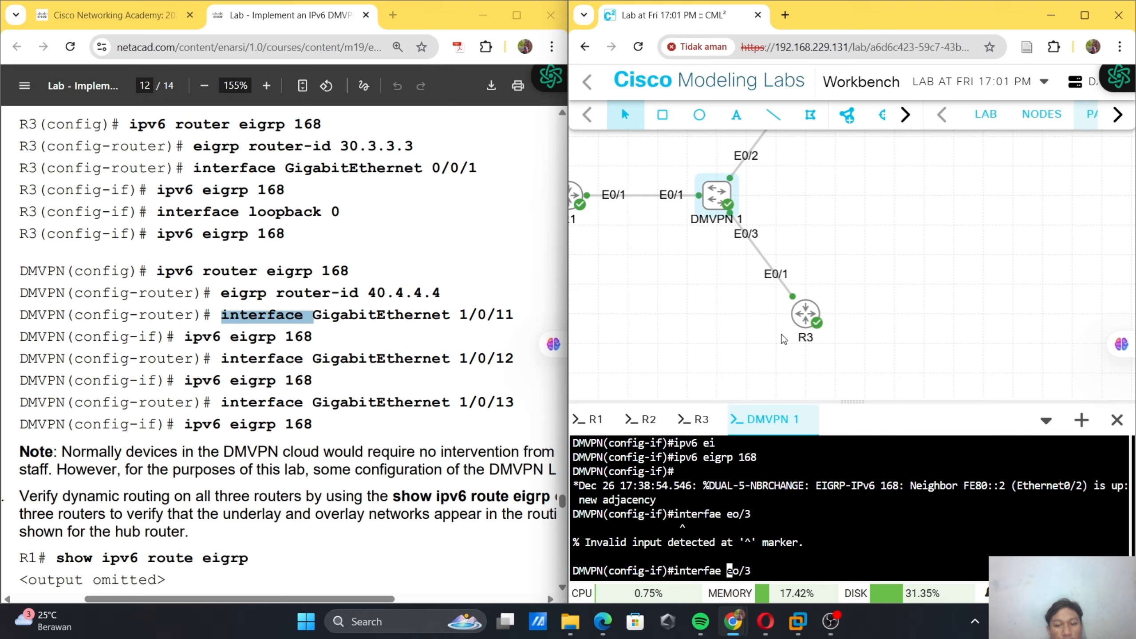
{"action": "type", "text": "c"}
{"action": "key", "text": "BackSpace"}
{"action": "key", "text": "Right"}
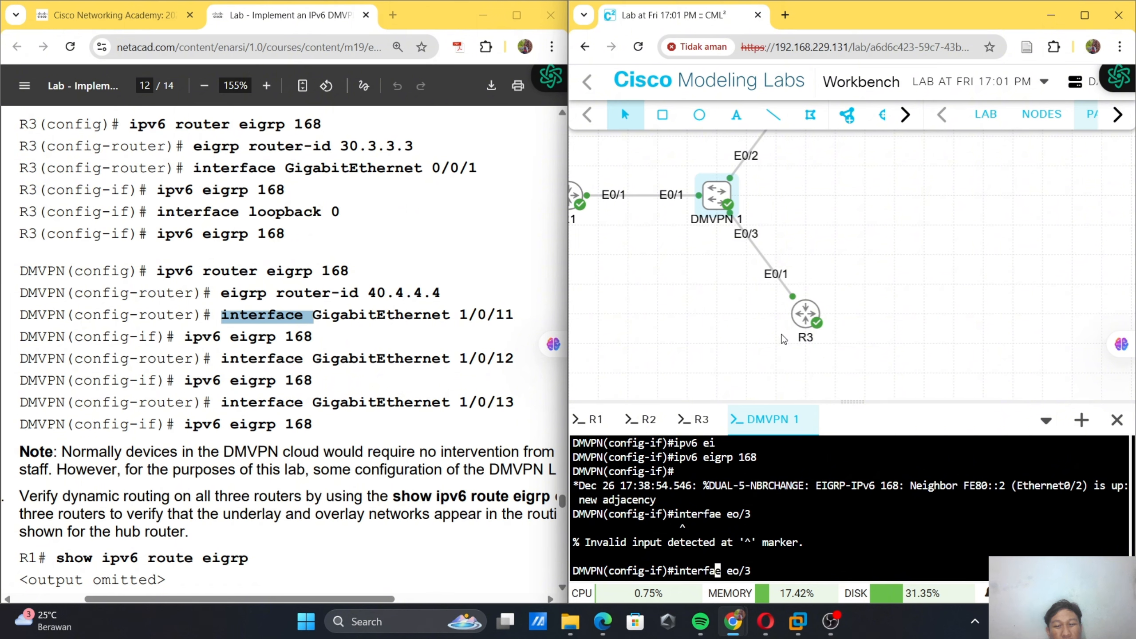
{"action": "type", "text": "c"}
{"action": "key", "text": "Return"}
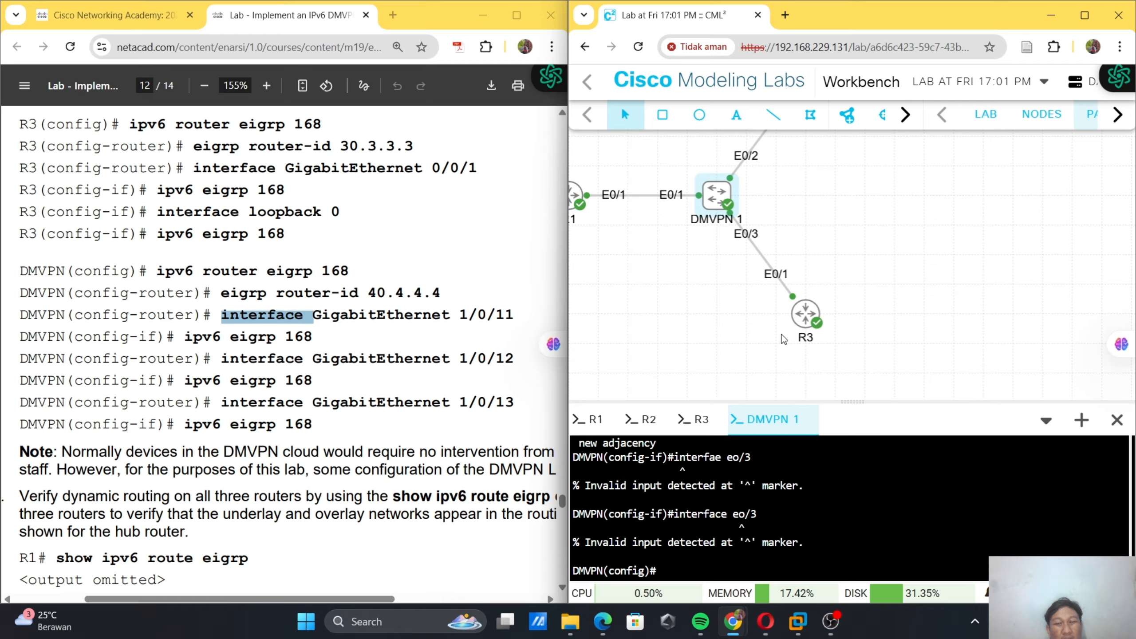
- Recall the rejected command on the DMVPN router, correct the port to e0/3 and enter that interface's configuration
{"action": "key", "text": "Up"}
{"action": "key", "text": "Left"}
{"action": "key", "text": "Left"}
{"action": "key", "text": "BackSpace"}
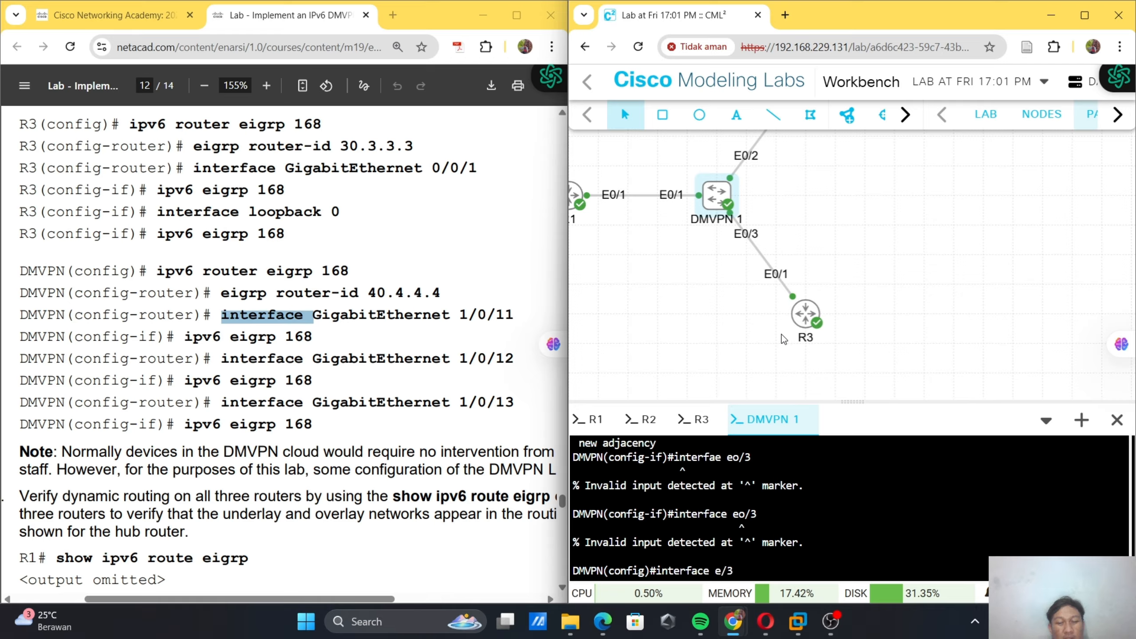
{"action": "type", "text": "0"}
{"action": "key", "text": "Return"}
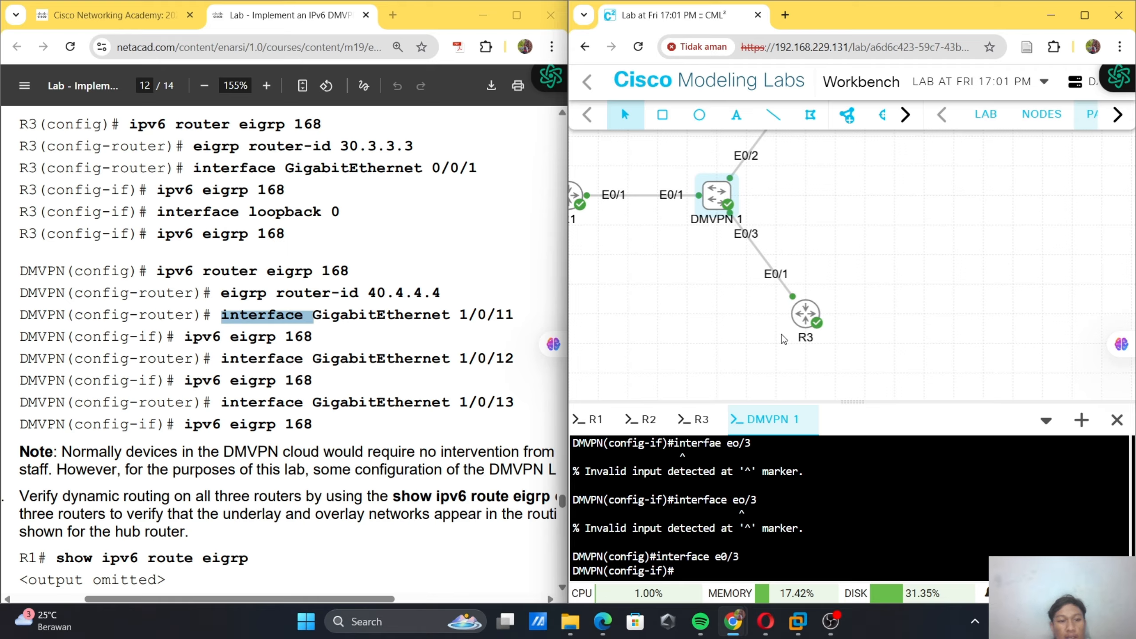
- Enable IPv6 EIGRP 168 on the DMVPN router's interface e0/3
{"action": "type", "text": "ipv6 "}
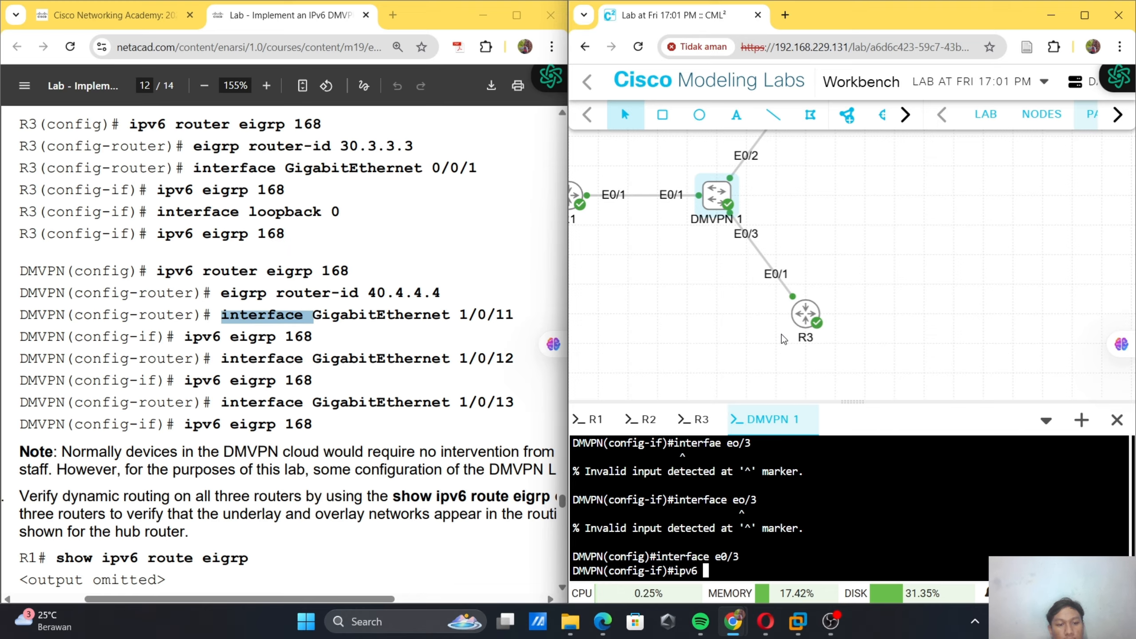
{"action": "type", "text": "ei"}
{"action": "key", "text": "Tab"}
{"action": "type", "text": "1"}
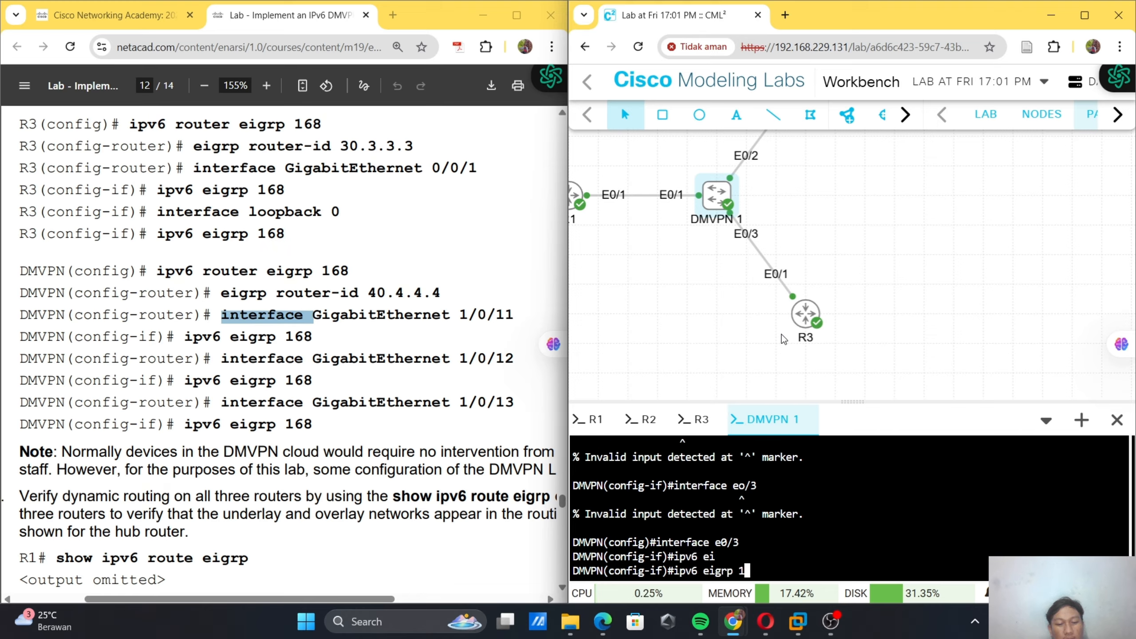
{"action": "type", "text": "68"}
{"action": "key", "text": "Return"}
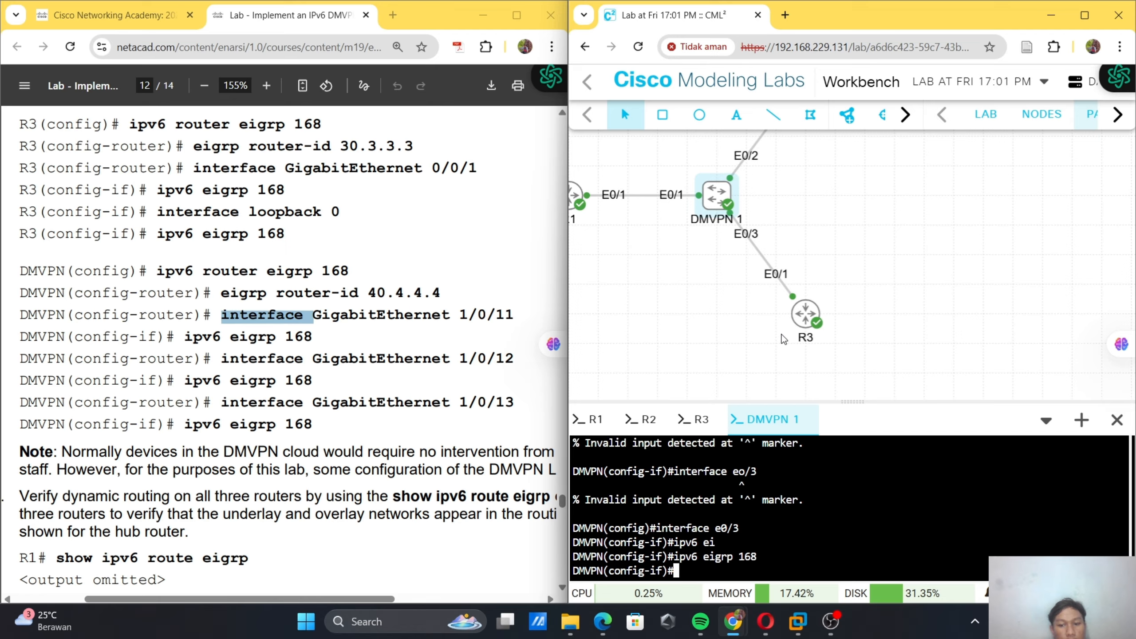
- Copy the command "show ipv6 route eigrp" from the lab guide and paste it at the DMVPN router's prompt without running it
{"action": "scroll", "coordinate": [400, 289], "scroll_direction": "down", "scroll_amount": 5}
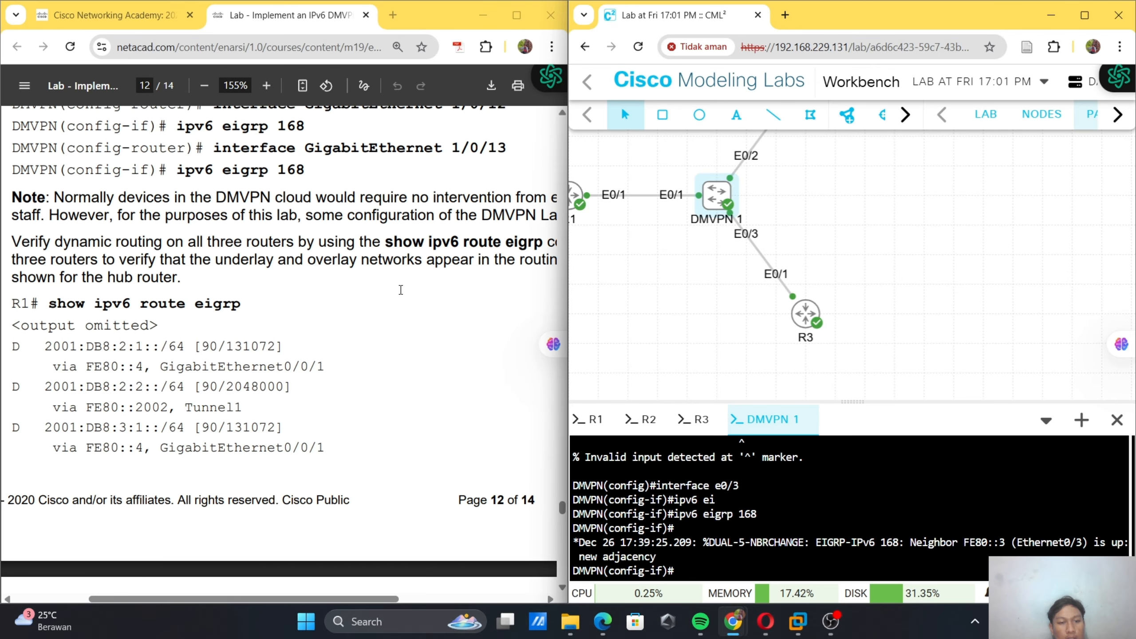
{"action": "scroll", "coordinate": [401, 290], "scroll_direction": "right", "scroll_amount": 3}
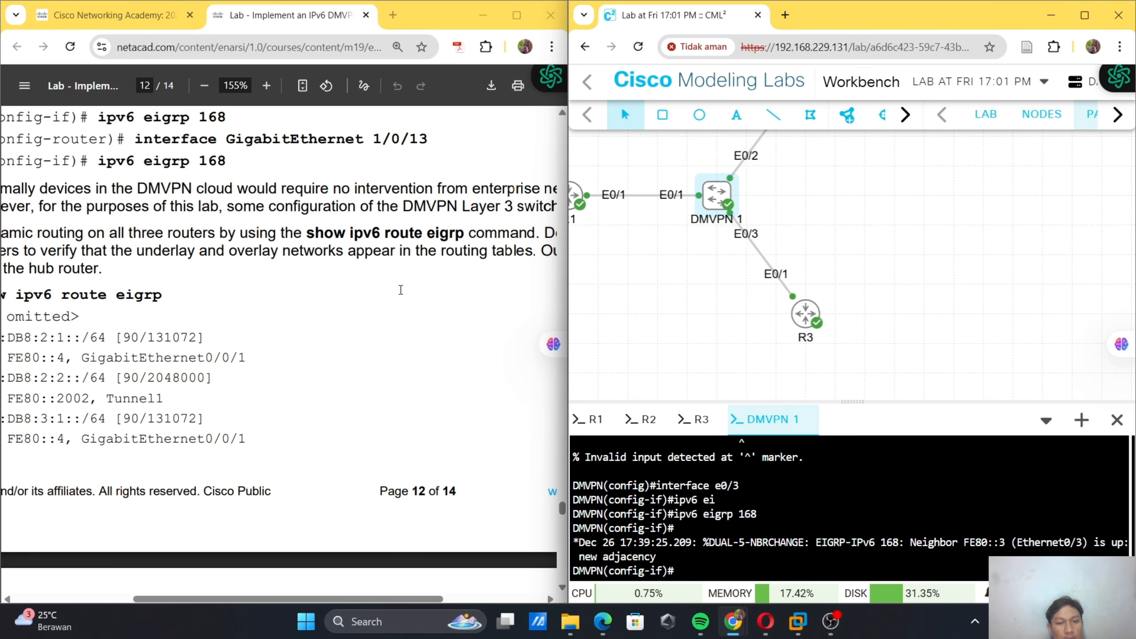
{"action": "scroll", "coordinate": [400, 290], "scroll_direction": "left", "scroll_amount": 6}
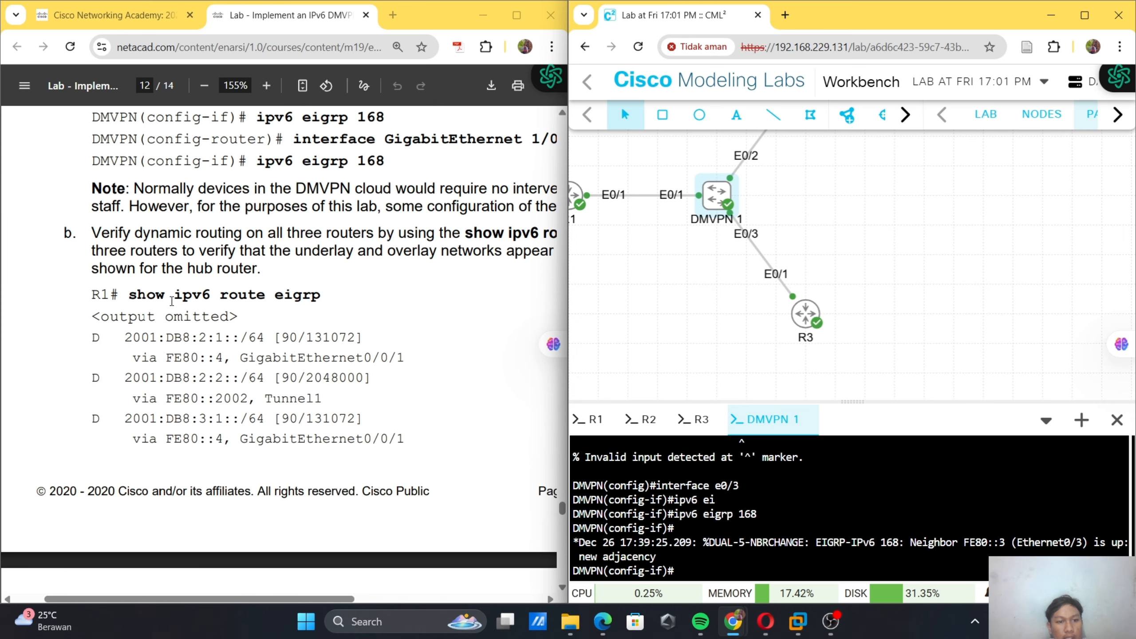
{"action": "left_click_drag", "start_coordinate": [128, 299], "coordinate": [354, 308]}
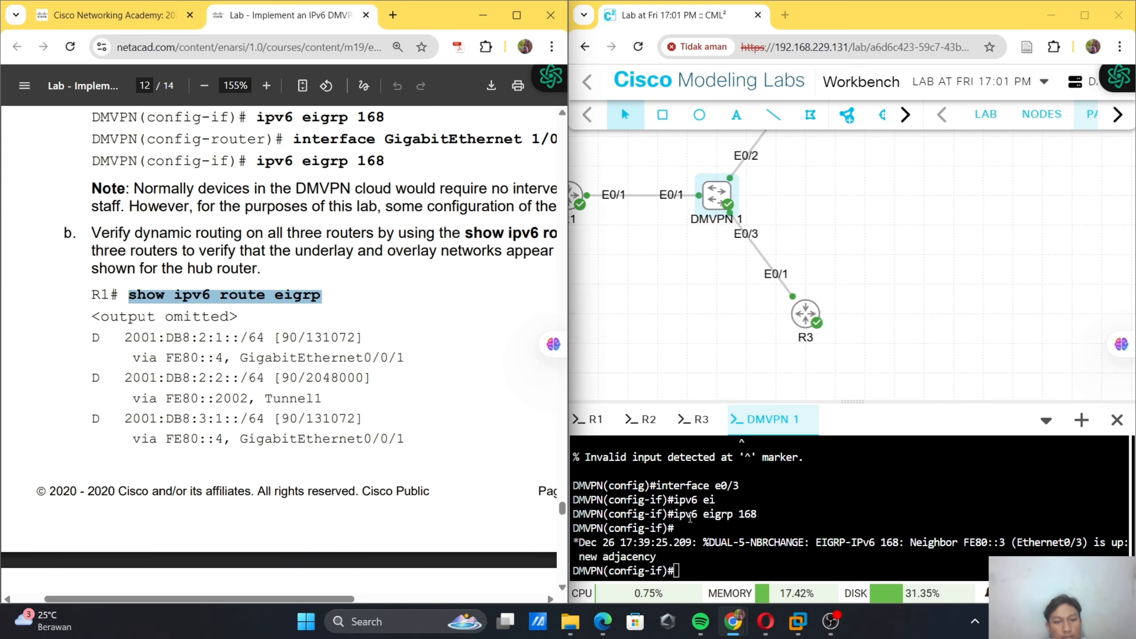
{"action": "right_click", "coordinate": [690, 517]}
{"action": "left_click", "coordinate": [732, 344]}
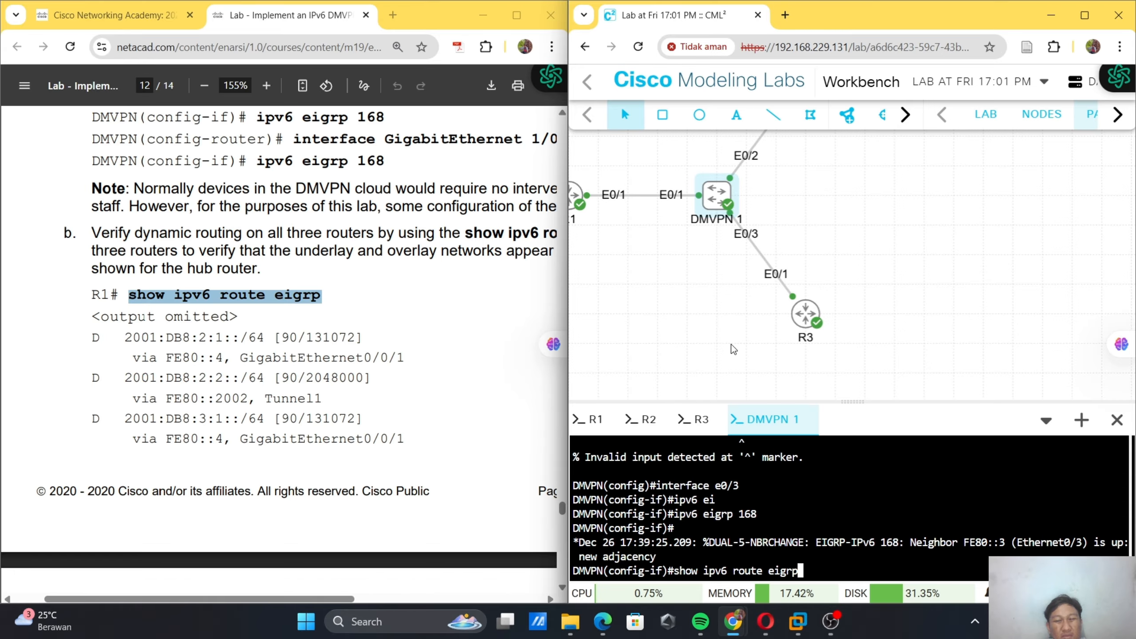
- End configuration mode on R1 and run the copied "show ipv6 route eigrp" command there
{"action": "left_click", "coordinate": [590, 419]}
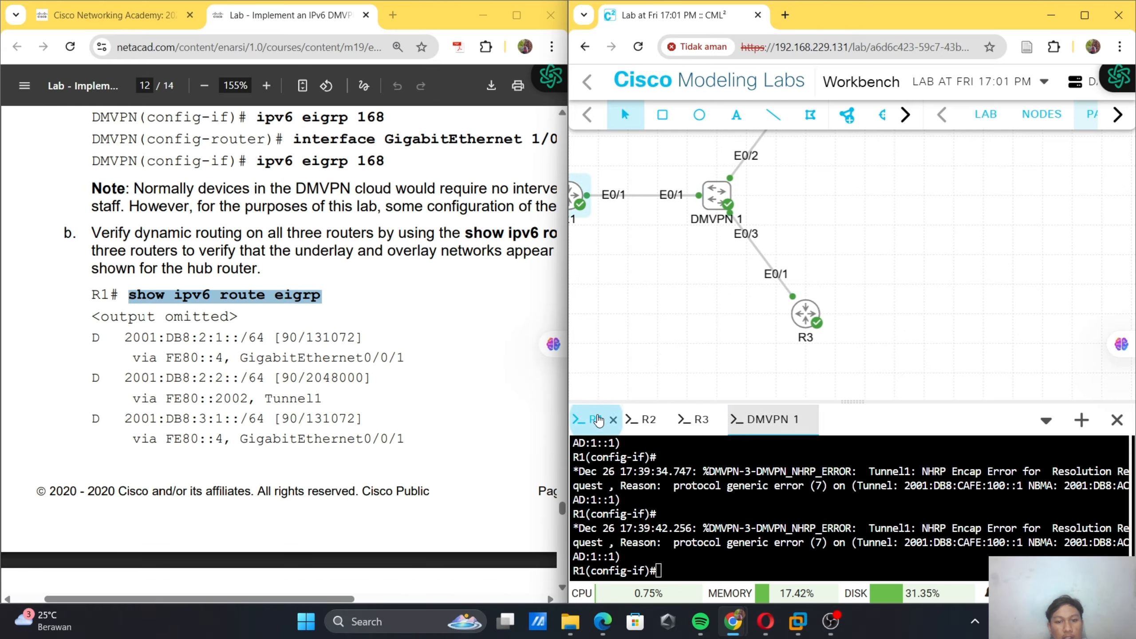
{"action": "type", "text": "end"}
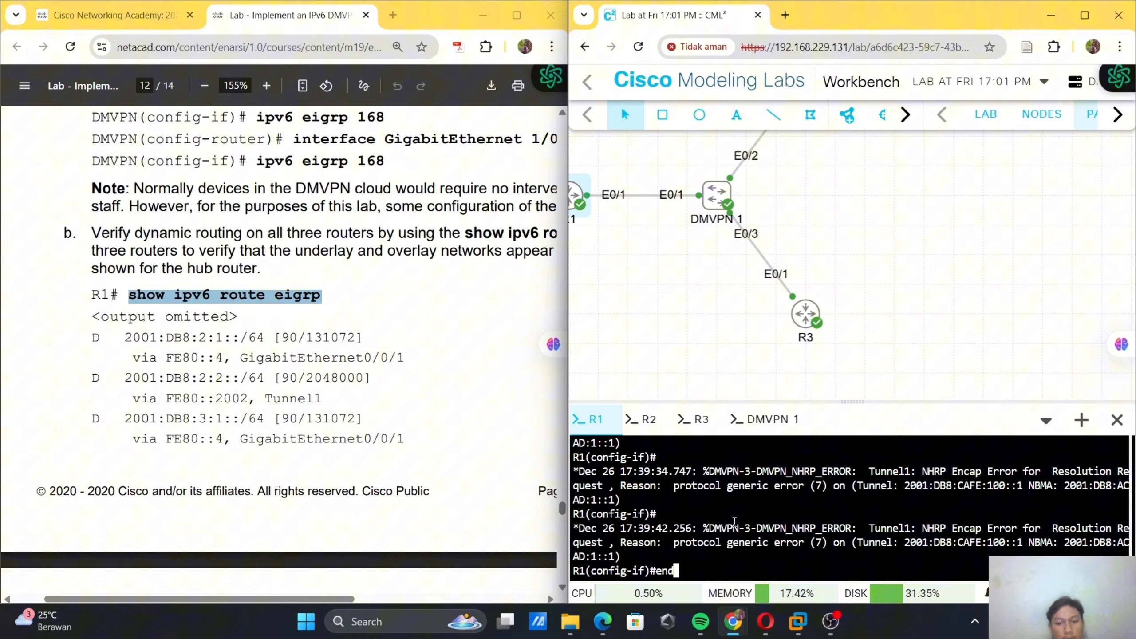
{"action": "key", "text": "Return"}
{"action": "right_click", "coordinate": [733, 520]}
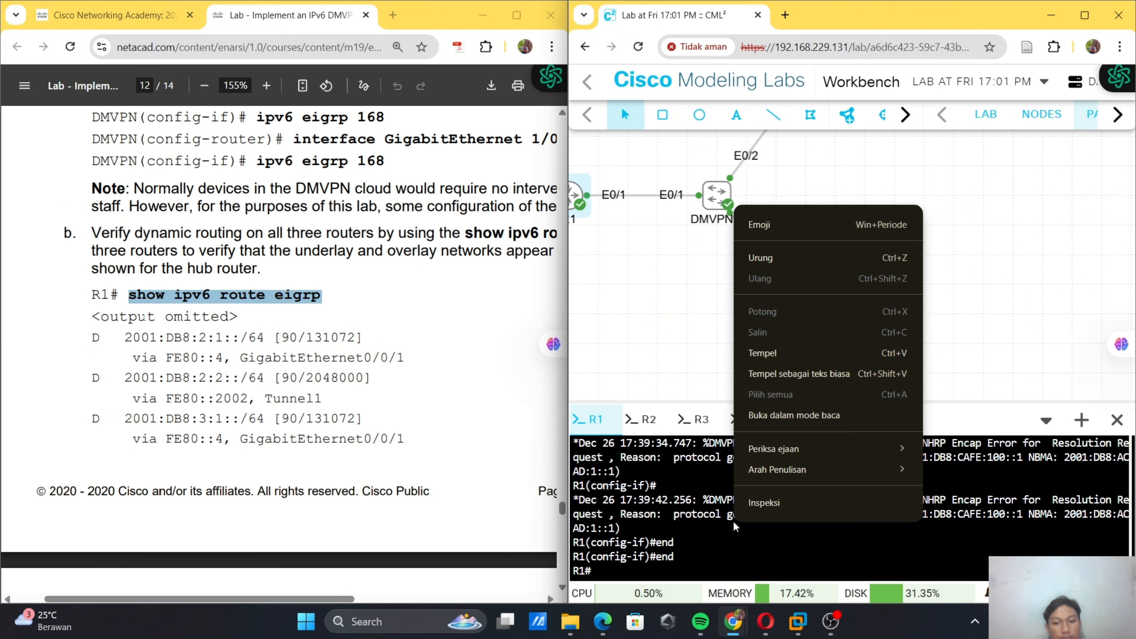
{"action": "left_click", "coordinate": [776, 350]}
{"action": "key", "text": "Return"}
- Compare R1's EIGRP routes with the expected output in the lab guide and look ahead to the Step 3 traceroute examples
{"action": "scroll", "coordinate": [318, 442], "scroll_direction": "down", "scroll_amount": 5}
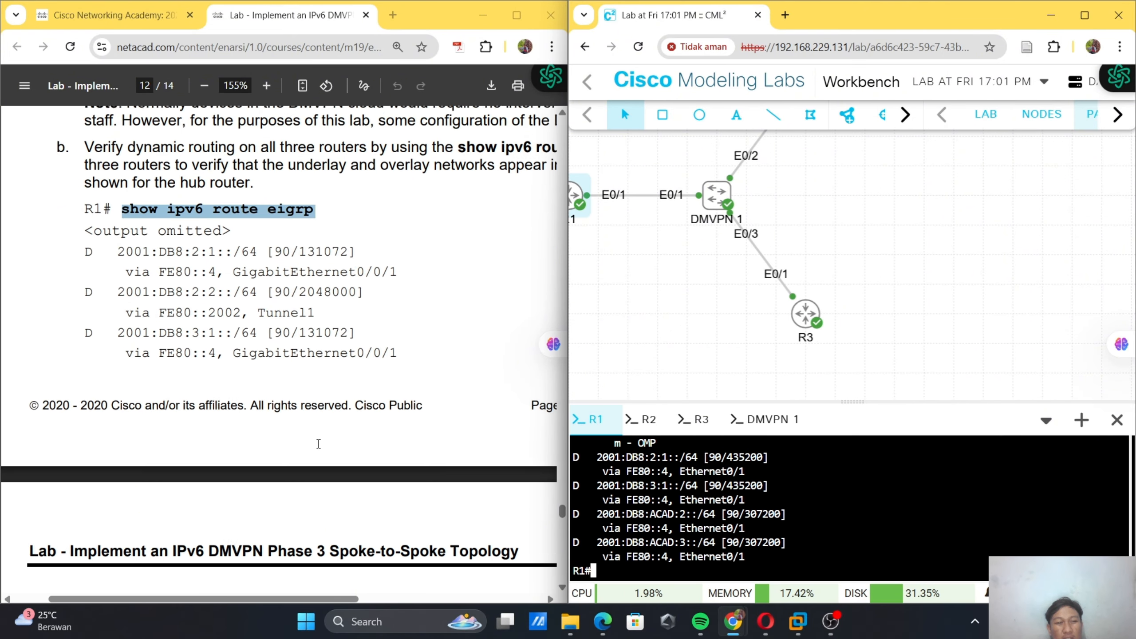
{"action": "scroll", "coordinate": [318, 442], "scroll_direction": "down", "scroll_amount": 1}
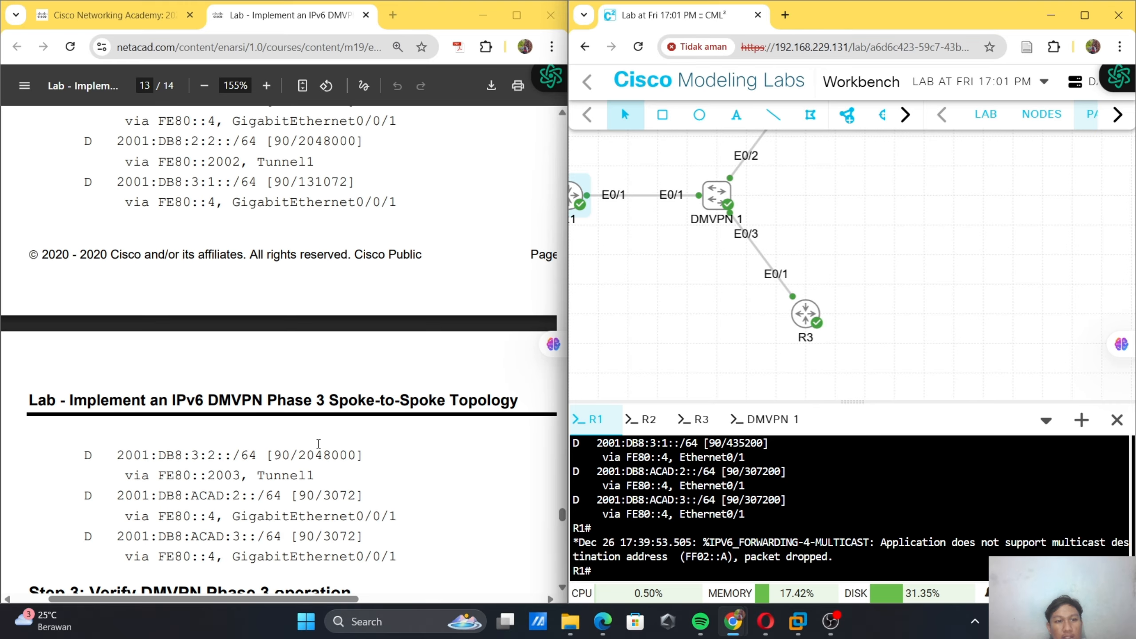
{"action": "scroll", "coordinate": [318, 443], "scroll_direction": "up", "scroll_amount": 3}
{"action": "scroll", "coordinate": [319, 443], "scroll_direction": "down", "scroll_amount": 3}
{"action": "scroll", "coordinate": [319, 443], "scroll_direction": "down", "scroll_amount": 5}
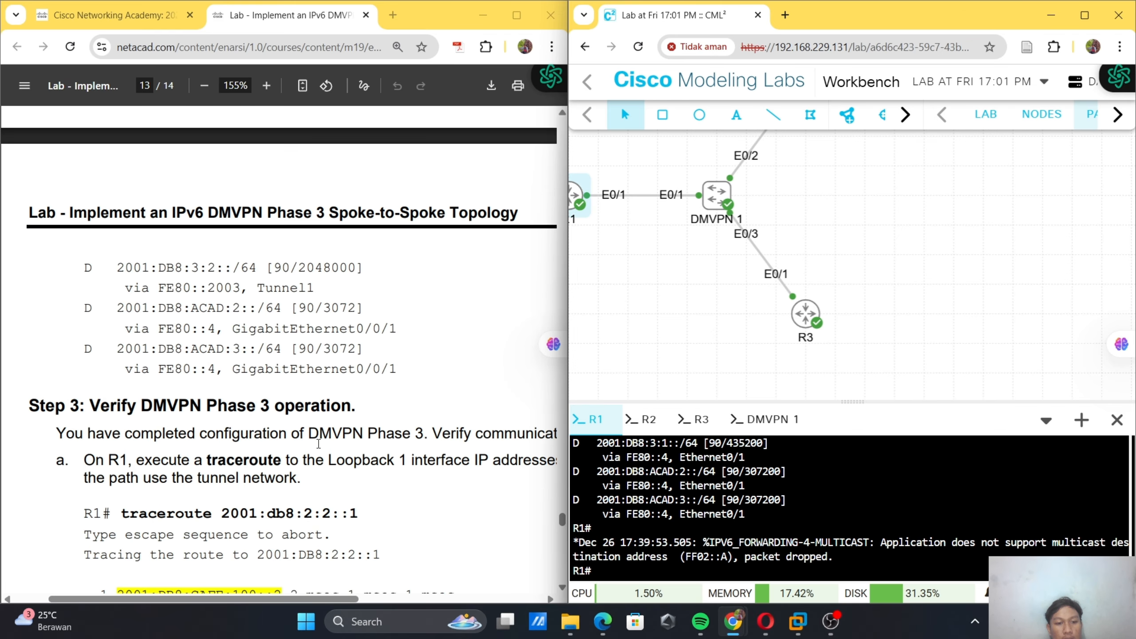
{"action": "scroll", "coordinate": [319, 443], "scroll_direction": "up", "scroll_amount": 7}
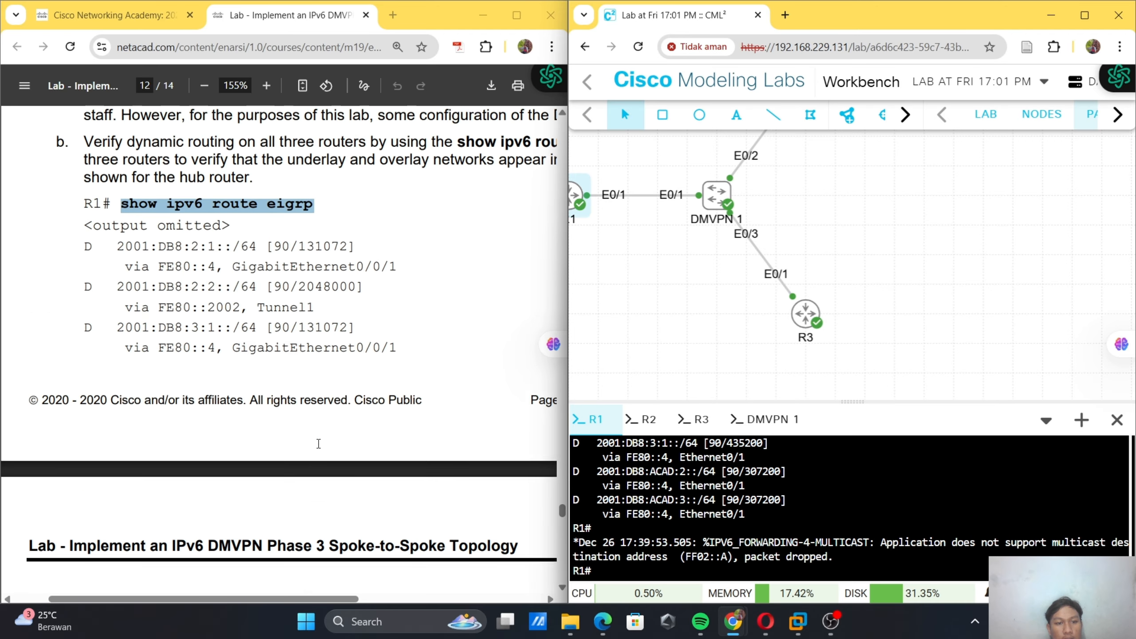
{"action": "scroll", "coordinate": [318, 443], "scroll_direction": "down", "scroll_amount": 13}
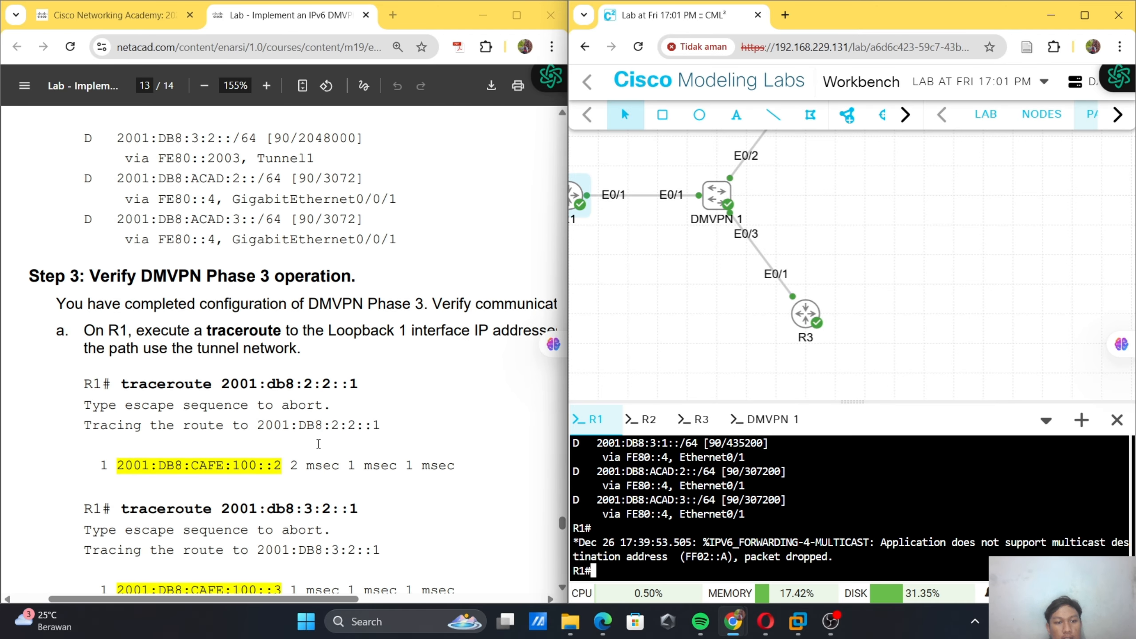
{"action": "scroll", "coordinate": [319, 443], "scroll_direction": "down", "scroll_amount": 2}
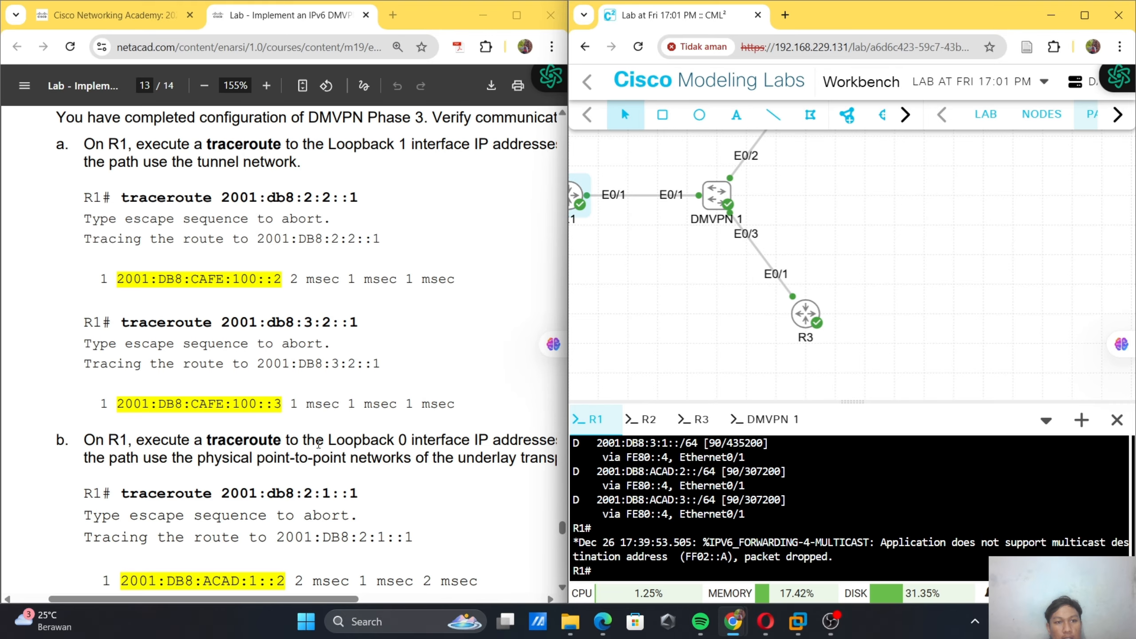
- Read the Step 3 instructions on verifying DMVPN Phase 3 with traceroutes from R1 to the Loopback 1 addresses on R2 and R3
{"action": "scroll", "coordinate": [318, 443], "scroll_direction": "up", "scroll_amount": 3}
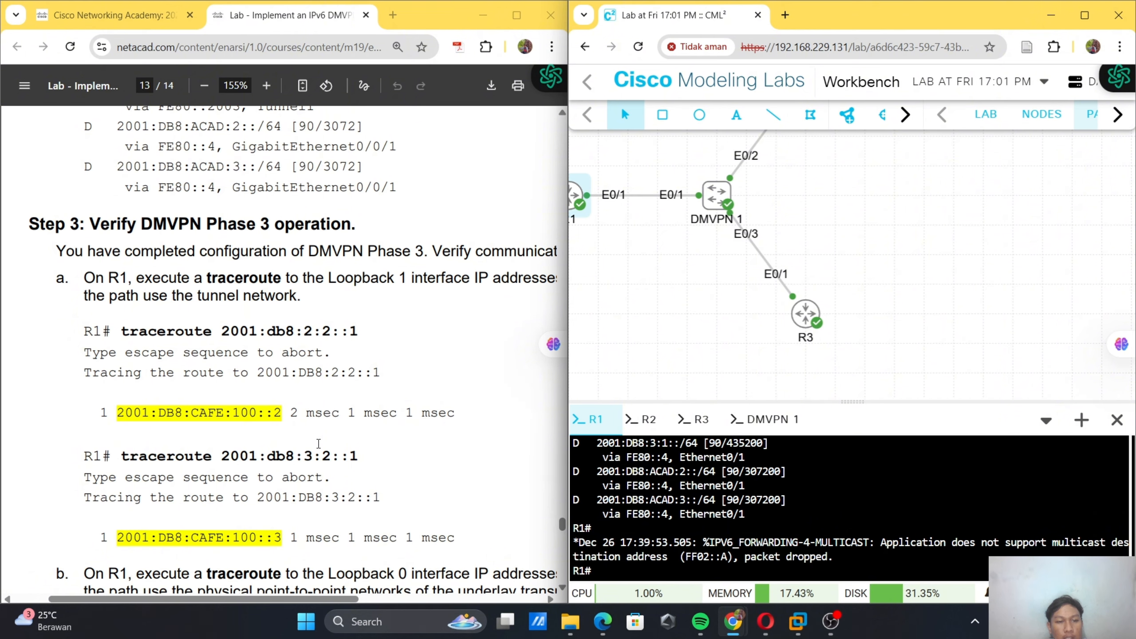
{"action": "scroll", "coordinate": [318, 442], "scroll_direction": "right", "scroll_amount": 1}
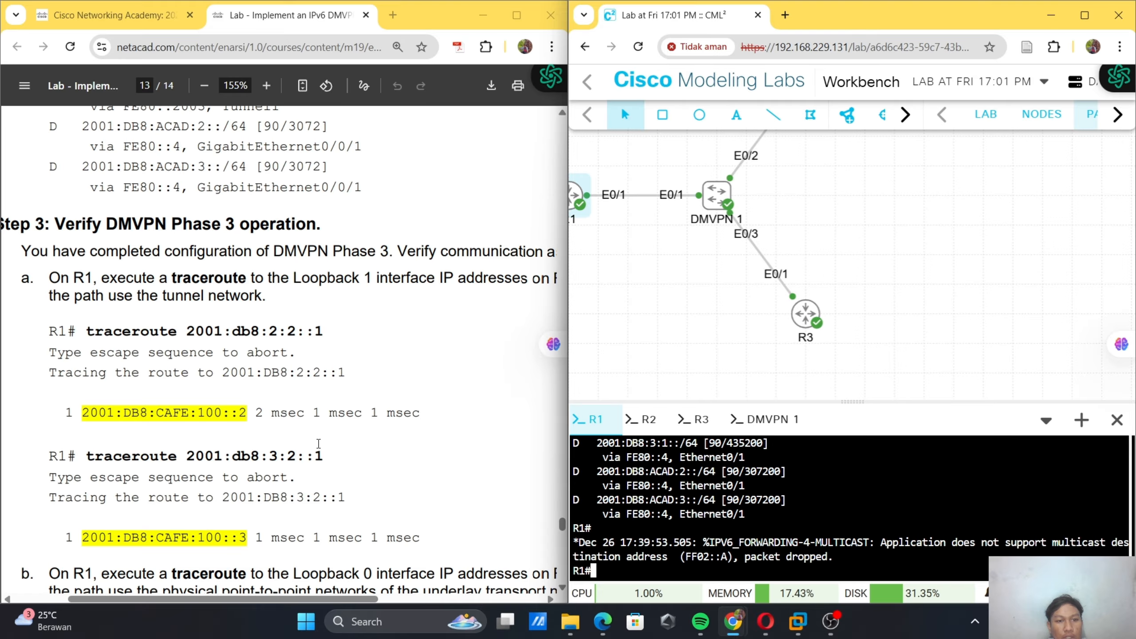
{"action": "scroll", "coordinate": [319, 443], "scroll_direction": "right", "scroll_amount": 2}
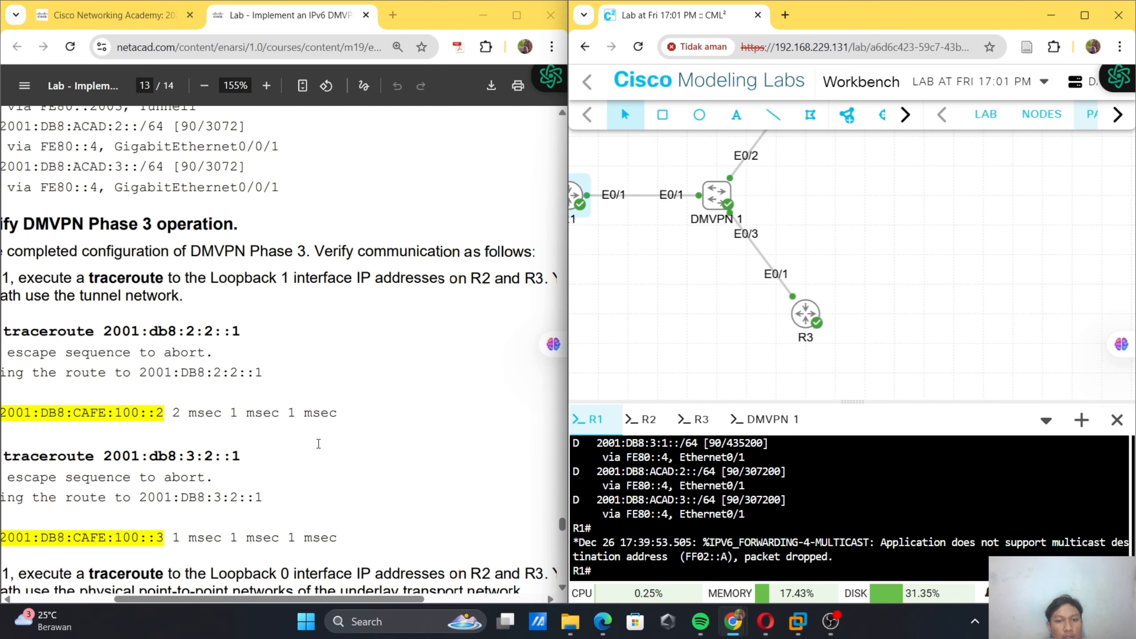
{"action": "scroll", "coordinate": [318, 443], "scroll_direction": "right", "scroll_amount": 1}
{"action": "scroll", "coordinate": [319, 443], "scroll_direction": "left", "scroll_amount": 5}
{"action": "scroll", "coordinate": [318, 442], "scroll_direction": "right", "scroll_amount": 4}
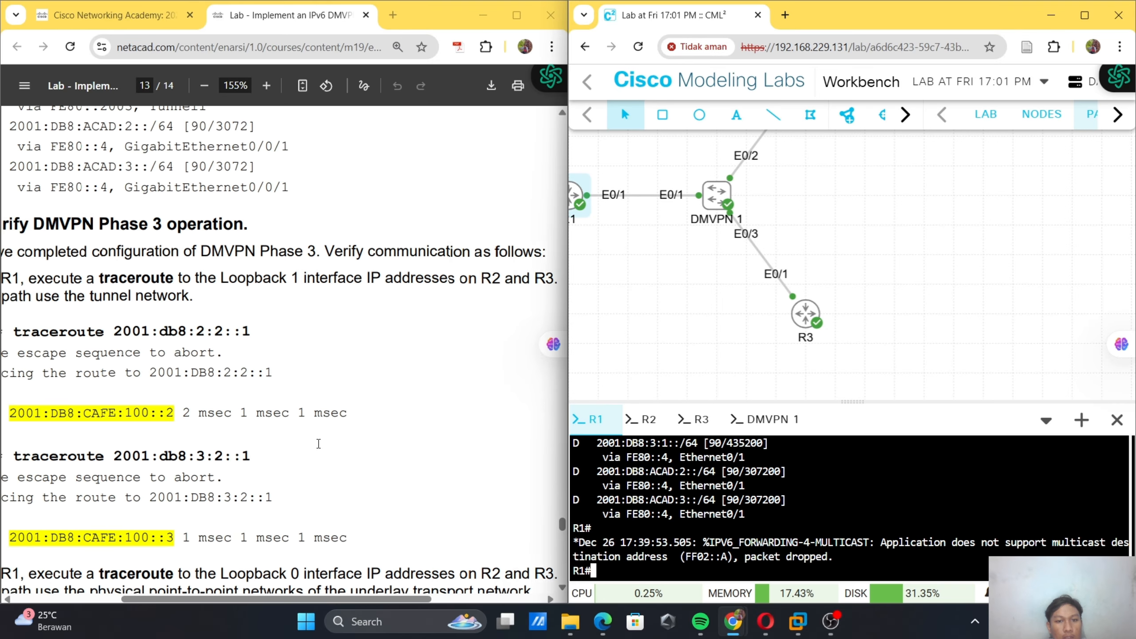
{"action": "scroll", "coordinate": [318, 443], "scroll_direction": "right", "scroll_amount": 2}
{"action": "scroll", "coordinate": [319, 443], "scroll_direction": "left", "scroll_amount": 6}
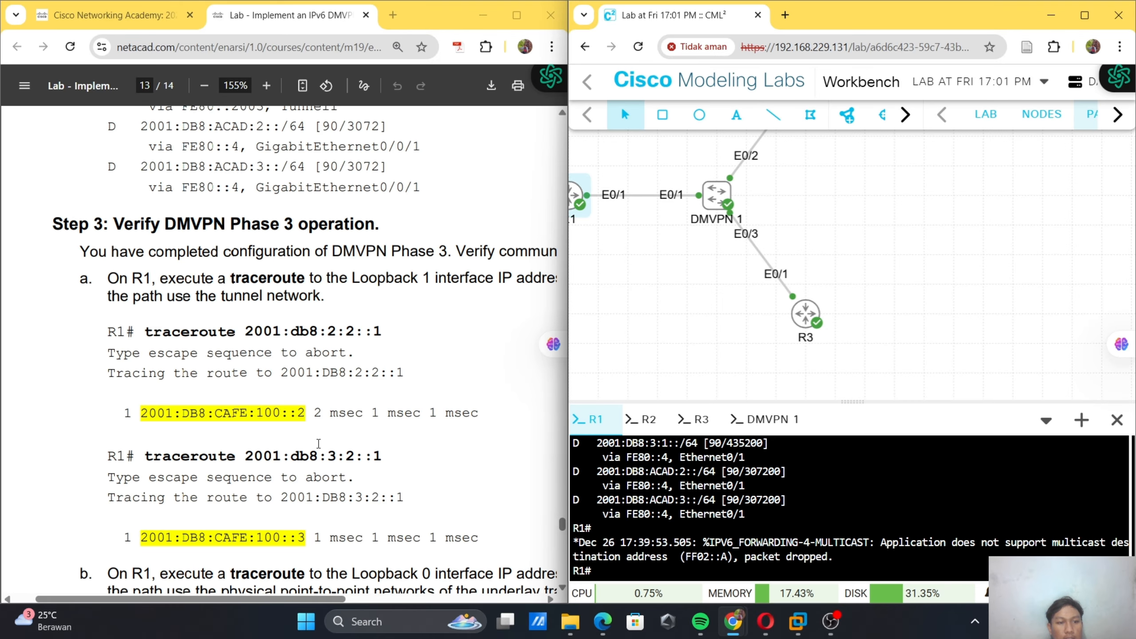
{"action": "scroll", "coordinate": [318, 442], "scroll_direction": "right", "scroll_amount": 1}
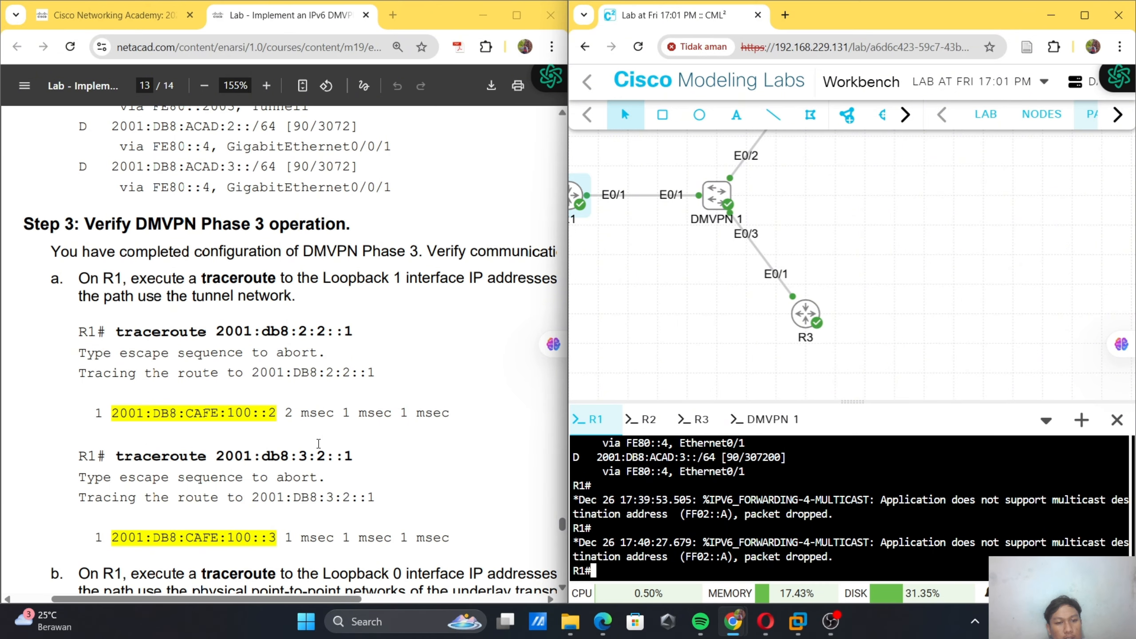
{"action": "scroll", "coordinate": [318, 443], "scroll_direction": "right", "scroll_amount": 1}
{"action": "scroll", "coordinate": [319, 442], "scroll_direction": "right", "scroll_amount": 1}
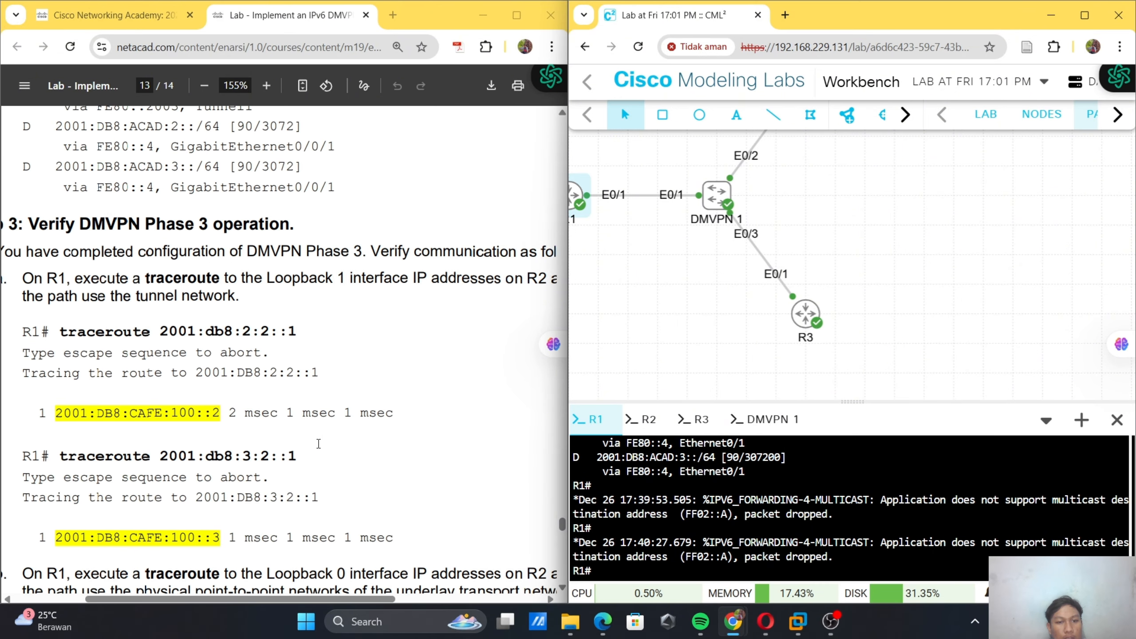
{"action": "scroll", "coordinate": [319, 443], "scroll_direction": "right", "scroll_amount": 4}
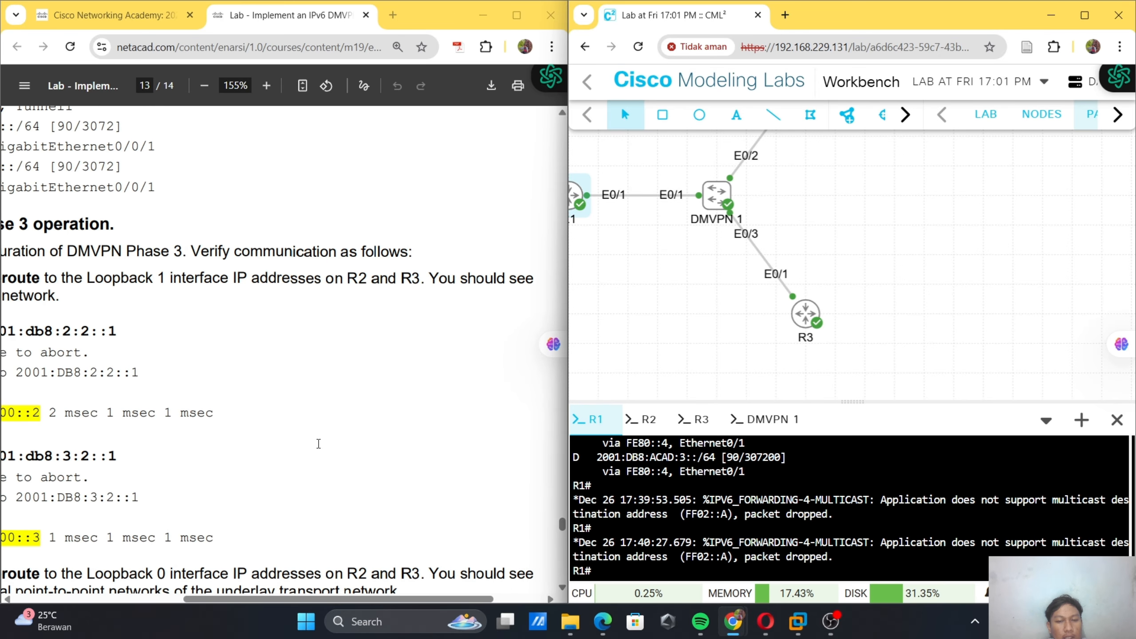
{"action": "scroll", "coordinate": [318, 443], "scroll_direction": "left", "scroll_amount": 7}
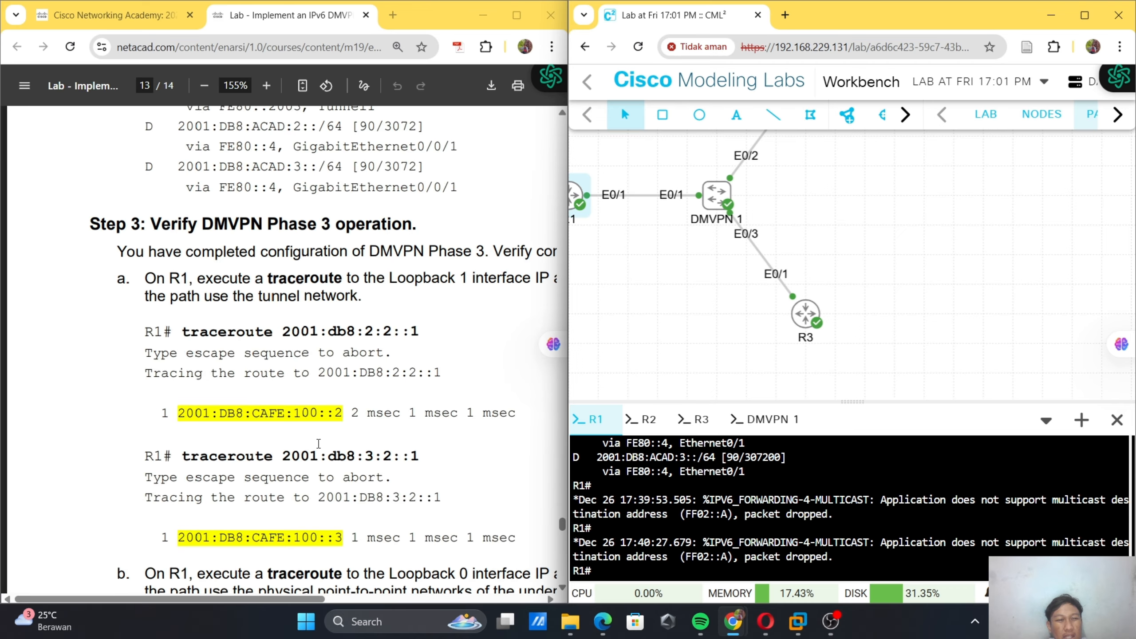
{"action": "scroll", "coordinate": [318, 443], "scroll_direction": "right", "scroll_amount": 1}
{"action": "scroll", "coordinate": [318, 443], "scroll_direction": "down", "scroll_amount": 1}
{"action": "scroll", "coordinate": [318, 443], "scroll_direction": "right", "scroll_amount": 1}
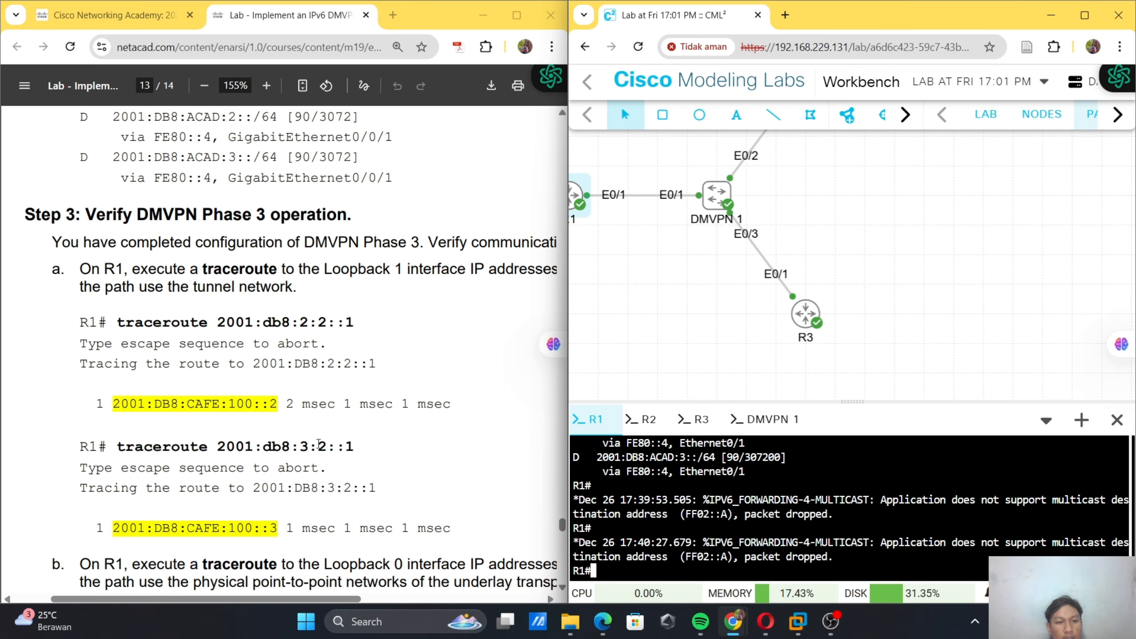
- Copy "traceroute 2001:db8:2:2::1" from the lab guide and run it on R1
{"action": "scroll", "coordinate": [319, 442], "scroll_direction": "down", "scroll_amount": 1}
{"action": "scroll", "coordinate": [319, 443], "scroll_direction": "right", "scroll_amount": 1}
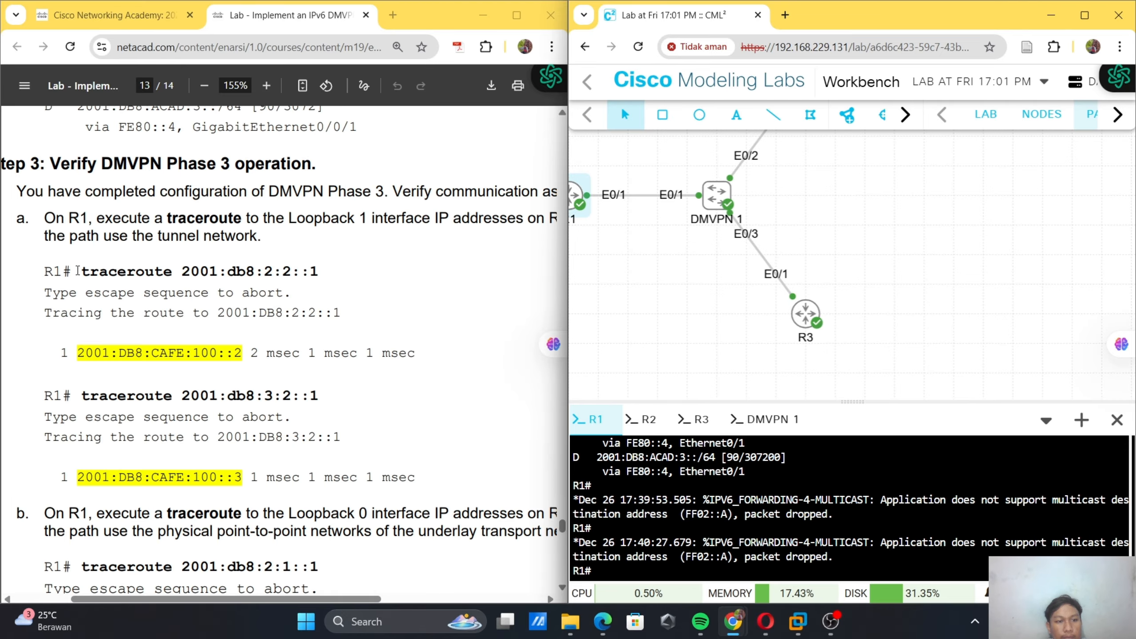
{"action": "left_click_drag", "start_coordinate": [79, 272], "coordinate": [344, 258]}
{"action": "right_click", "coordinate": [601, 503]}
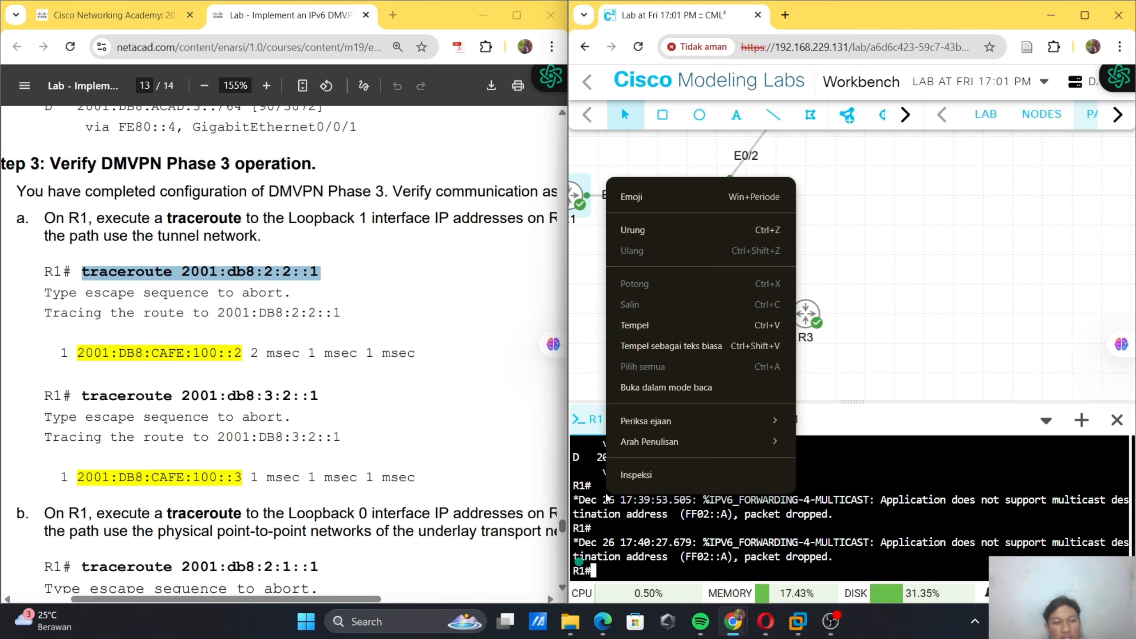
{"action": "left_click", "coordinate": [659, 321]}
{"action": "key", "text": "Return"}
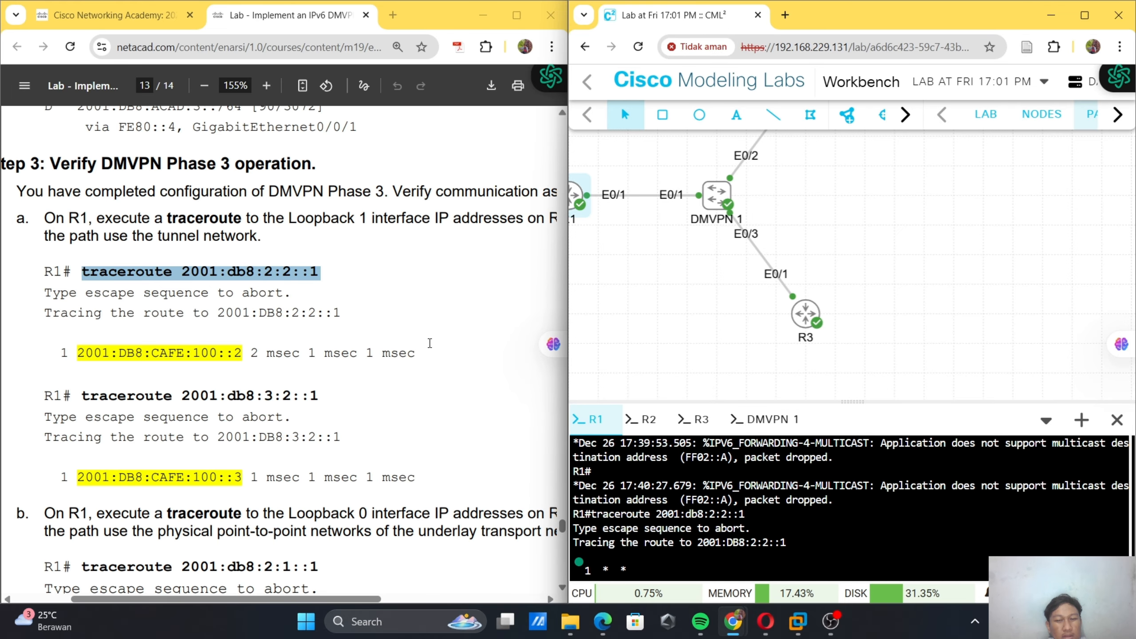
- Review the remaining Step 3 traceroutes and the Step 4 dynamic tunnel creation tasks in the lab guide
{"action": "scroll", "coordinate": [429, 343], "scroll_direction": "down", "scroll_amount": 15}
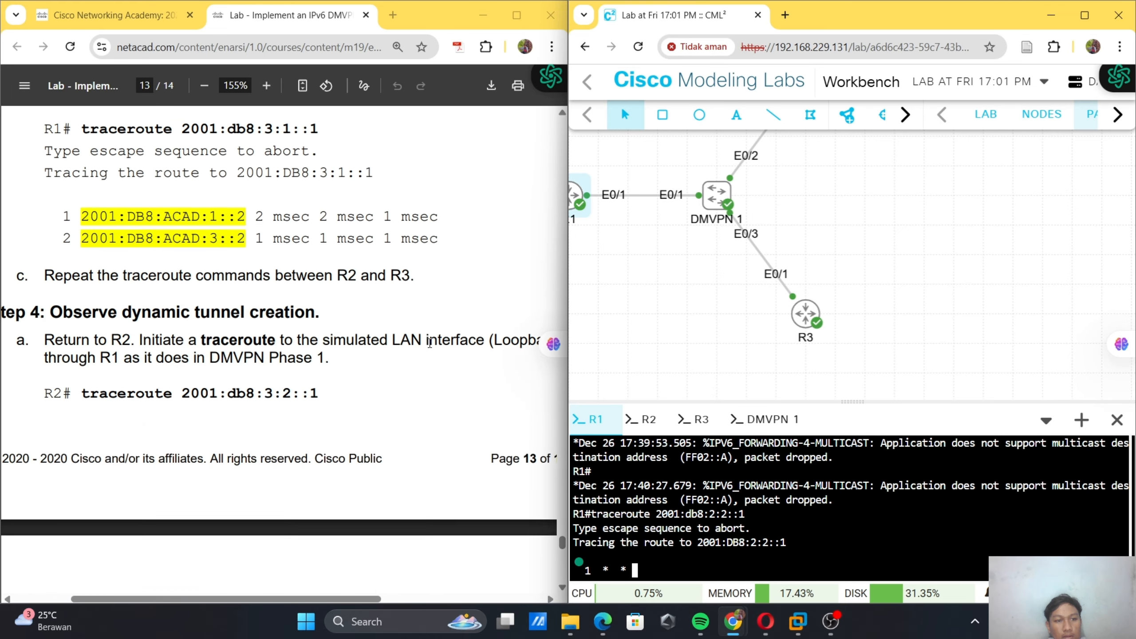
{"action": "scroll", "coordinate": [430, 342], "scroll_direction": "down", "scroll_amount": 10}
{"action": "scroll", "coordinate": [430, 343], "scroll_direction": "up", "scroll_amount": 10}
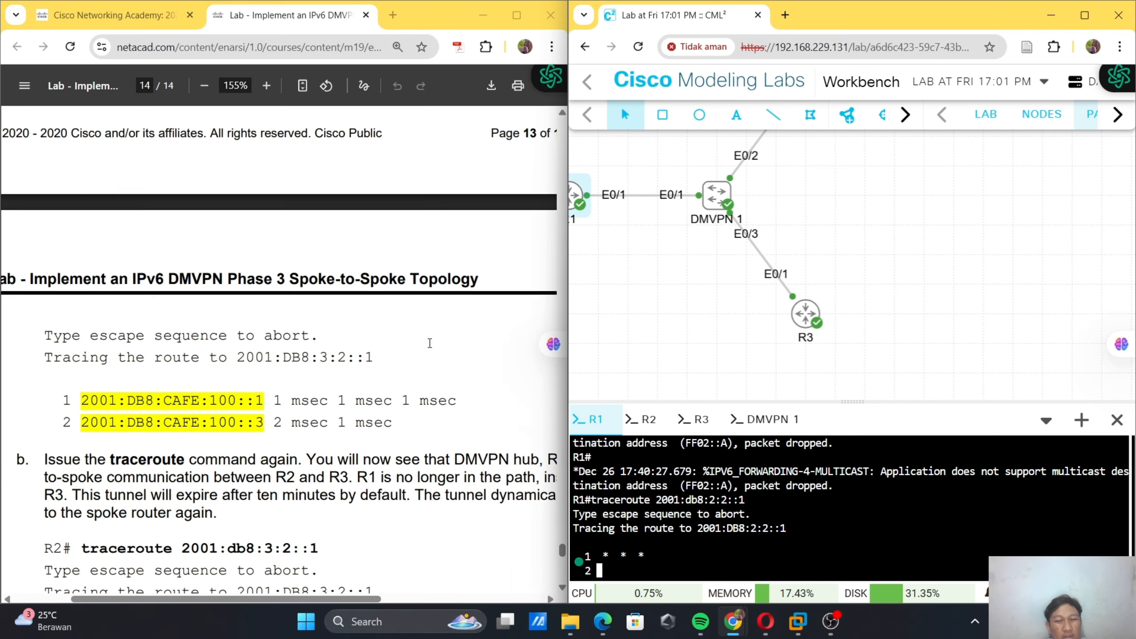
{"action": "scroll", "coordinate": [430, 343], "scroll_direction": "up", "scroll_amount": 3}
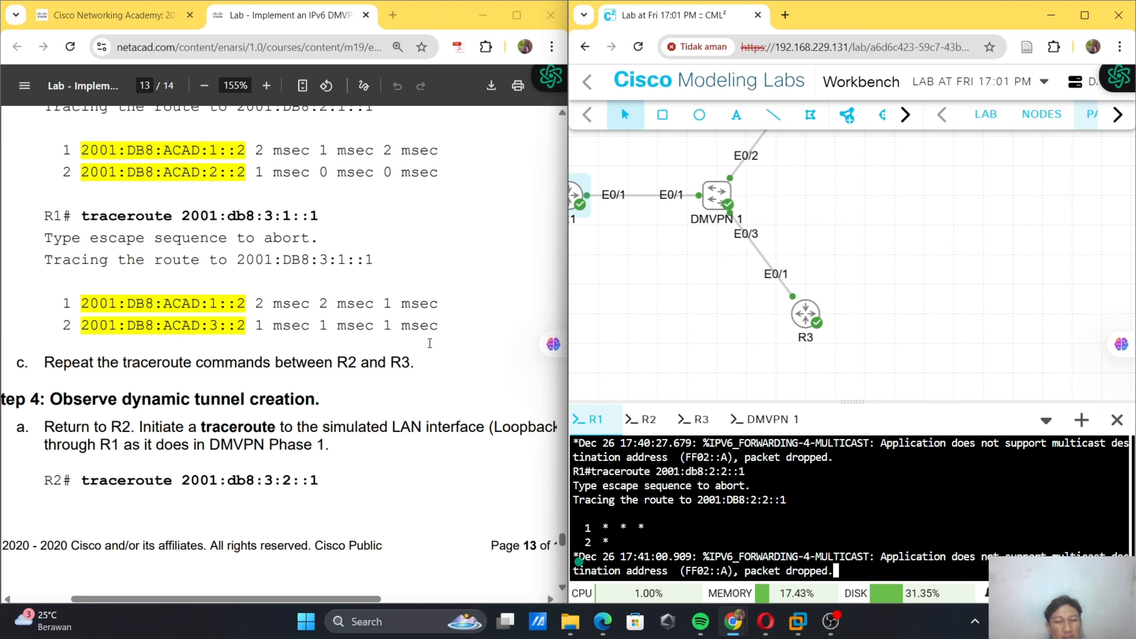
- Read the Step 3b Loopback 0 traceroutes and the repeated Step 4 traceroute from R2 to 2001:db8:3:2::1 in the lab guide
{"action": "scroll", "coordinate": [429, 343], "scroll_direction": "up", "scroll_amount": 3}
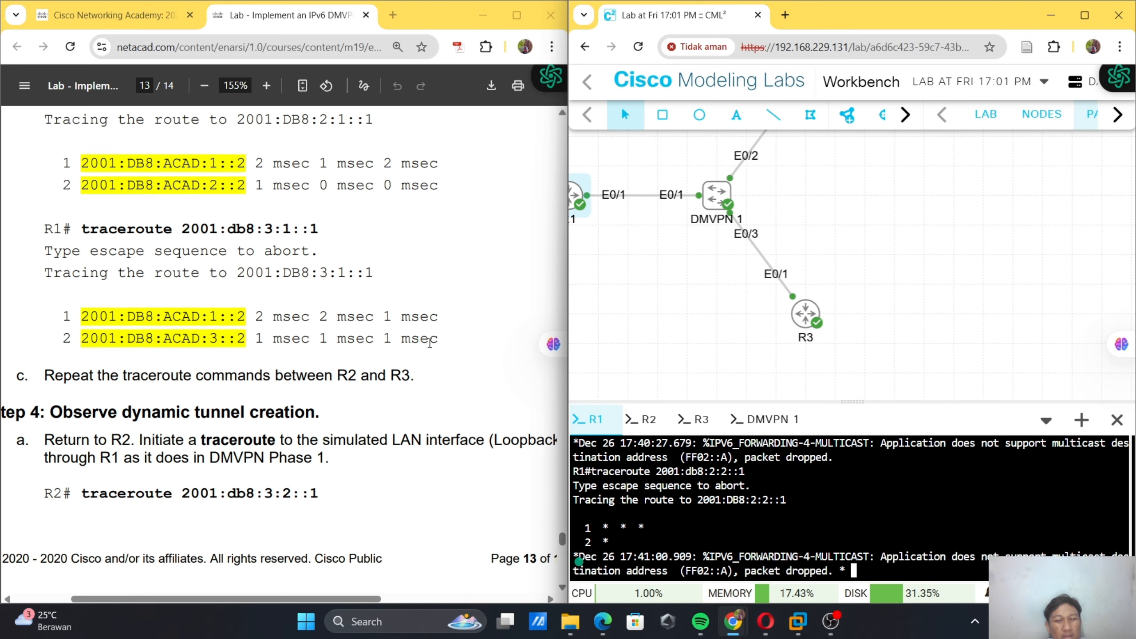
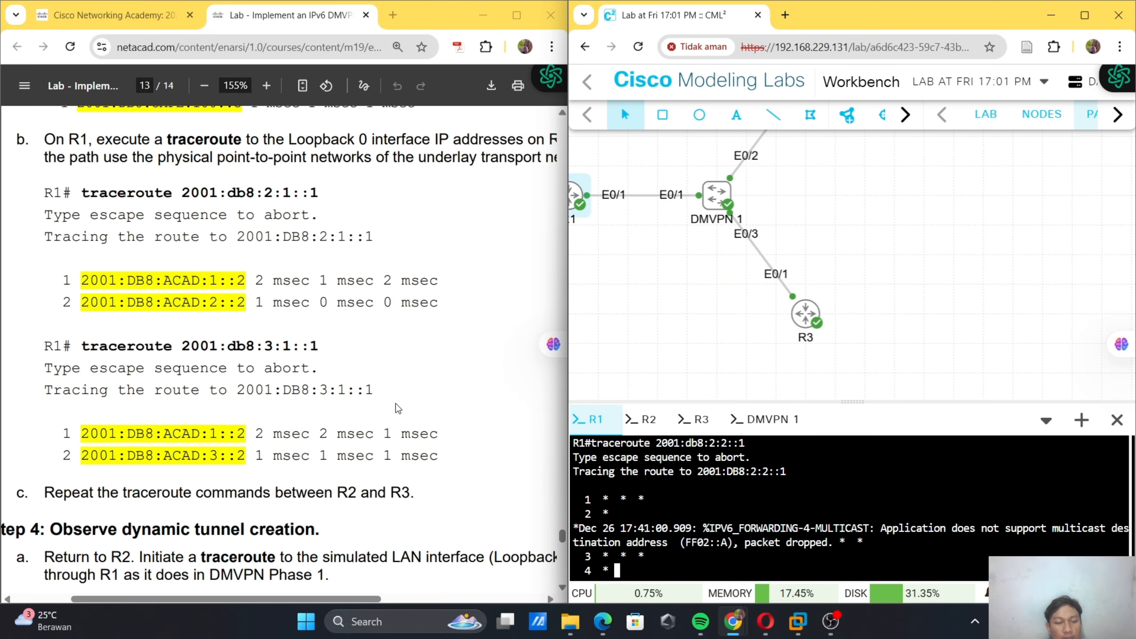
{"action": "scroll", "coordinate": [396, 404], "scroll_direction": "down", "scroll_amount": 7}
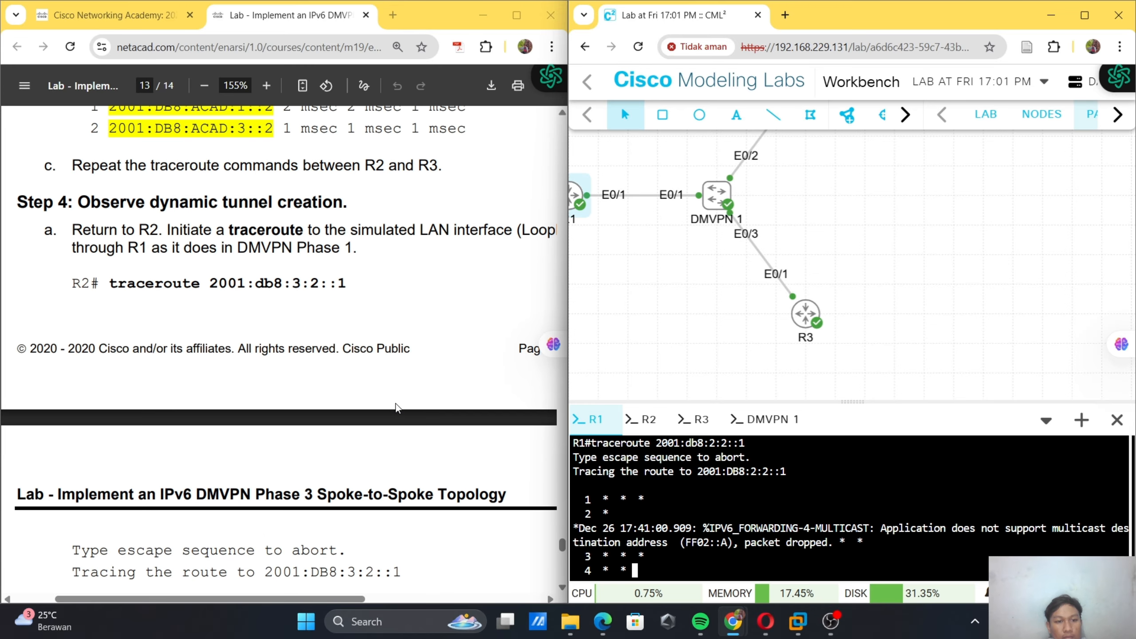
{"action": "scroll", "coordinate": [399, 437], "scroll_direction": "up", "scroll_amount": 9}
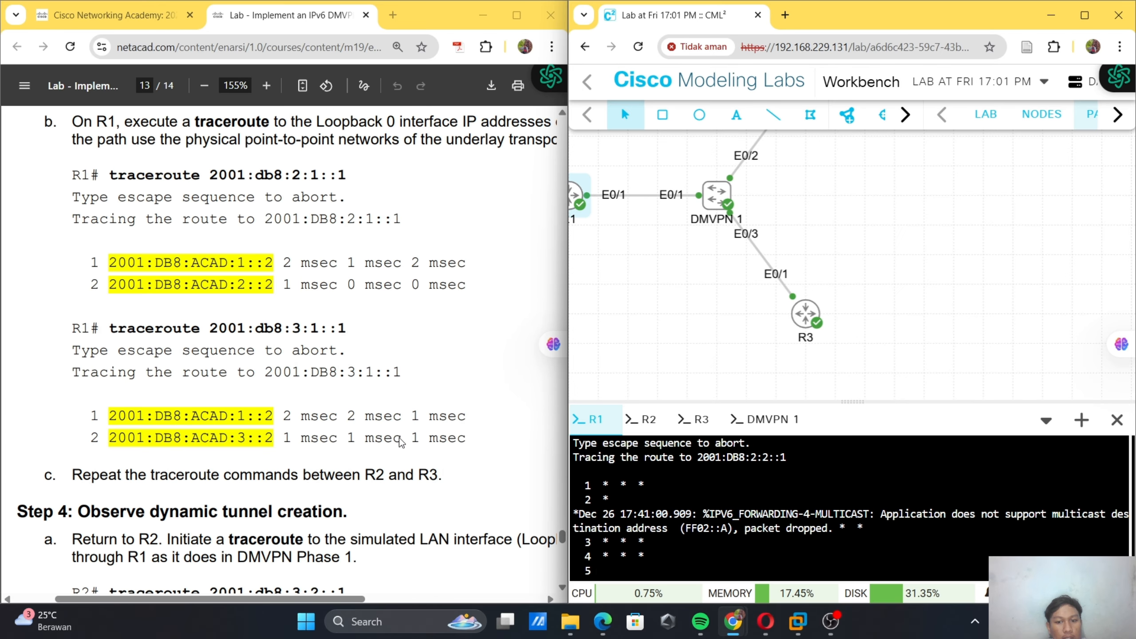
{"action": "scroll", "coordinate": [400, 438], "scroll_direction": "down", "scroll_amount": 17}
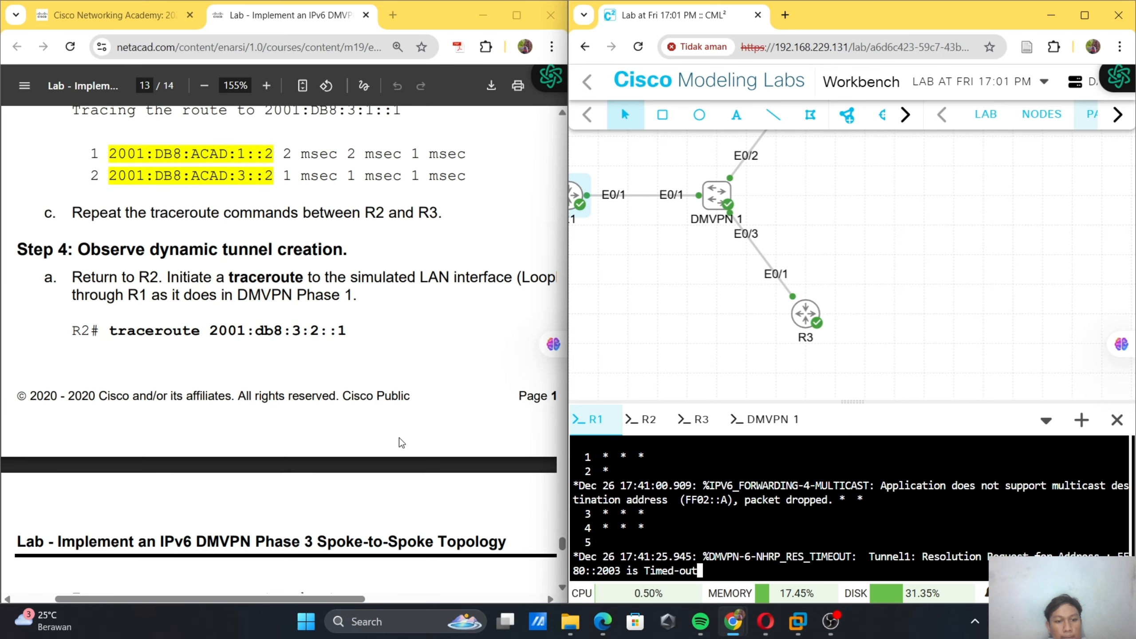
{"action": "scroll", "coordinate": [399, 438], "scroll_direction": "down", "scroll_amount": 2}
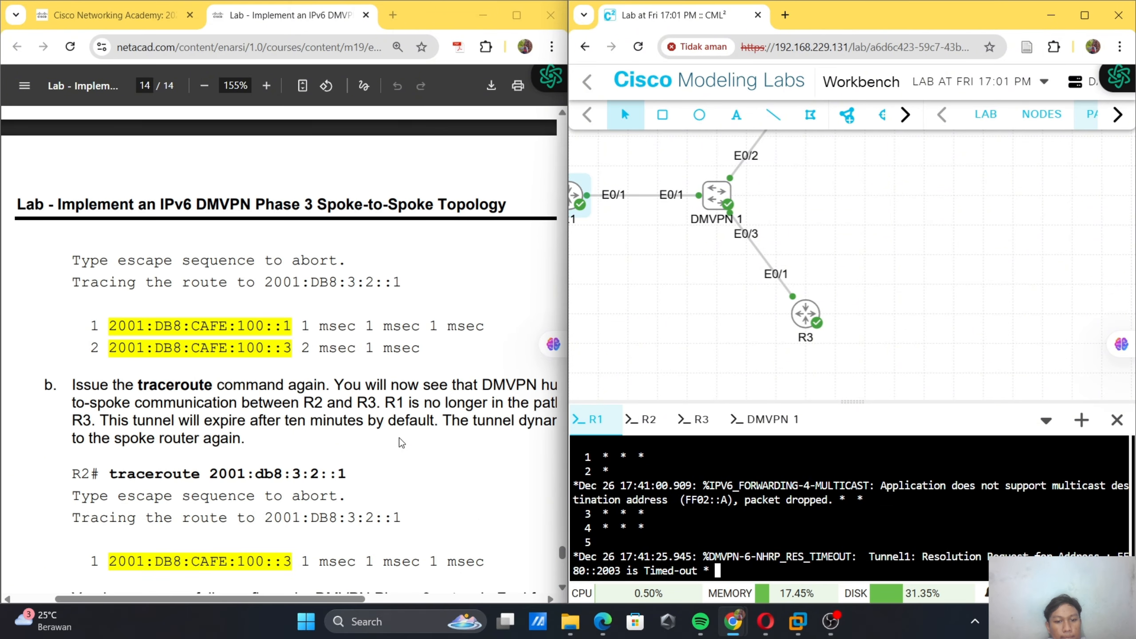
{"action": "scroll", "coordinate": [400, 437], "scroll_direction": "up", "scroll_amount": 14}
{"action": "scroll", "coordinate": [399, 438], "scroll_direction": "down", "scroll_amount": 12}
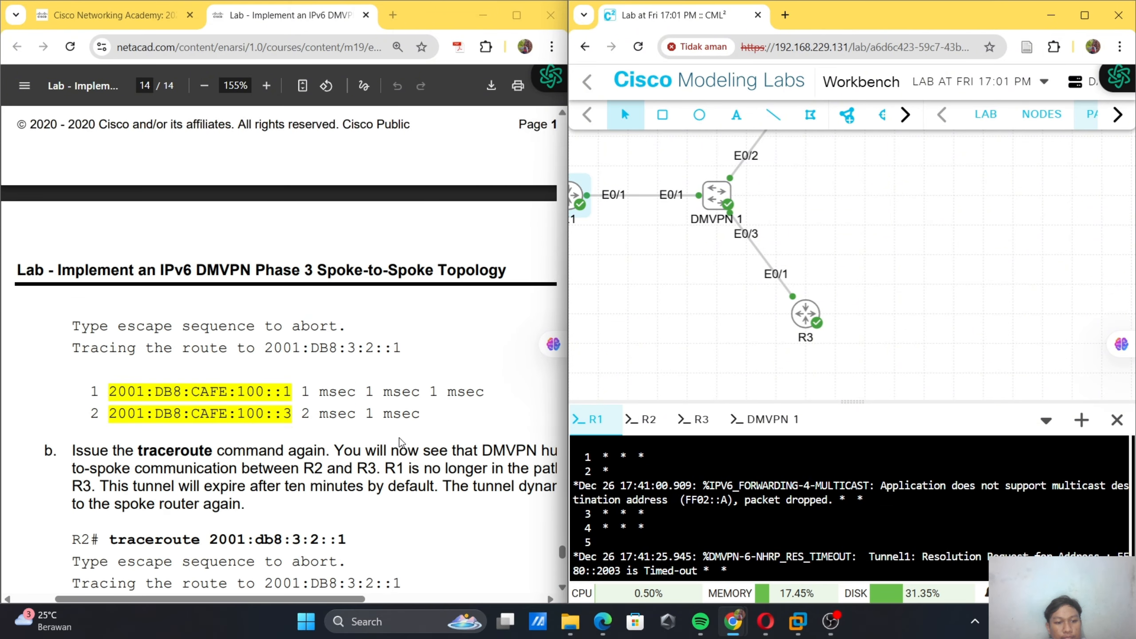
{"action": "scroll", "coordinate": [399, 437], "scroll_direction": "down", "scroll_amount": 5}
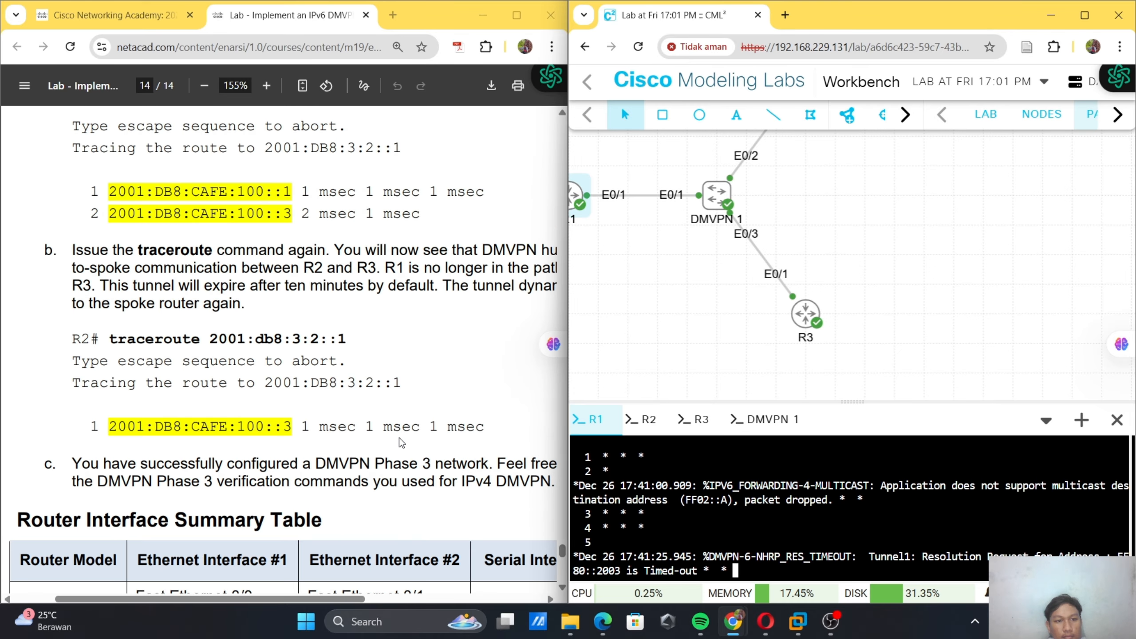
{"action": "scroll", "coordinate": [399, 437], "scroll_direction": "up", "scroll_amount": 15}
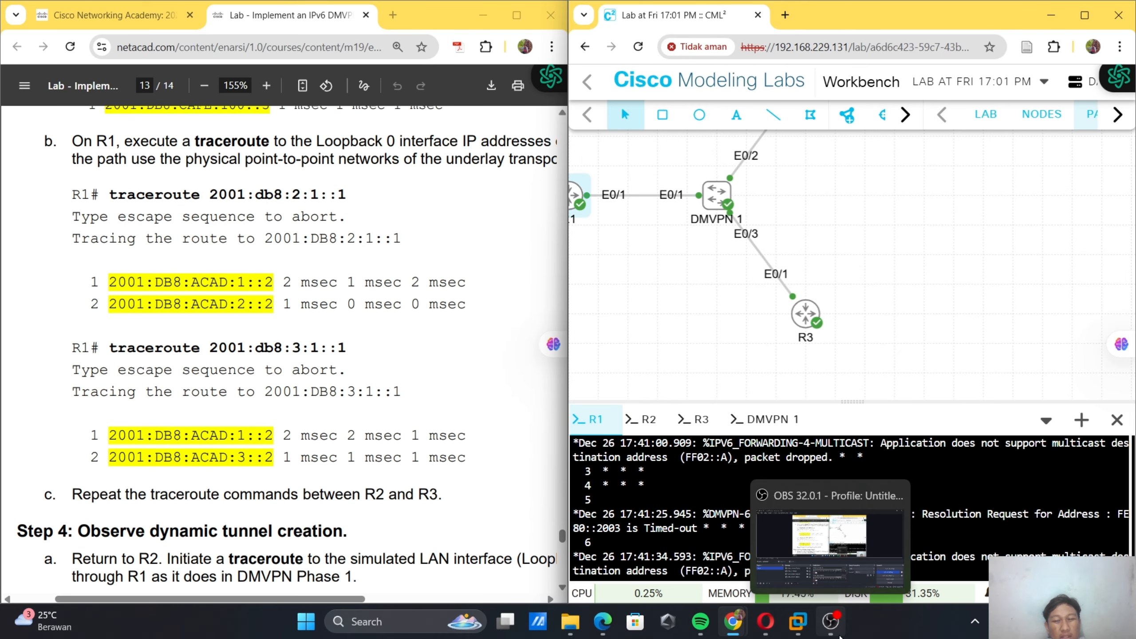
{"action": "left_click", "coordinate": [840, 636]}
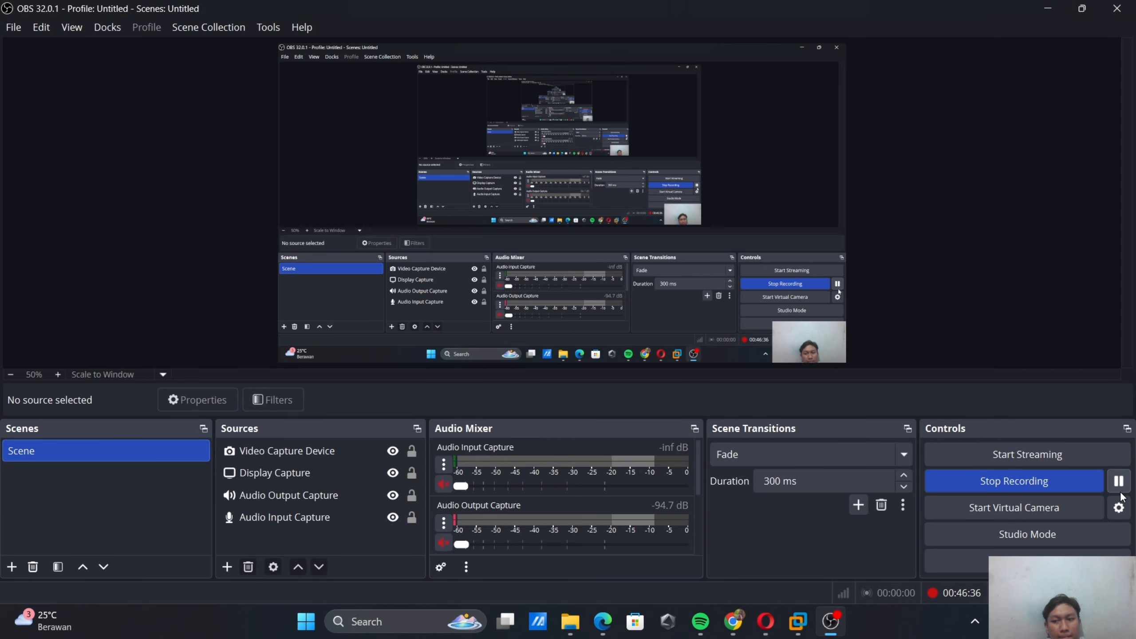
{"action": "mouse_move", "coordinate": [734, 624]}
{"action": "left_click", "coordinate": [656, 540]}
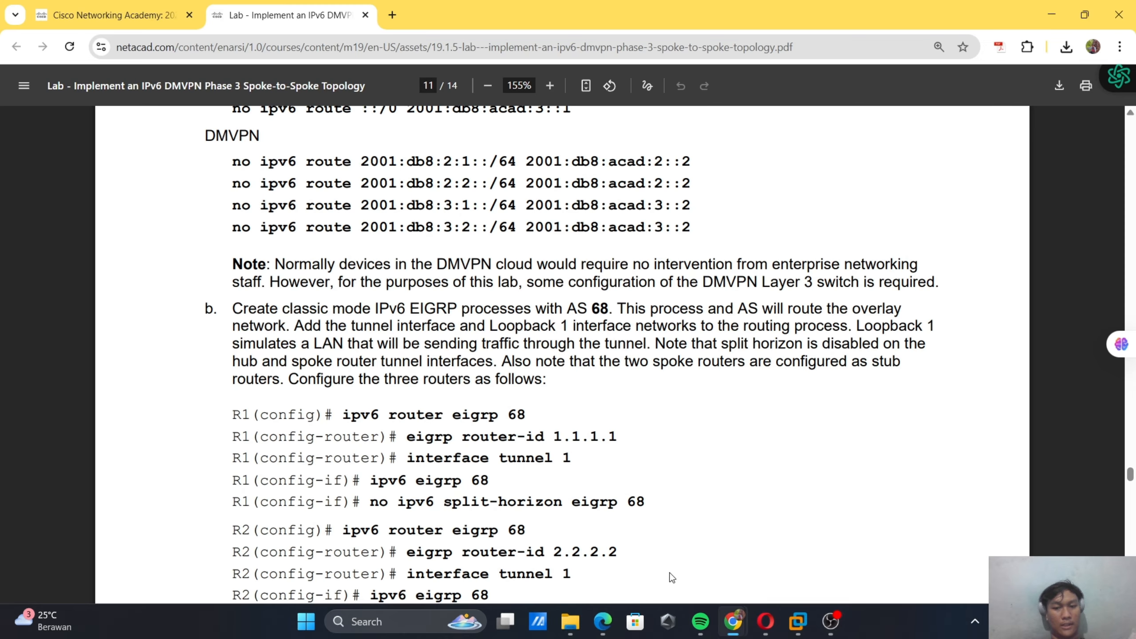
- Find Step 3, Verify DMVPN Phase 3 operation, in the lab guide and open R1's console in the "Lab at Fri 17:43 PM" CML lab
{"action": "scroll", "coordinate": [637, 467], "scroll_direction": "down", "scroll_amount": 20}
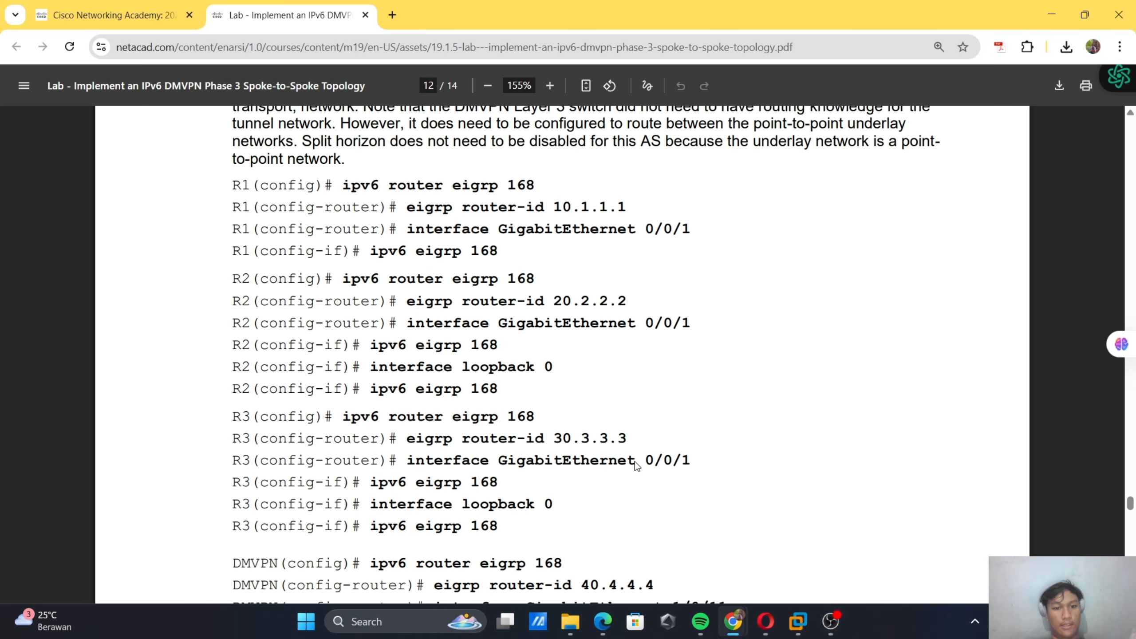
{"action": "scroll", "coordinate": [635, 463], "scroll_direction": "down", "scroll_amount": 20}
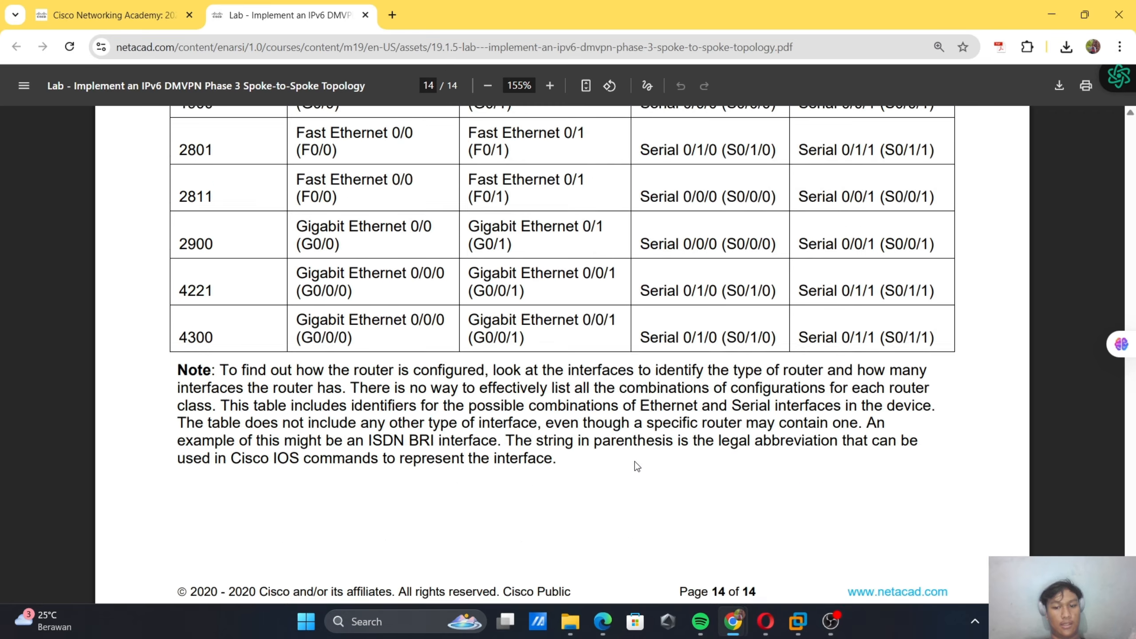
{"action": "scroll", "coordinate": [636, 463], "scroll_direction": "up", "scroll_amount": 11}
{"action": "scroll", "coordinate": [634, 462], "scroll_direction": "up", "scroll_amount": 15}
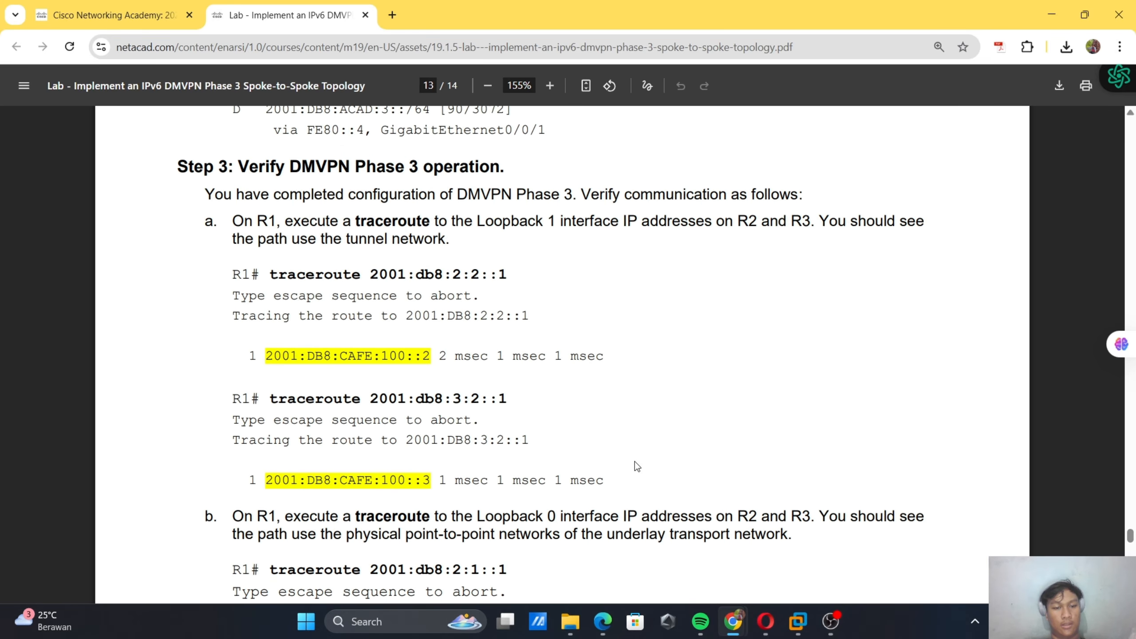
{"action": "scroll", "coordinate": [634, 462], "scroll_direction": "up", "scroll_amount": 2}
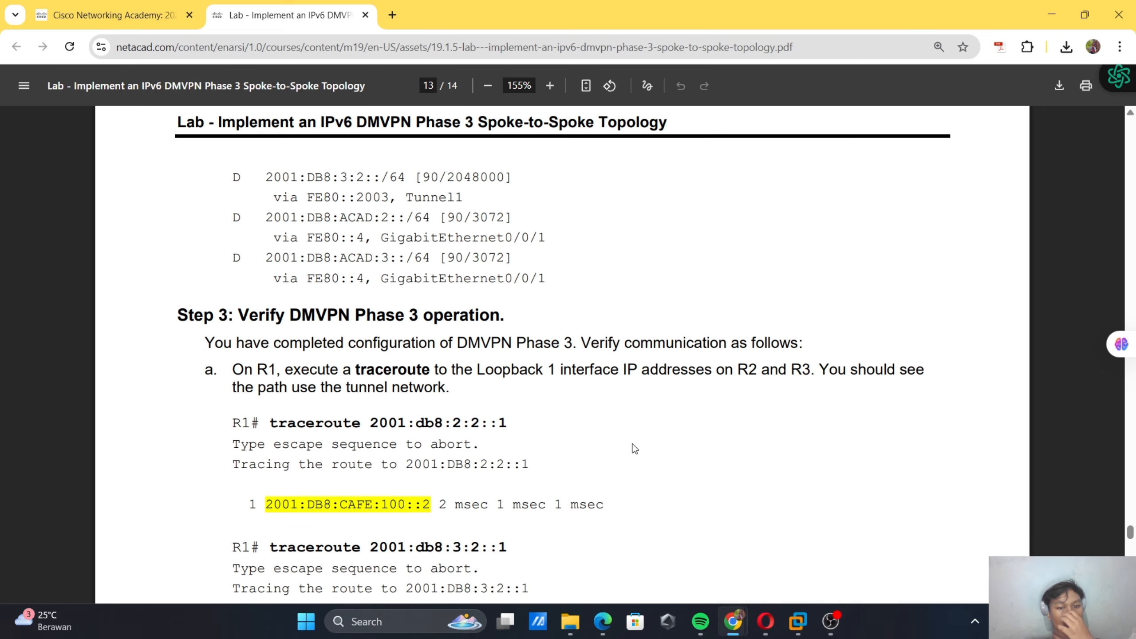
{"action": "scroll", "coordinate": [633, 448], "scroll_direction": "down", "scroll_amount": 1}
{"action": "mouse_move", "coordinate": [738, 609]}
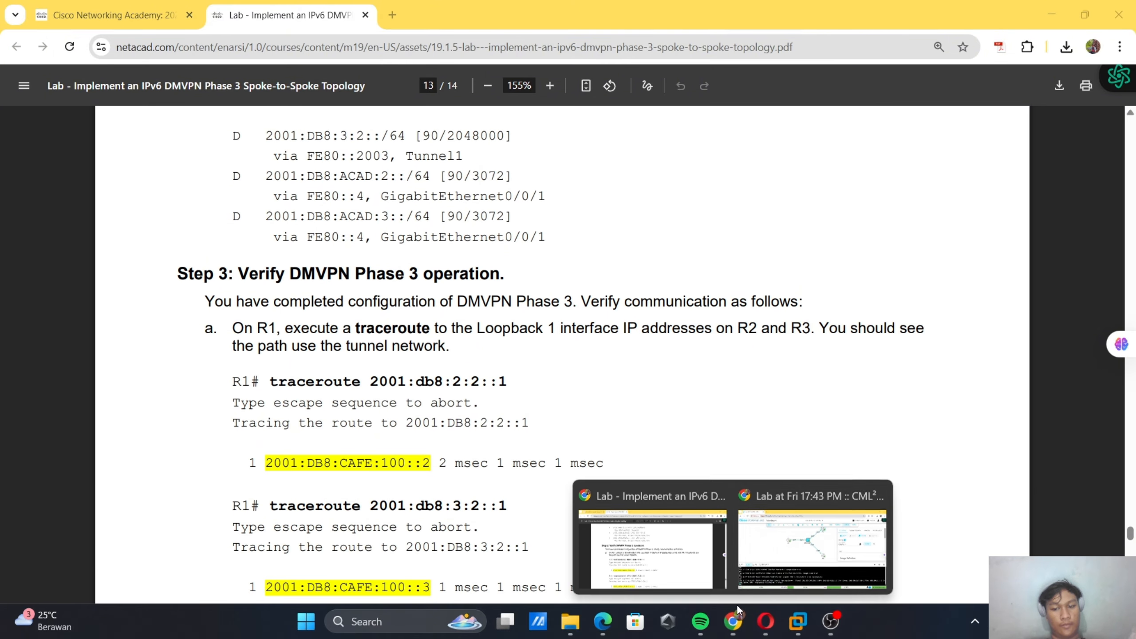
{"action": "left_click", "coordinate": [812, 550]}
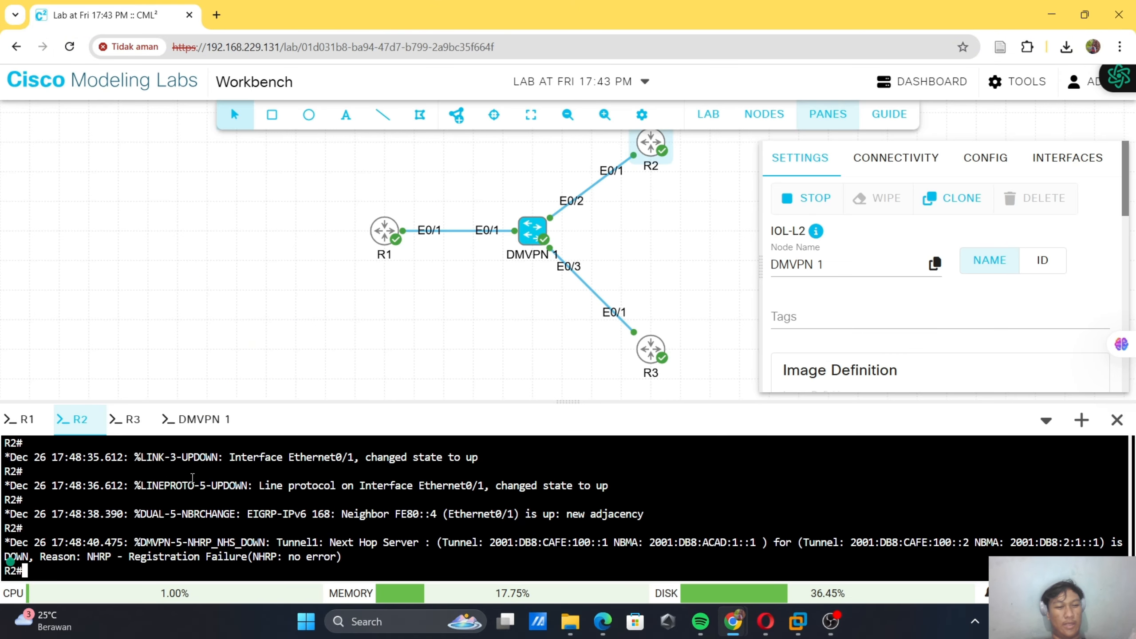
{"action": "left_click", "coordinate": [16, 421]}
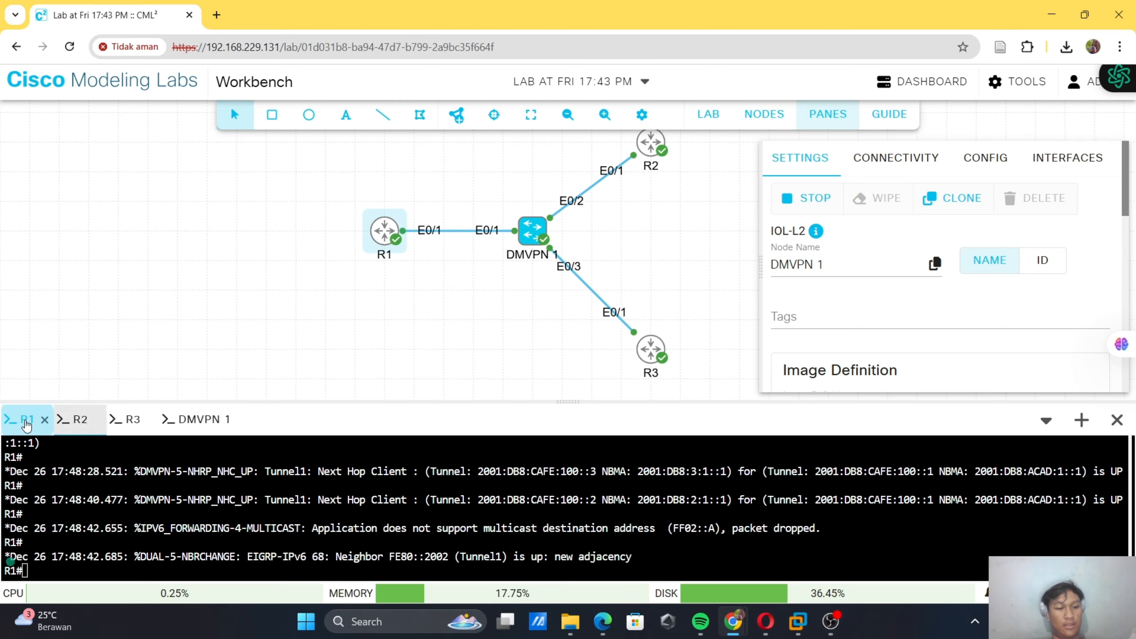
- Copy "traceroute 2001:db8:2:2::1" from Step 3a of the lab guide and run it on R1 in the CML lab
{"action": "key", "text": "alt+Tab"}
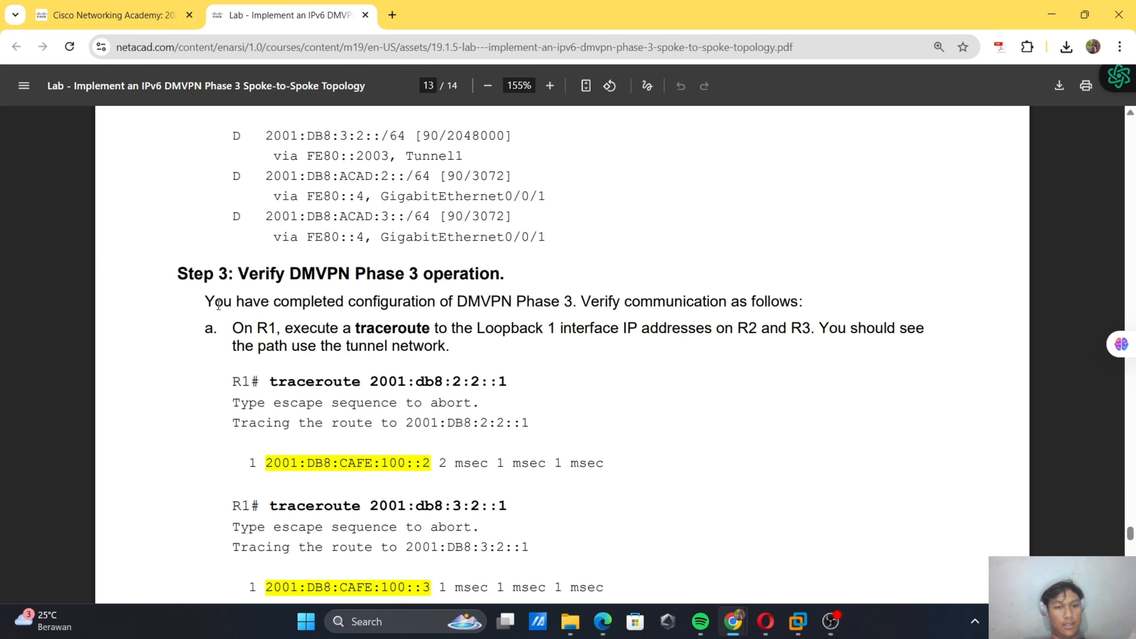
{"action": "scroll", "coordinate": [259, 306], "scroll_direction": "down", "scroll_amount": 1}
{"action": "left_click_drag", "start_coordinate": [260, 332], "coordinate": [508, 333]}
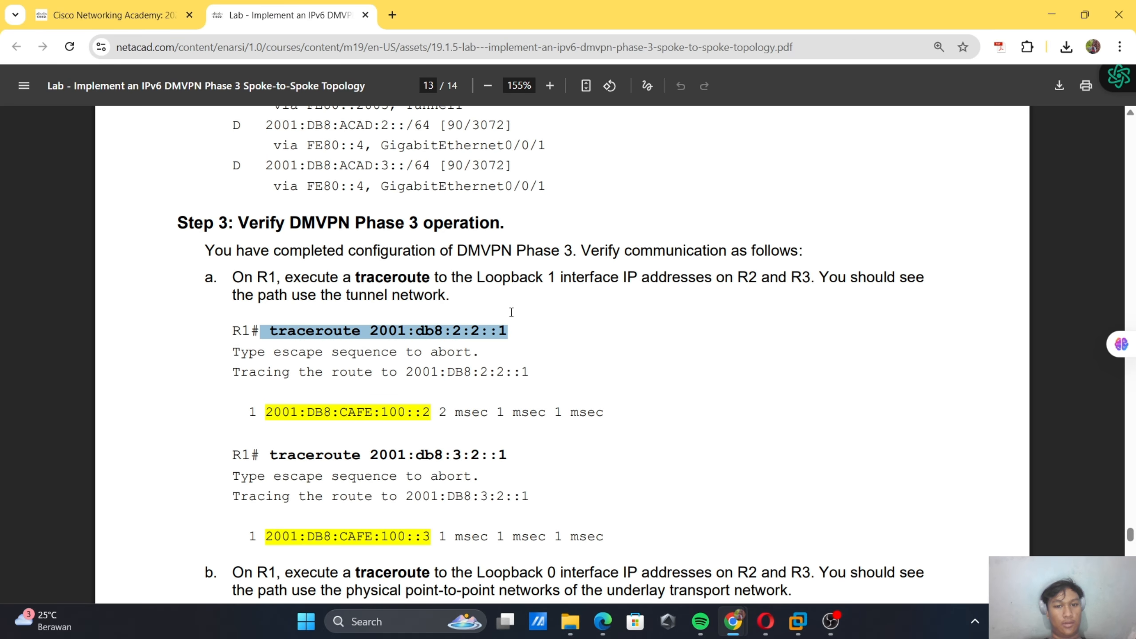
{"action": "key", "text": "ctrl+c"}
{"action": "key", "text": "alt+Tab"}
{"action": "right_click", "coordinate": [367, 156]}
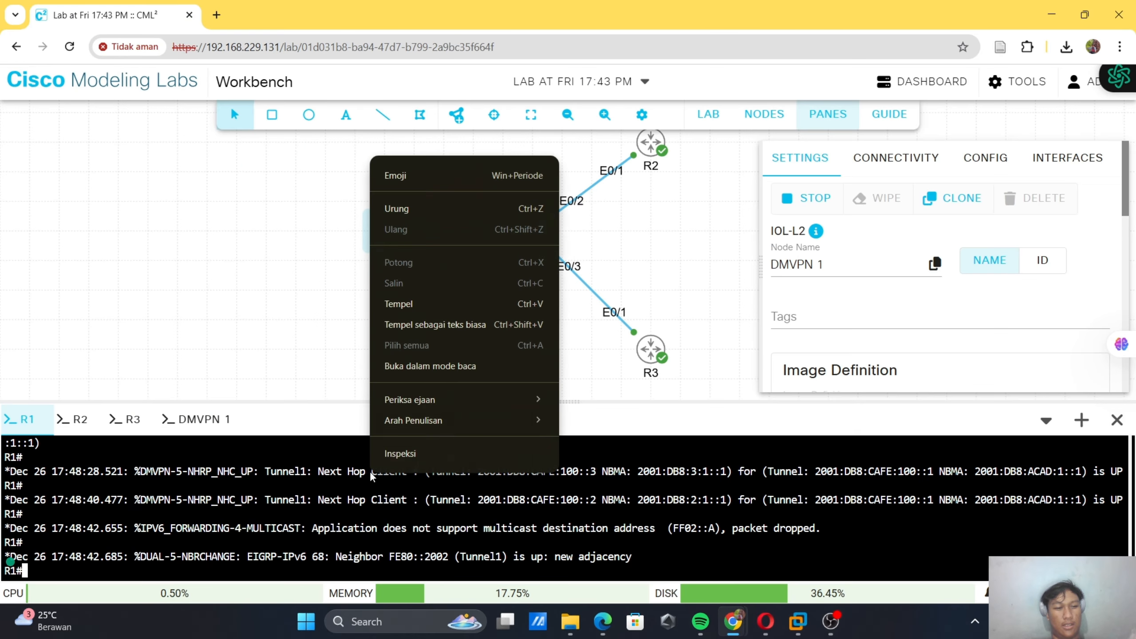
{"action": "left_click", "coordinate": [415, 306]}
{"action": "key", "text": "Return"}
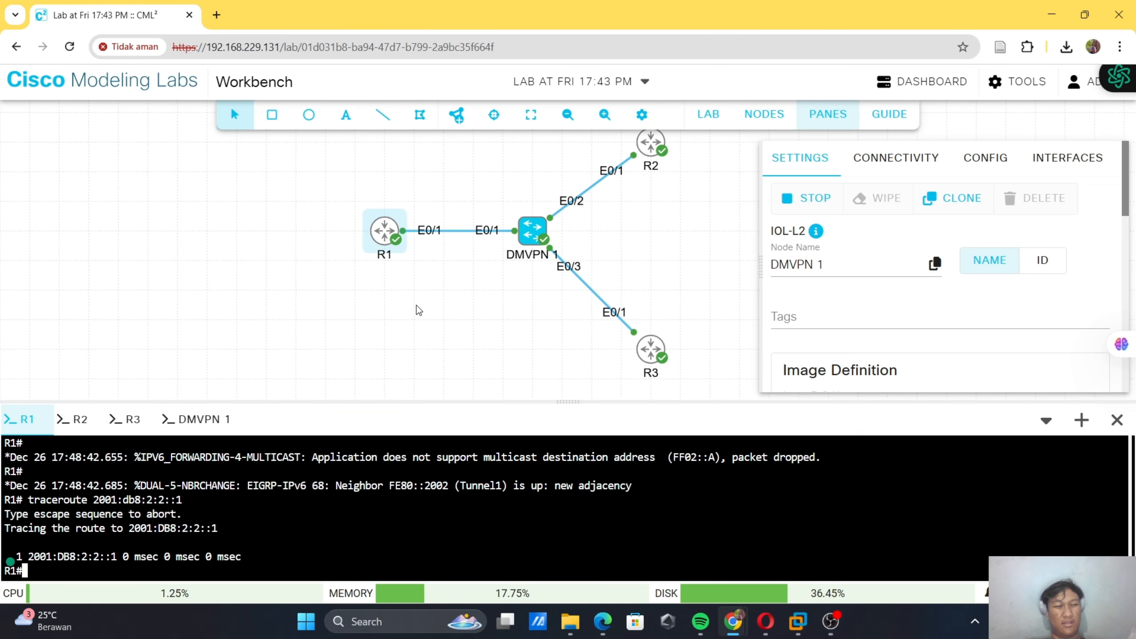
- Copy "traceroute 2001:db8:3:2::1" from Step 3a of the lab guide and run it on R1 to trace R3's Loopback 1
{"action": "key", "text": "alt+Tab"}
{"action": "scroll", "coordinate": [417, 305], "scroll_direction": "up", "scroll_amount": 8}
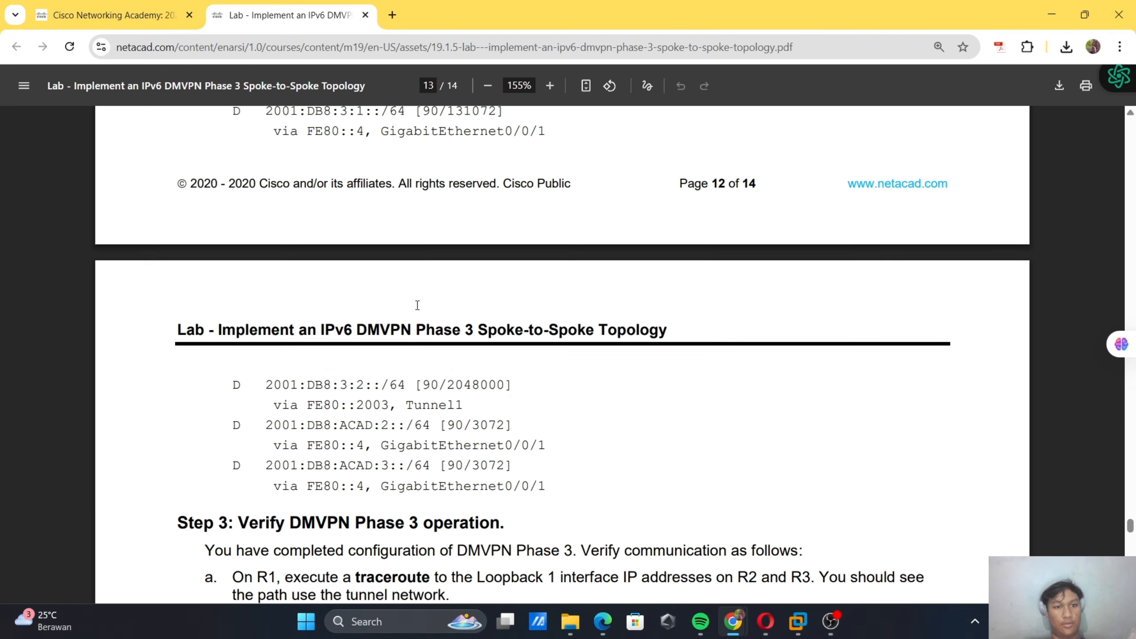
{"action": "scroll", "coordinate": [417, 304], "scroll_direction": "up", "scroll_amount": 6}
{"action": "scroll", "coordinate": [417, 305], "scroll_direction": "down", "scroll_amount": 12}
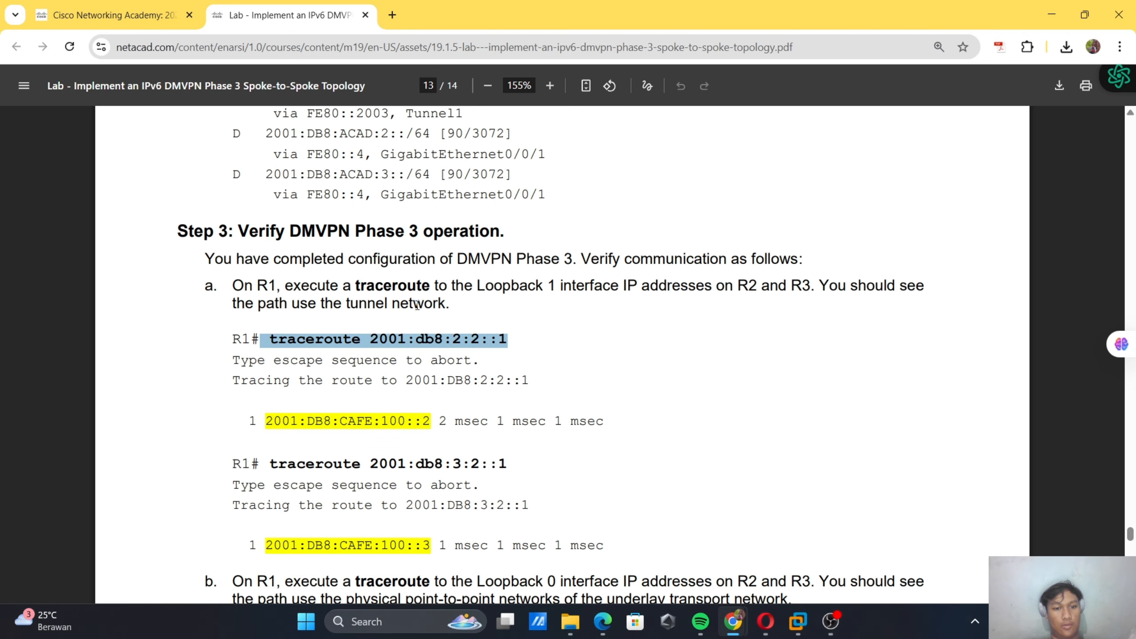
{"action": "scroll", "coordinate": [417, 305], "scroll_direction": "down", "scroll_amount": 2}
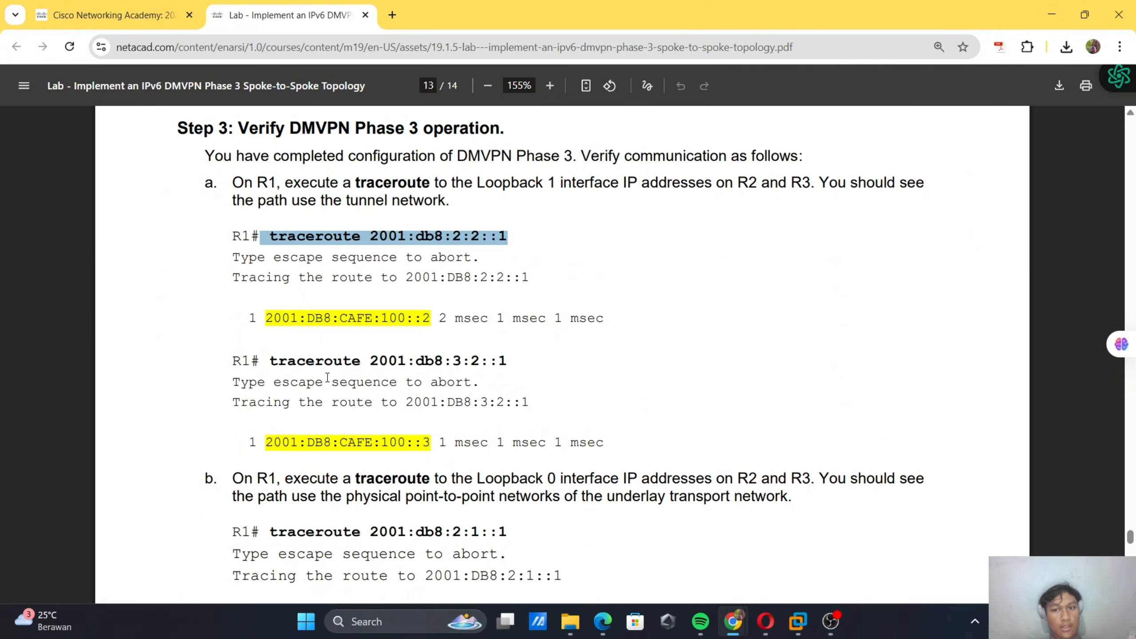
{"action": "left_click_drag", "start_coordinate": [481, 367], "coordinate": [510, 360]}
{"action": "key", "text": "ctrl+c"}
{"action": "key", "text": "alt+Tab"}
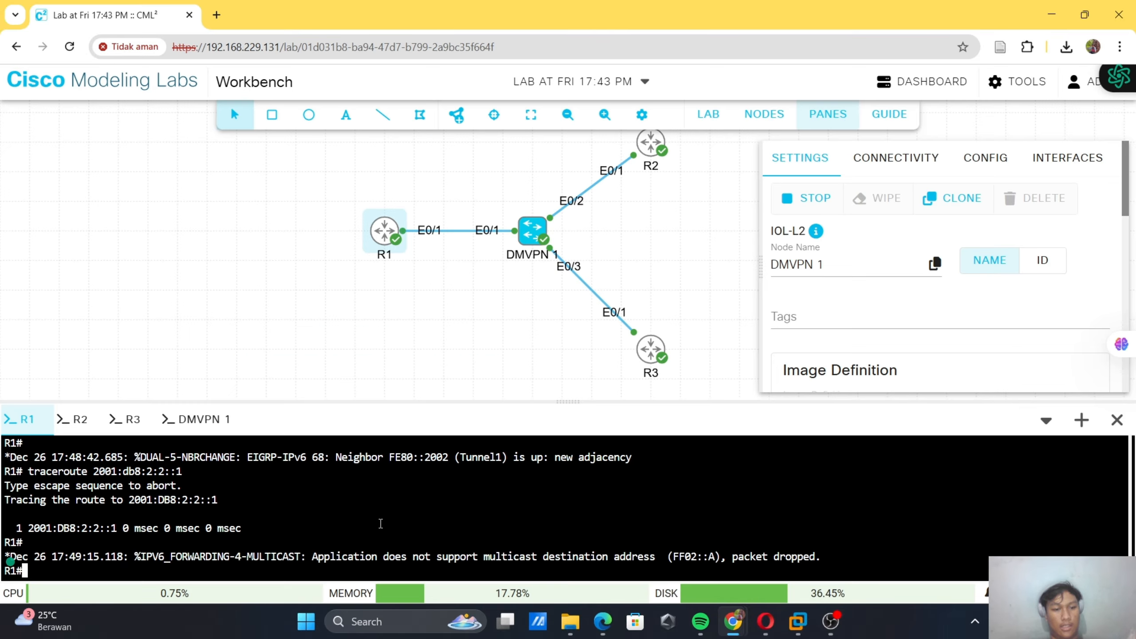
{"action": "right_click", "coordinate": [375, 527]}
{"action": "left_click", "coordinate": [423, 358]}
{"action": "key", "text": "Return"}
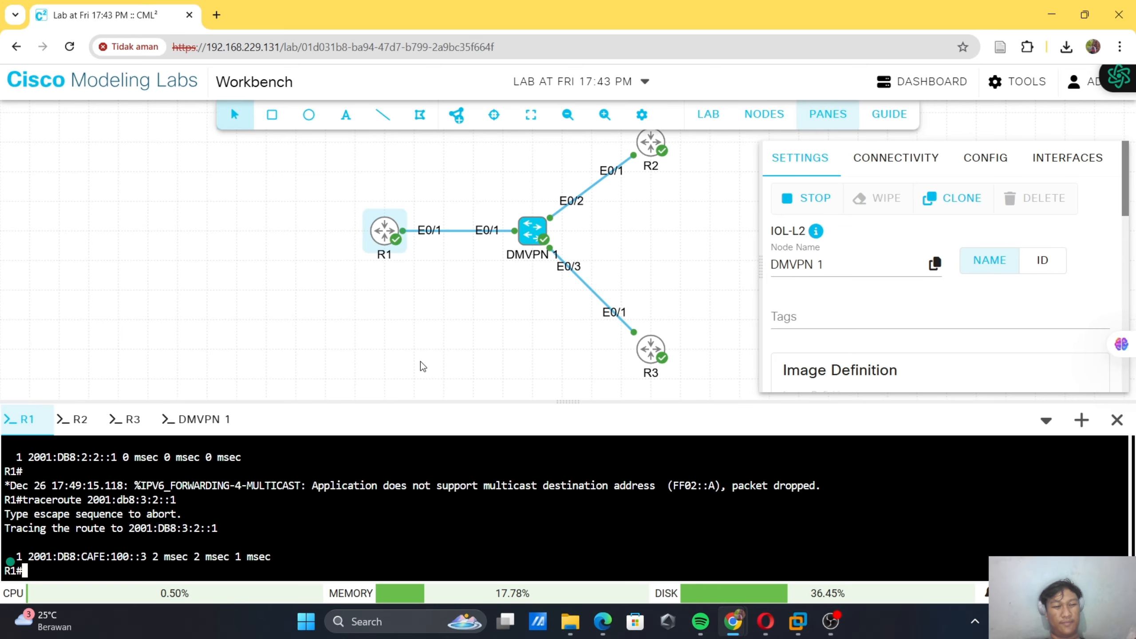
{"action": "key", "text": "Return"}
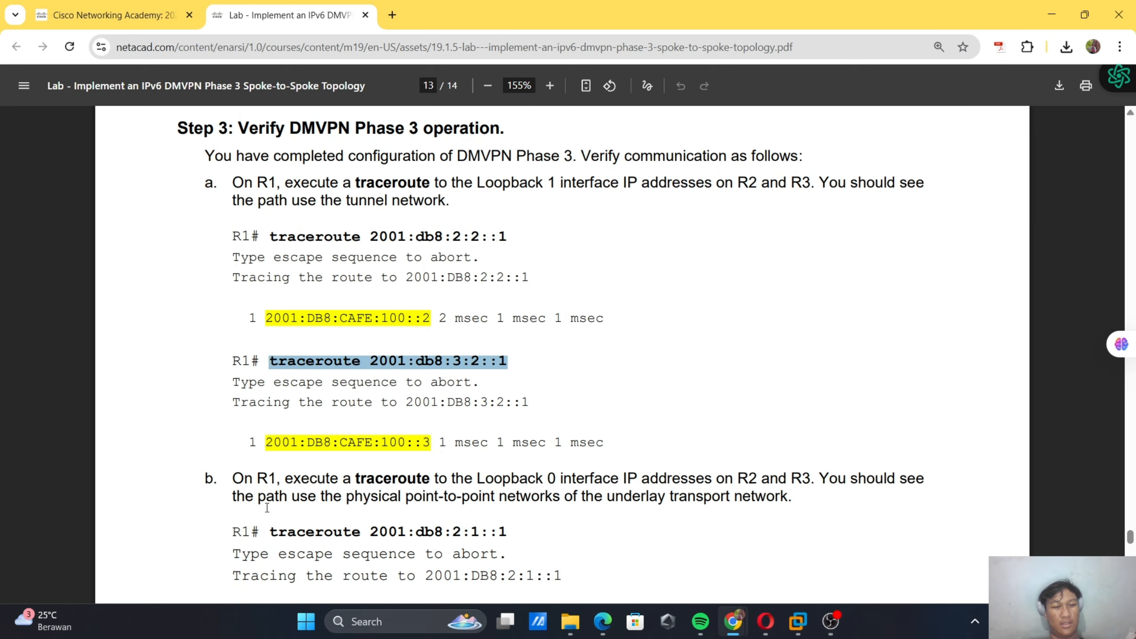
- Copy "traceroute 2001:db8:2:1::1" from Step 3b of the lab guide and run it on R1 to trace R2's Loopback 0
{"action": "key", "text": "alt+Tab"}
{"action": "scroll", "coordinate": [339, 400], "scroll_direction": "down", "scroll_amount": 5}
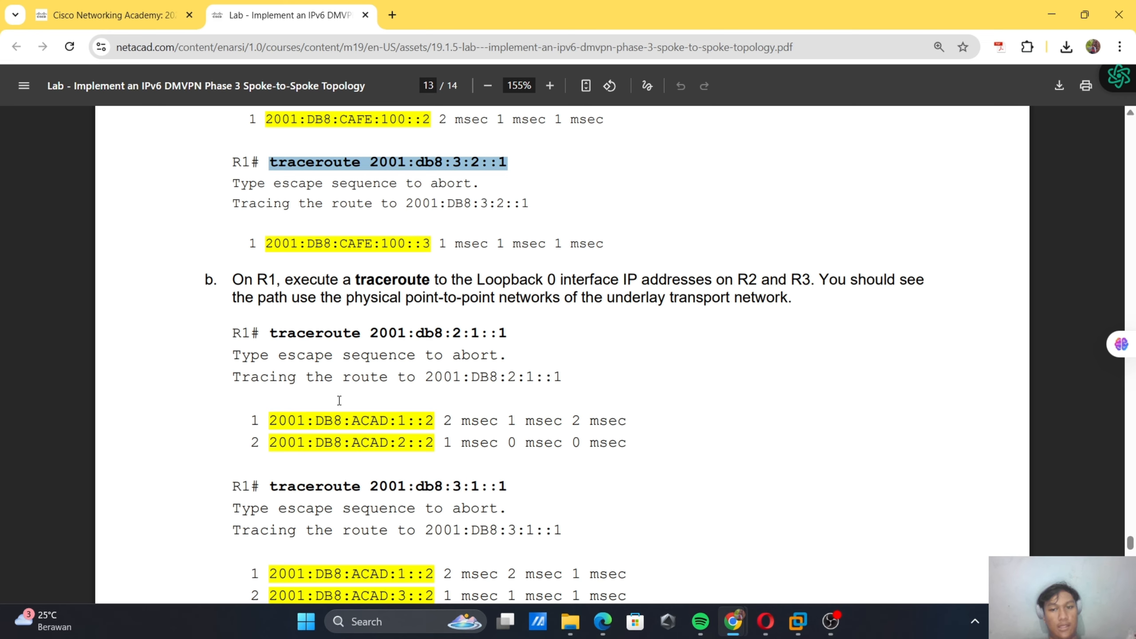
{"action": "scroll", "coordinate": [339, 401], "scroll_direction": "down", "scroll_amount": 1}
{"action": "scroll", "coordinate": [339, 400], "scroll_direction": "down", "scroll_amount": 2}
{"action": "scroll", "coordinate": [339, 400], "scroll_direction": "up", "scroll_amount": 1}
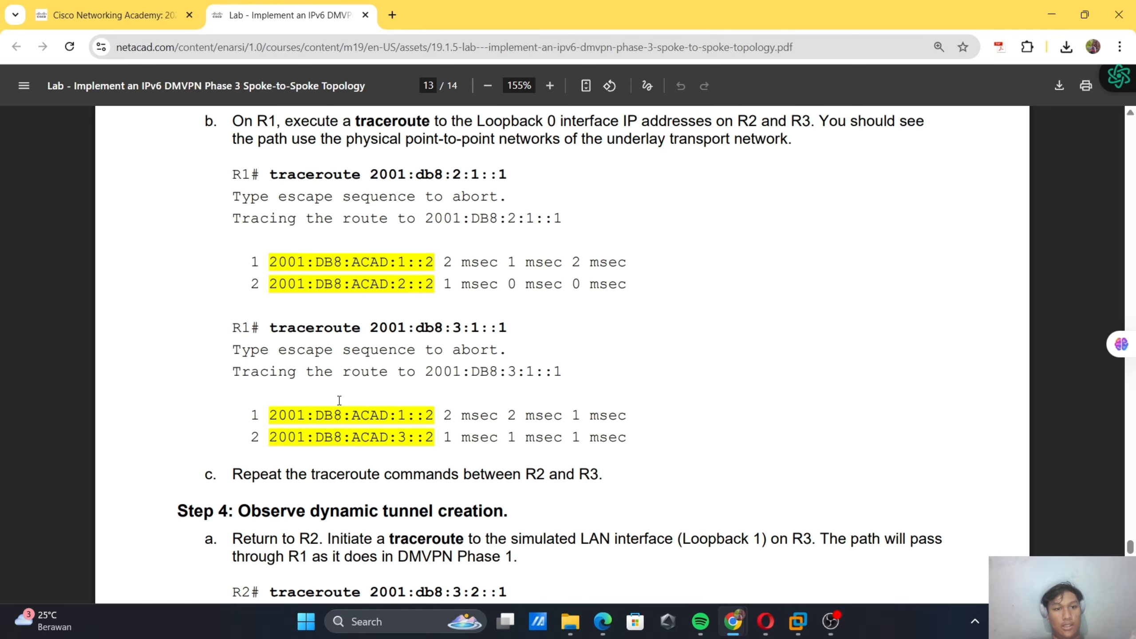
{"action": "left_click_drag", "start_coordinate": [270, 174], "coordinate": [514, 169]}
{"action": "key", "text": "ctrl+c"}
{"action": "key", "text": "alt+Tab"}
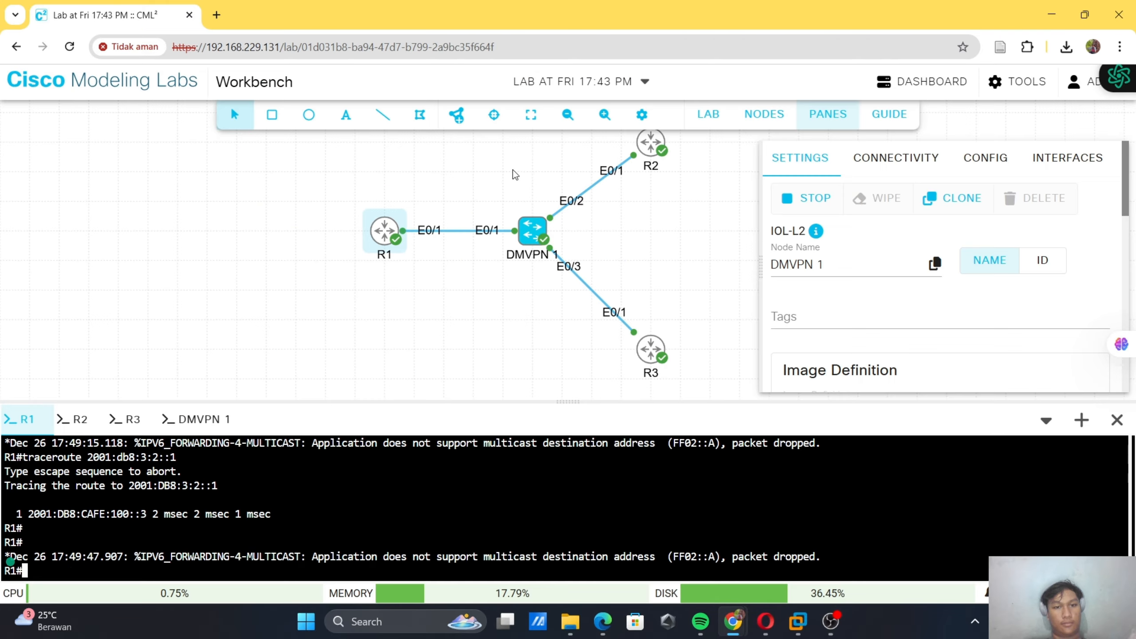
{"action": "right_click", "coordinate": [411, 470]}
{"action": "left_click", "coordinate": [454, 321]}
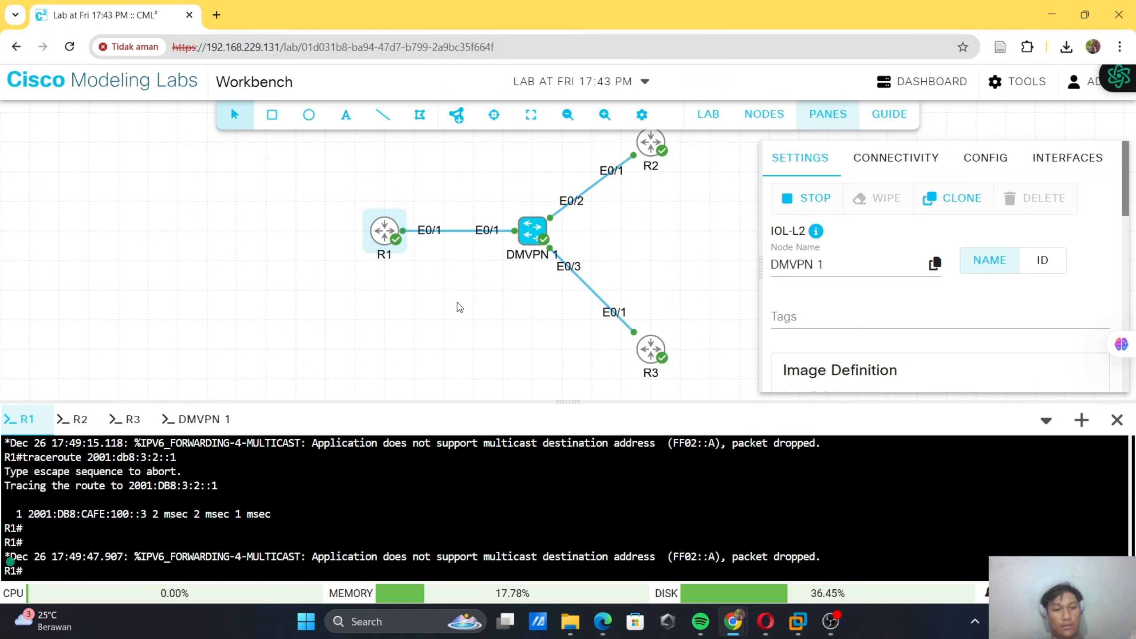
{"action": "key", "text": "Return"}
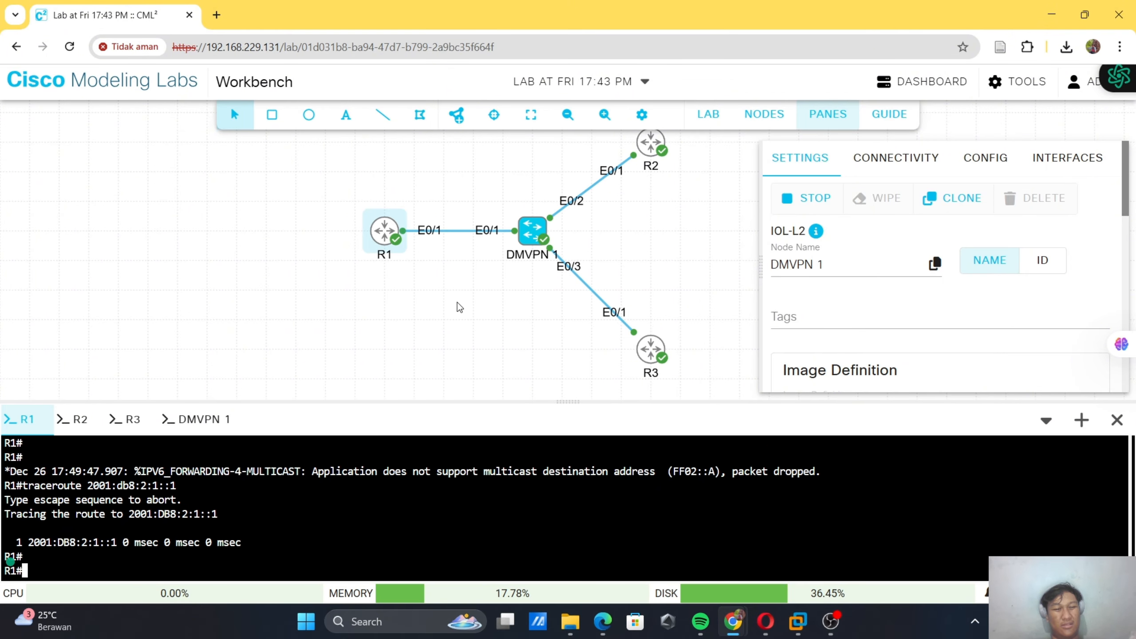
- Copy "traceroute 2001:db8:3:1::1" from Step 3b of the lab guide and run it on R1 to trace R3's Loopback 0
{"action": "key", "text": "alt+Tab"}
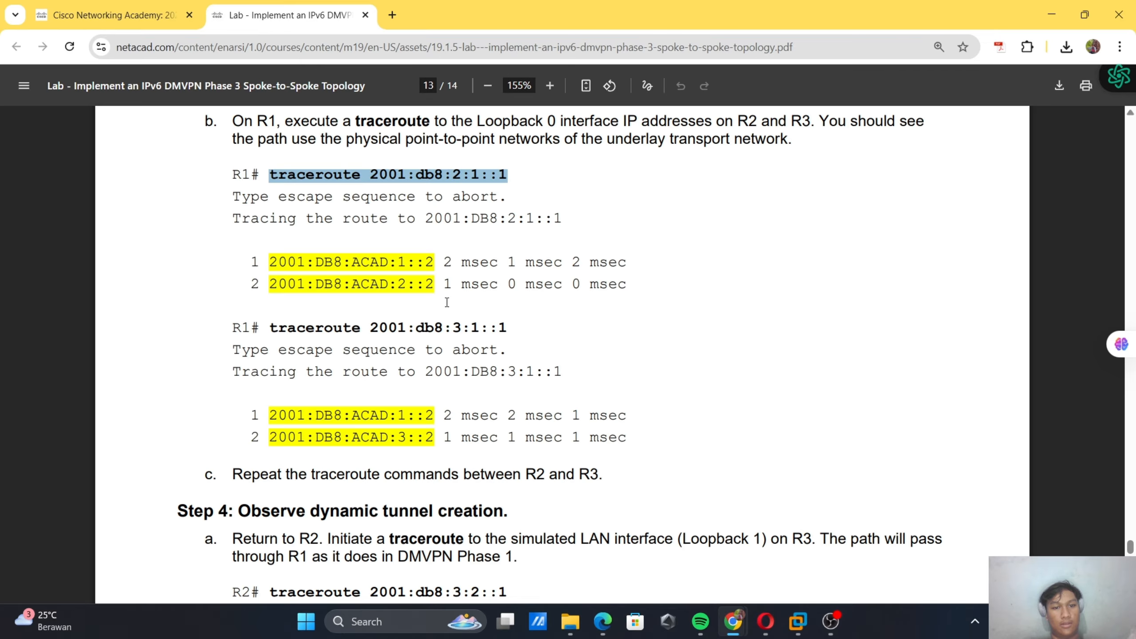
{"action": "scroll", "coordinate": [447, 309], "scroll_direction": "down", "scroll_amount": 3}
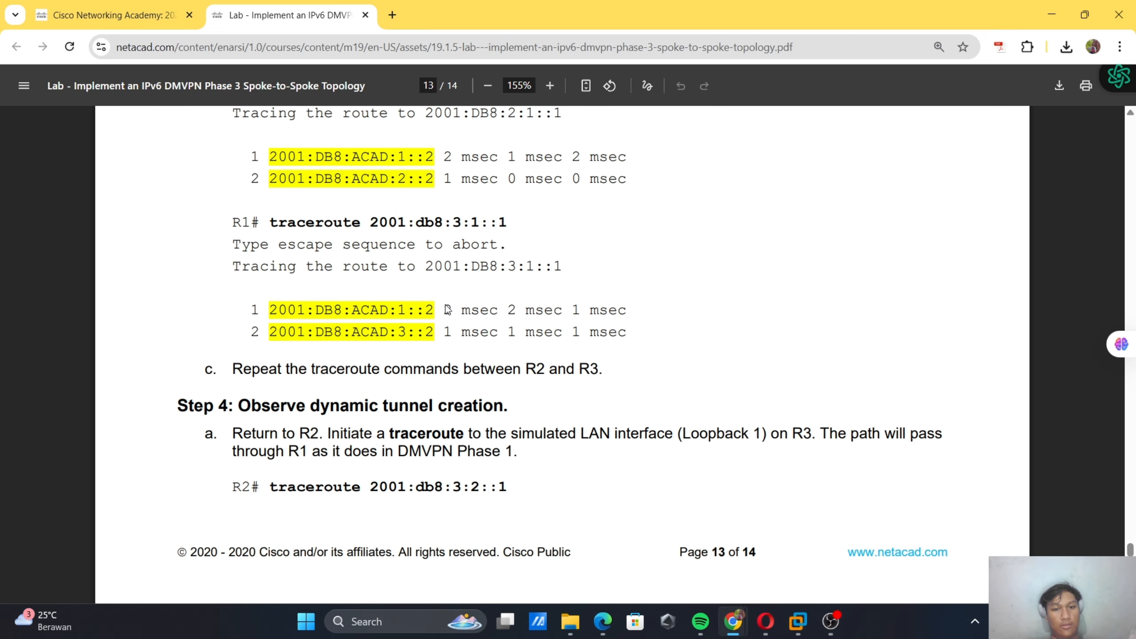
{"action": "scroll", "coordinate": [445, 305], "scroll_direction": "up", "scroll_amount": 2}
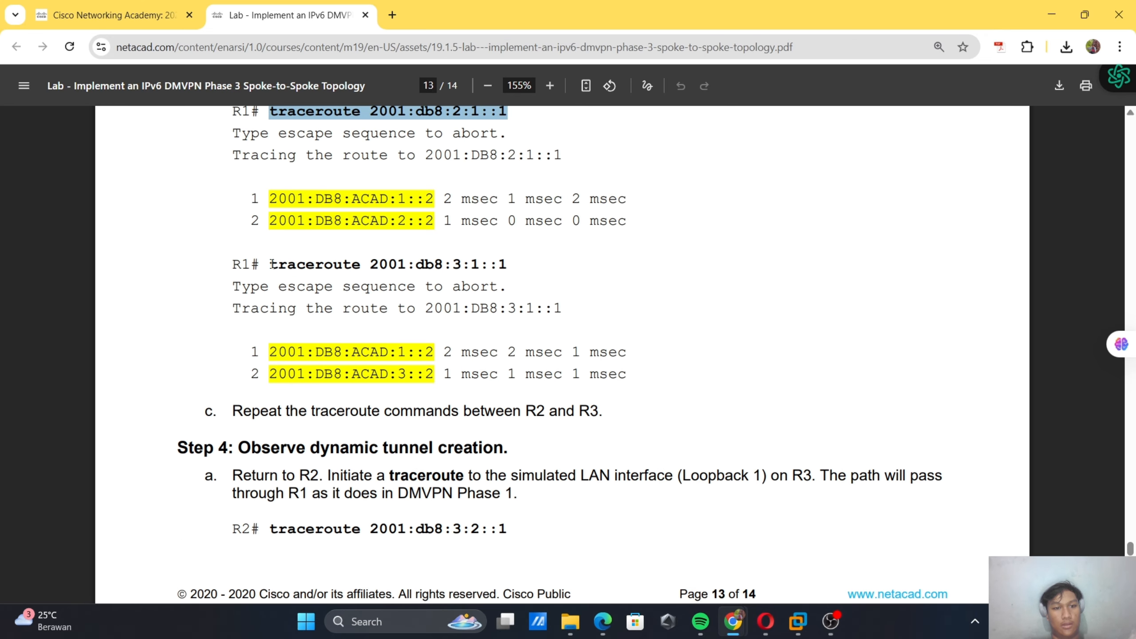
{"action": "left_click_drag", "start_coordinate": [269, 264], "coordinate": [509, 266]}
{"action": "key", "text": "ctrl+c"}
{"action": "key", "text": "alt+Tab"}
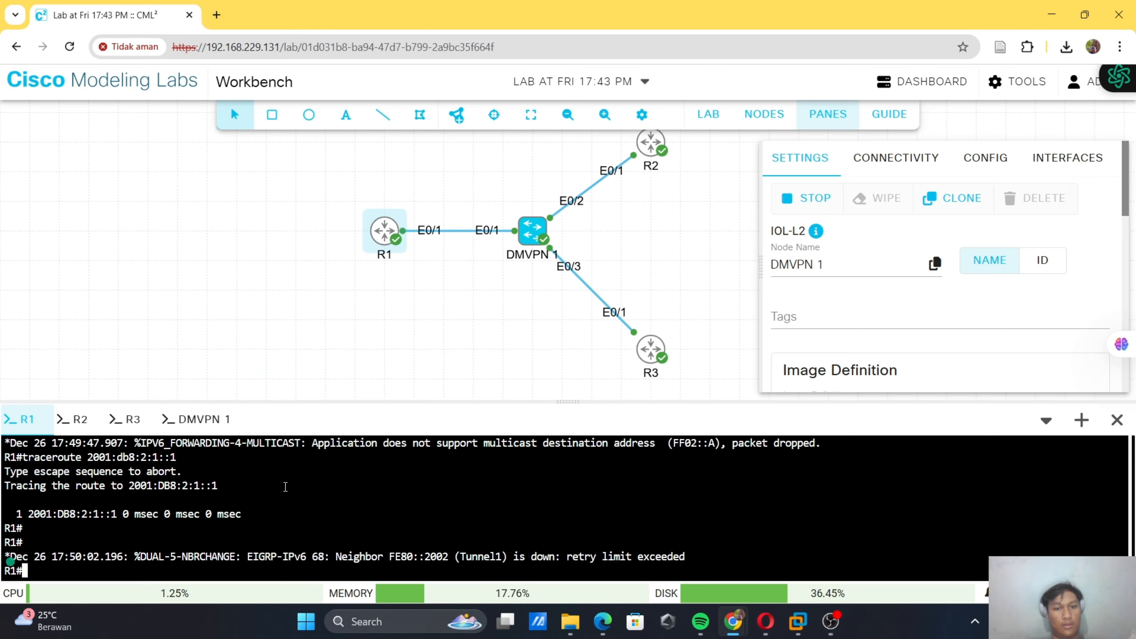
{"action": "right_click", "coordinate": [231, 532]}
{"action": "left_click", "coordinate": [305, 360]}
{"action": "key", "text": "Return"}
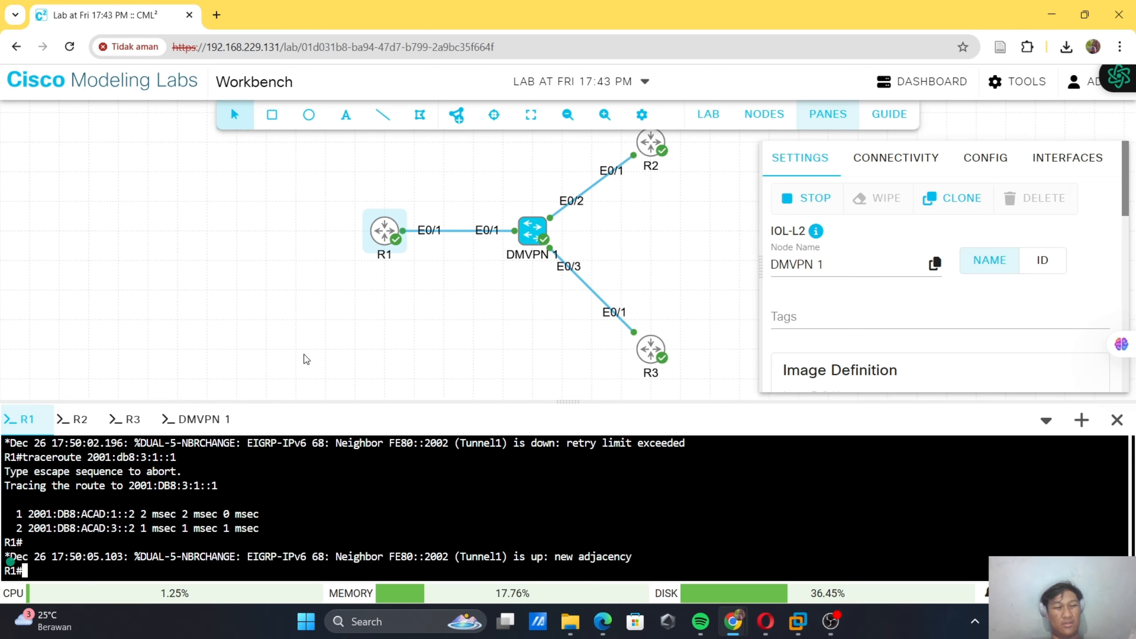
- Rerun "traceroute 2001:db8:2:1::1" on R1 to trace the path to R2's Loopback 0 again
{"action": "scroll", "coordinate": [254, 497], "scroll_direction": "up", "scroll_amount": 3}
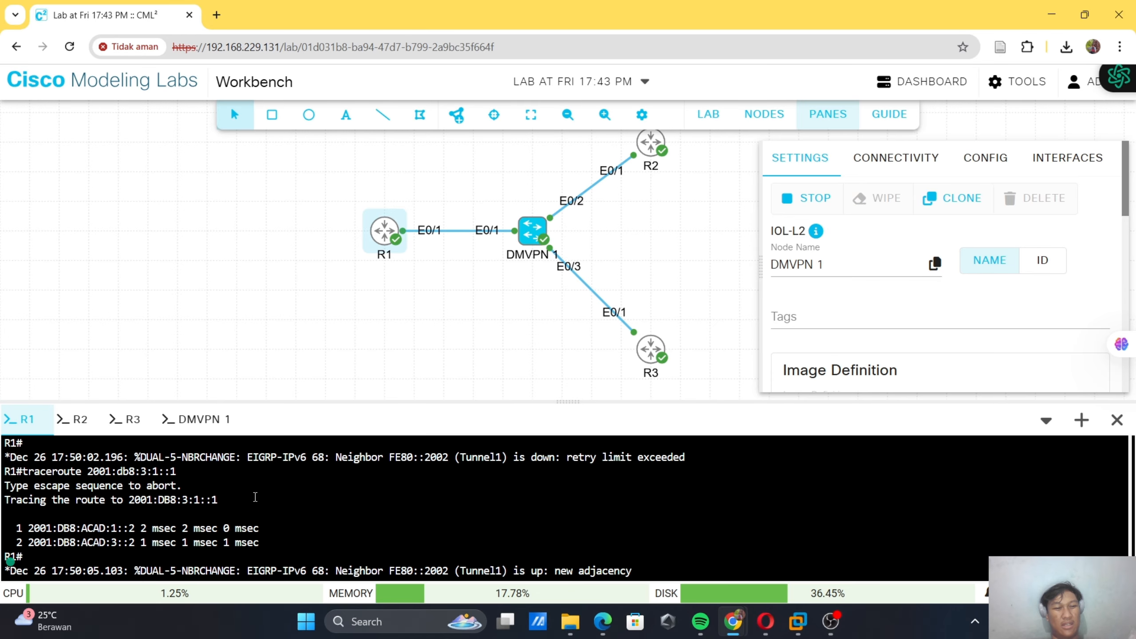
{"action": "key", "text": "Up"}
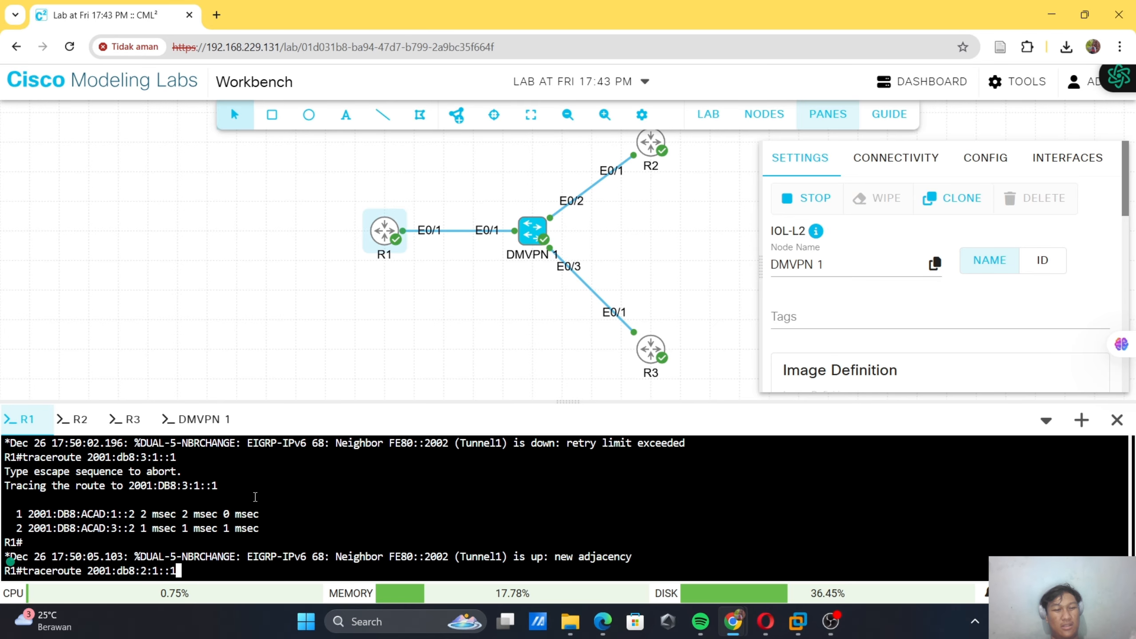
{"action": "key", "text": "Return"}
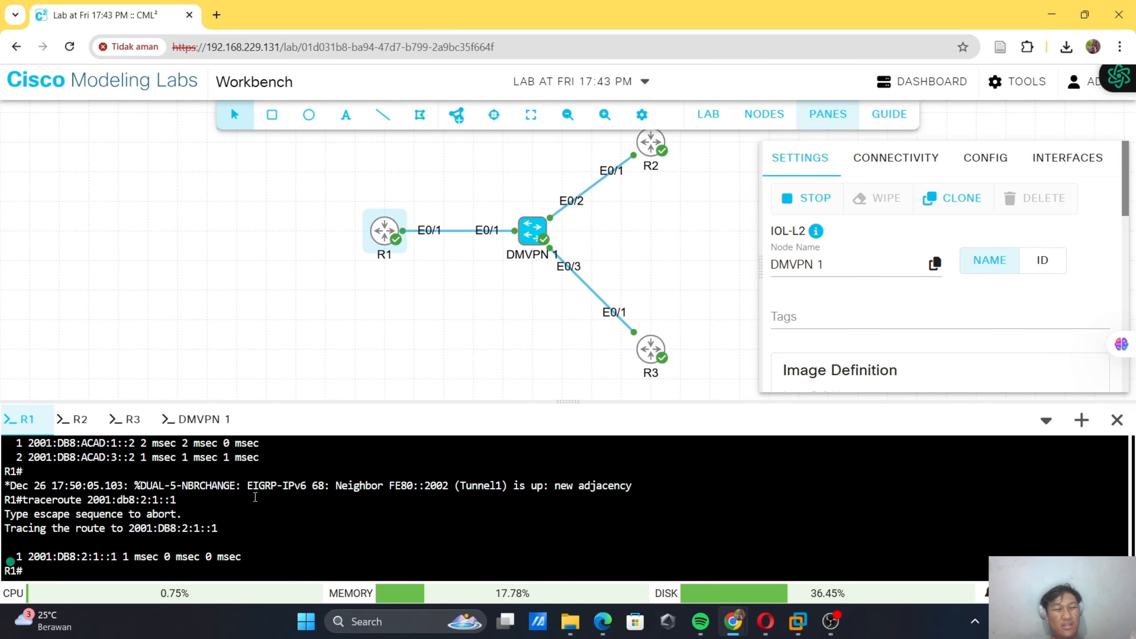
- Copy "traceroute 2001:db8:3:2::1" from Step 4a of the lab guide and run it on R2 to trace R3's Loopback 1
{"action": "key", "text": "alt+Tab"}
{"action": "scroll", "coordinate": [442, 360], "scroll_direction": "down", "scroll_amount": 5}
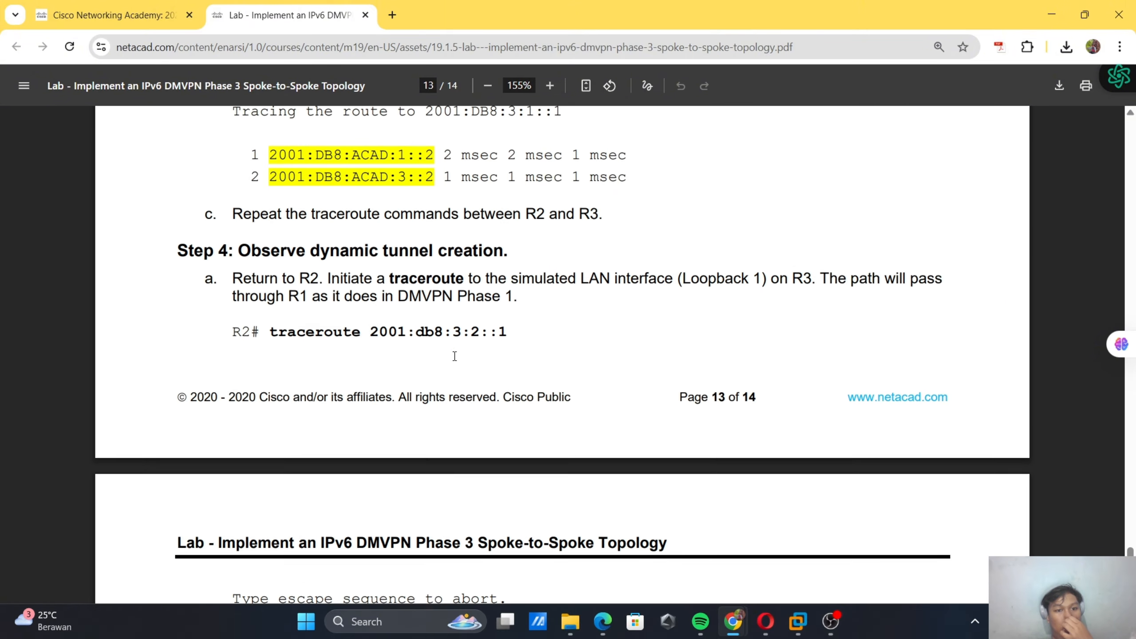
{"action": "scroll", "coordinate": [454, 356], "scroll_direction": "down", "scroll_amount": 1}
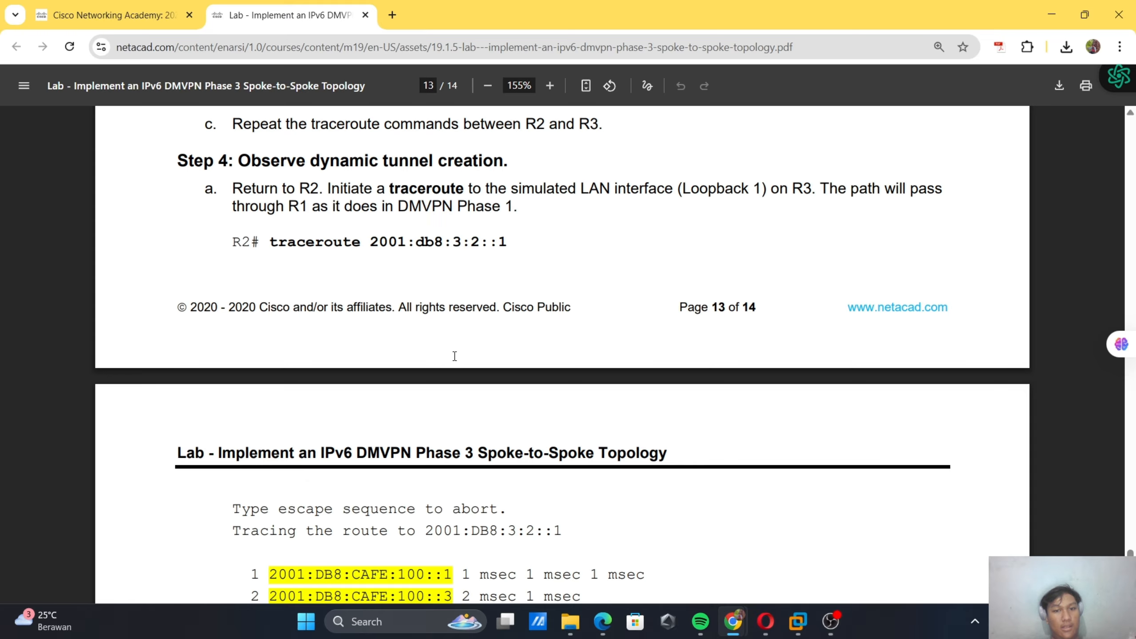
{"action": "scroll", "coordinate": [455, 356], "scroll_direction": "down", "scroll_amount": 5}
{"action": "scroll", "coordinate": [454, 356], "scroll_direction": "up", "scroll_amount": 7}
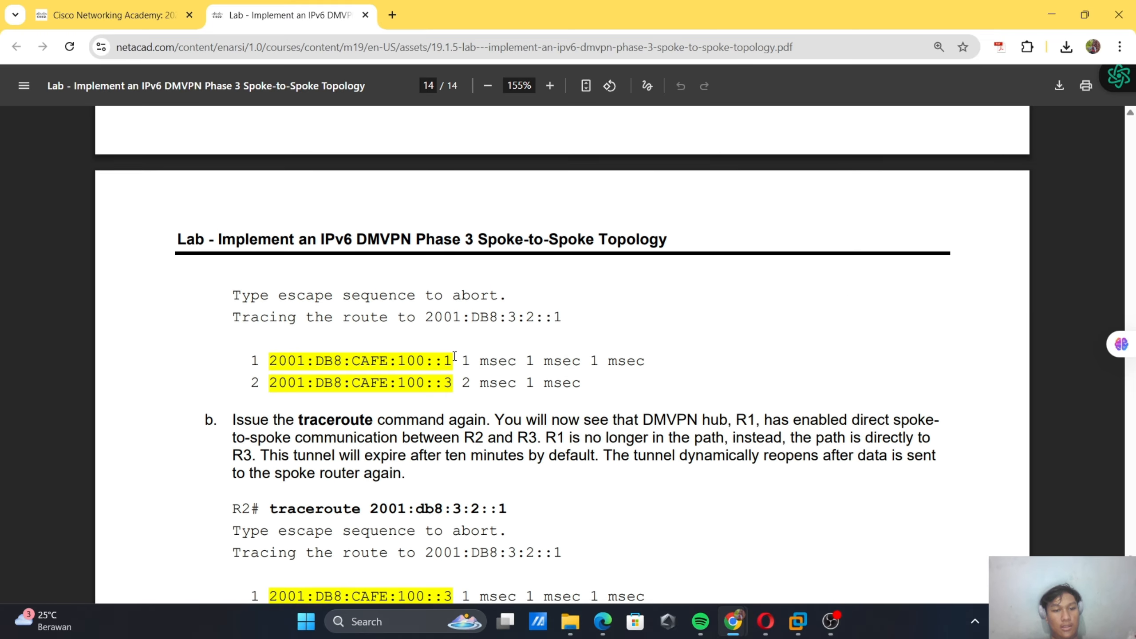
{"action": "scroll", "coordinate": [436, 365], "scroll_direction": "down", "scroll_amount": 1}
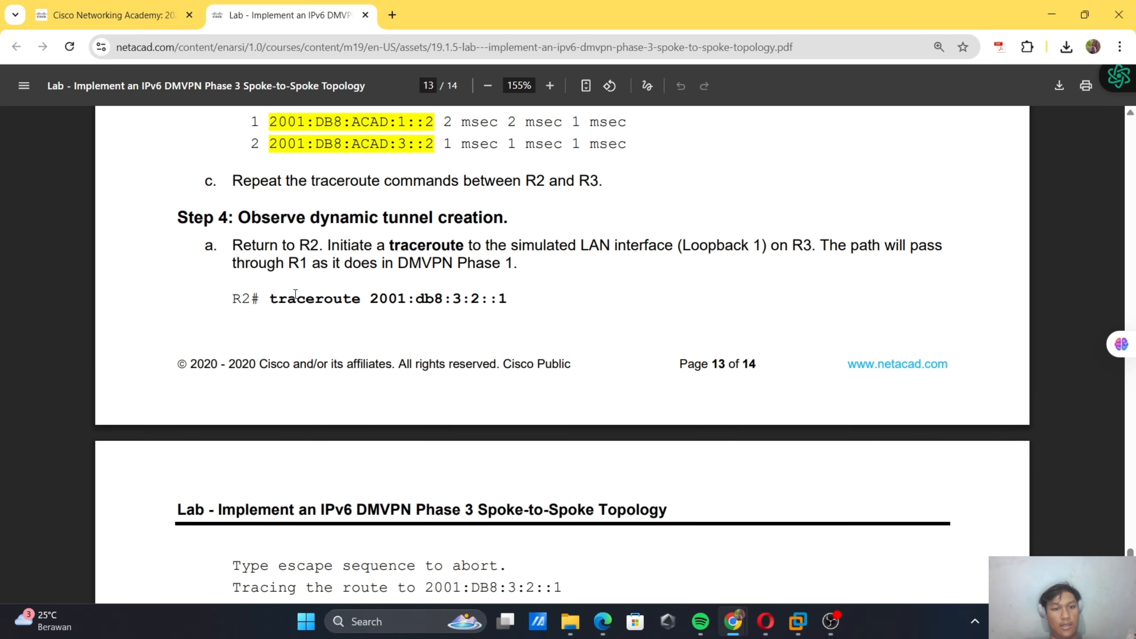
{"action": "mouse_move", "coordinate": [269, 299]}
{"action": "left_mouse_down"}
{"action": "mouse_move", "coordinate": [567, 306]}
{"action": "mouse_move", "coordinate": [271, 296]}
{"action": "left_mouse_up"}
{"action": "key", "text": "ctrl+c"}
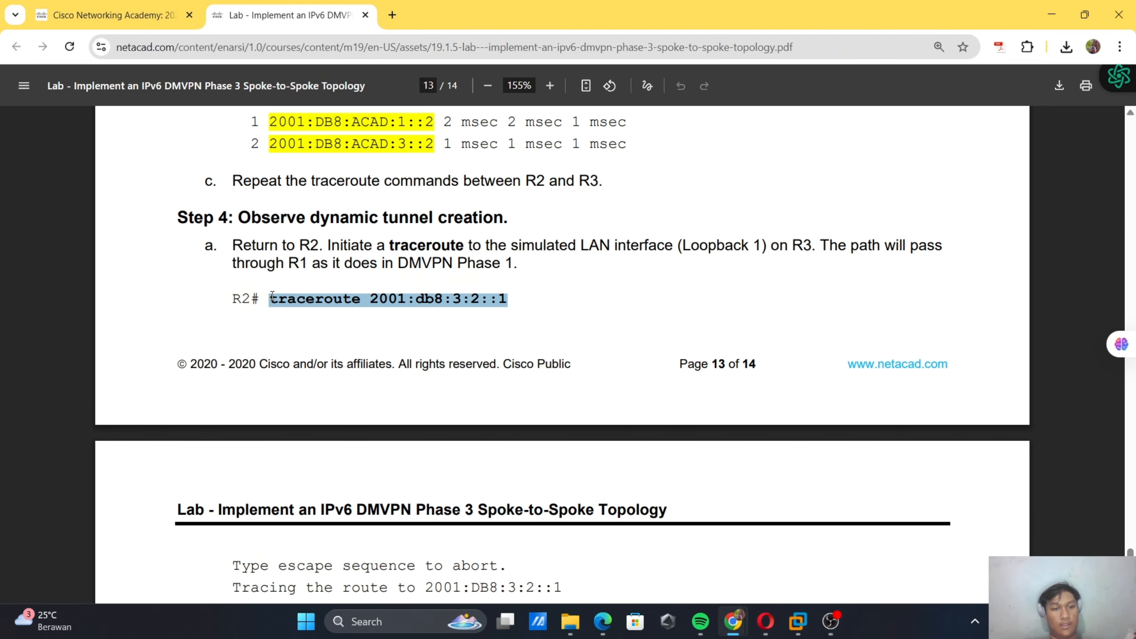
{"action": "key", "text": "alt+Tab"}
{"action": "left_click", "coordinate": [79, 425]}
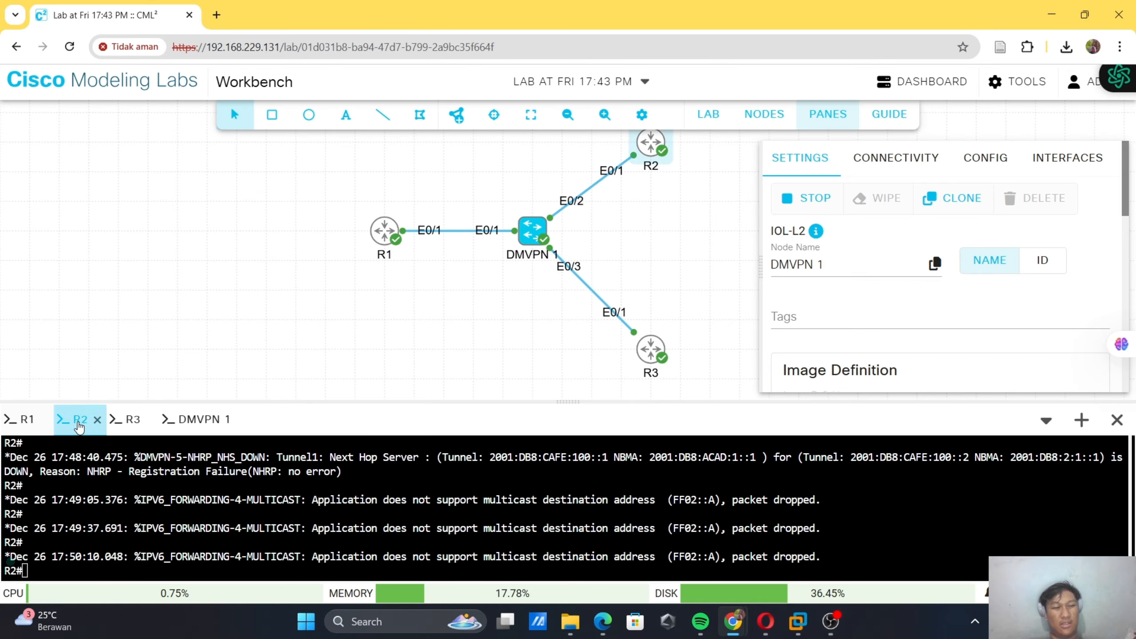
{"action": "right_click", "coordinate": [143, 514]}
{"action": "left_click", "coordinate": [208, 338]}
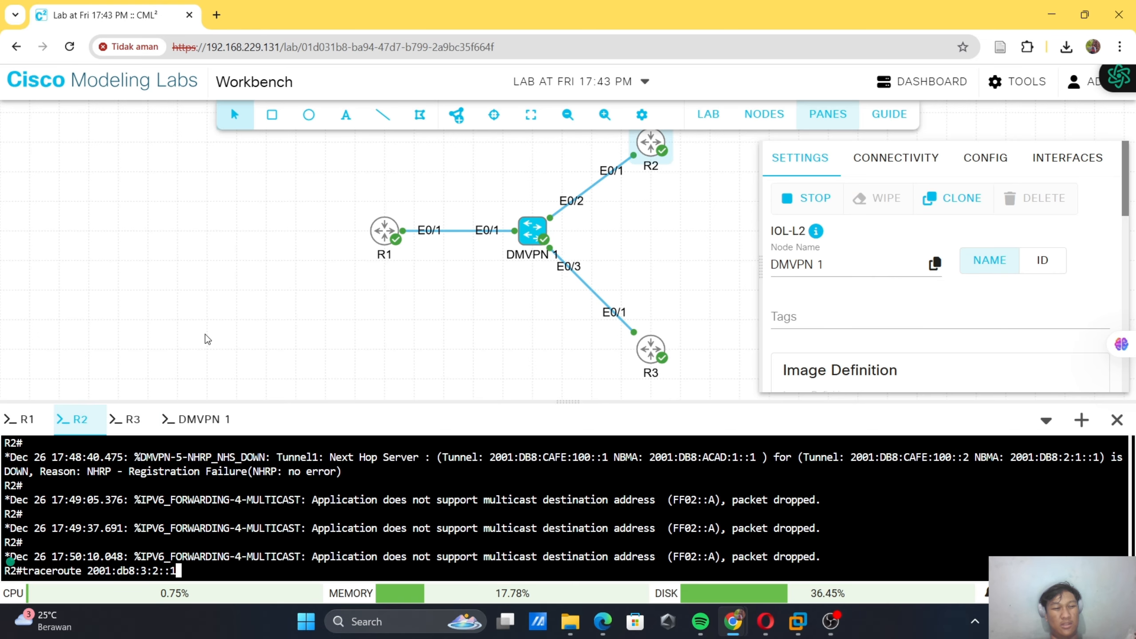
{"action": "key", "text": "Return"}
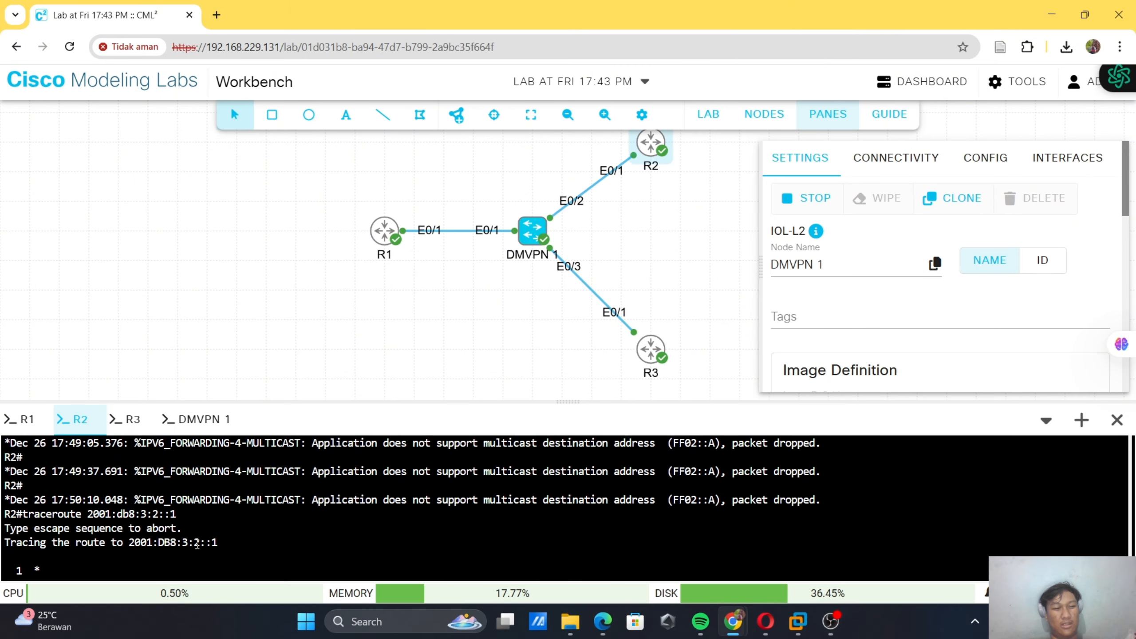
- Read Steps 4b and 4c of the lab guide and compare the expected spoke-to-spoke path with R2's traceroute output
{"action": "key", "text": "alt+Tab"}
{"action": "scroll", "coordinate": [368, 377], "scroll_direction": "down", "scroll_amount": 3}
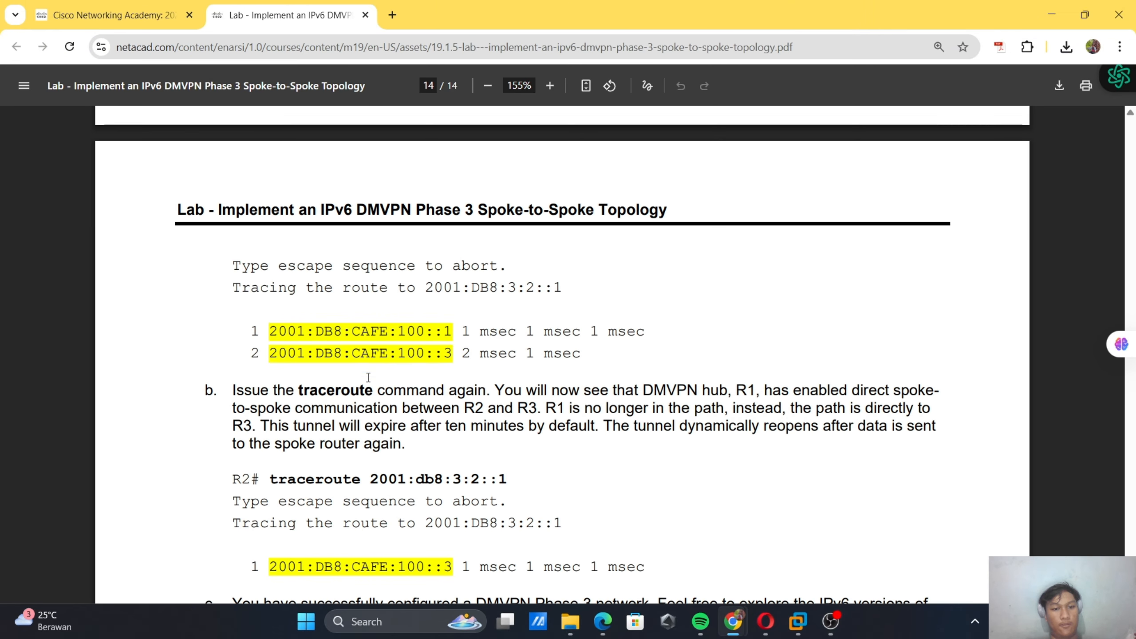
{"action": "scroll", "coordinate": [368, 377], "scroll_direction": "down", "scroll_amount": 4}
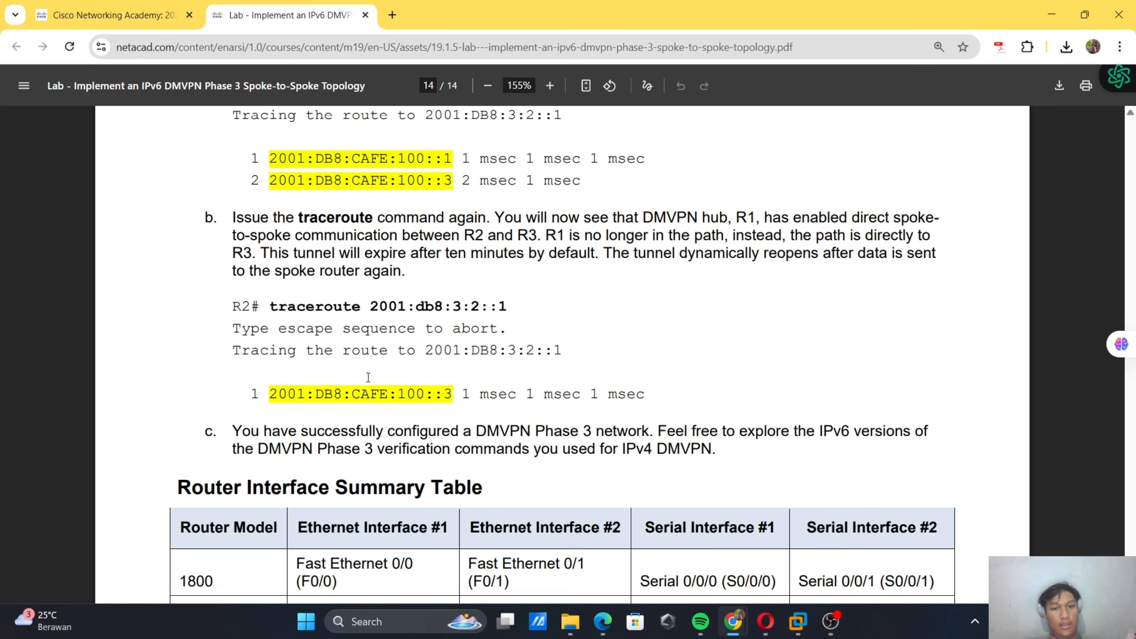
{"action": "scroll", "coordinate": [368, 378], "scroll_direction": "up", "scroll_amount": 2}
{"action": "left_click_drag", "start_coordinate": [260, 408], "coordinate": [516, 405]}
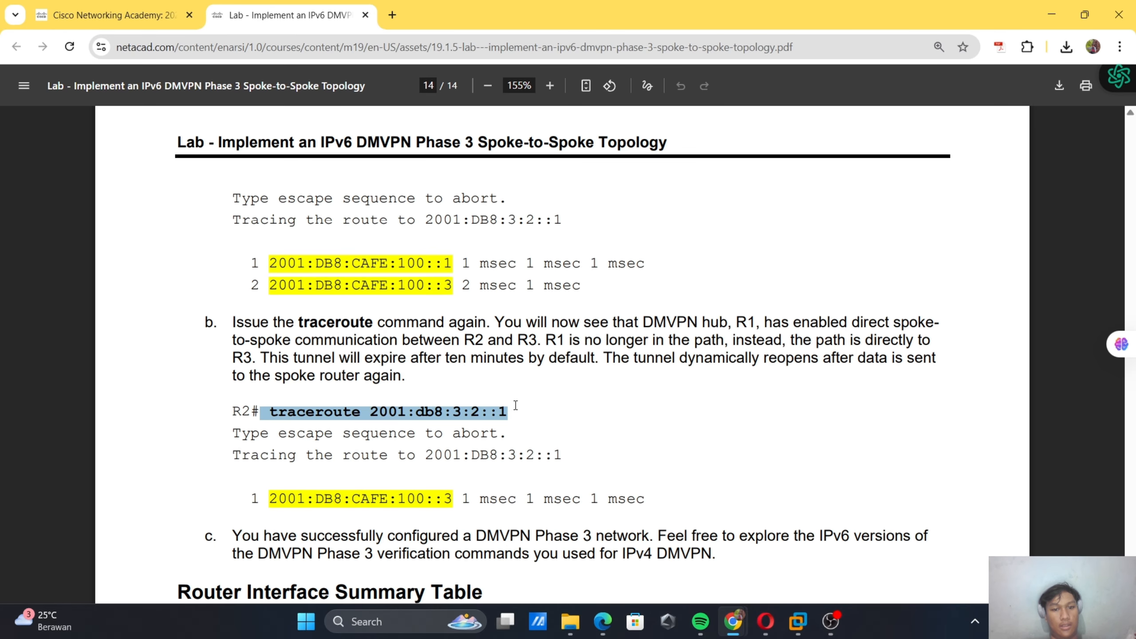
{"action": "key", "text": "alt+Tab"}
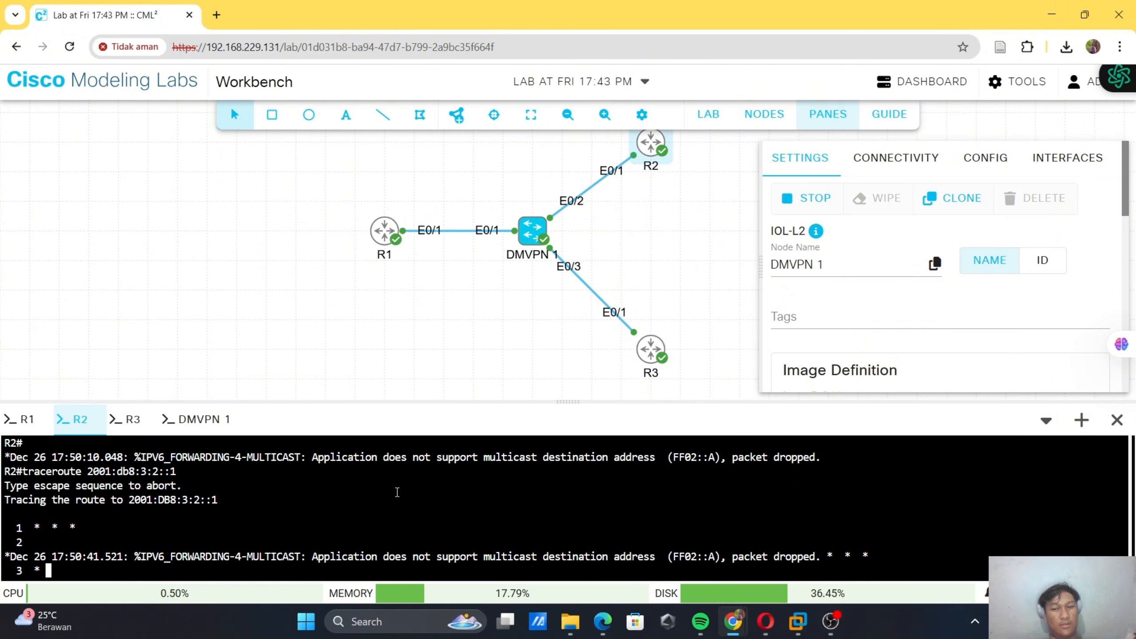
{"action": "key", "text": "alt+Tab"}
{"action": "scroll", "coordinate": [397, 492], "scroll_direction": "down", "scroll_amount": 3}
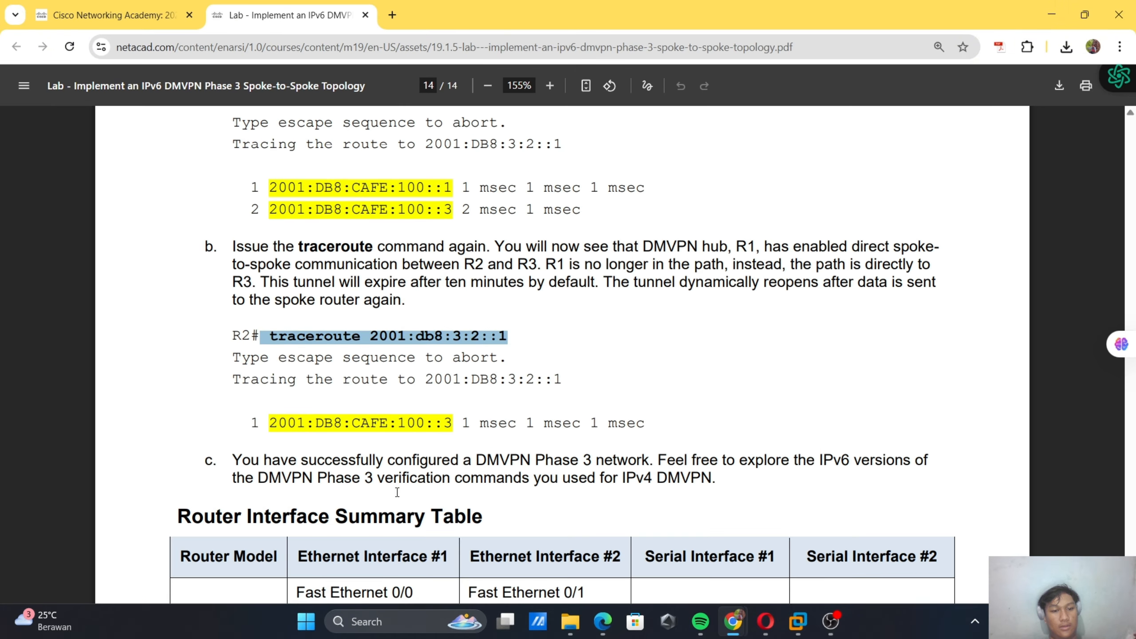
{"action": "scroll", "coordinate": [397, 492], "scroll_direction": "down", "scroll_amount": 10}
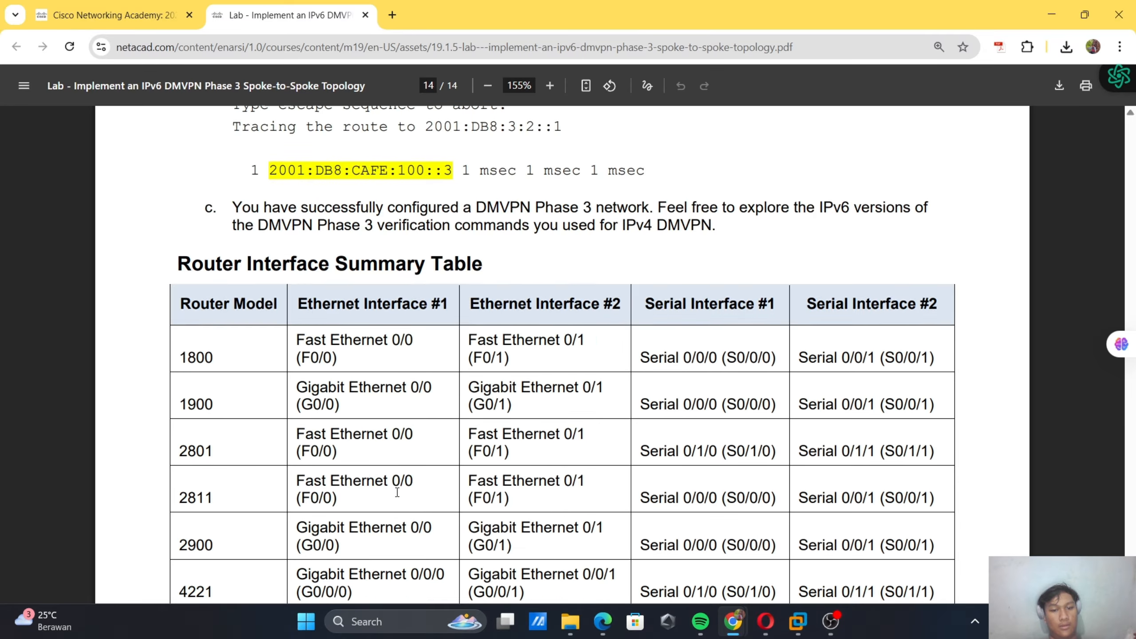
{"action": "scroll", "coordinate": [397, 492], "scroll_direction": "up", "scroll_amount": 1}
{"action": "scroll", "coordinate": [397, 492], "scroll_direction": "up", "scroll_amount": 8}
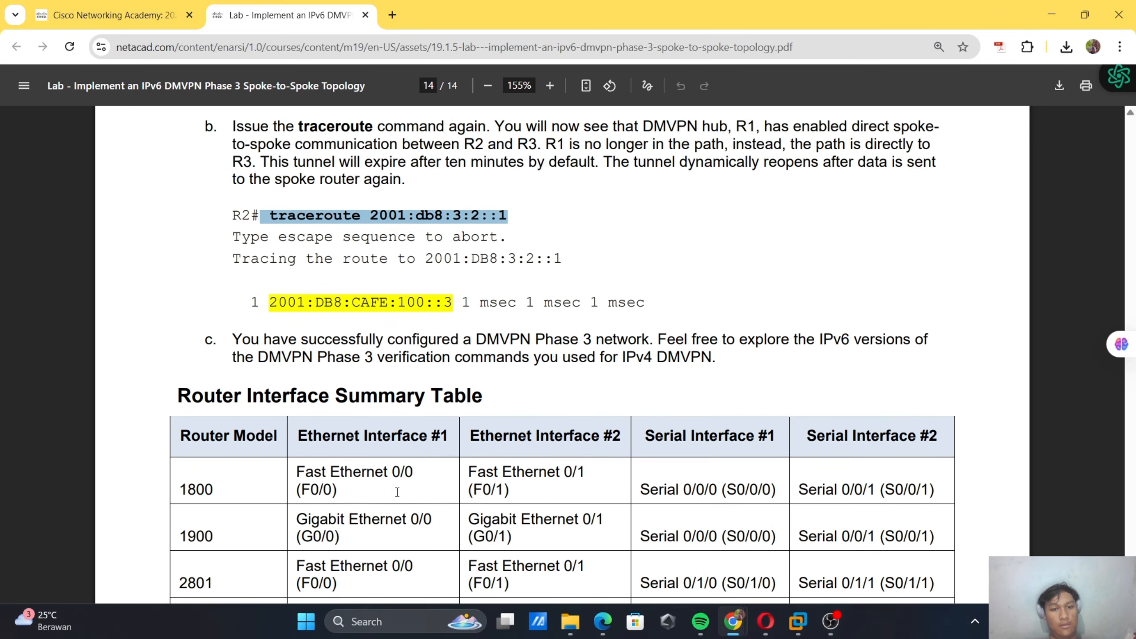
{"action": "key", "text": "alt+Tab"}
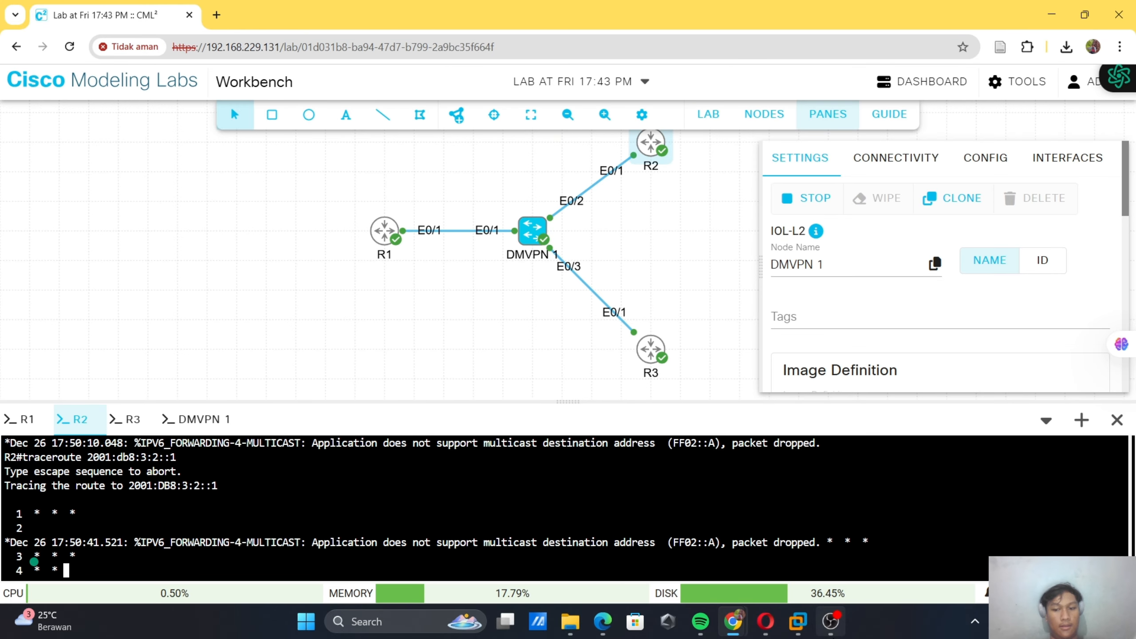
{"action": "mouse_move", "coordinate": [830, 622]}
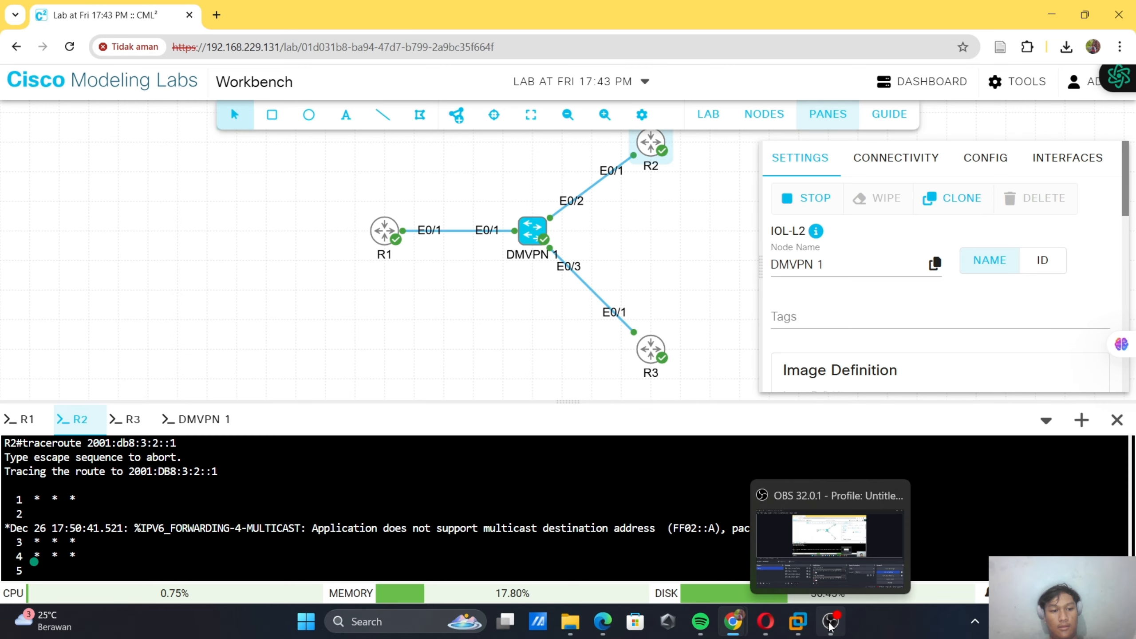
{"action": "left_click", "coordinate": [830, 627]}
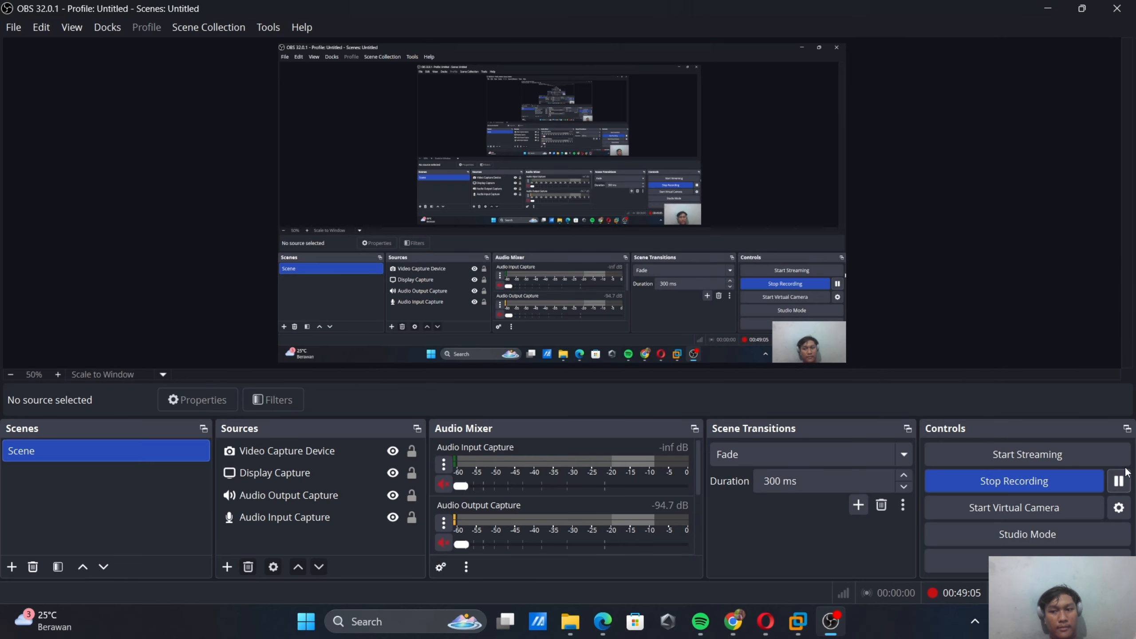
{"action": "left_click", "coordinate": [1121, 480]}
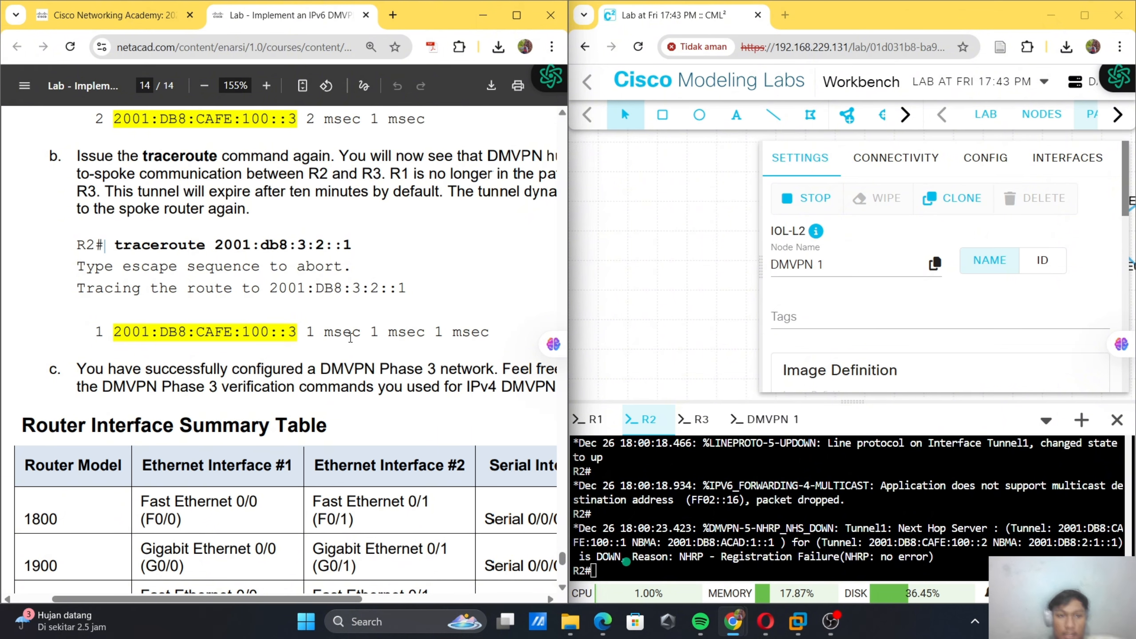
- Run Step 4a's "traceroute 2001:db8:3:2::1" on R2 again and compare its output with the lab guide's expected hops
{"action": "scroll", "coordinate": [351, 336], "scroll_direction": "up", "scroll_amount": 6}
{"action": "scroll", "coordinate": [350, 336], "scroll_direction": "up", "scroll_amount": 7}
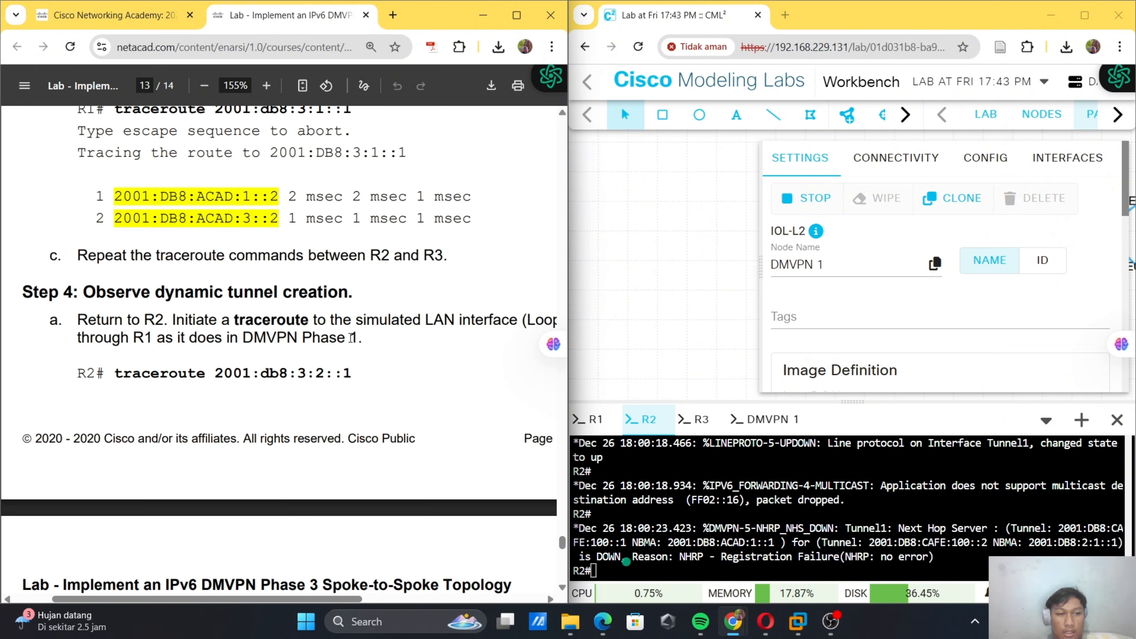
{"action": "left_click_drag", "start_coordinate": [117, 372], "coordinate": [370, 372]}
{"action": "key", "text": "ctrl+c"}
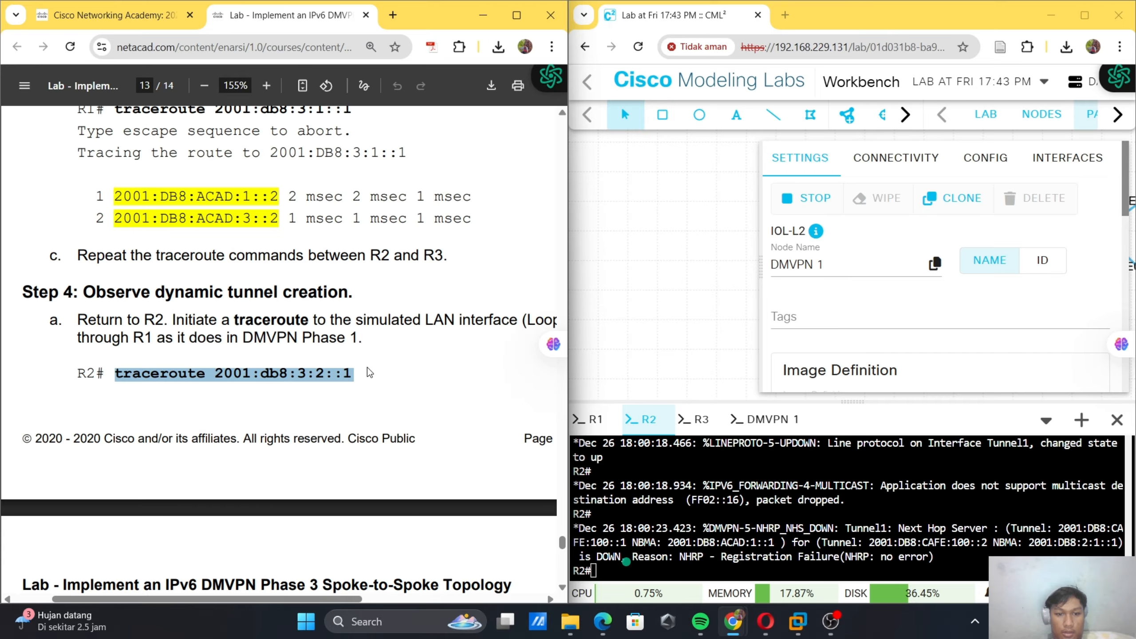
{"action": "right_click", "coordinate": [734, 560]}
{"action": "left_click", "coordinate": [760, 406]}
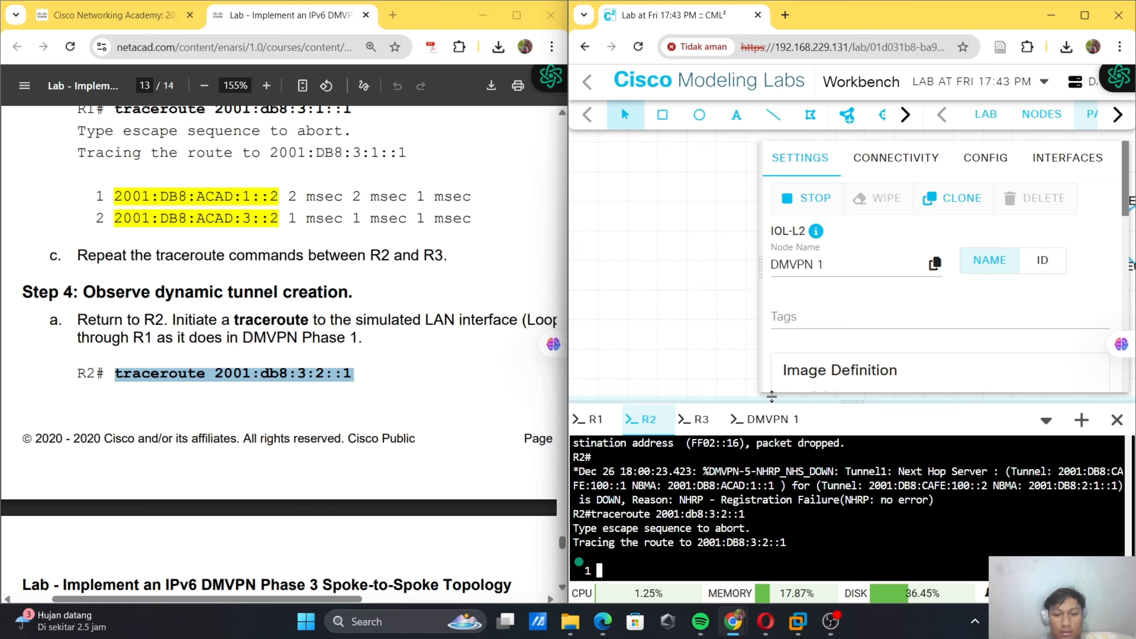
{"action": "scroll", "coordinate": [442, 406], "scroll_direction": "down", "scroll_amount": 5}
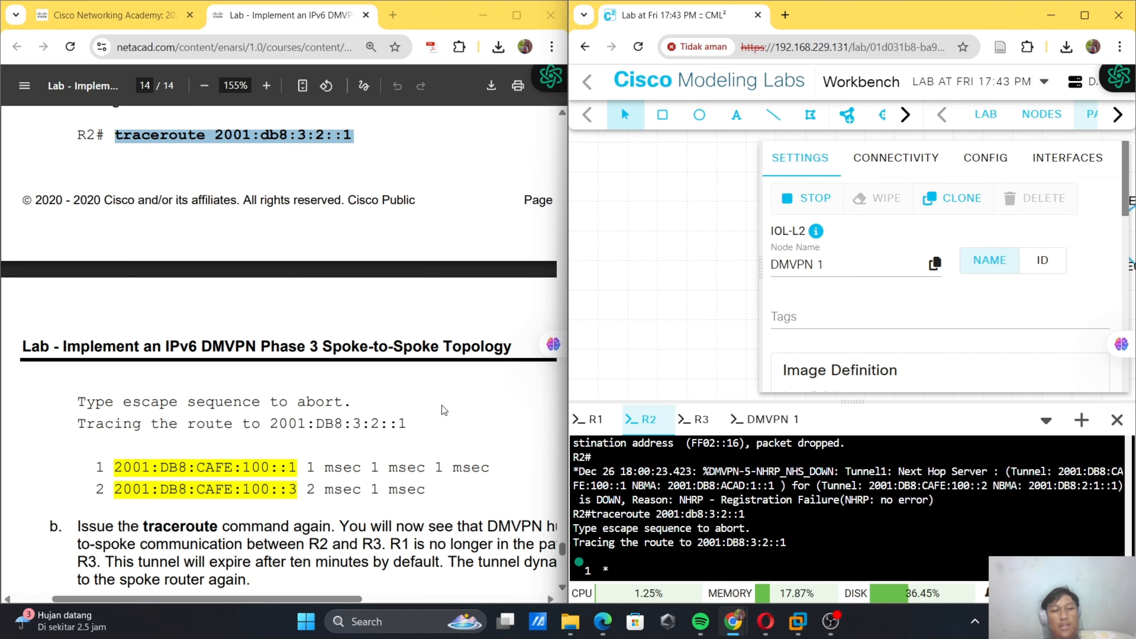
{"action": "scroll", "coordinate": [442, 405], "scroll_direction": "down", "scroll_amount": 2}
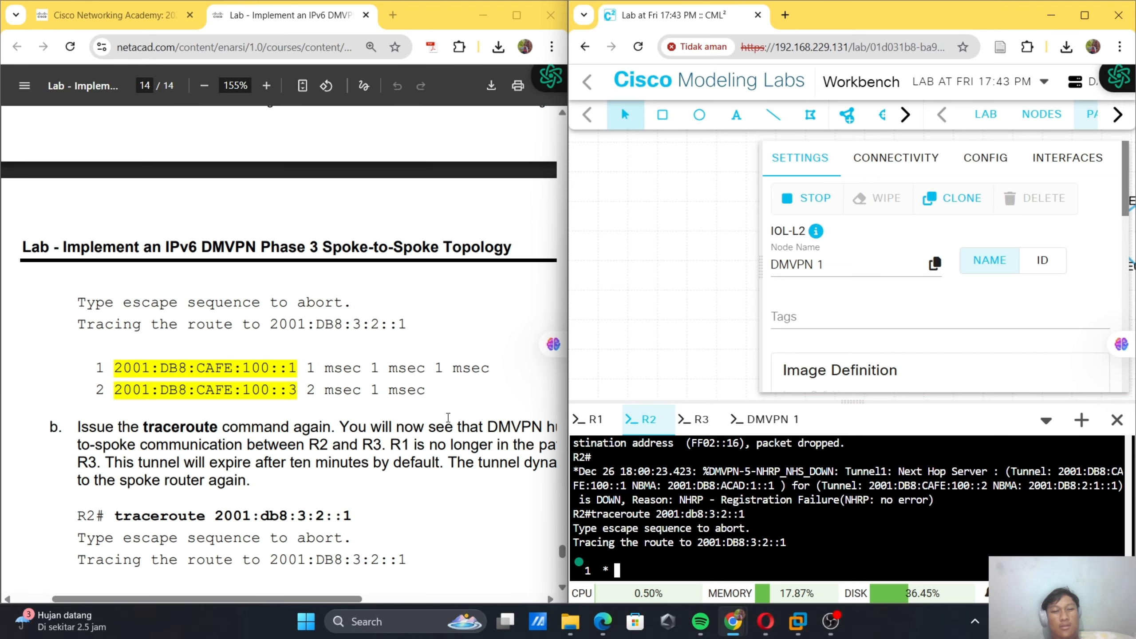
{"action": "scroll", "coordinate": [463, 436], "scroll_direction": "down", "scroll_amount": 2}
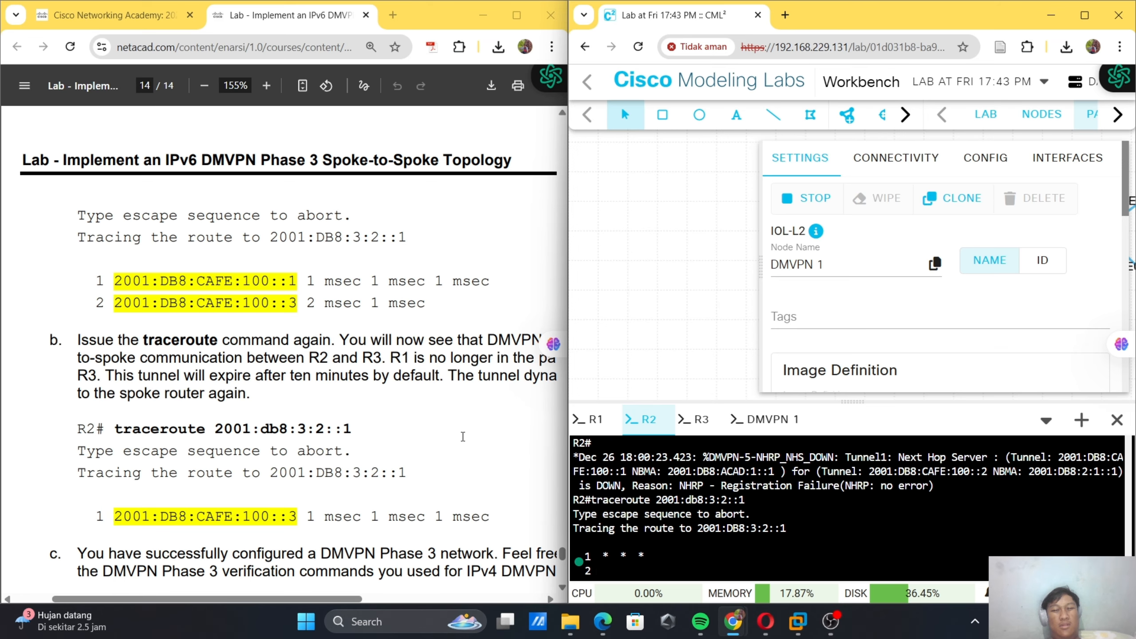
{"action": "scroll", "coordinate": [855, 500], "scroll_direction": "up", "scroll_amount": 1}
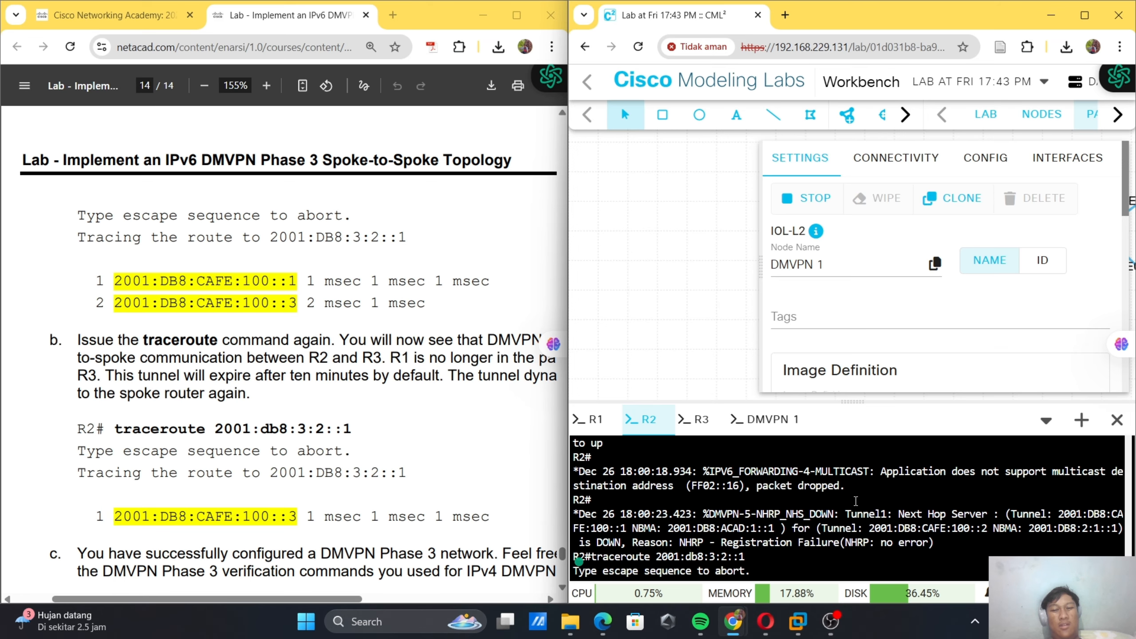
{"action": "scroll", "coordinate": [855, 500], "scroll_direction": "down", "scroll_amount": 1}
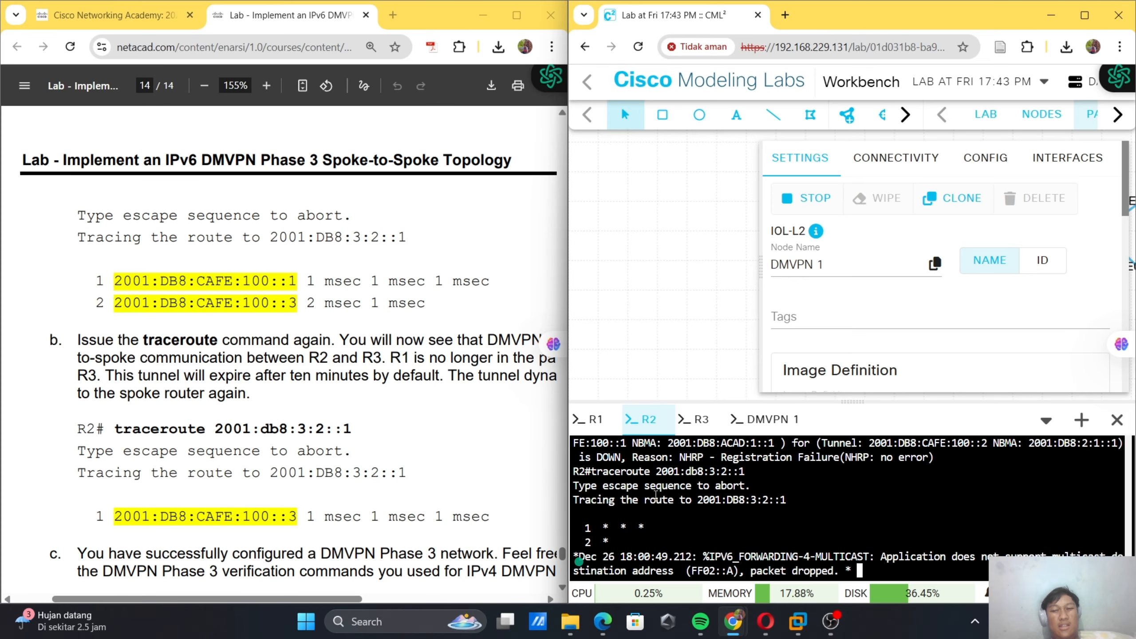
- Read Steps 4b and 4c of the lab guide through to the line ends, and review R2's console history covering the Tunnel1 configuration and traceroute output
{"action": "scroll", "coordinate": [379, 489], "scroll_direction": "down", "scroll_amount": 2}
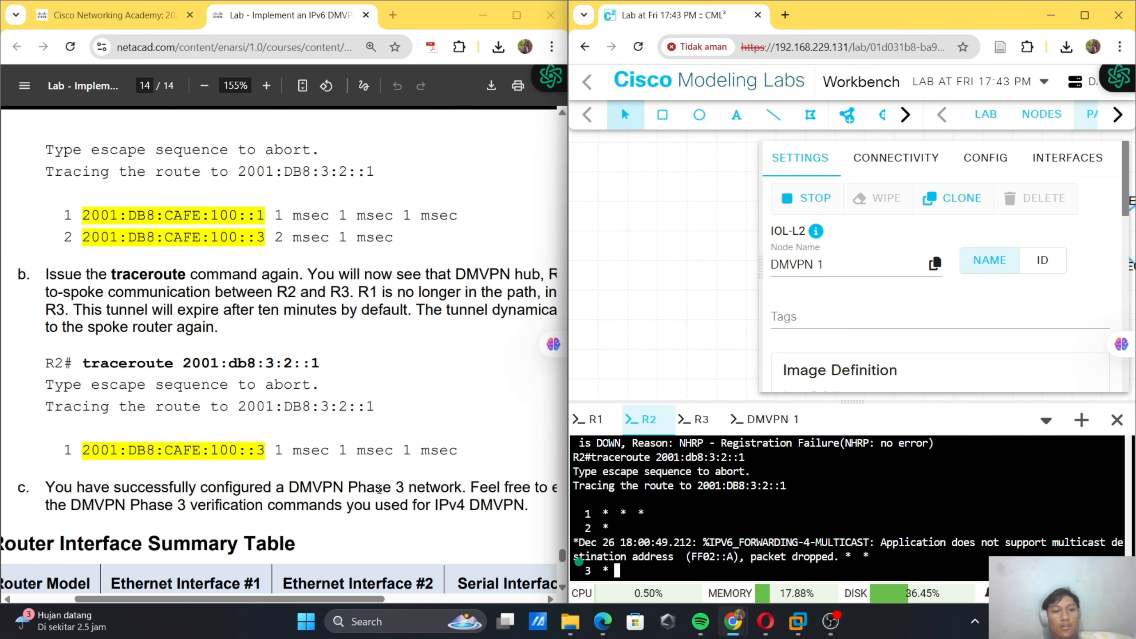
{"action": "scroll", "coordinate": [379, 488], "scroll_direction": "right", "scroll_amount": 1}
{"action": "scroll", "coordinate": [379, 489], "scroll_direction": "right", "scroll_amount": 2}
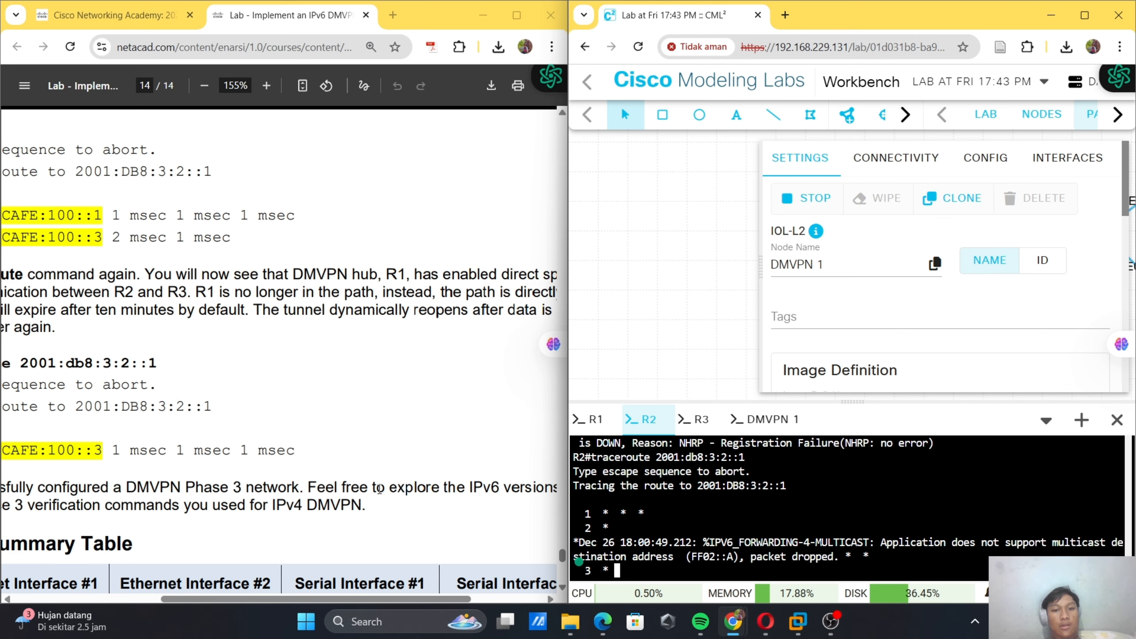
{"action": "scroll", "coordinate": [379, 489], "scroll_direction": "right", "scroll_amount": 2}
{"action": "scroll", "coordinate": [379, 489], "scroll_direction": "left", "scroll_amount": 5}
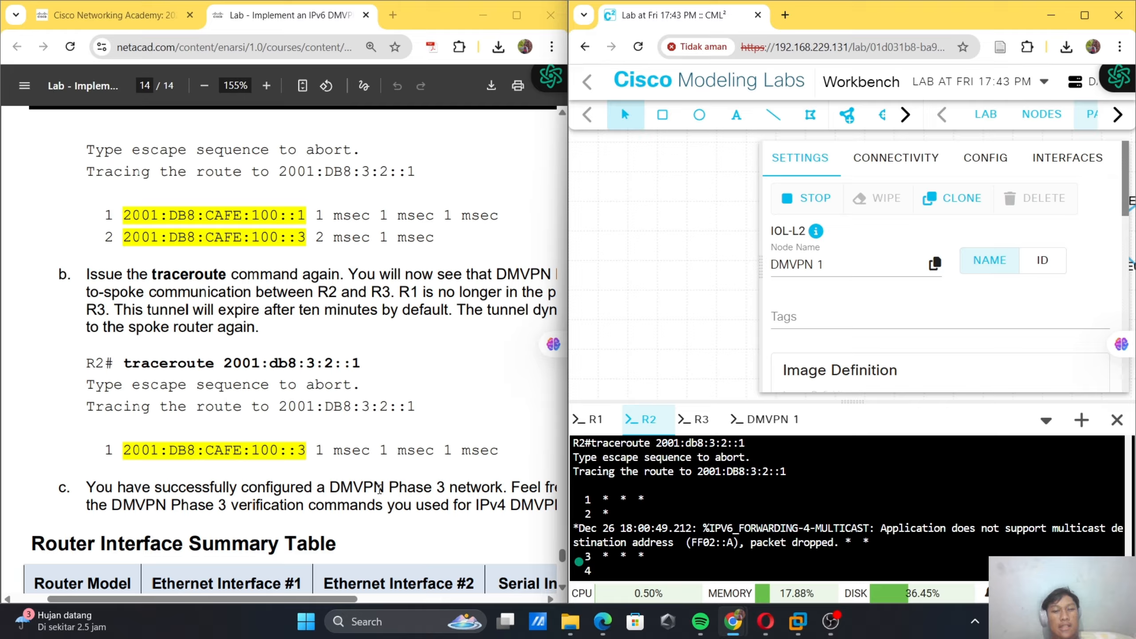
{"action": "scroll", "coordinate": [662, 489], "scroll_direction": "up", "scroll_amount": 8}
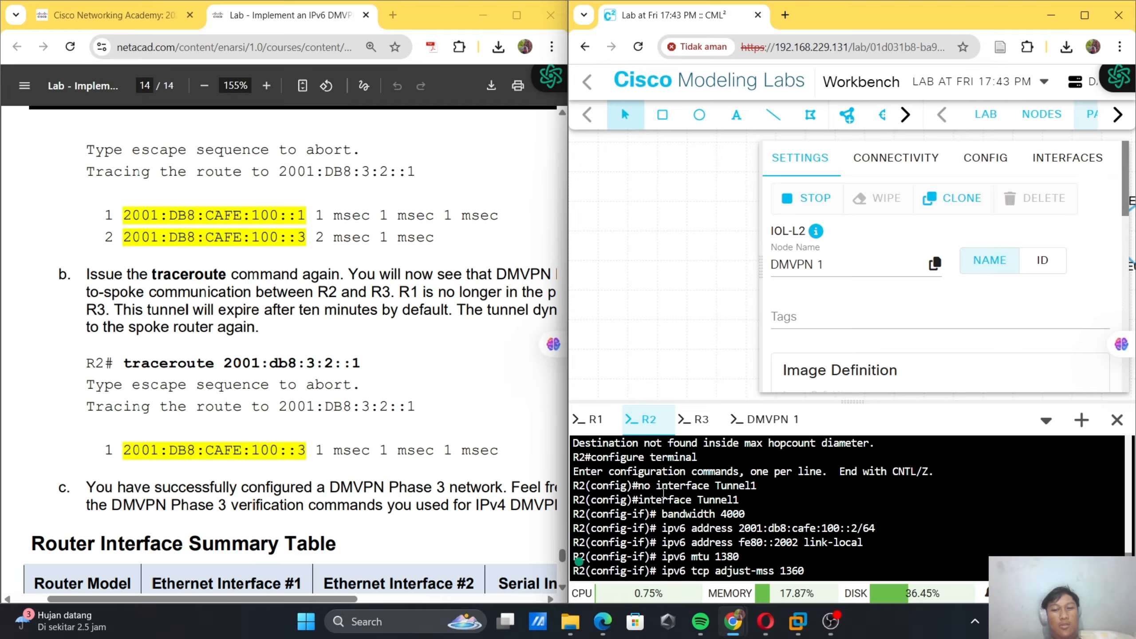
{"action": "scroll", "coordinate": [664, 492], "scroll_direction": "down", "scroll_amount": 1}
{"action": "scroll", "coordinate": [663, 492], "scroll_direction": "down", "scroll_amount": 3}
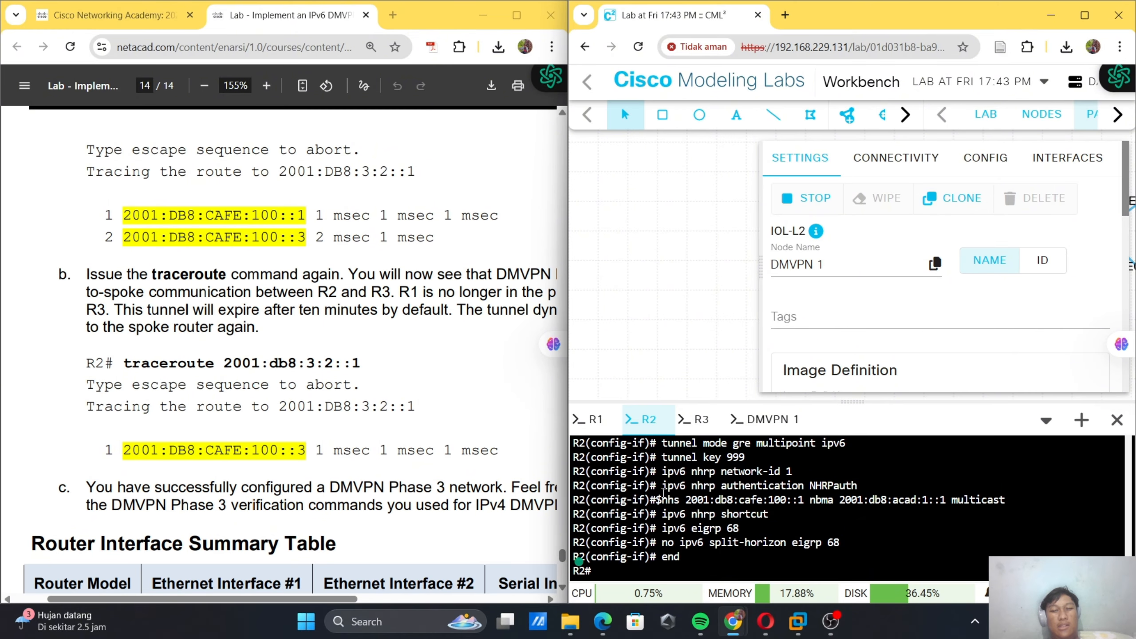
{"action": "scroll", "coordinate": [664, 492], "scroll_direction": "down", "scroll_amount": 6}
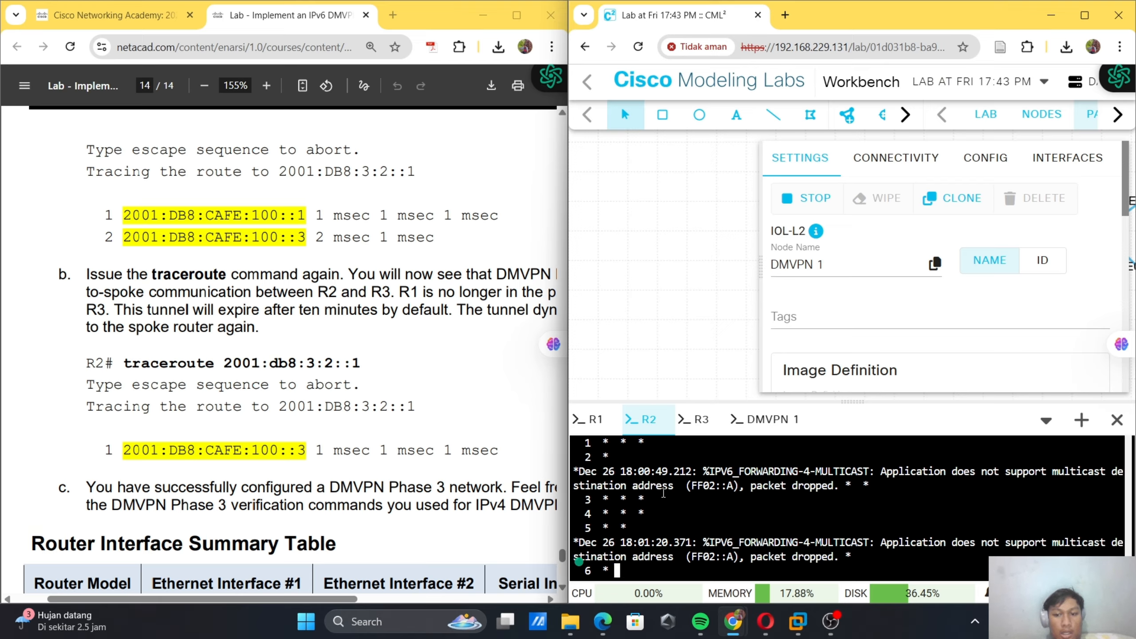
{"action": "left_click", "coordinate": [831, 622]}
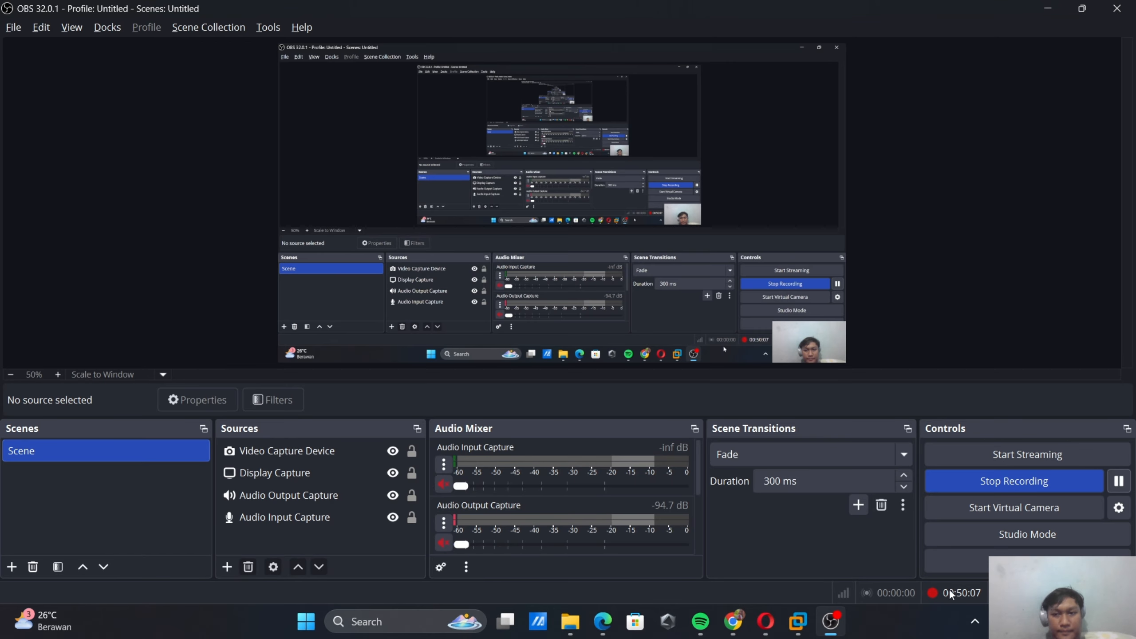